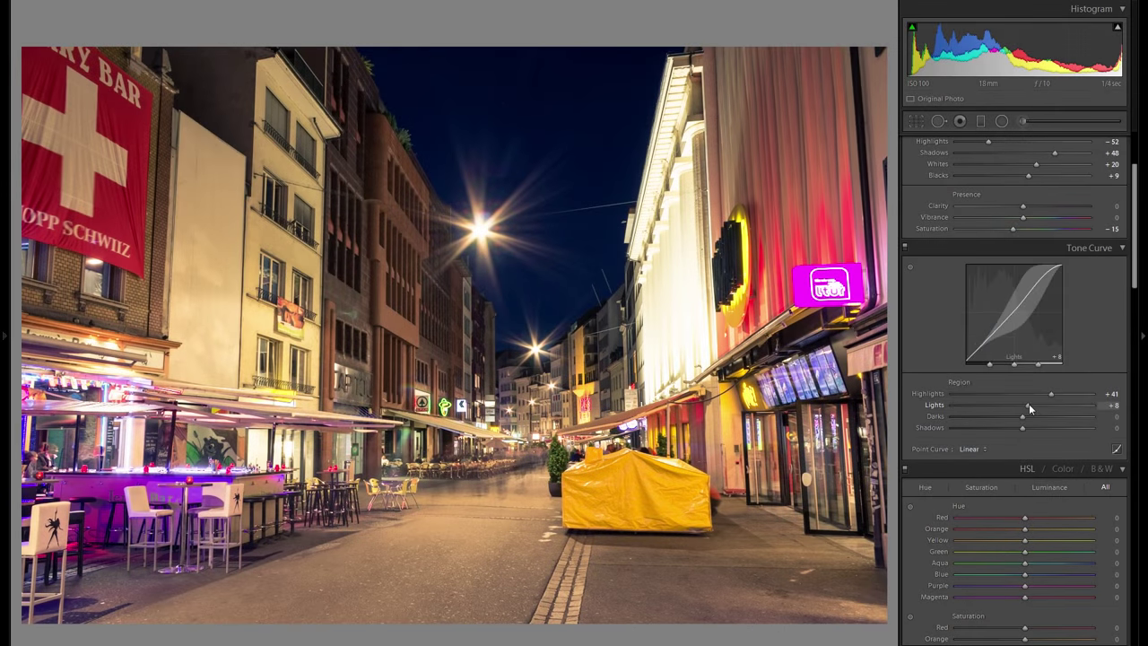
Step: Set the tone curve's Darks to +4 and Shadows to -26
{"action": "mouse_move", "coordinate": [1023, 416]}
{"action": "left_mouse_down"}
{"action": "mouse_move", "coordinate": [1051, 418]}
{"action": "mouse_move", "coordinate": [985, 431]}
{"action": "mouse_move", "coordinate": [1007, 428]}
{"action": "left_mouse_up"}
{"action": "double_click", "coordinate": [1007, 429]}
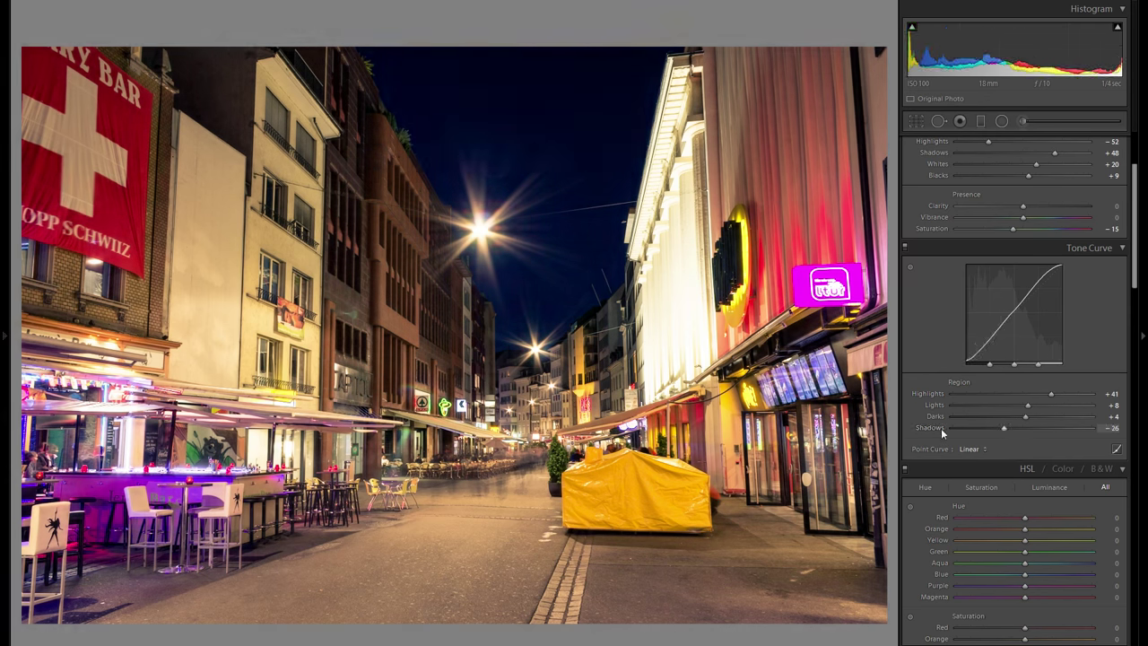
{"action": "scroll", "coordinate": [1013, 359], "scroll_direction": "up", "scroll_amount": 3}
{"action": "left_click_drag", "start_coordinate": [1054, 281], "coordinate": [1139, 278]}
{"action": "key", "text": "ctrl+z"}
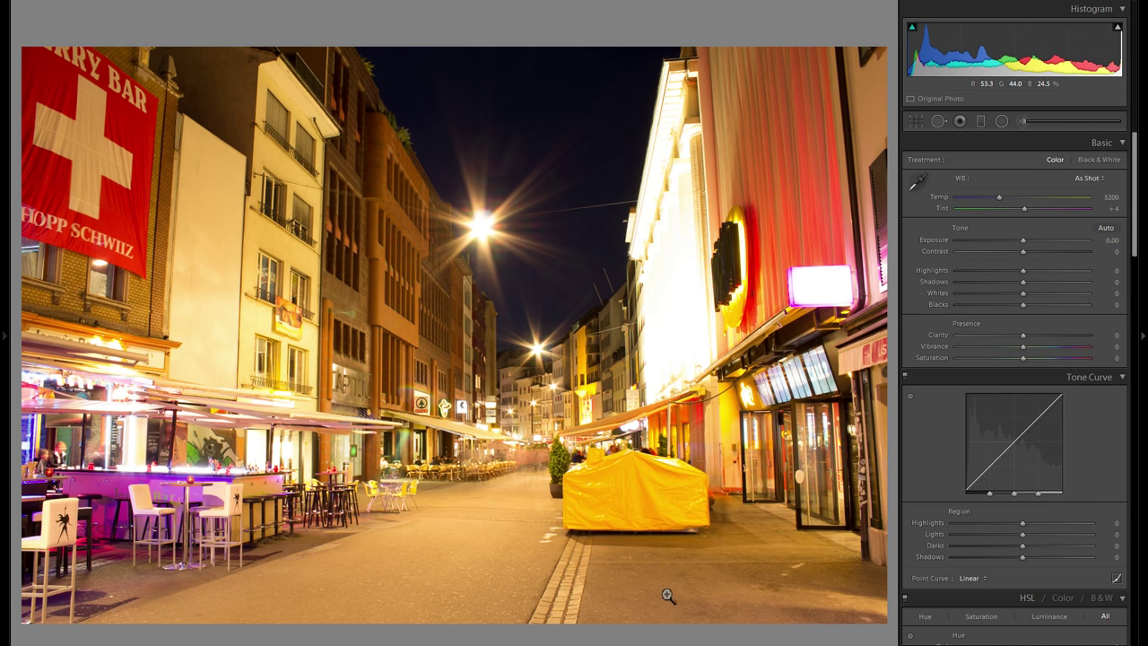
Step: Review the eight bracketed exposures of the night street one by one, from the brightest to the darkest
{"action": "mouse_move", "coordinate": [170, 638]}
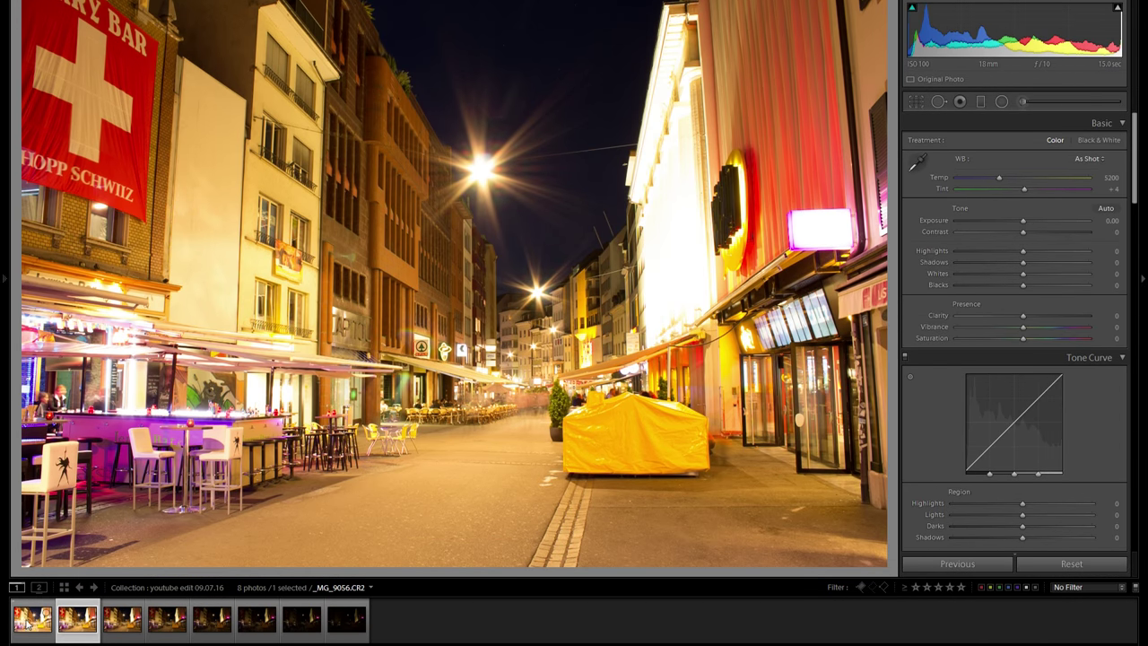
{"action": "left_click", "coordinate": [32, 618]}
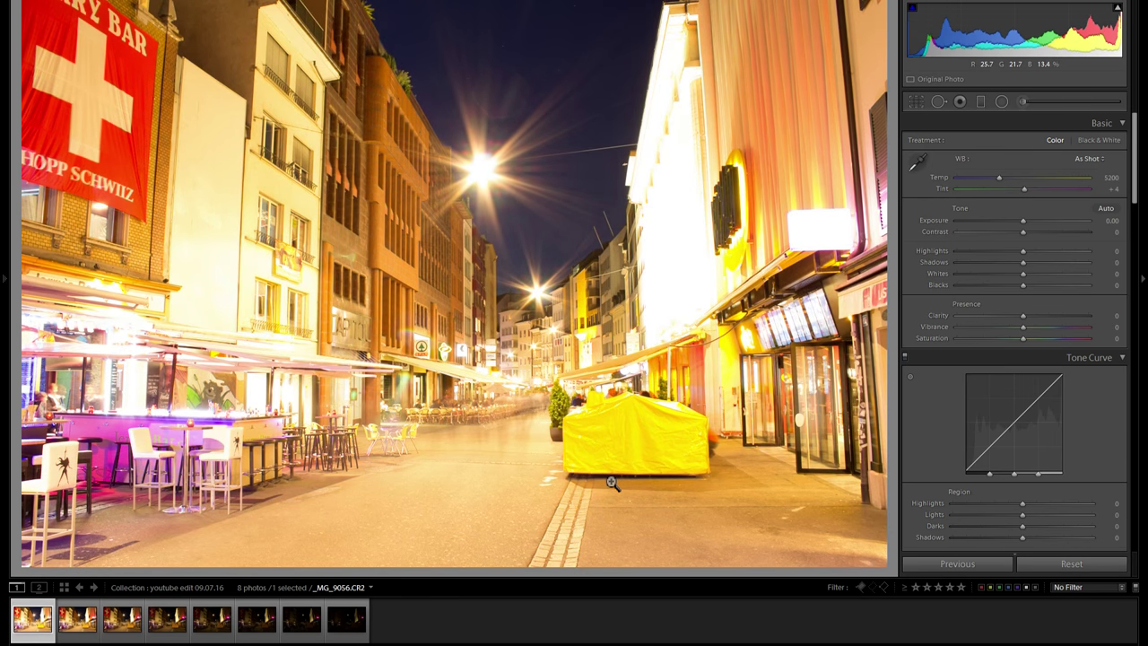
{"action": "key", "text": "Right"}
{"action": "key", "text": "Right"}
{"action": "key", "text": "Right"}
{"action": "key", "text": "Right"}
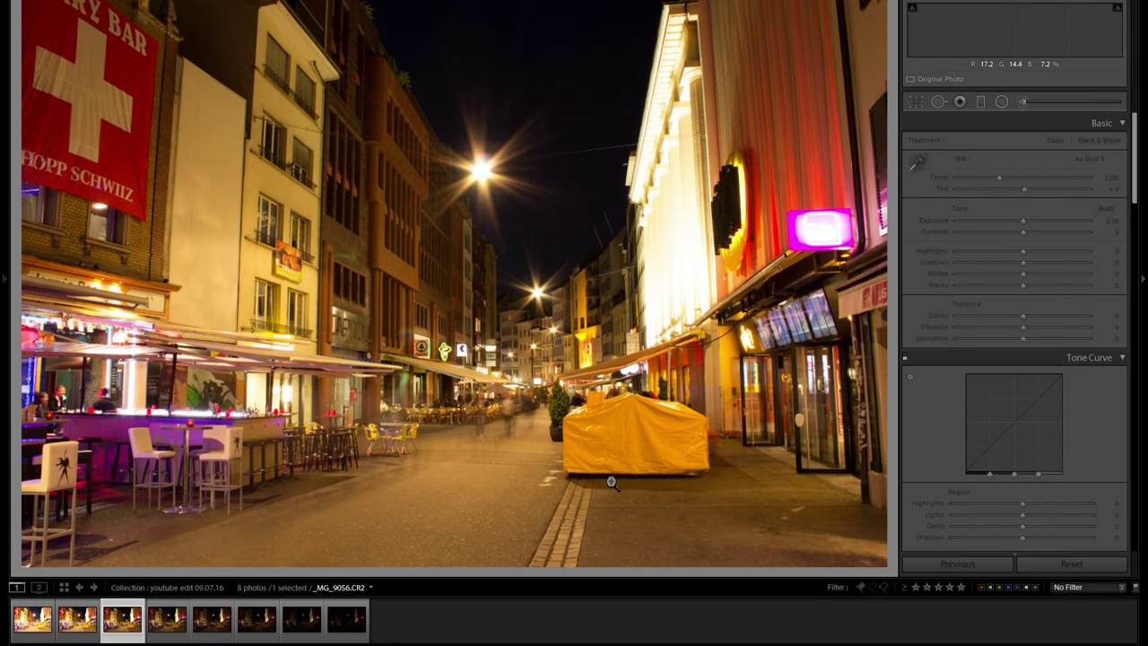
{"action": "key", "text": "Right"}
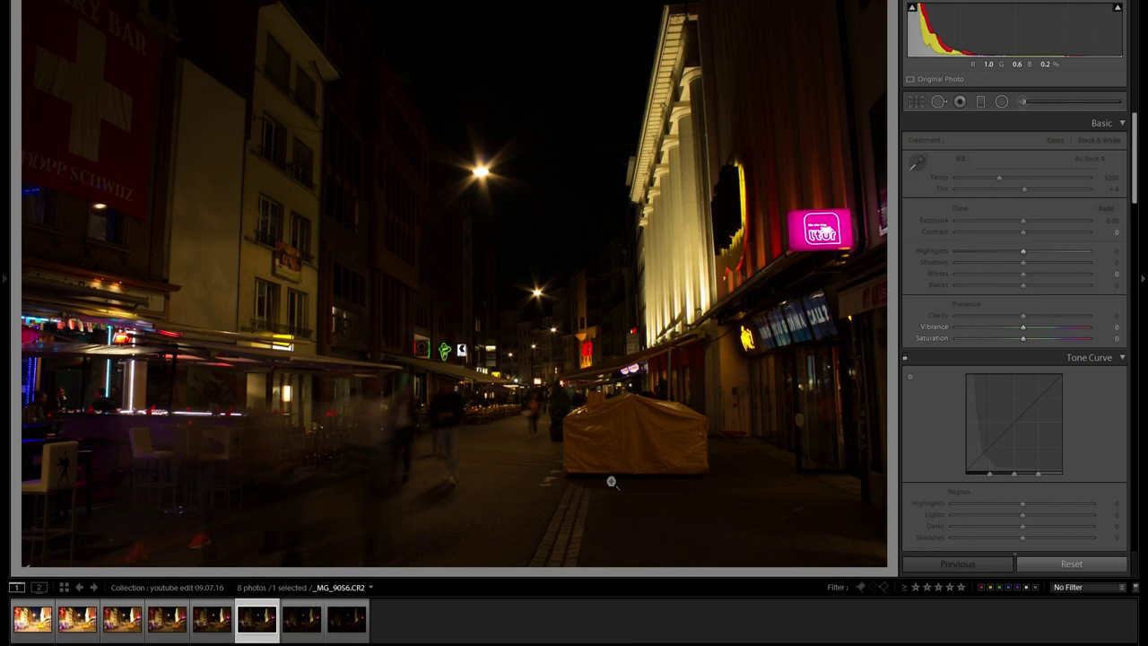
{"action": "key", "text": "Right"}
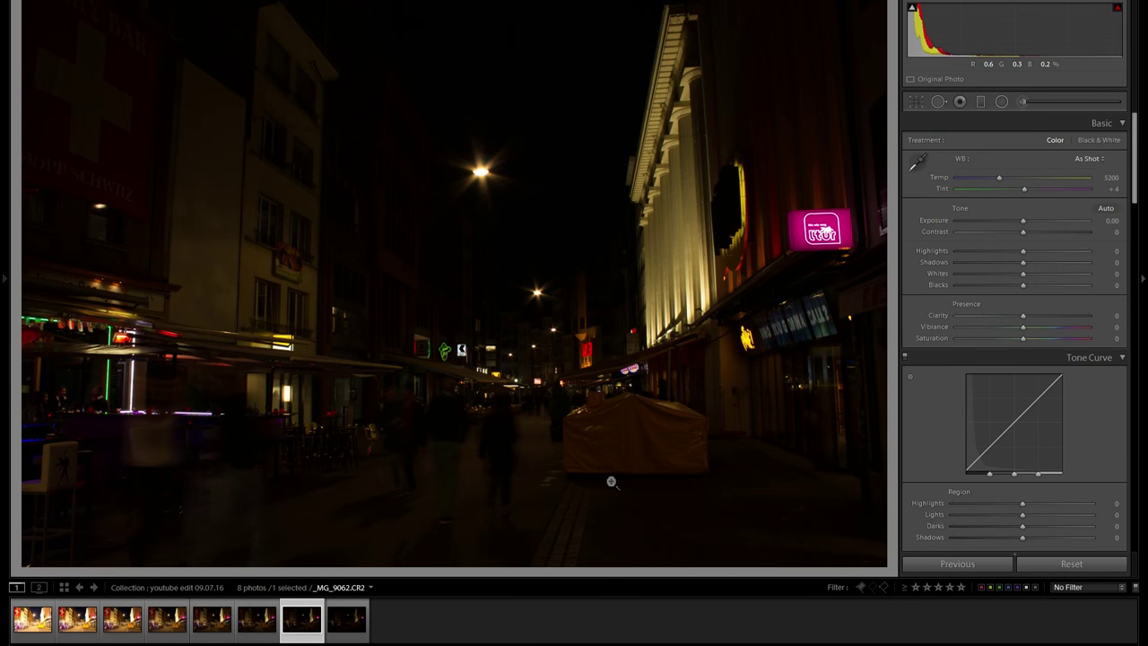
{"action": "key", "text": "Right"}
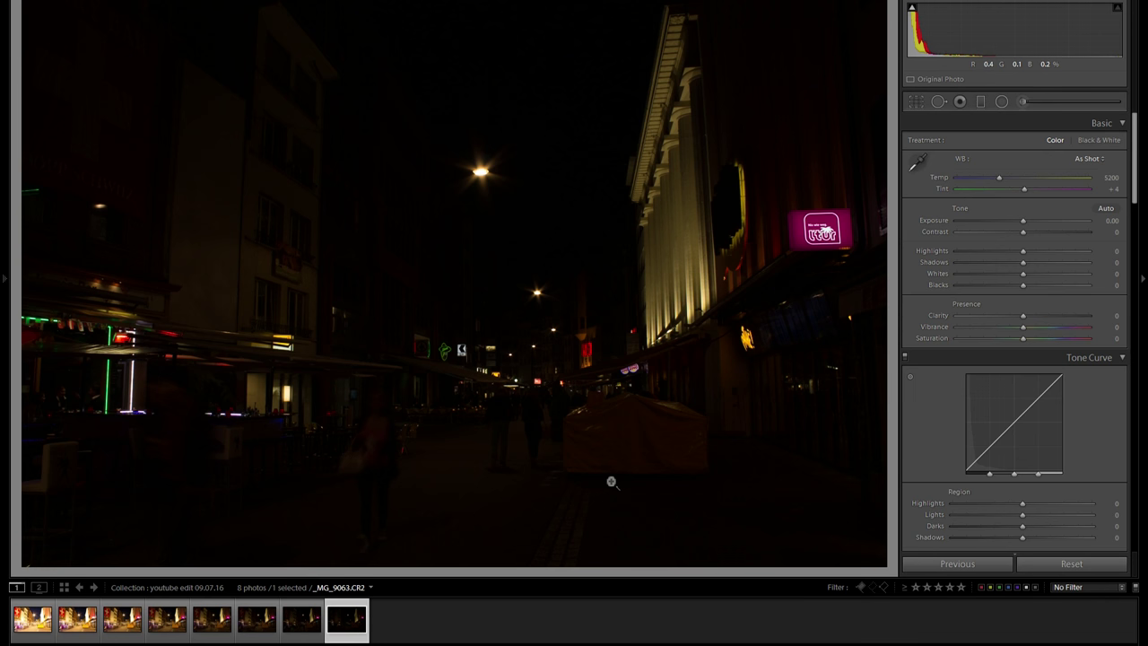
Step: Turn on chromatic aberration removal for the brightest exposure of the bracket
{"action": "left_click", "coordinate": [34, 620]}
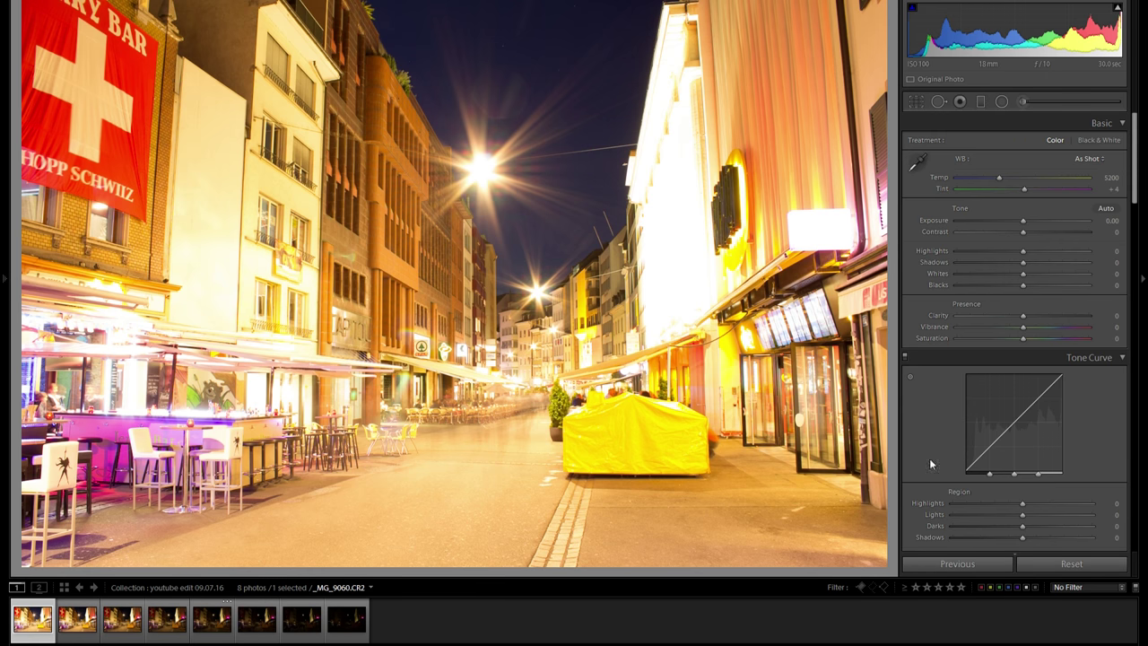
{"action": "scroll", "coordinate": [1029, 347], "scroll_direction": "down", "scroll_amount": 5}
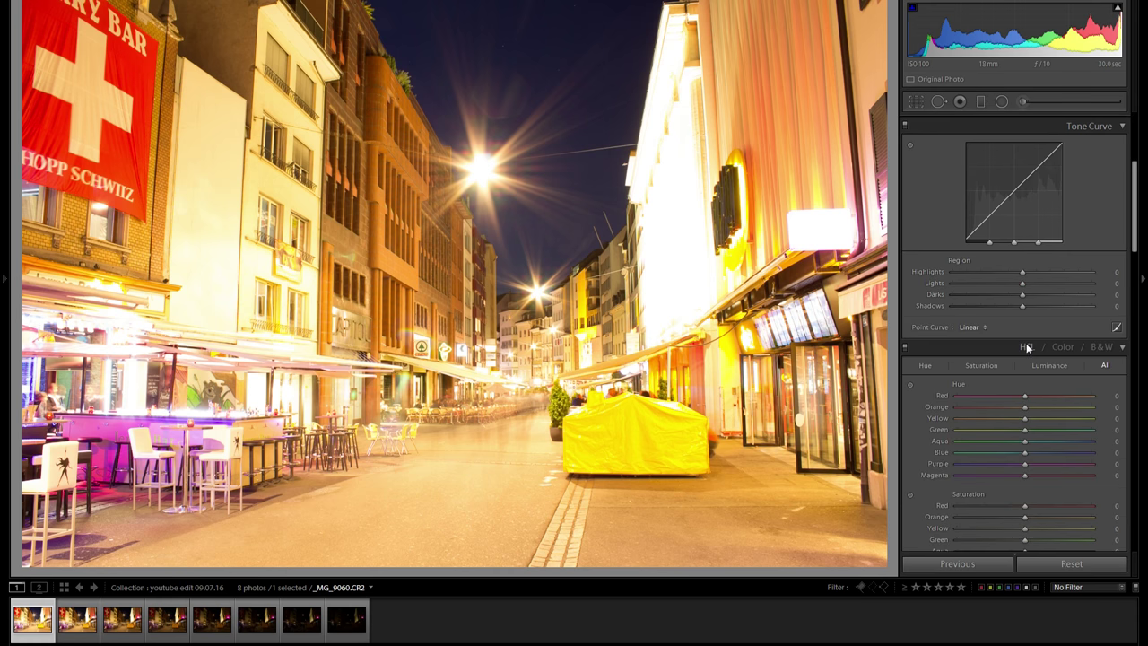
{"action": "scroll", "coordinate": [1028, 348], "scroll_direction": "down", "scroll_amount": 10}
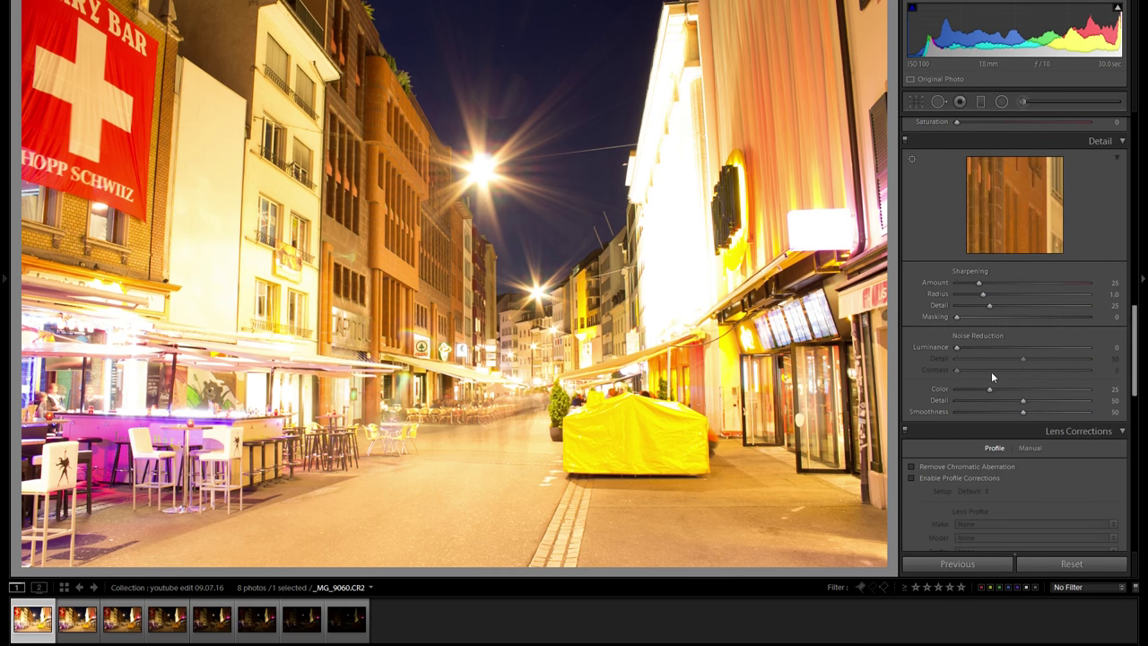
{"action": "scroll", "coordinate": [992, 377], "scroll_direction": "down", "scroll_amount": 3}
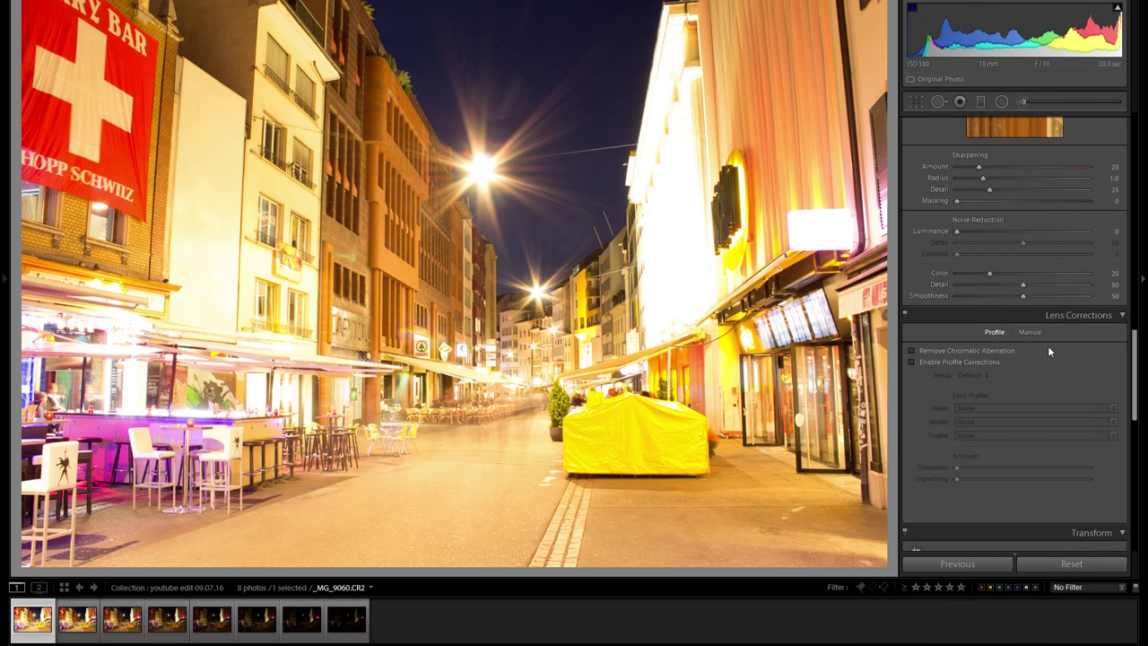
{"action": "scroll", "coordinate": [1068, 318], "scroll_direction": "down", "scroll_amount": 3}
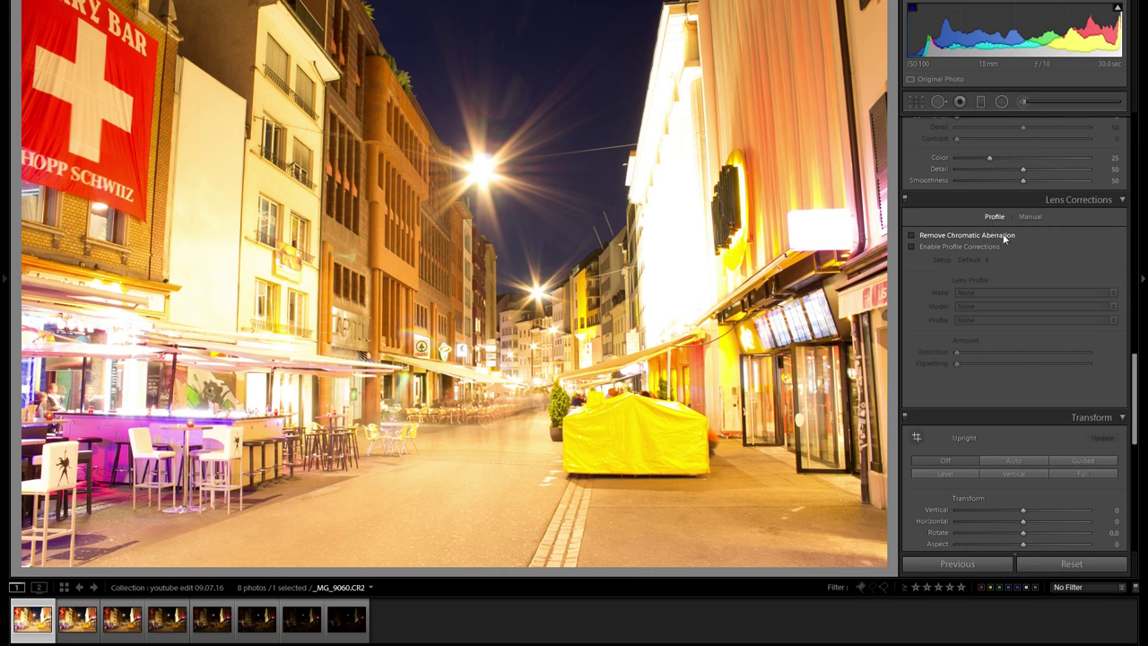
{"action": "left_click", "coordinate": [960, 239]}
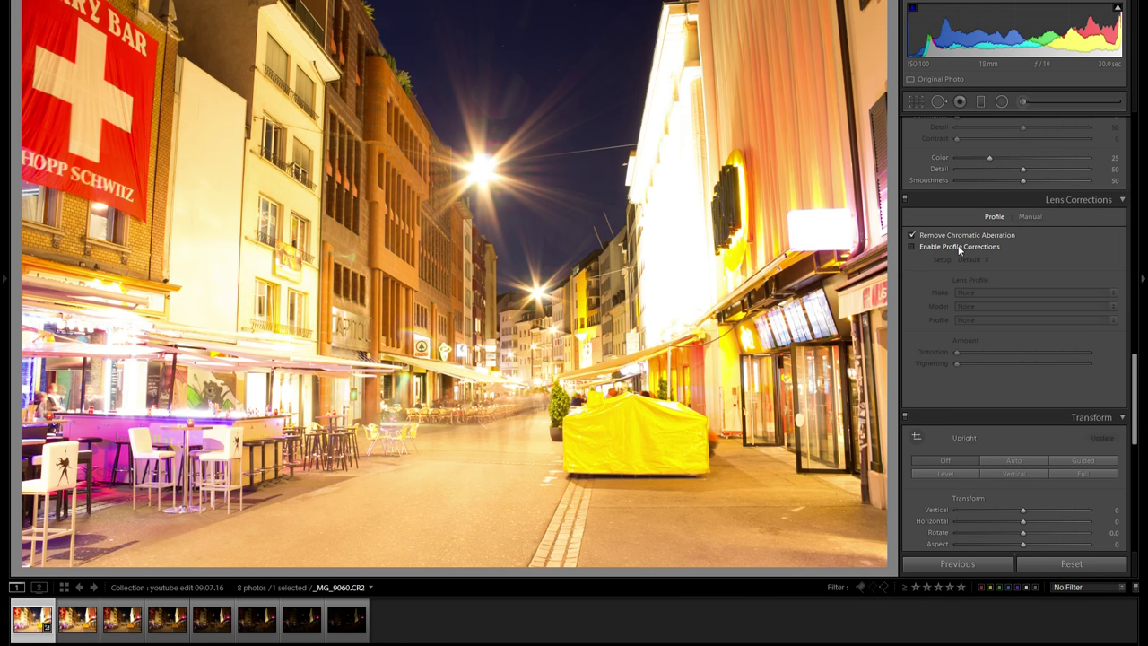
Step: Enable lens profile corrections and choose Canon as the lens make
{"action": "left_click", "coordinate": [954, 250]}
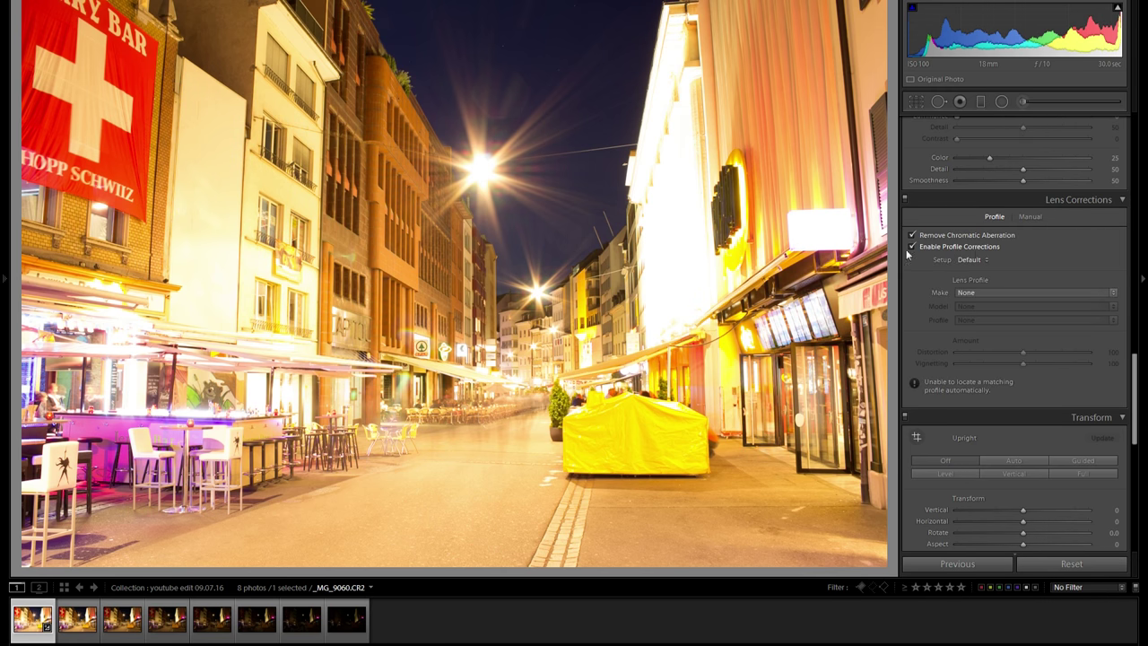
{"action": "left_click", "coordinate": [985, 293]}
{"action": "left_click", "coordinate": [1045, 184]}
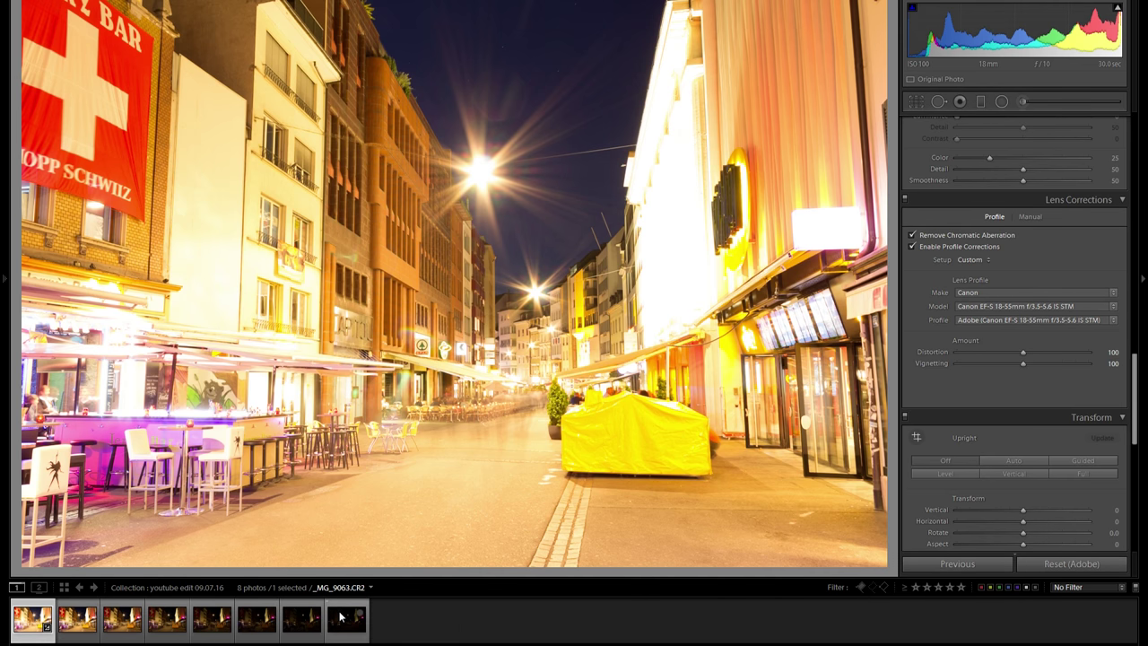
Step: Select all eight exposures and synchronize every develop setting, including the lens corrections, across them
{"action": "key", "text": "ctrl+a"}
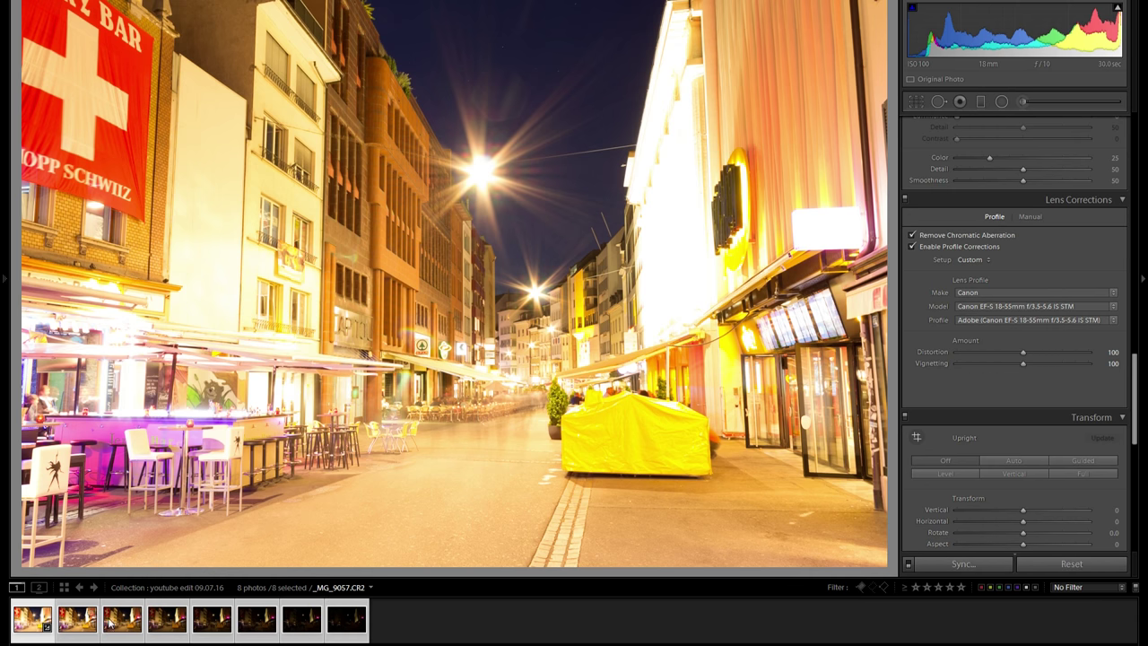
{"action": "left_click", "coordinate": [972, 565]}
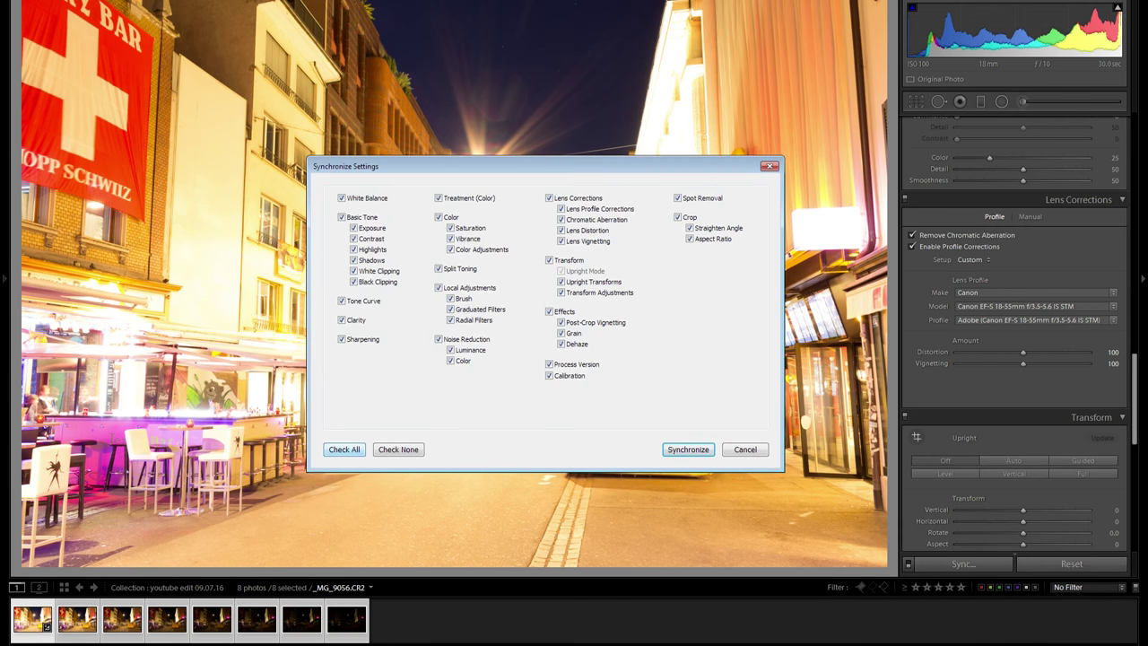
{"action": "left_click", "coordinate": [700, 450]}
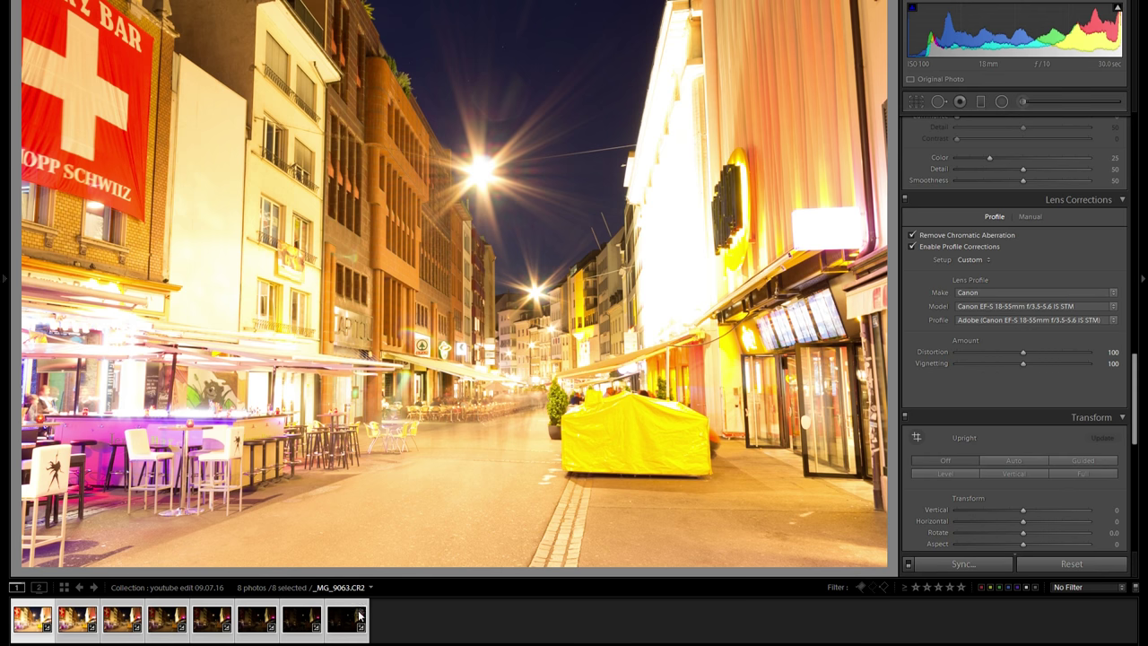
Step: Start an HDR photo merge of the eight selected exposures
{"action": "right_click", "coordinate": [466, 312]}
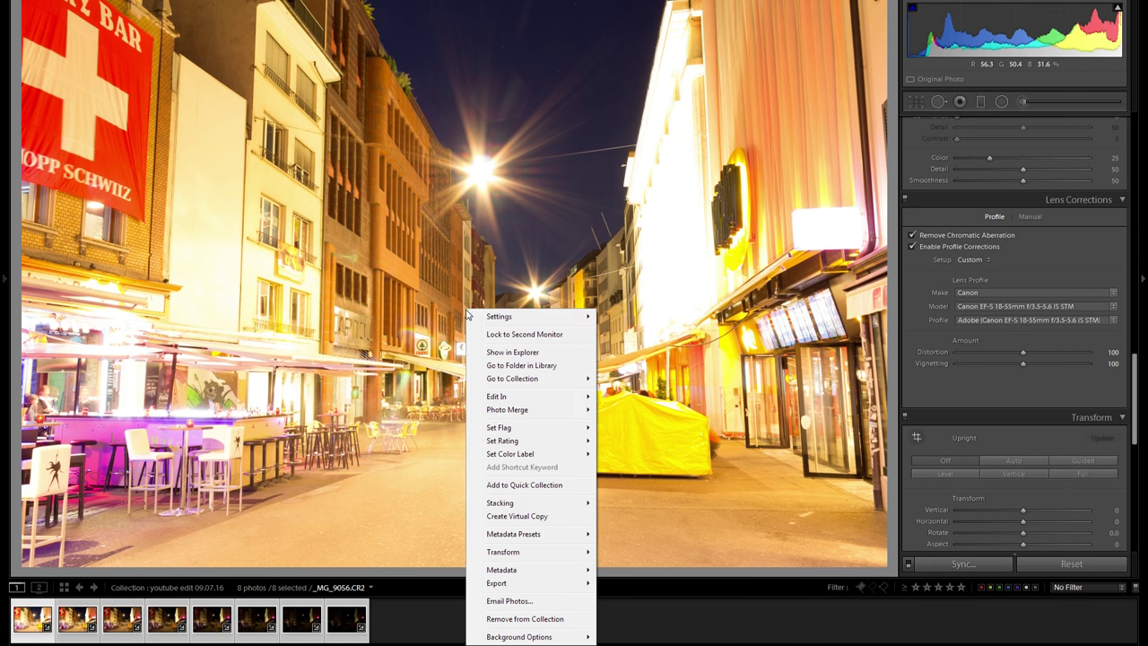
{"action": "mouse_move", "coordinate": [556, 411]}
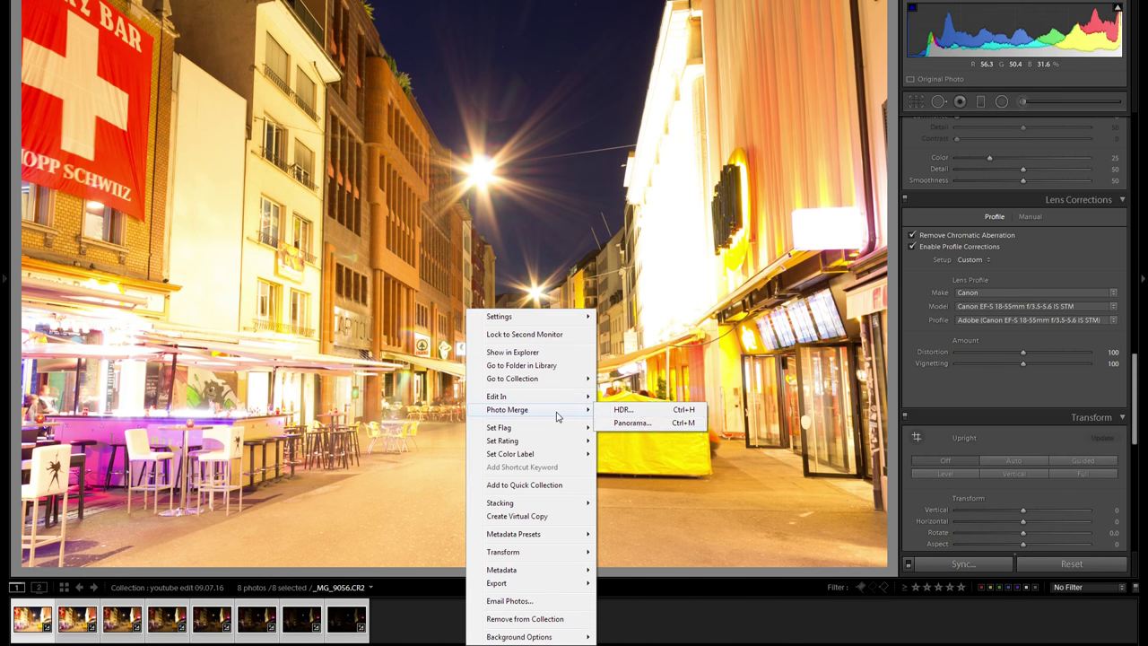
{"action": "left_click", "coordinate": [639, 409]}
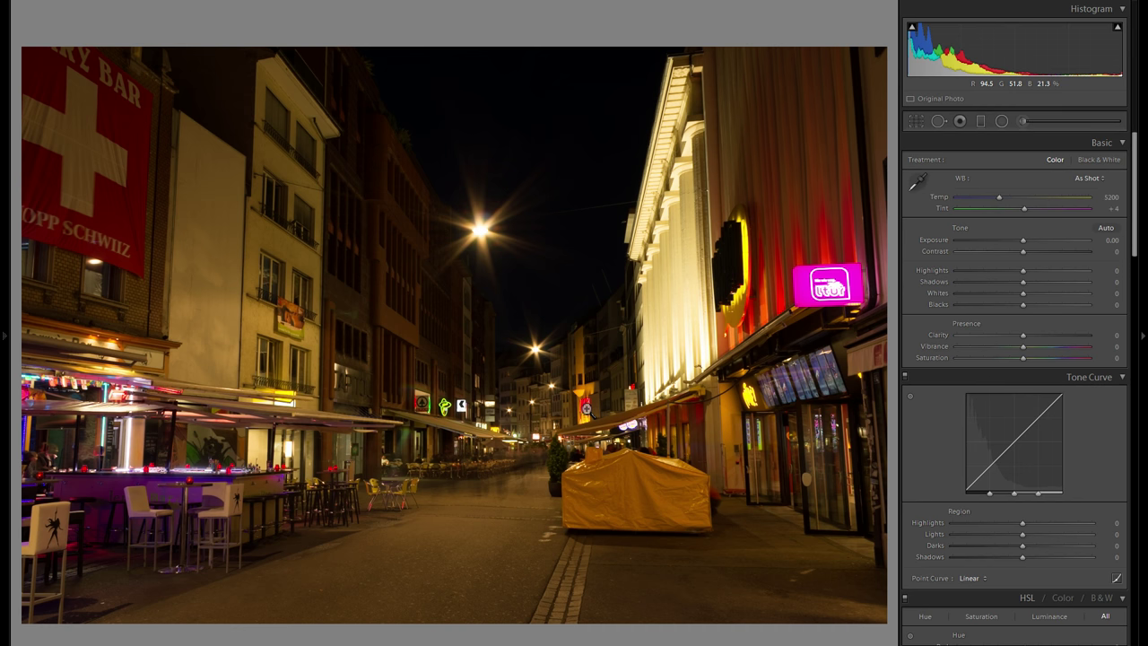
Step: Test the merged HDR photo's tonal range with exposures such as +3.85, -1.77 and -1.22, and reset the exposure
{"action": "left_click", "coordinate": [418, 371]}
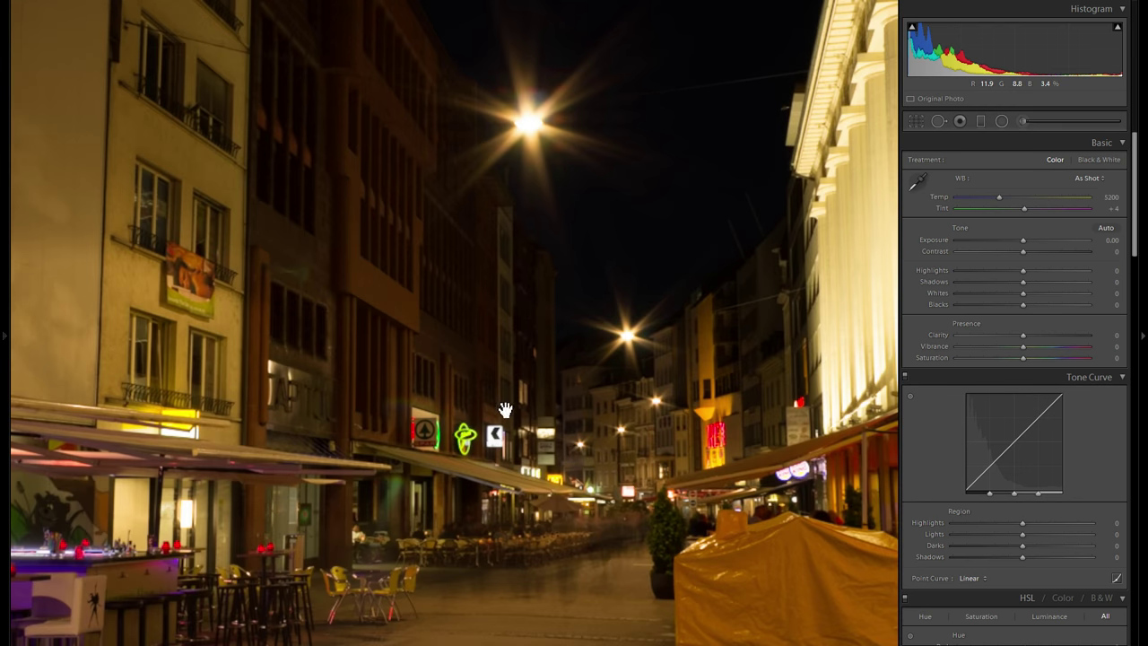
{"action": "left_click_drag", "start_coordinate": [574, 461], "coordinate": [545, 453]}
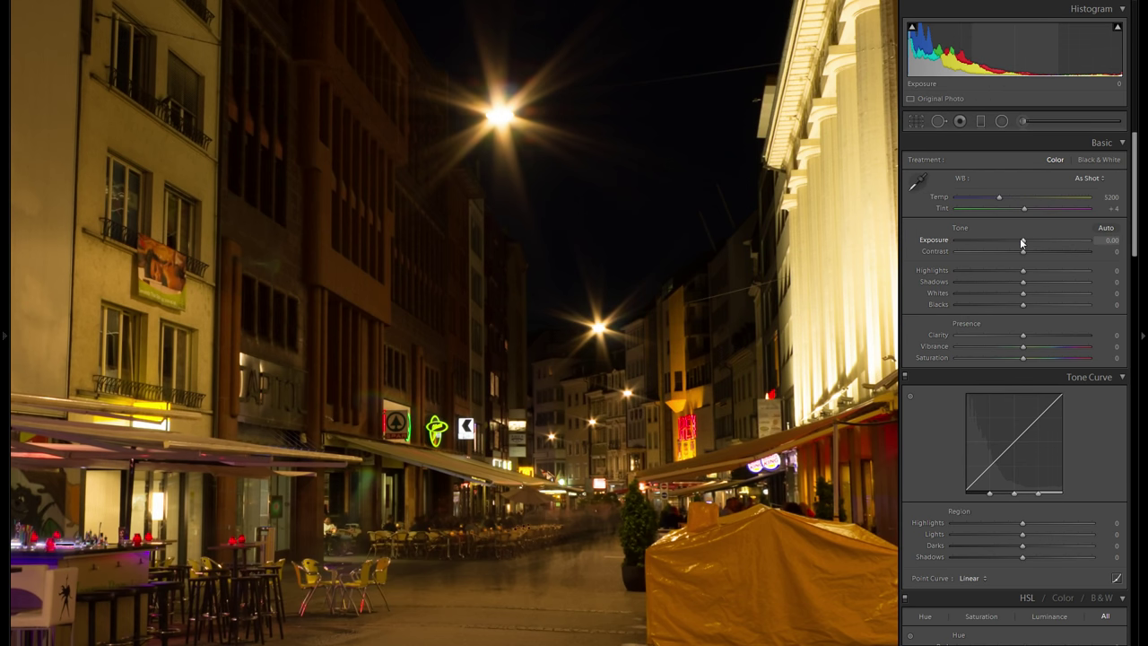
{"action": "left_click_drag", "start_coordinate": [1023, 244], "coordinate": [1047, 242]}
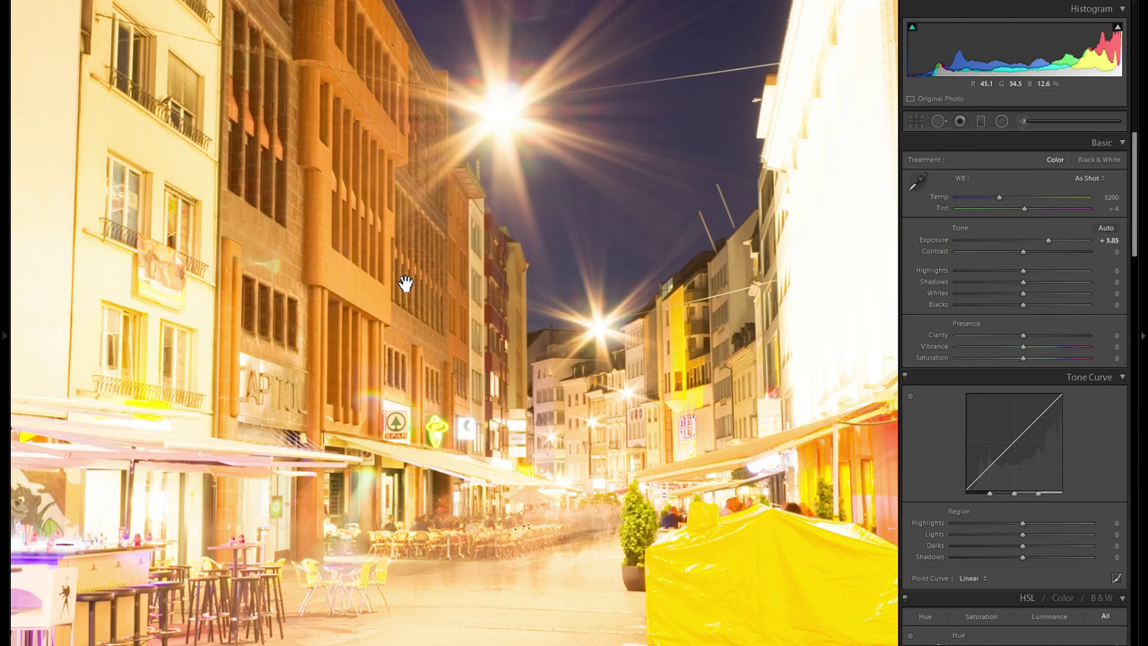
{"action": "left_click_drag", "start_coordinate": [994, 241], "coordinate": [1010, 237]}
{"action": "left_click_drag", "start_coordinate": [864, 157], "coordinate": [728, 201]}
{"action": "left_click_drag", "start_coordinate": [538, 479], "coordinate": [726, 390]}
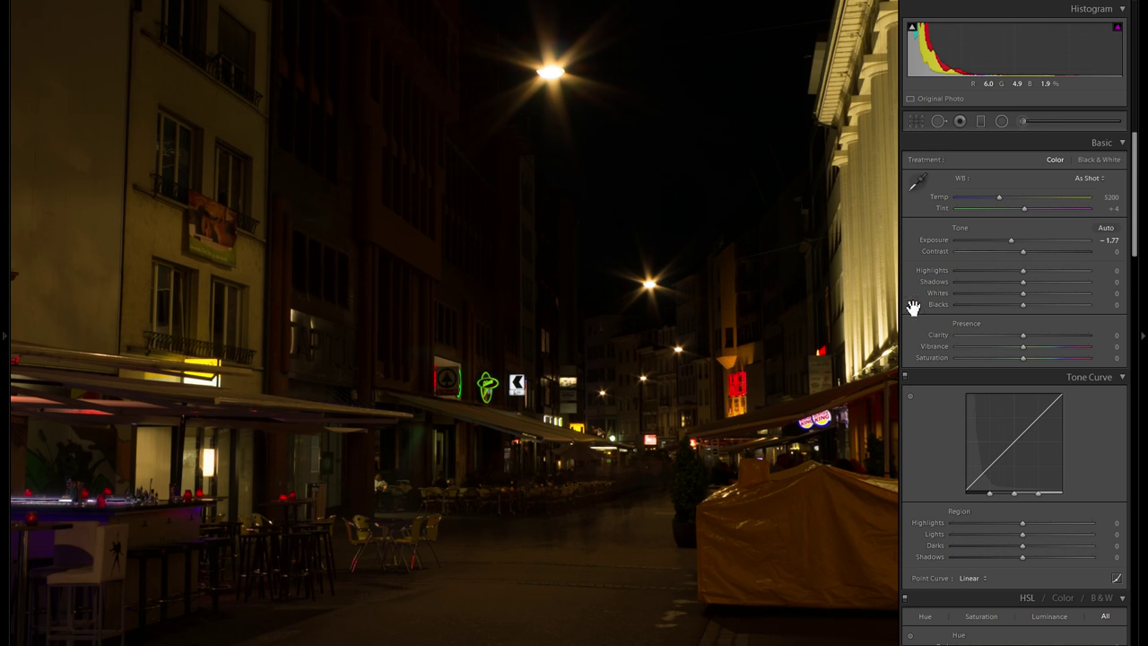
{"action": "left_click_drag", "start_coordinate": [1007, 238], "coordinate": [1040, 240]}
{"action": "double_click", "coordinate": [940, 239]}
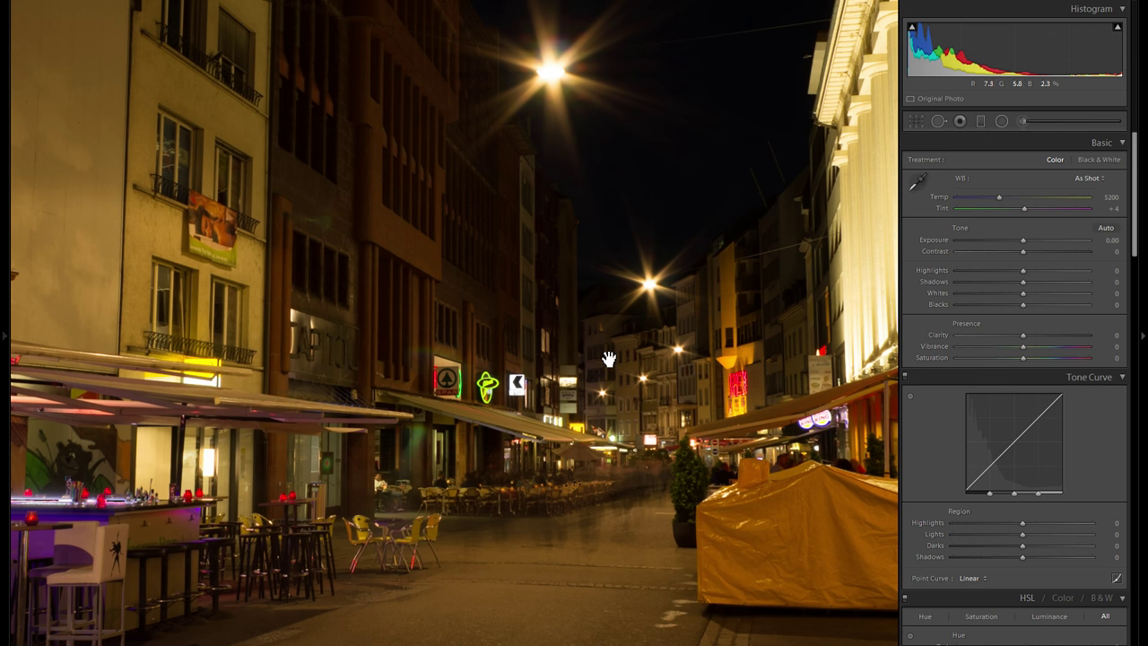
{"action": "left_click", "coordinate": [659, 339]}
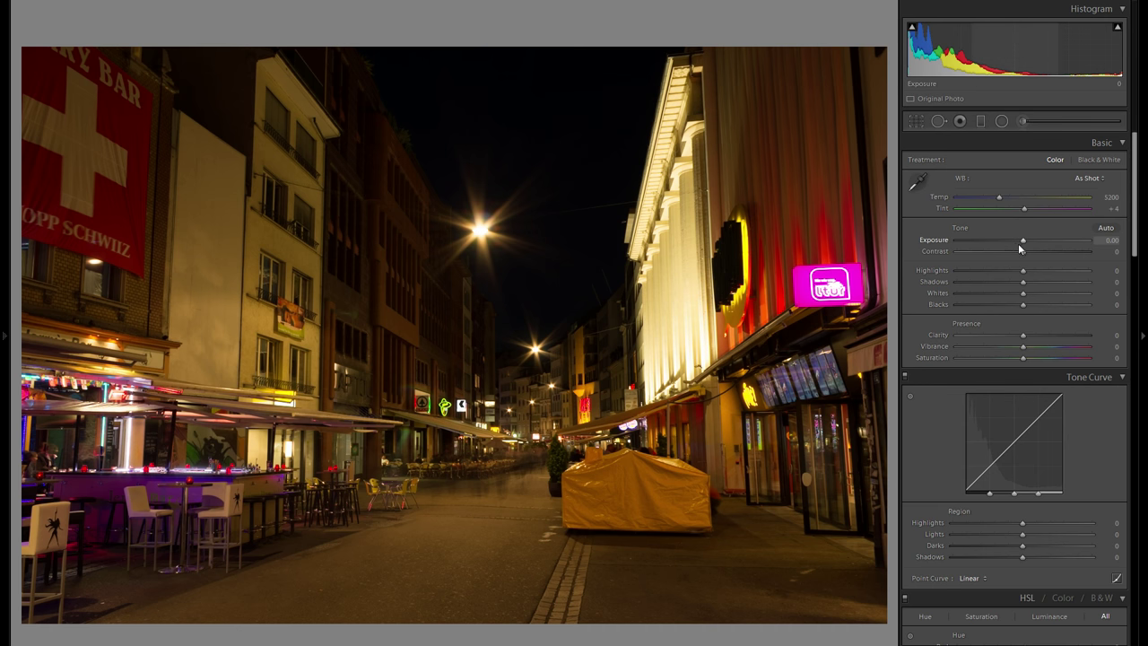
{"action": "mouse_move", "coordinate": [1024, 241]}
{"action": "left_mouse_down"}
{"action": "mouse_move", "coordinate": [1044, 241]}
{"action": "mouse_move", "coordinate": [1015, 242]}
{"action": "left_mouse_up"}
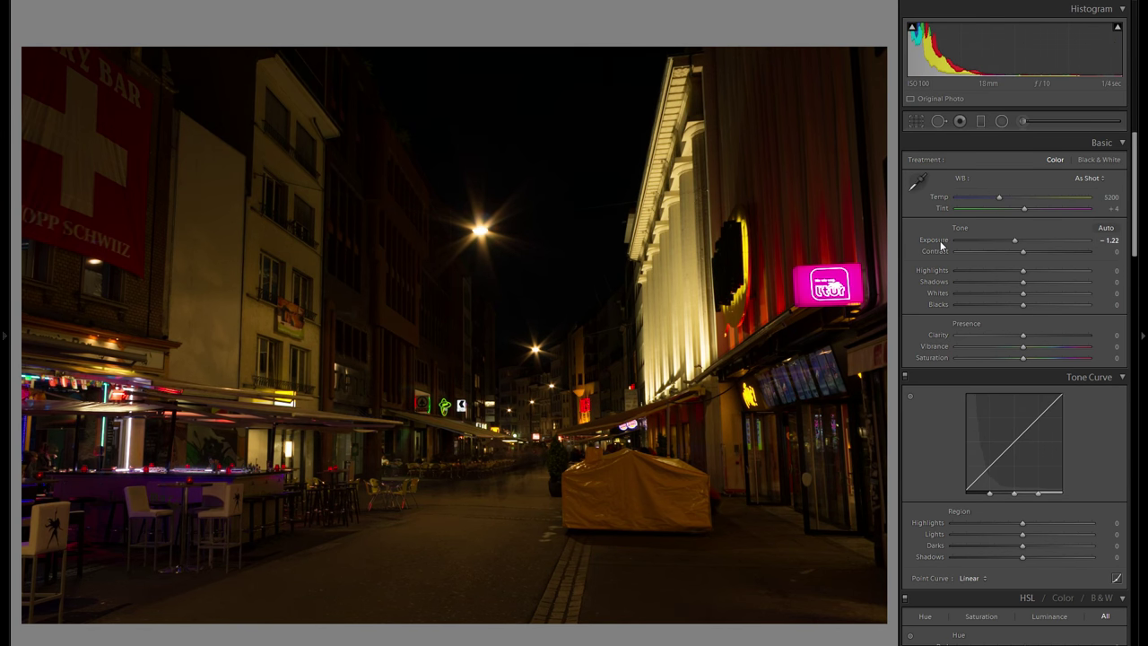
{"action": "double_click", "coordinate": [938, 240]}
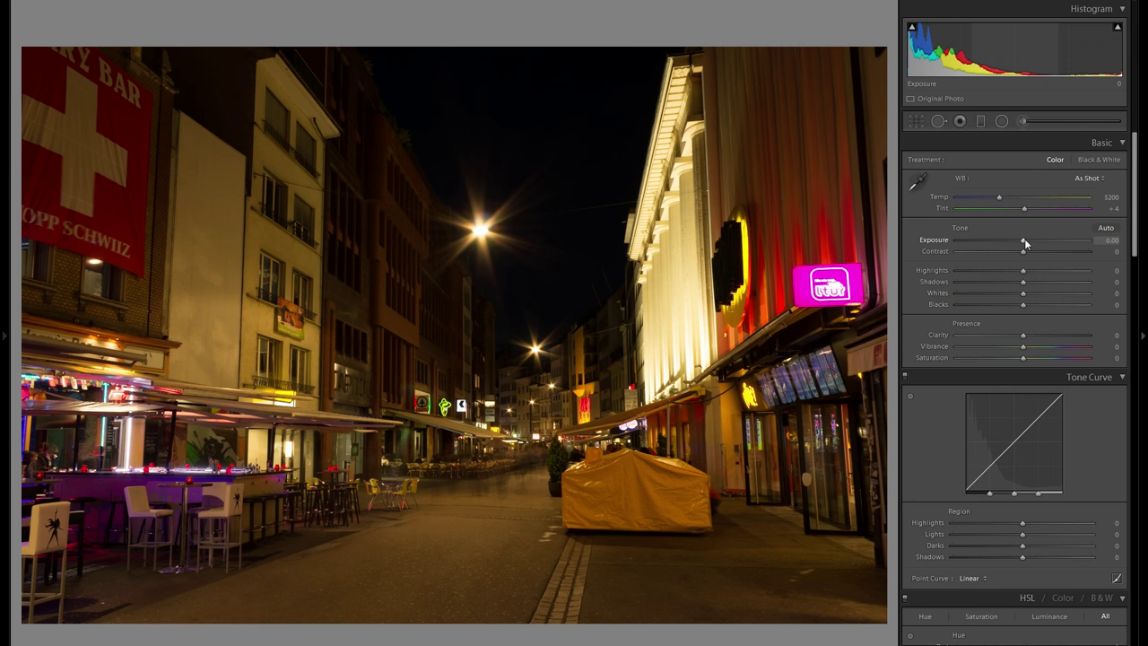
Step: Set the exposure to +1.67, highlights to -52 and shadows to +48, and check the before/after comparison
{"action": "left_click_drag", "start_coordinate": [1022, 238], "coordinate": [1034, 240]}
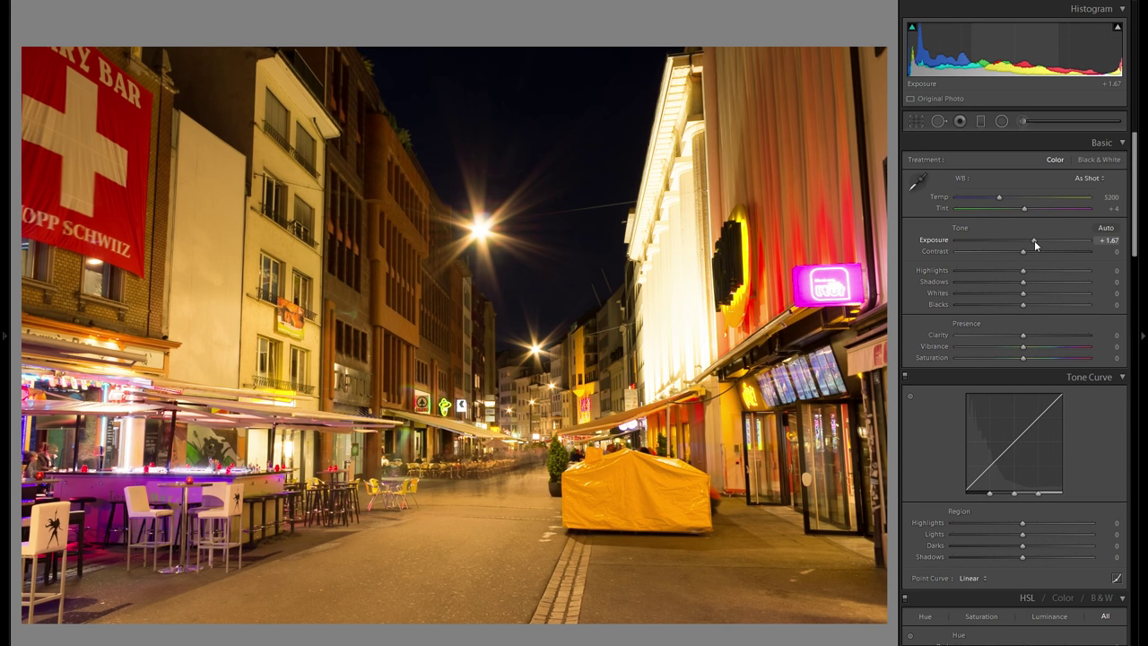
{"action": "left_click_drag", "start_coordinate": [1022, 282], "coordinate": [986, 266]}
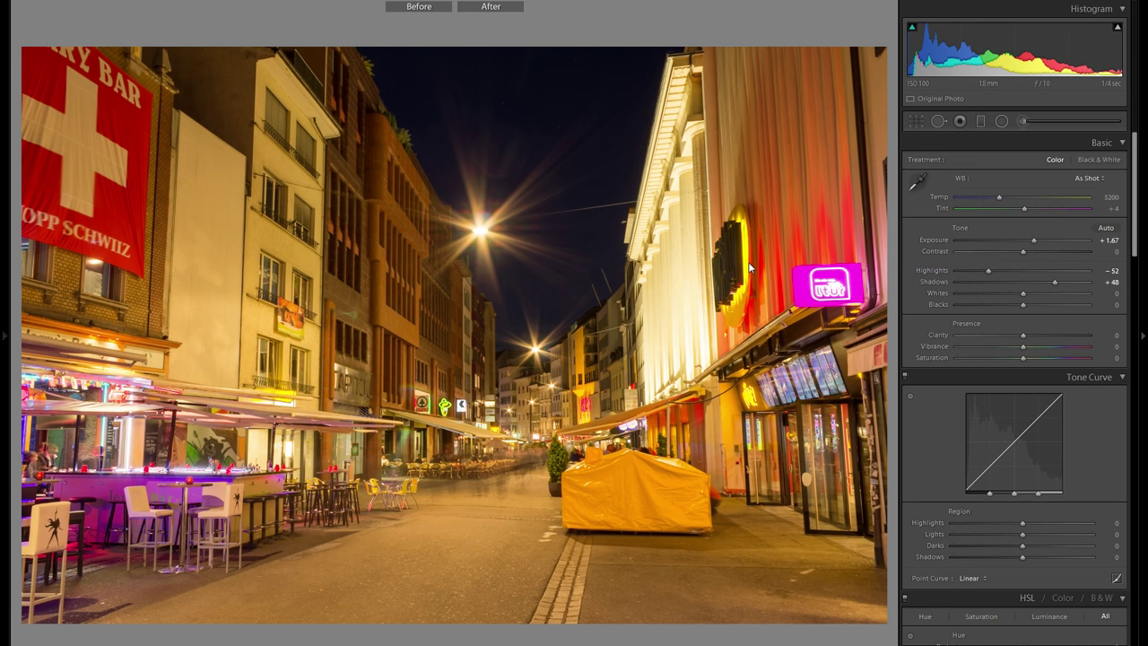
{"action": "key", "text": "y"}
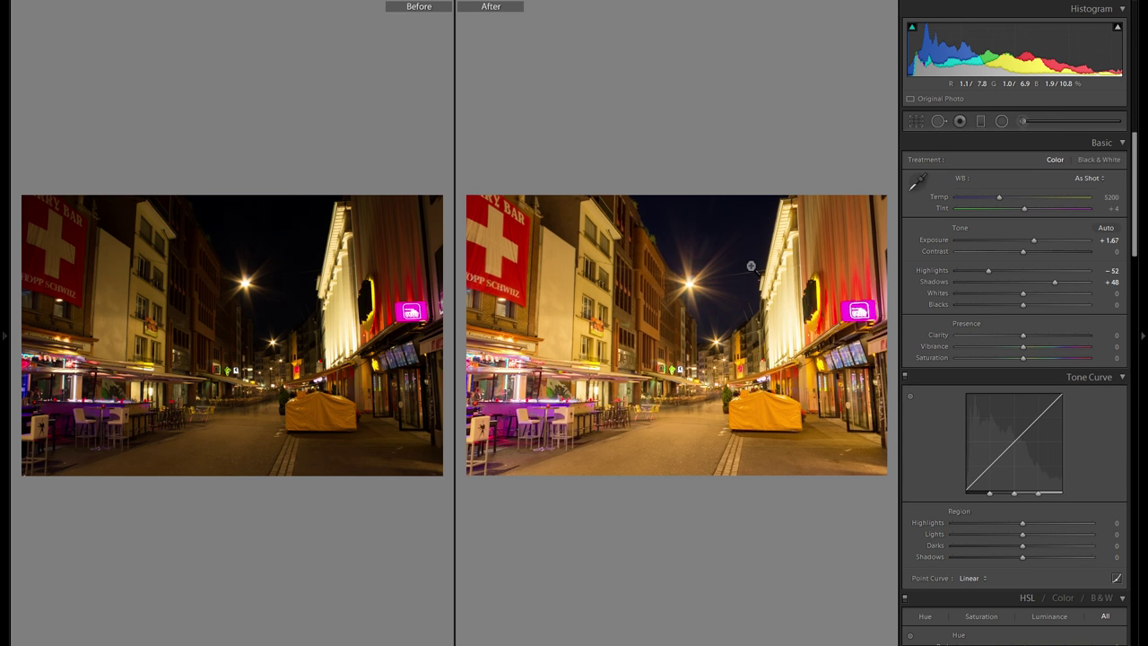
{"action": "key", "text": "y"}
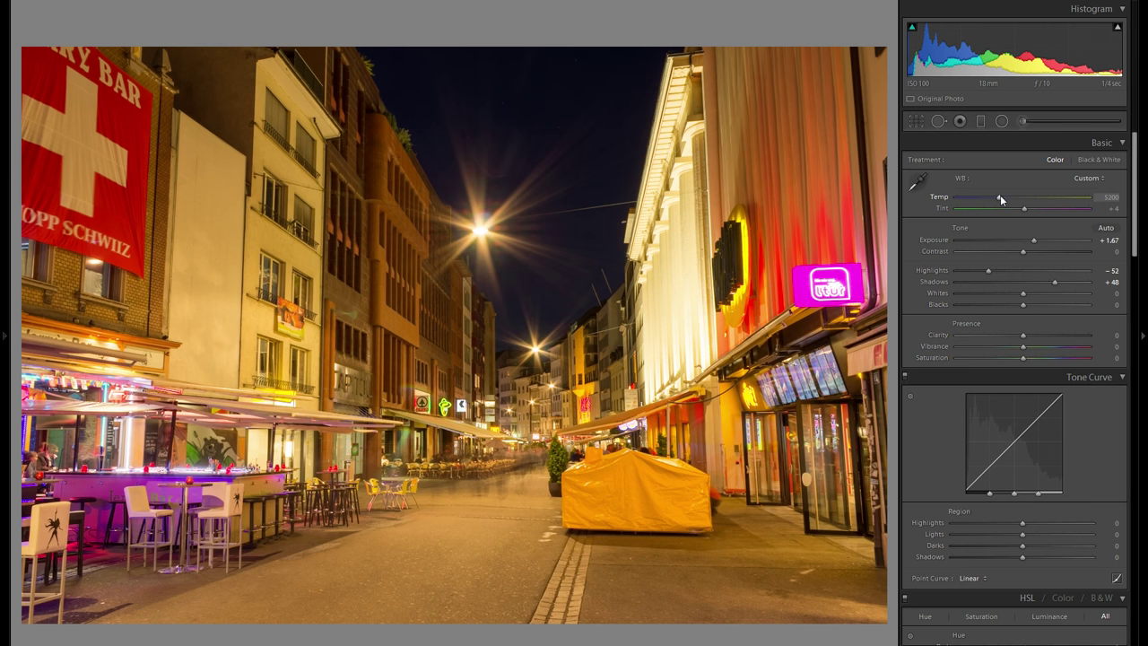
Step: Cool the white balance by setting the temperature to 3222
{"action": "left_click_drag", "start_coordinate": [1000, 195], "coordinate": [976, 199]}
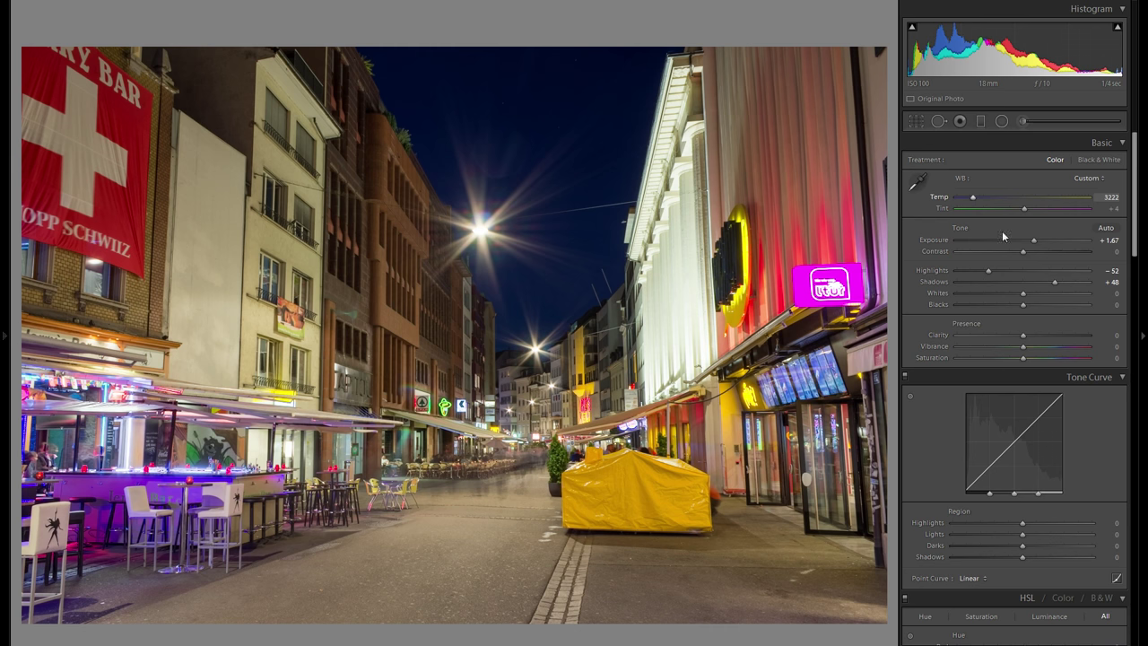
Step: Choose a split-toning highlights hue of 45, trying saturations such as 85 and 100, and bring the saturation back to 0
{"action": "scroll", "coordinate": [1052, 314], "scroll_direction": "down", "scroll_amount": 5}
{"action": "scroll", "coordinate": [1044, 321], "scroll_direction": "down", "scroll_amount": 3}
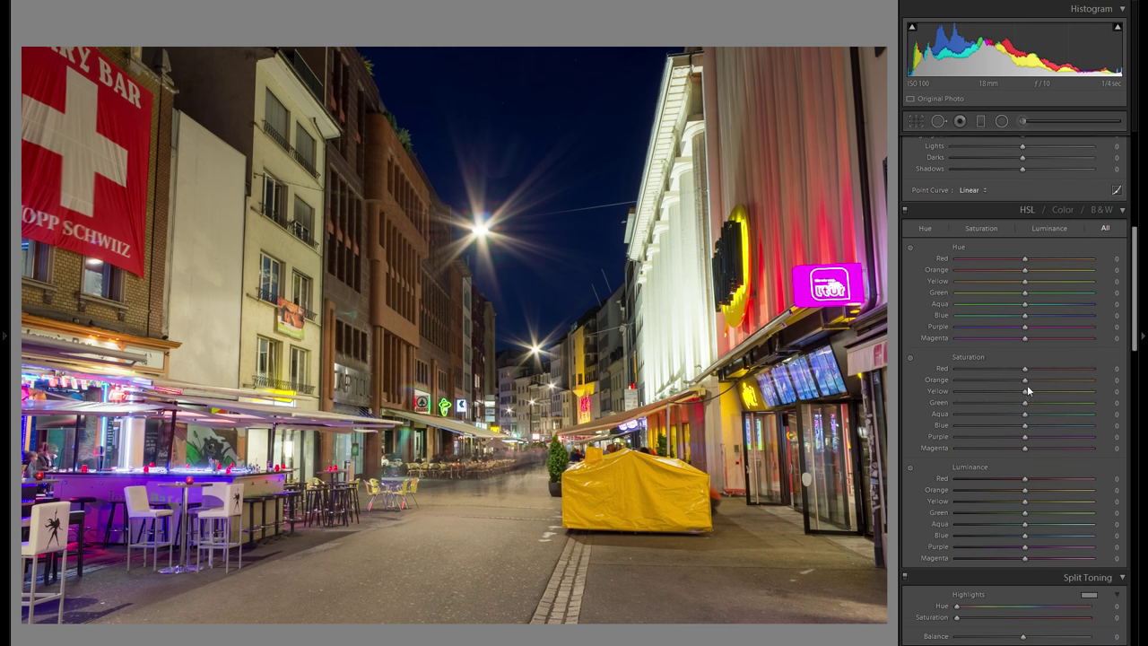
{"action": "scroll", "coordinate": [997, 375], "scroll_direction": "up", "scroll_amount": 3}
{"action": "scroll", "coordinate": [995, 373], "scroll_direction": "down", "scroll_amount": 5}
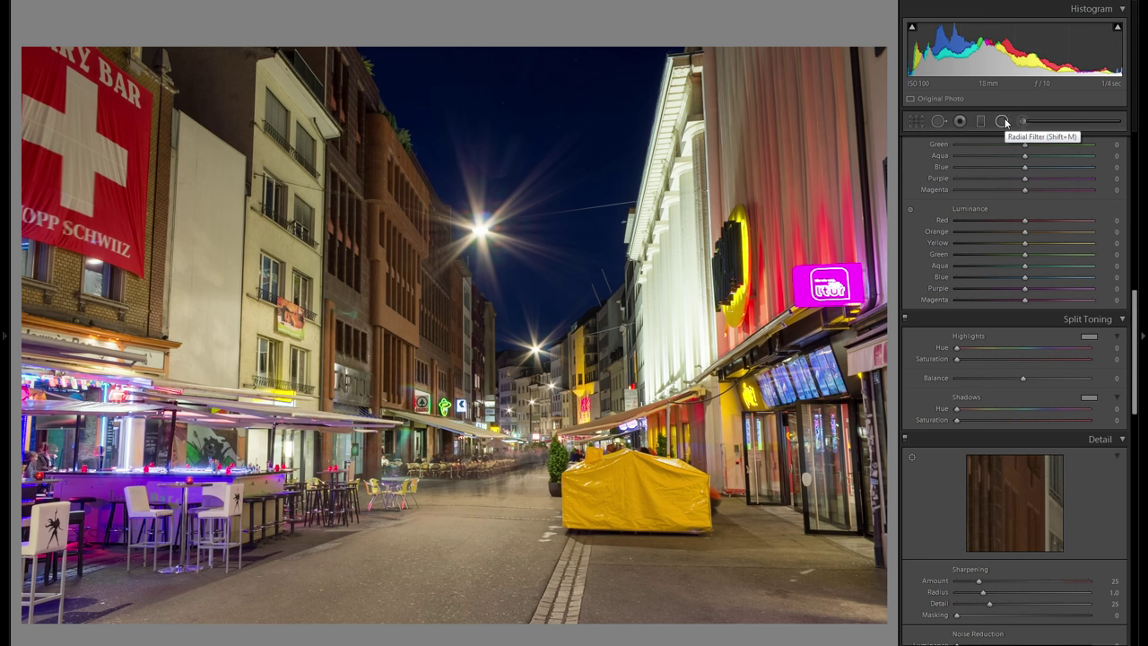
{"action": "scroll", "coordinate": [1066, 317], "scroll_direction": "down", "scroll_amount": 3}
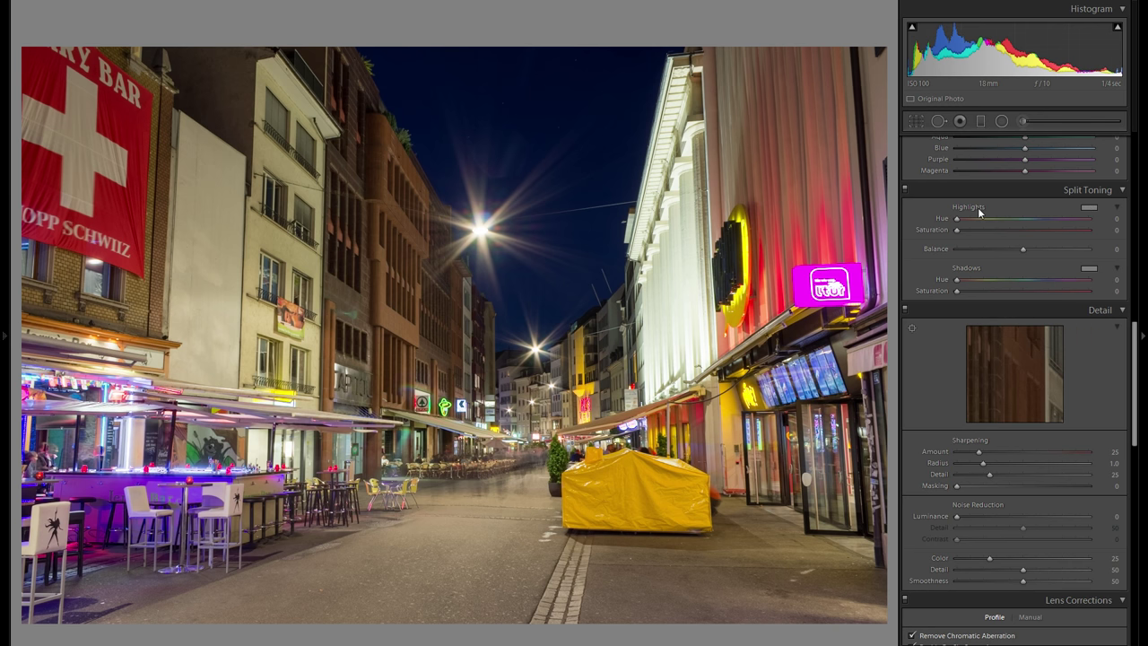
{"action": "left_click", "coordinate": [1090, 209]}
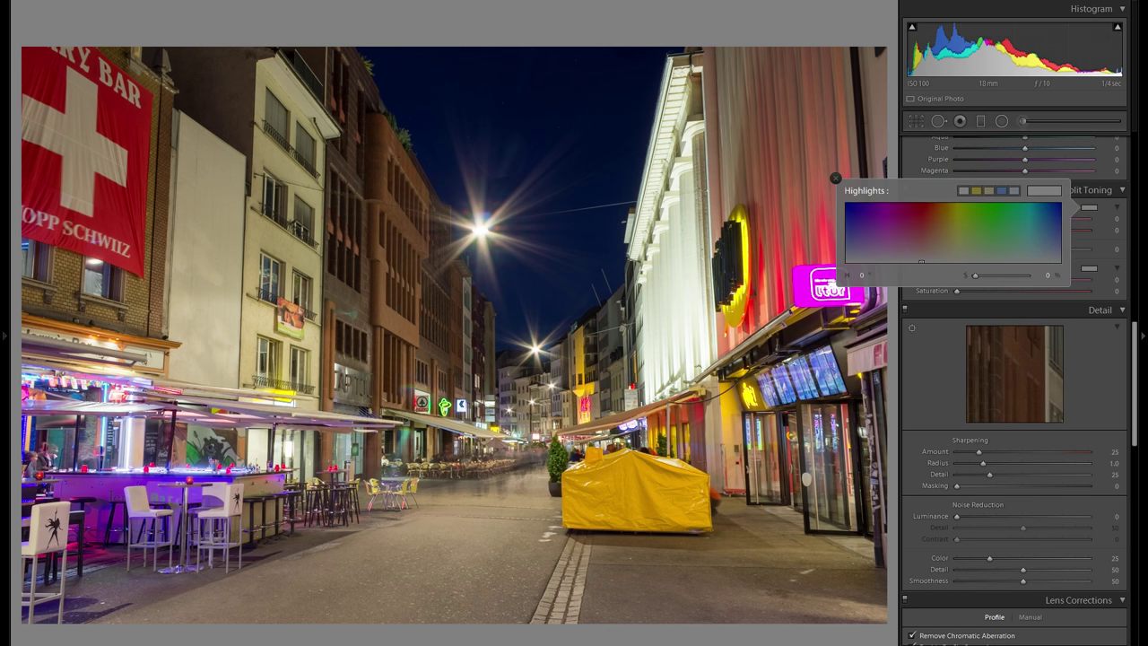
{"action": "mouse_move", "coordinate": [953, 231]}
{"action": "left_mouse_down"}
{"action": "mouse_move", "coordinate": [947, 205]}
{"action": "mouse_move", "coordinate": [959, 204]}
{"action": "mouse_move", "coordinate": [912, 203]}
{"action": "mouse_move", "coordinate": [990, 203]}
{"action": "mouse_move", "coordinate": [883, 217]}
{"action": "mouse_move", "coordinate": [954, 211]}
{"action": "left_mouse_up"}
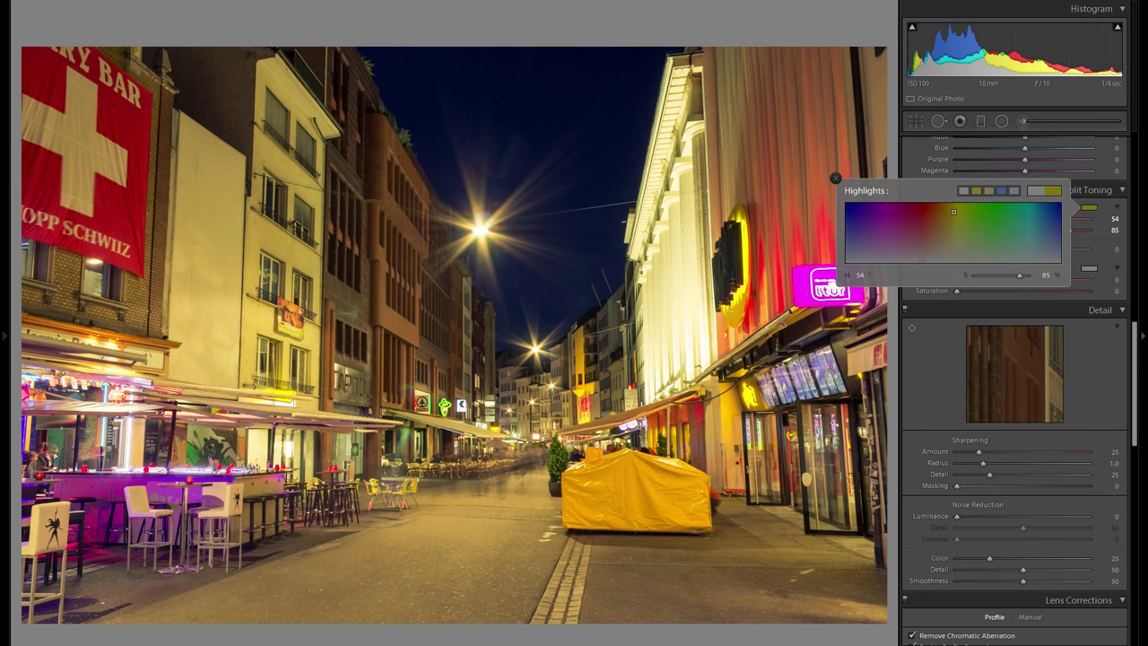
{"action": "left_click_drag", "start_coordinate": [953, 211], "coordinate": [948, 203]}
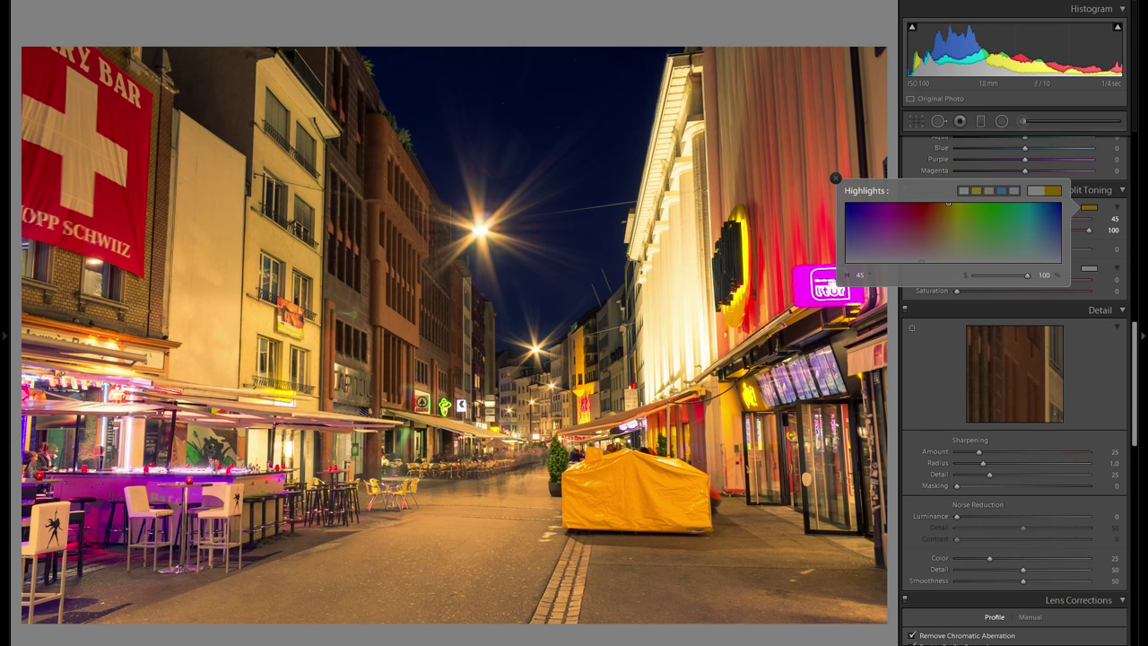
{"action": "left_click_drag", "start_coordinate": [949, 203], "coordinate": [947, 262]}
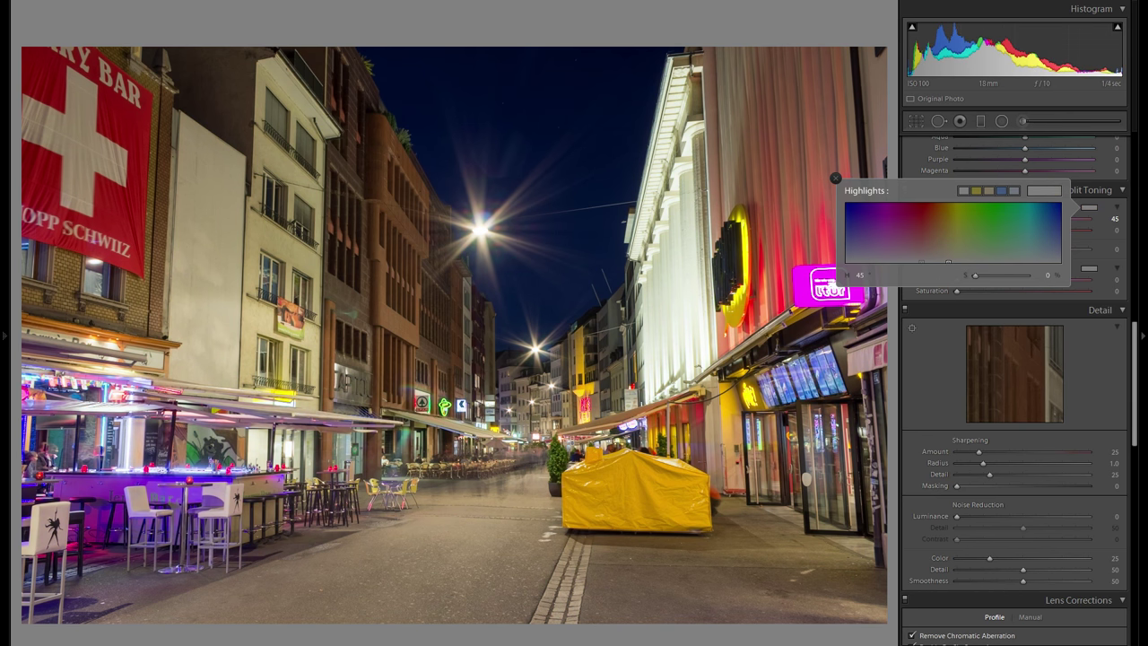
{"action": "left_click_drag", "start_coordinate": [948, 262], "coordinate": [947, 204]}
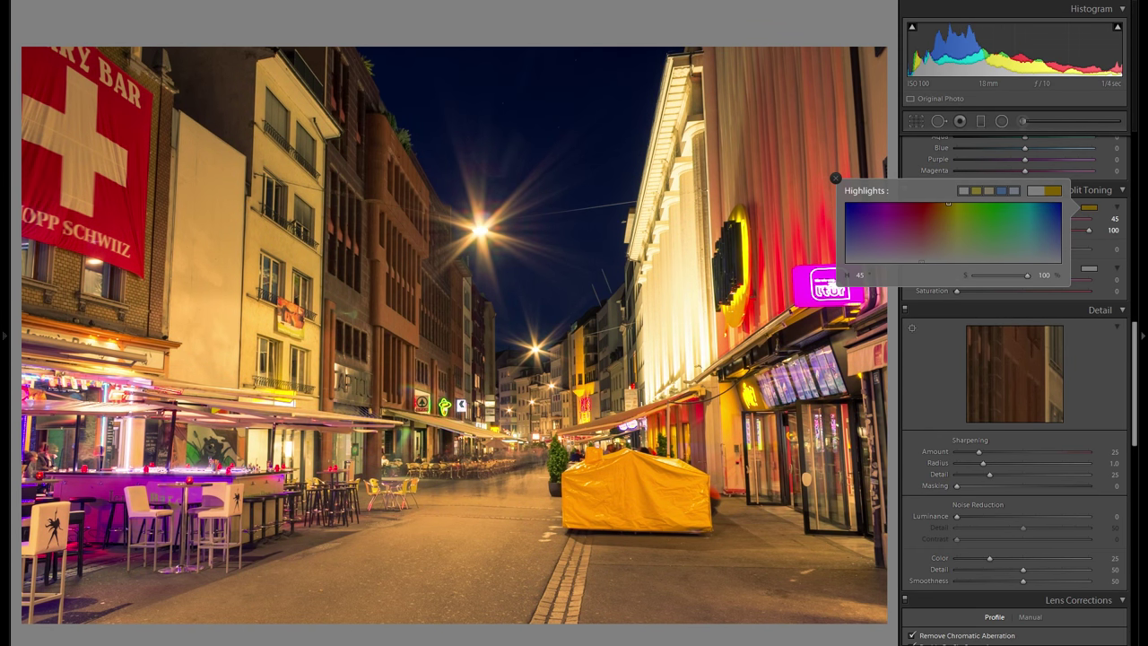
{"action": "left_click_drag", "start_coordinate": [947, 204], "coordinate": [948, 262]}
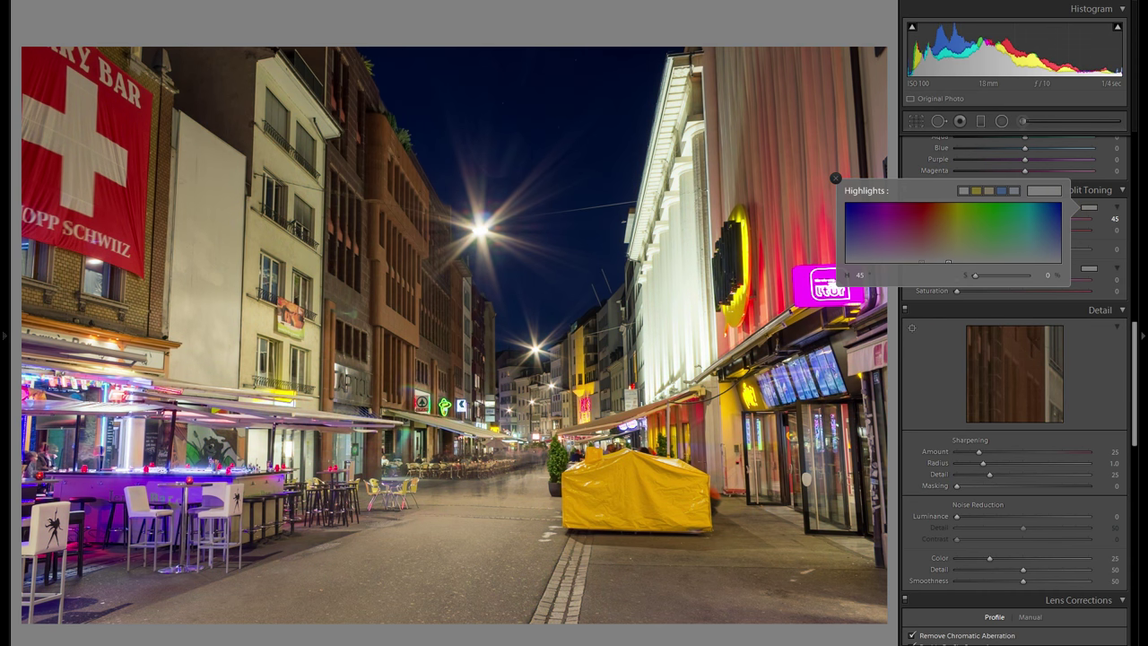
{"action": "left_click", "coordinate": [835, 178]}
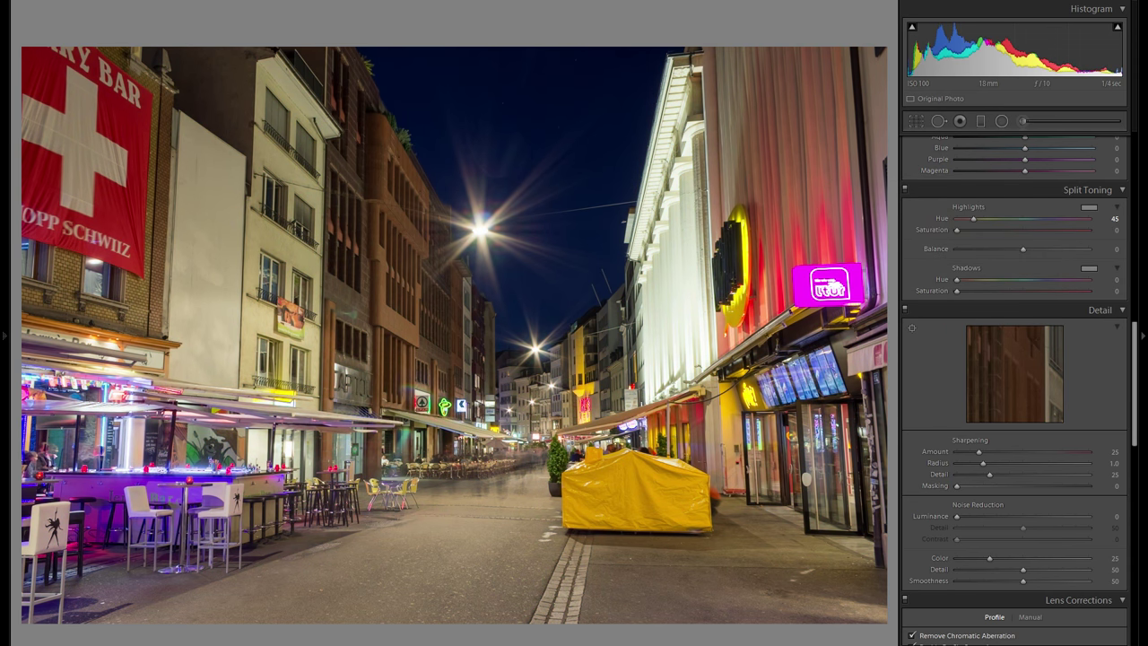
Step: Try the split-toning highlights at a saturation of 100, and reset that saturation
{"action": "scroll", "coordinate": [1013, 358], "scroll_direction": "up", "scroll_amount": 3}
{"action": "left_click_drag", "start_coordinate": [953, 358], "coordinate": [1102, 363]}
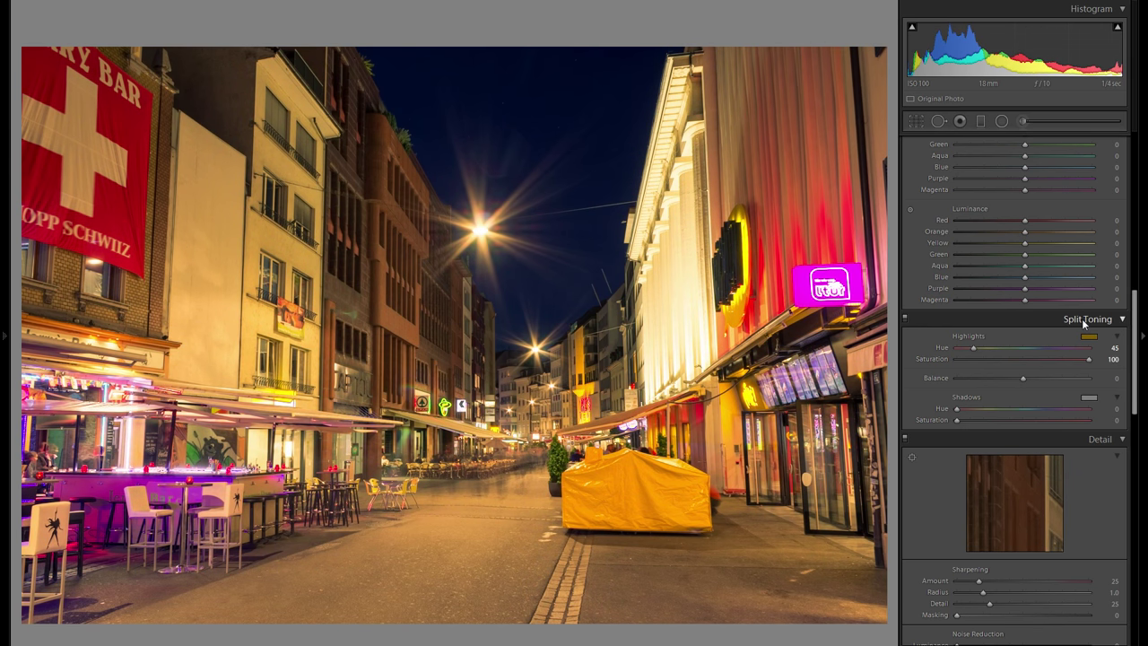
{"action": "double_click", "coordinate": [938, 360]}
Step: Try resetting the white balance temperature to 5200 for comparison, and undo the reset
{"action": "scroll", "coordinate": [1031, 340], "scroll_direction": "up", "scroll_amount": 10}
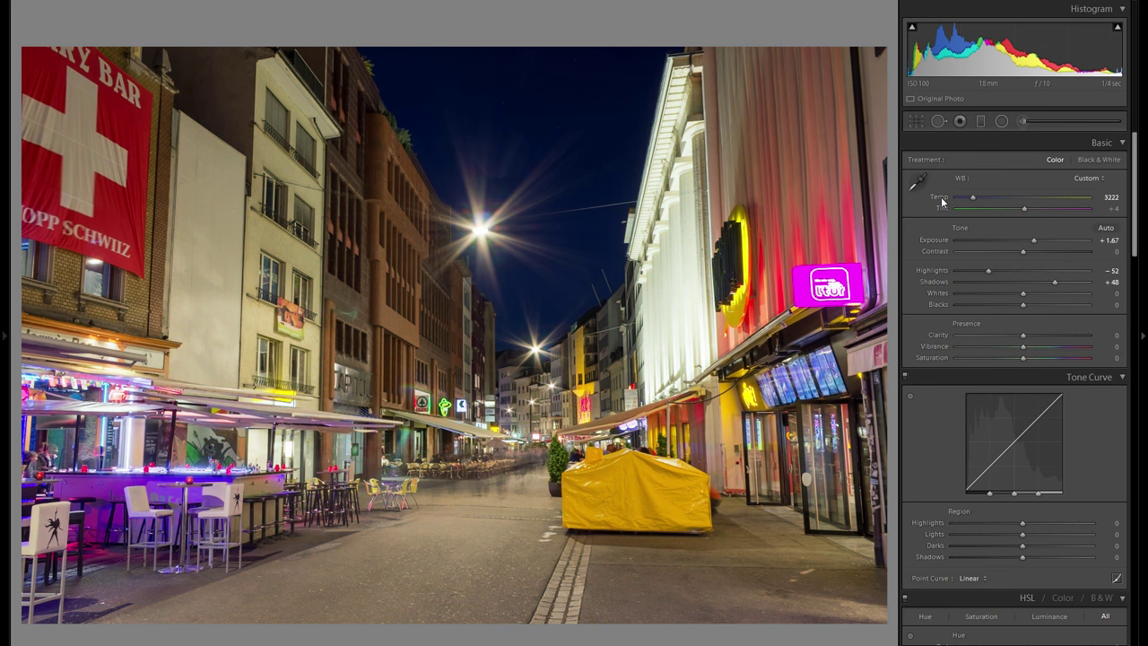
{"action": "double_click", "coordinate": [941, 200]}
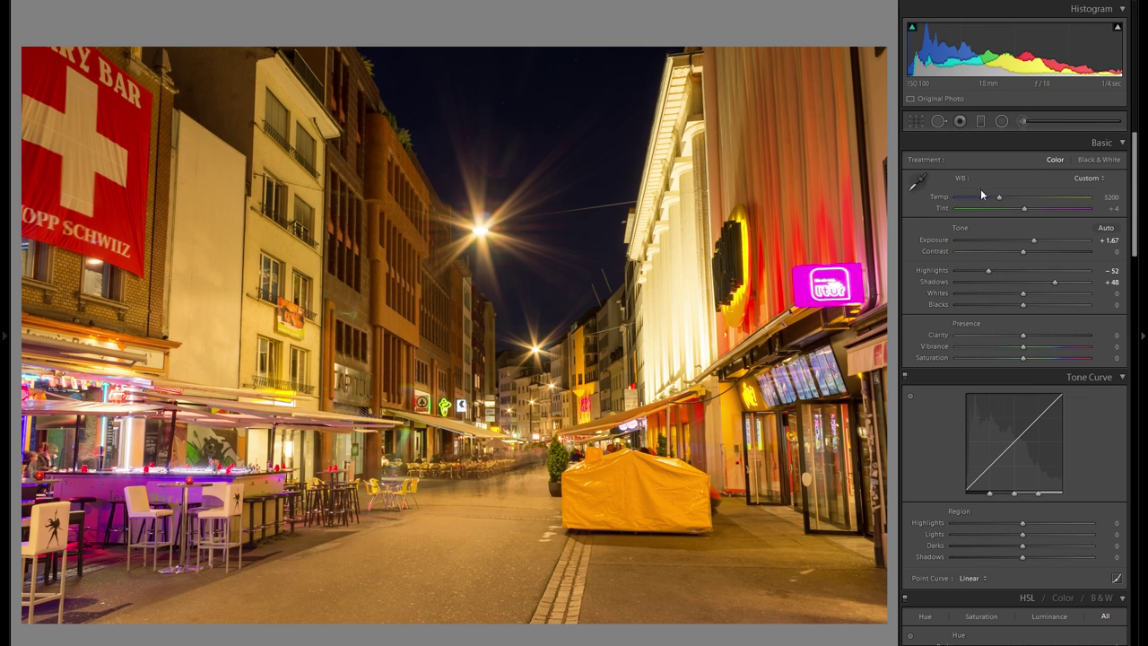
{"action": "key", "text": "ctrl+z"}
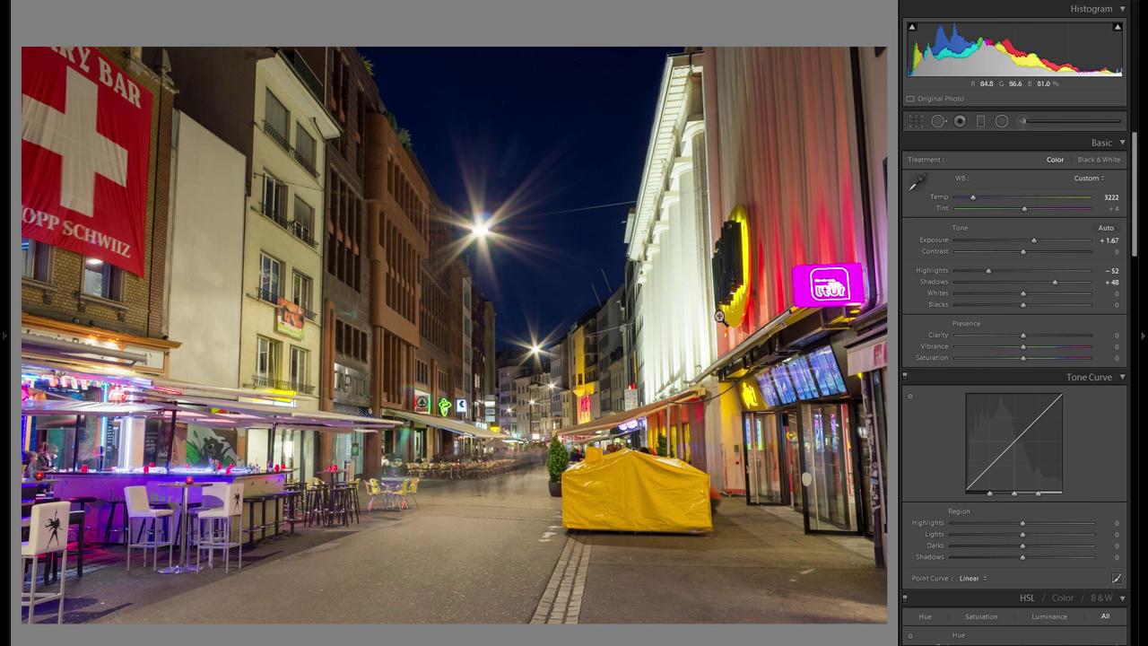
Step: Set the split-toning highlights saturation to 60
{"action": "scroll", "coordinate": [1043, 277], "scroll_direction": "down", "scroll_amount": 10}
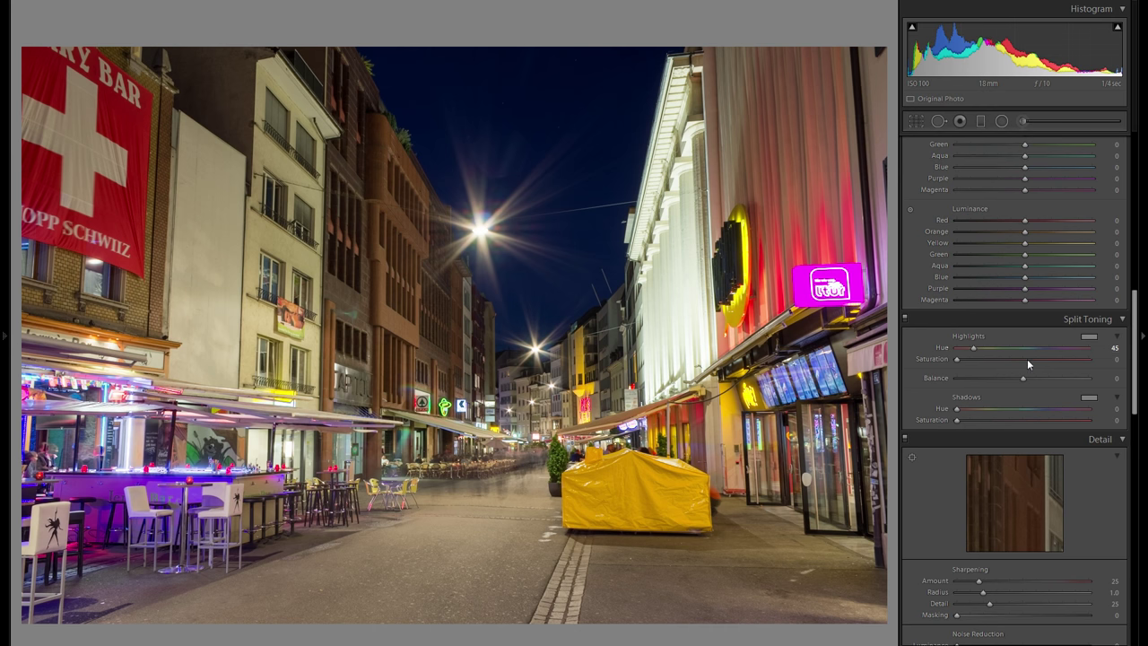
{"action": "left_click_drag", "start_coordinate": [995, 358], "coordinate": [1045, 361]}
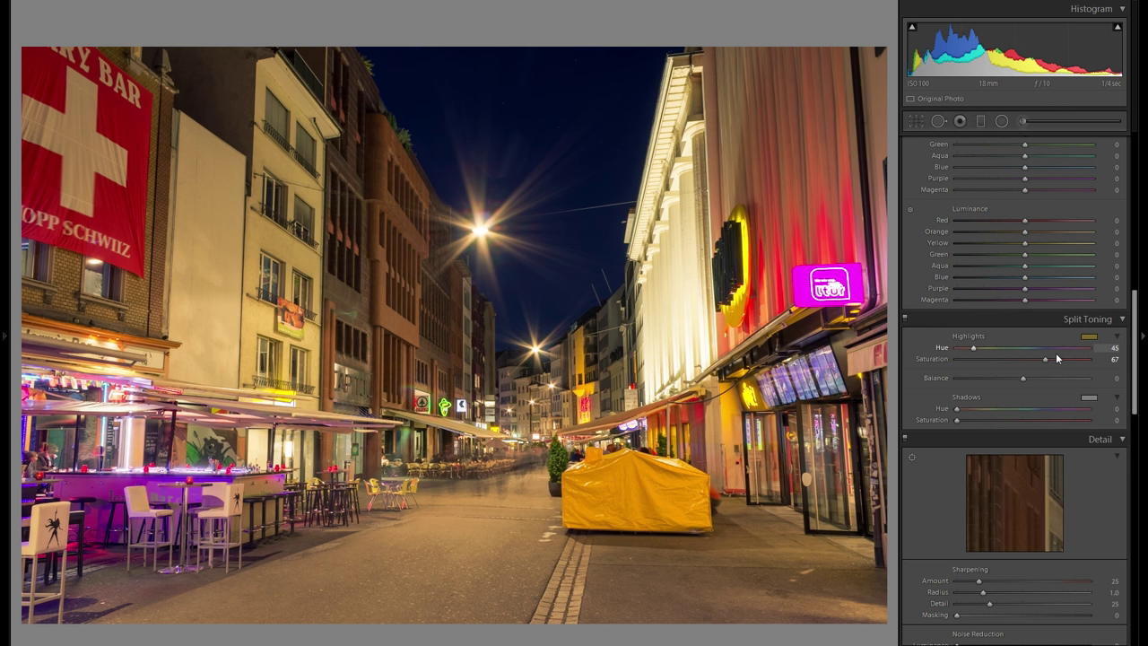
{"action": "mouse_move", "coordinate": [1047, 357]}
{"action": "left_mouse_down"}
{"action": "mouse_move", "coordinate": [987, 363]}
{"action": "mouse_move", "coordinate": [1046, 371]}
{"action": "left_mouse_up"}
{"action": "left_click_drag", "start_coordinate": [1047, 366], "coordinate": [1037, 367]}
Step: Tint the split-toning shadows blue with a hue of 233 and a saturation of 15
{"action": "left_click", "coordinate": [1088, 399]}
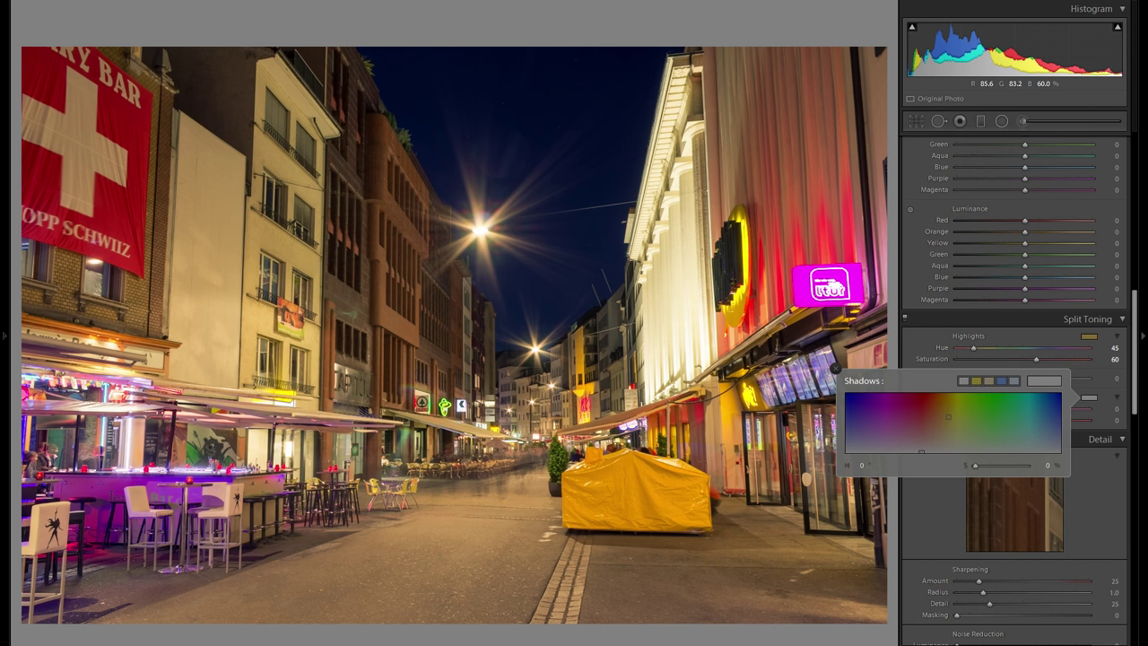
{"action": "mouse_move", "coordinate": [921, 451]}
{"action": "left_mouse_down"}
{"action": "mouse_move", "coordinate": [888, 422]}
{"action": "mouse_move", "coordinate": [943, 403]}
{"action": "mouse_move", "coordinate": [943, 446]}
{"action": "left_mouse_up"}
{"action": "left_click_drag", "start_coordinate": [942, 445], "coordinate": [904, 430]}
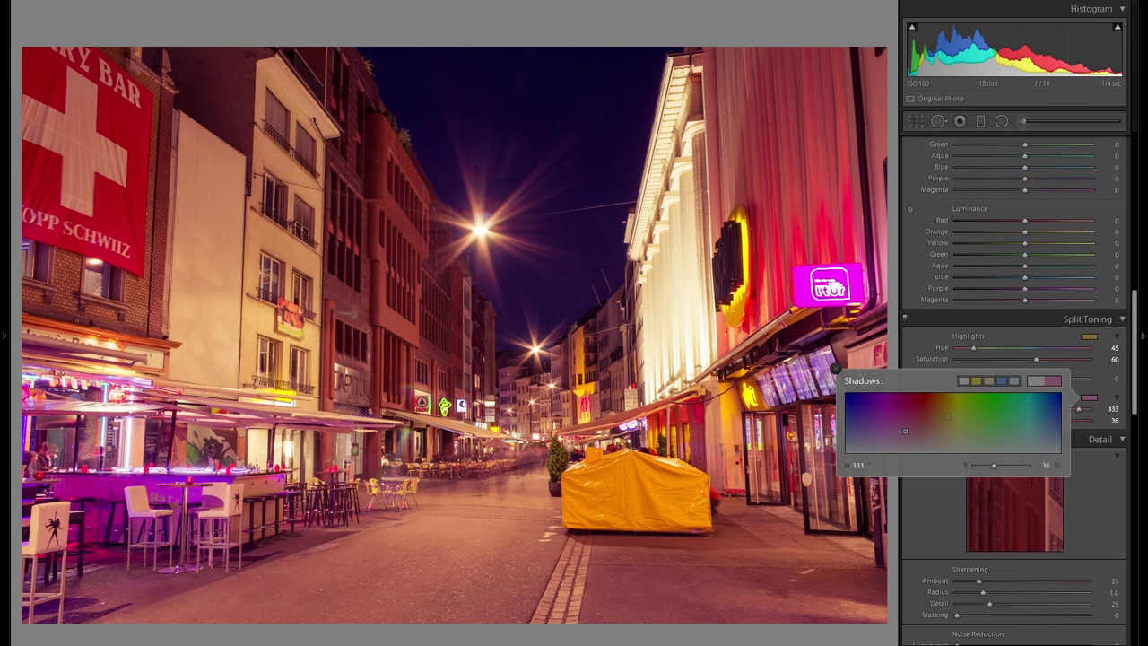
{"action": "left_click_drag", "start_coordinate": [905, 430], "coordinate": [846, 433]}
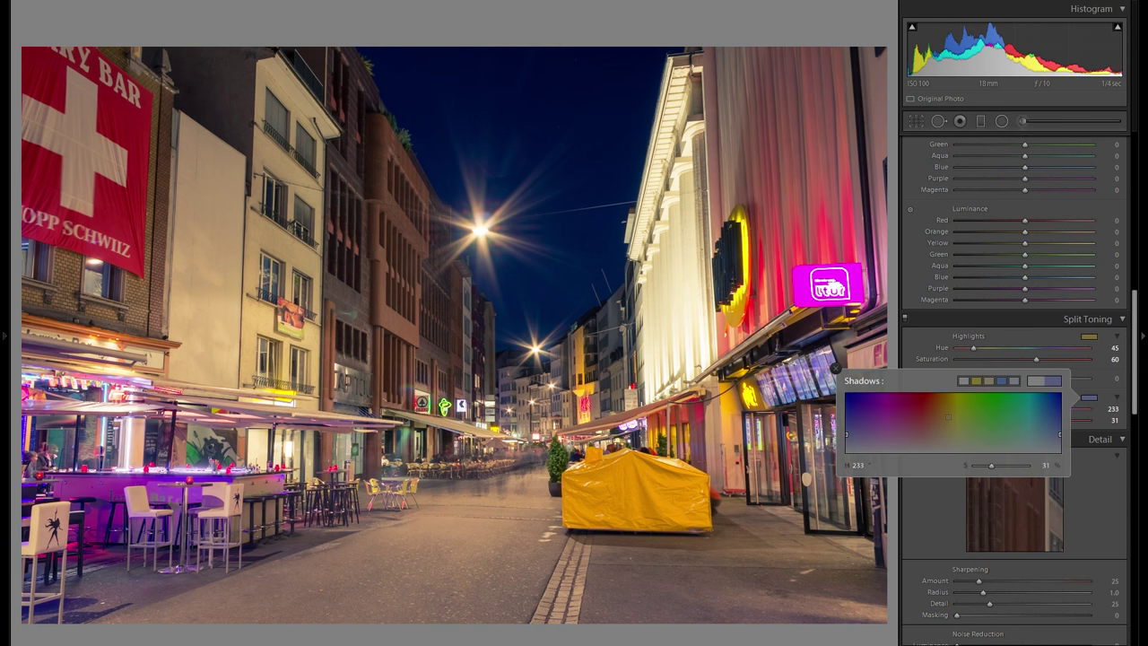
{"action": "left_click_drag", "start_coordinate": [989, 464], "coordinate": [983, 464]}
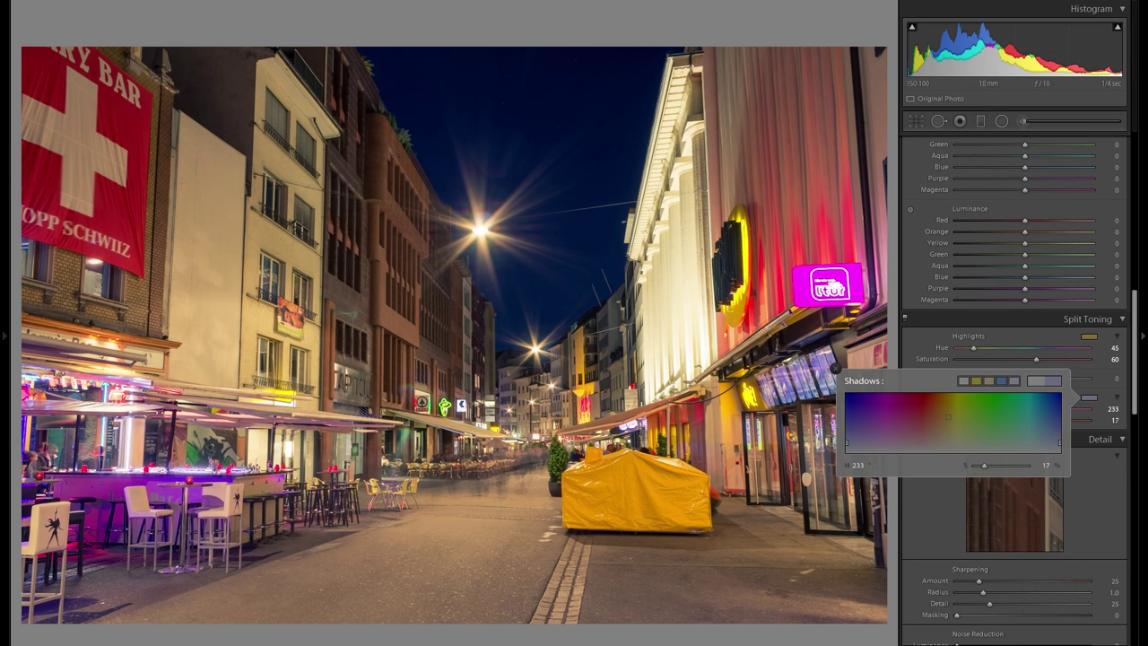
{"action": "mouse_move", "coordinate": [983, 466]}
{"action": "left_mouse_down"}
{"action": "mouse_move", "coordinate": [1027, 465]}
{"action": "mouse_move", "coordinate": [982, 466]}
{"action": "left_mouse_up"}
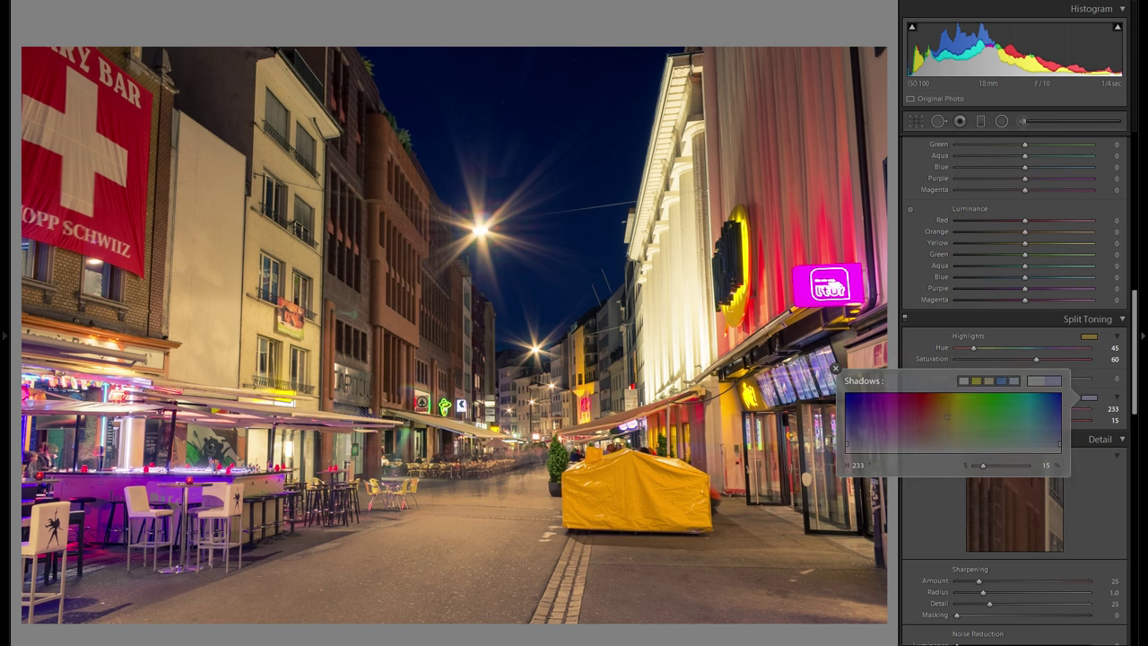
{"action": "left_click", "coordinate": [835, 368]}
Step: Compare the photo with and without the split toning, leaving the effect enabled
{"action": "left_click", "coordinate": [904, 320]}
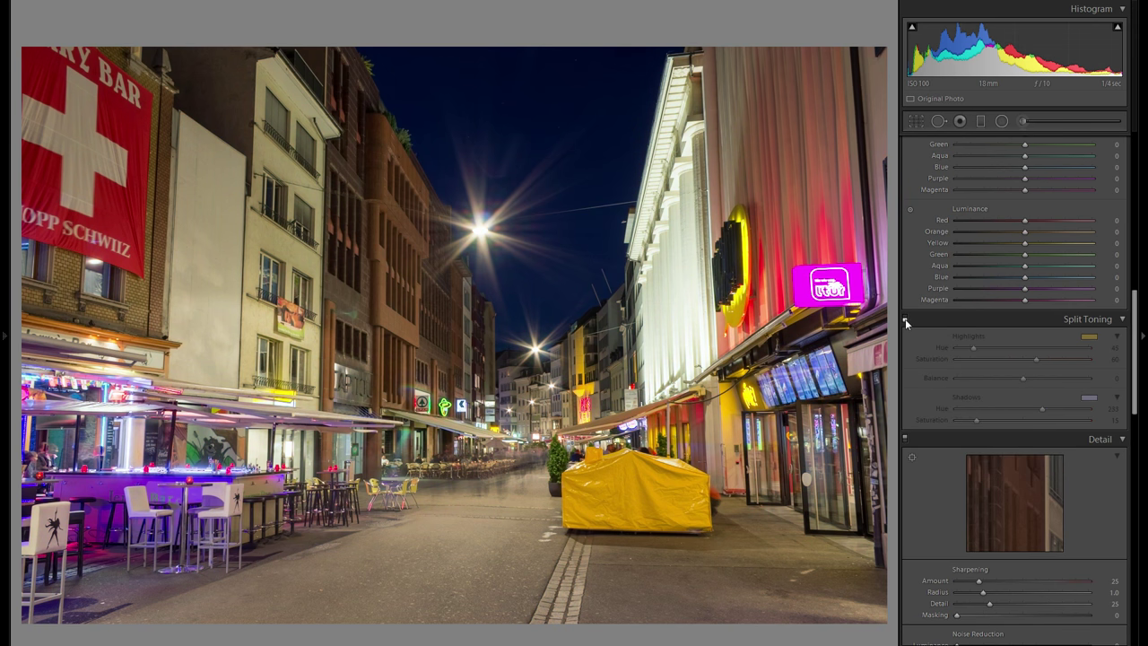
{"action": "left_click", "coordinate": [905, 320]}
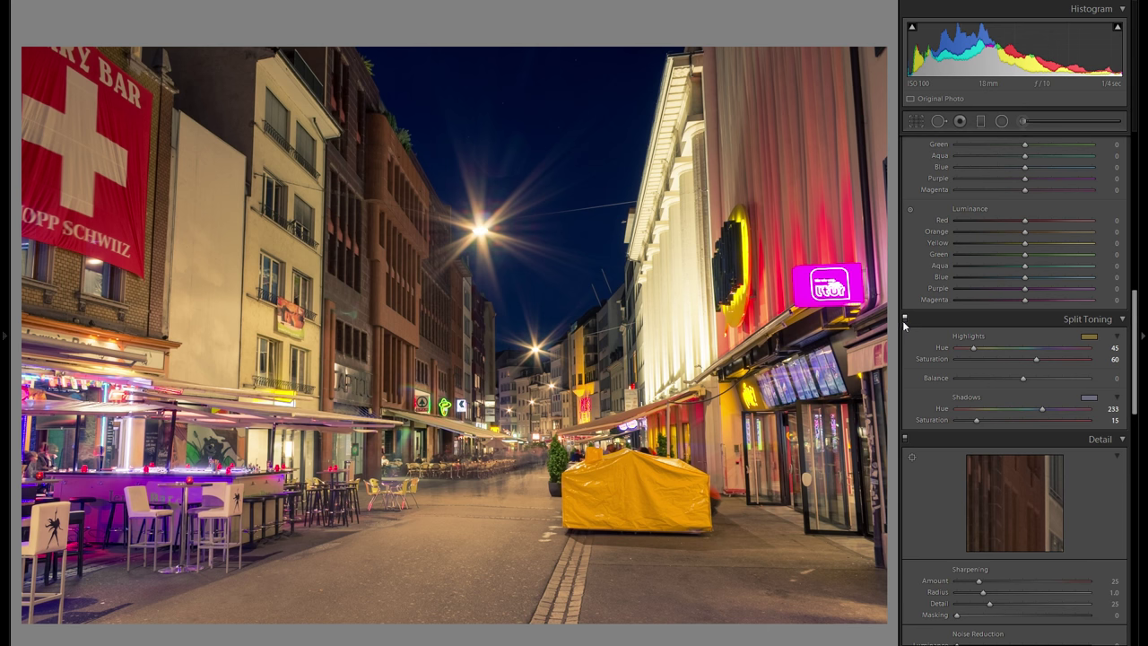
{"action": "left_click", "coordinate": [904, 320]}
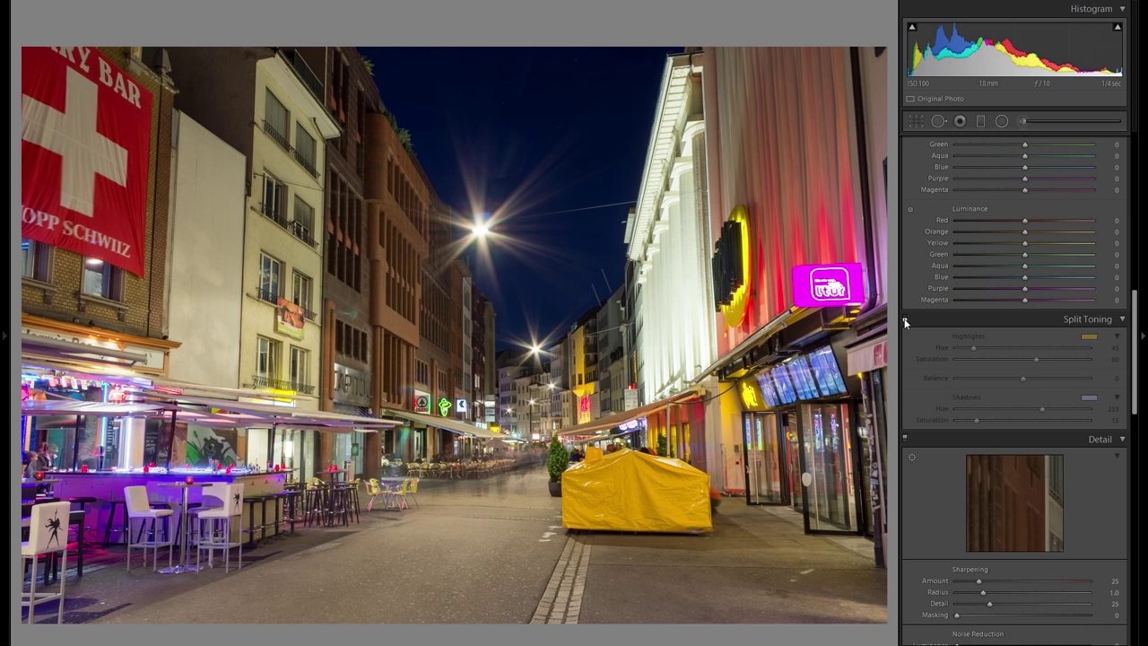
{"action": "left_click", "coordinate": [905, 320]}
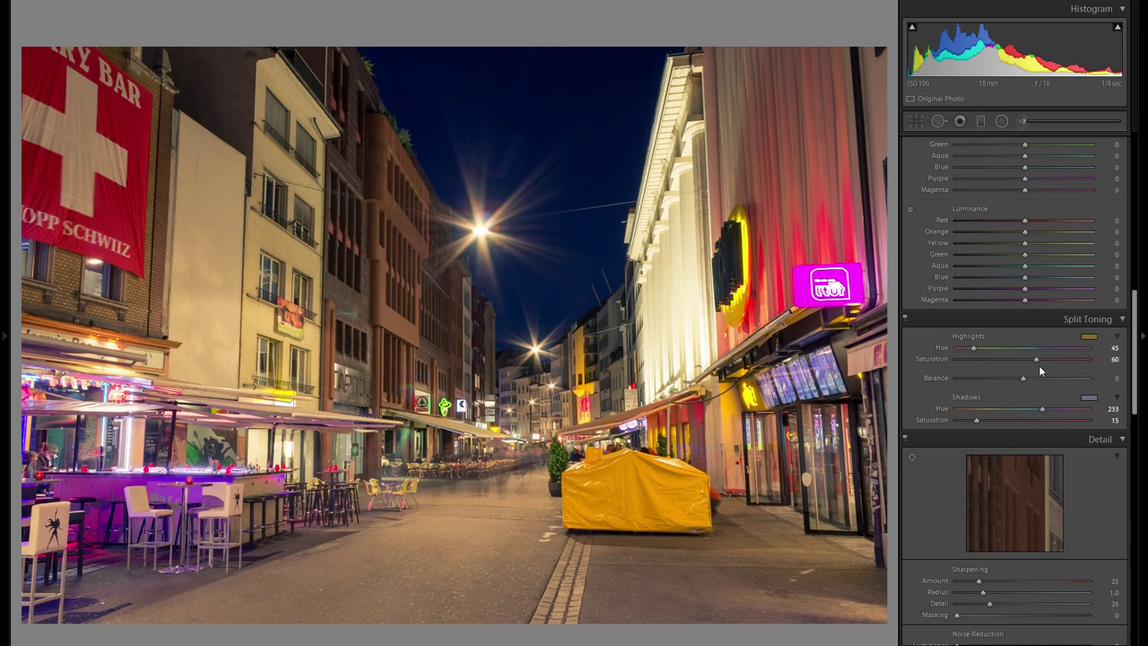
Step: Set the contrast to +20, the whites to +20 and the blacks to +9
{"action": "scroll", "coordinate": [1040, 371], "scroll_direction": "down", "scroll_amount": 3}
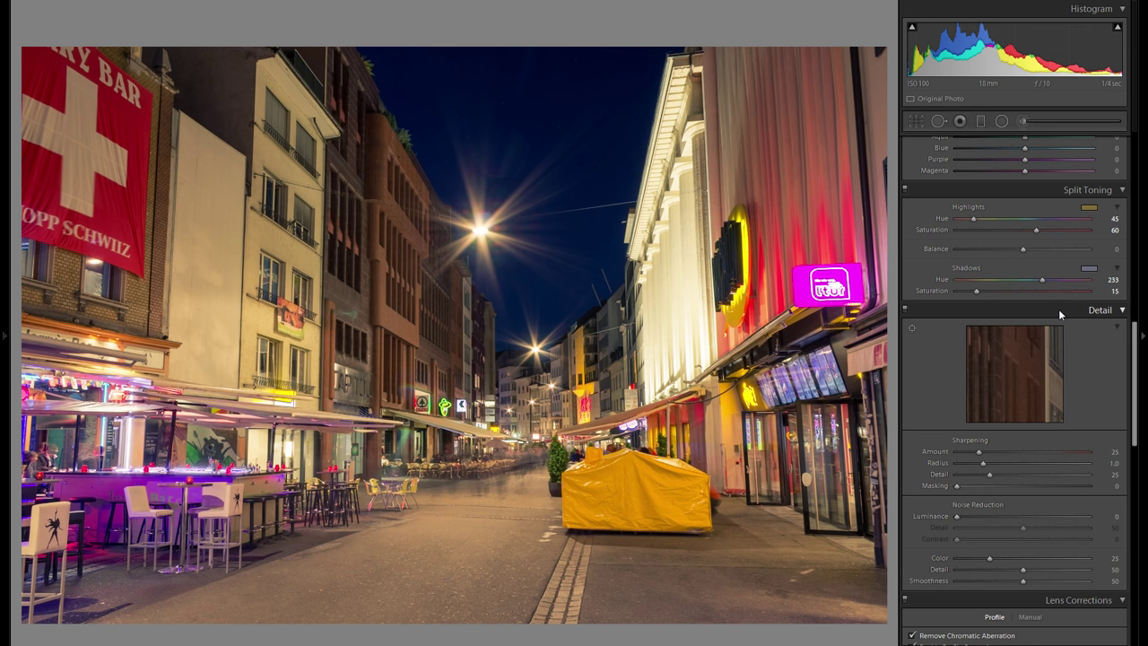
{"action": "scroll", "coordinate": [1058, 299], "scroll_direction": "up", "scroll_amount": 10}
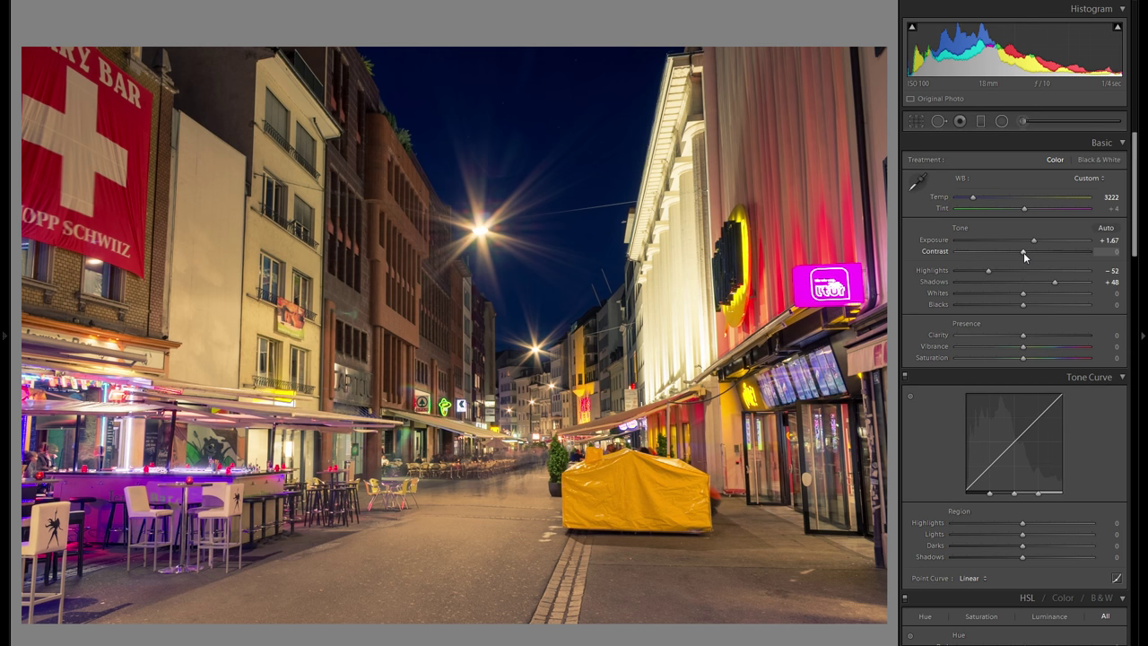
{"action": "left_click_drag", "start_coordinate": [1023, 252], "coordinate": [1035, 255]}
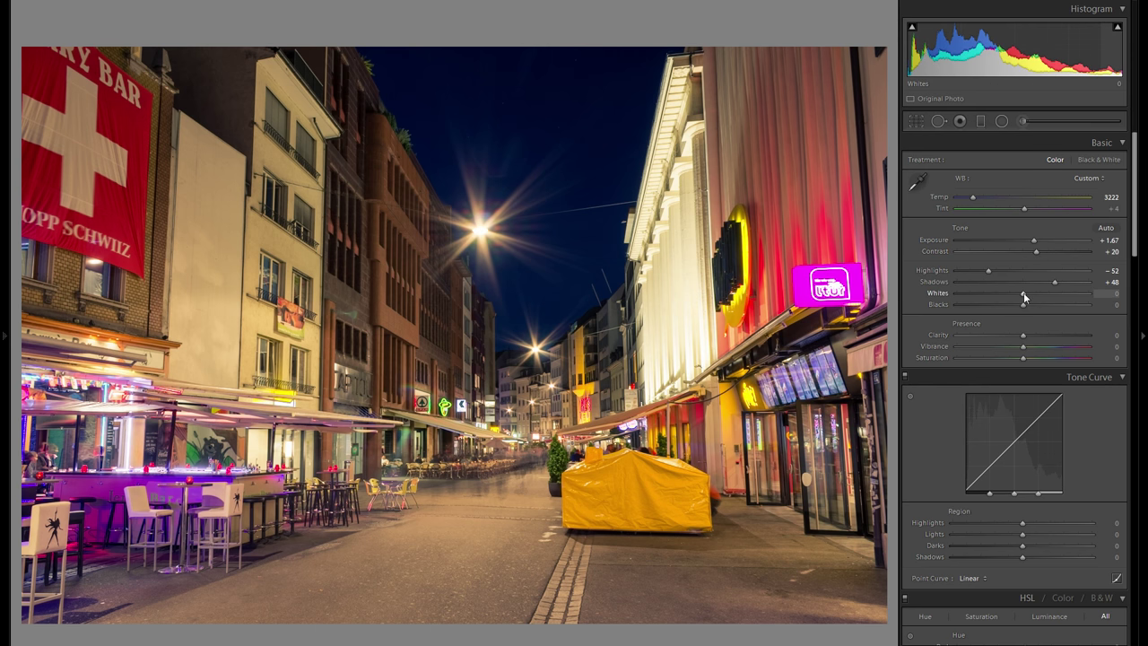
{"action": "left_click_drag", "start_coordinate": [1023, 296], "coordinate": [1038, 296]}
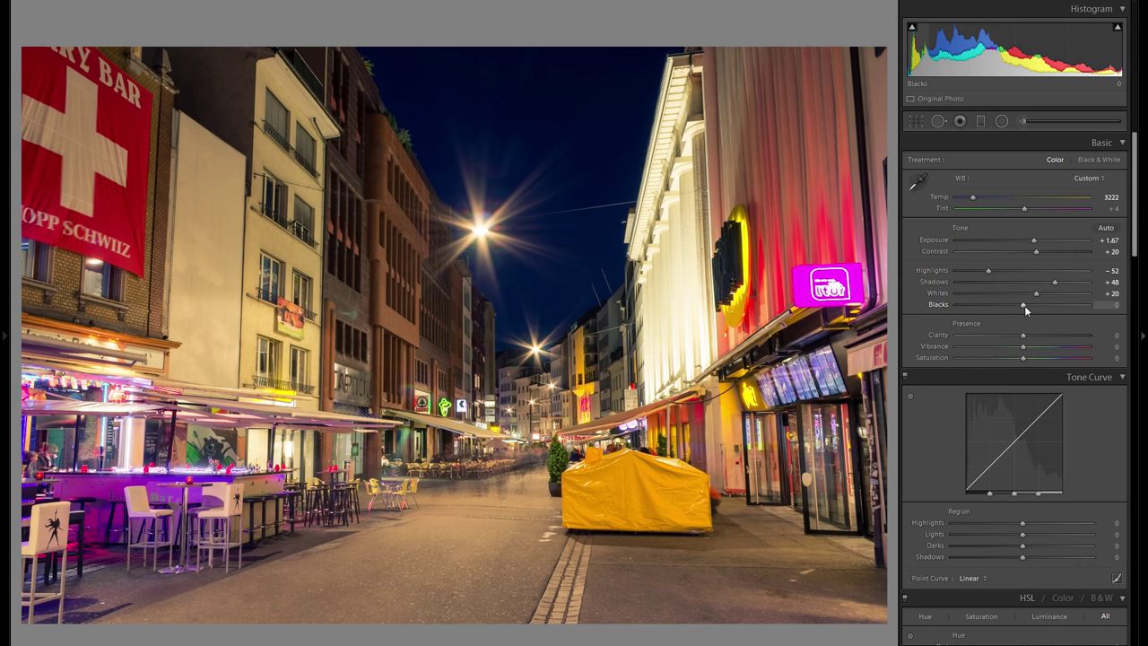
{"action": "mouse_move", "coordinate": [1009, 304]}
{"action": "left_mouse_down"}
{"action": "mouse_move", "coordinate": [1034, 303]}
{"action": "mouse_move", "coordinate": [994, 305]}
{"action": "left_mouse_up"}
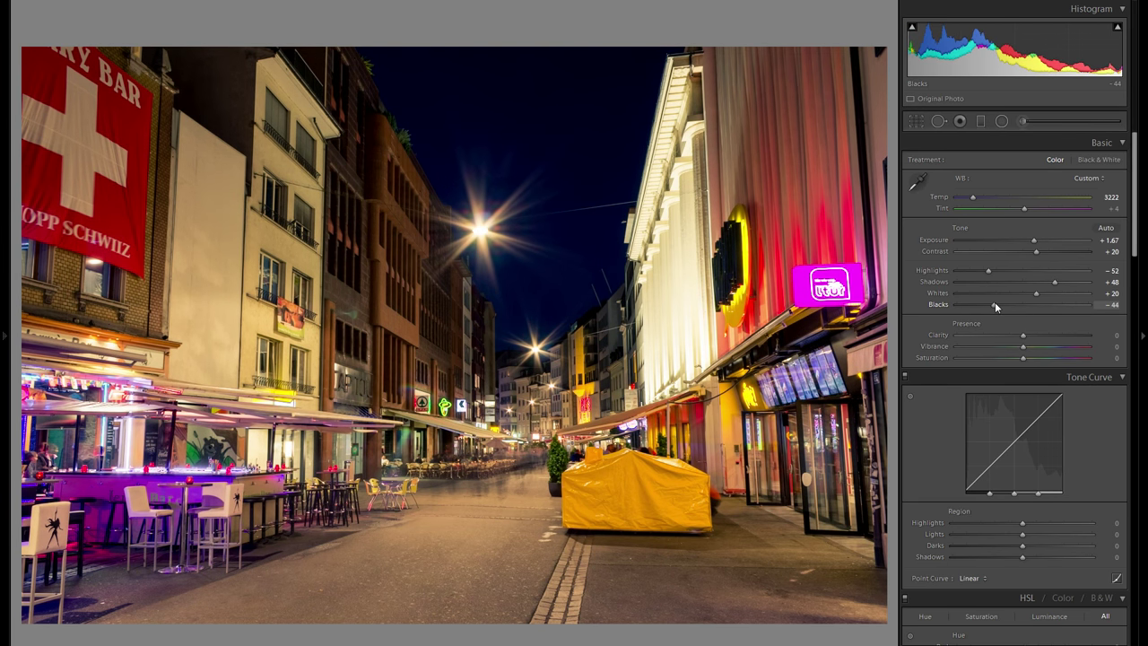
{"action": "left_click_drag", "start_coordinate": [994, 303], "coordinate": [1029, 307]}
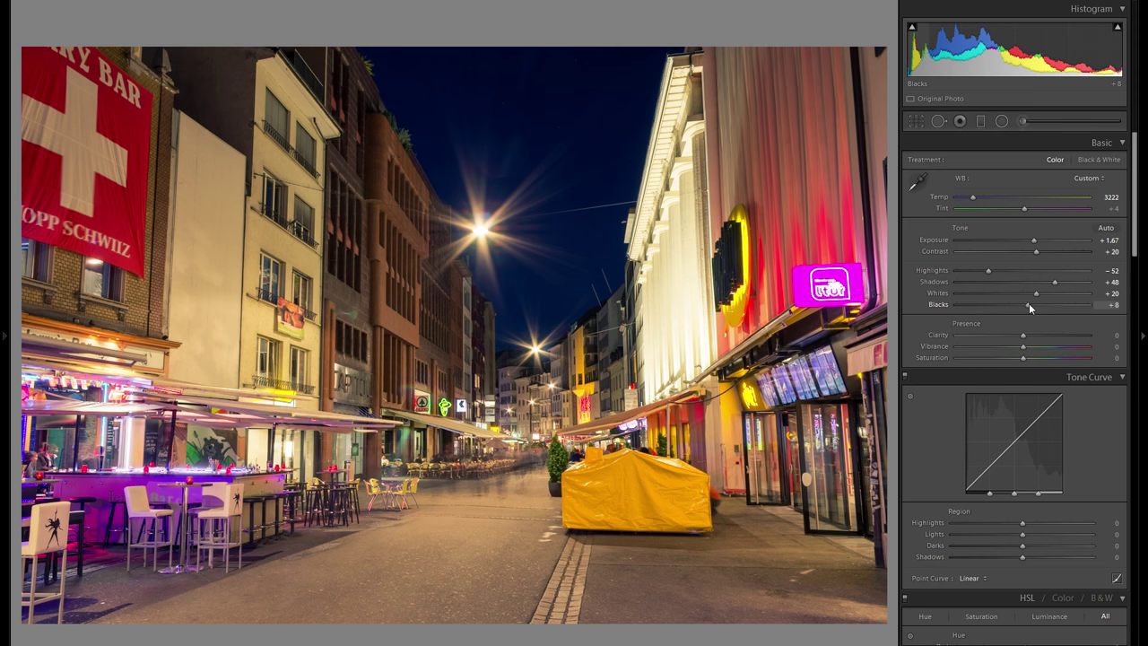
{"action": "left_click_drag", "start_coordinate": [1029, 308], "coordinate": [1030, 309]}
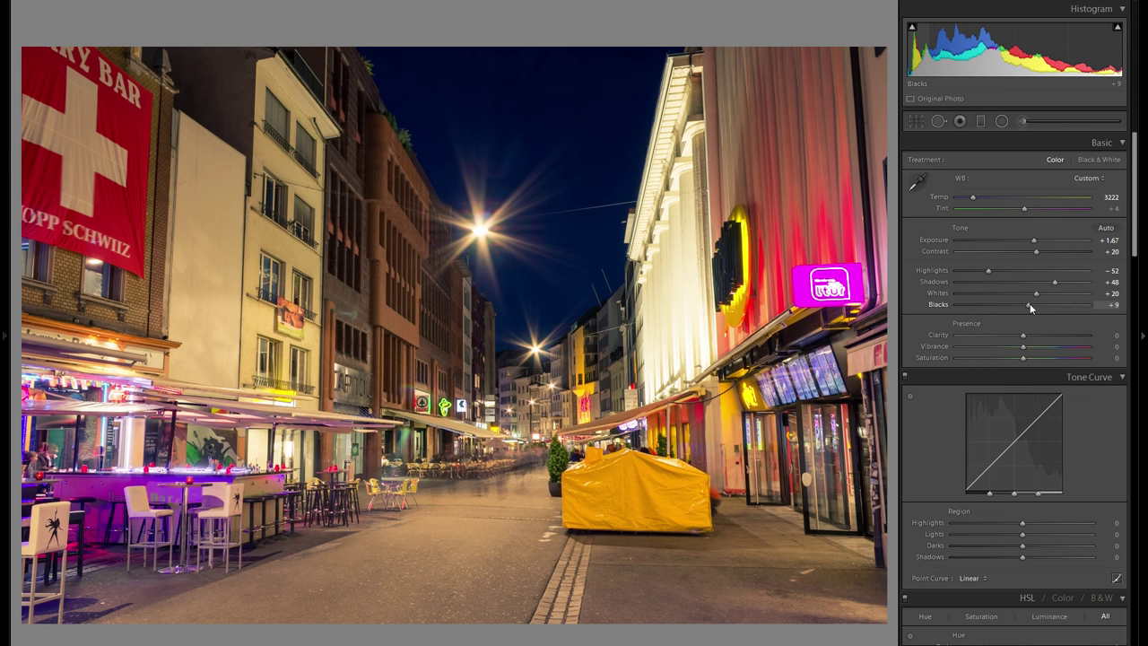
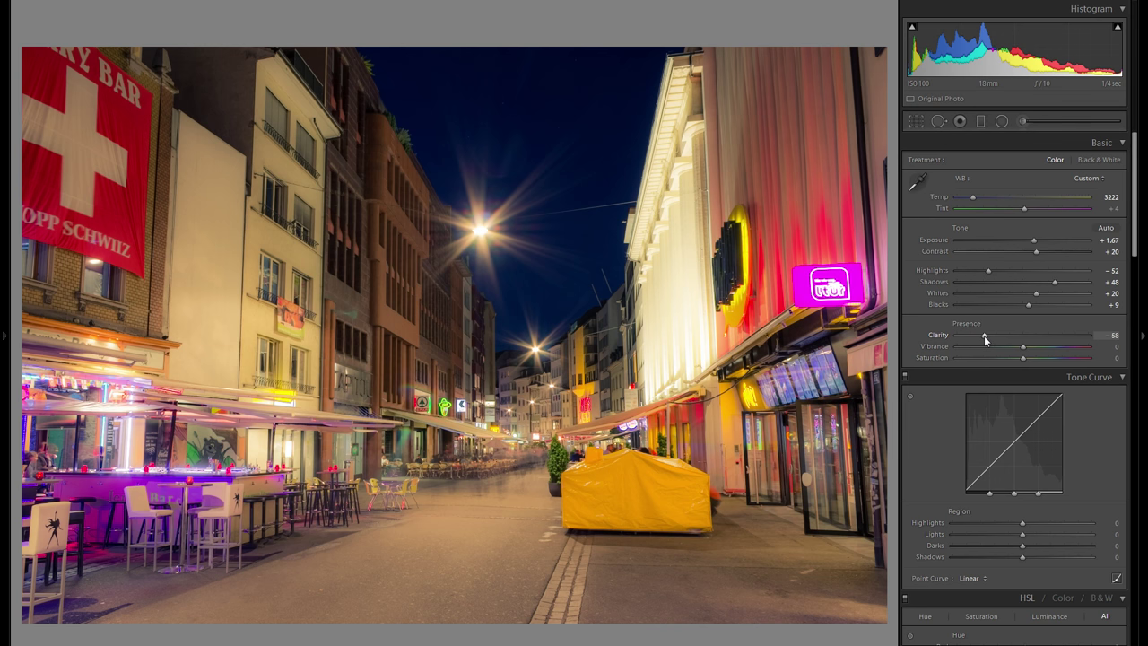
Step: Raise the clarity to +55 and push it further to +100
{"action": "left_click_drag", "start_coordinate": [981, 335], "coordinate": [1058, 339]}
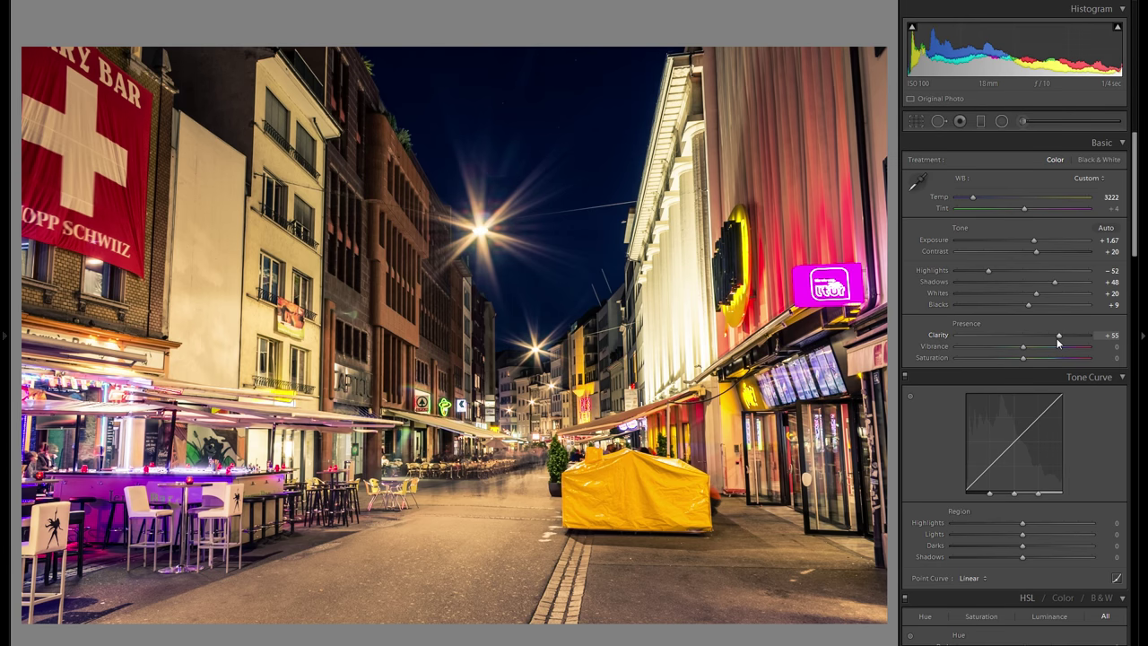
{"action": "left_click_drag", "start_coordinate": [1057, 335], "coordinate": [1144, 342]}
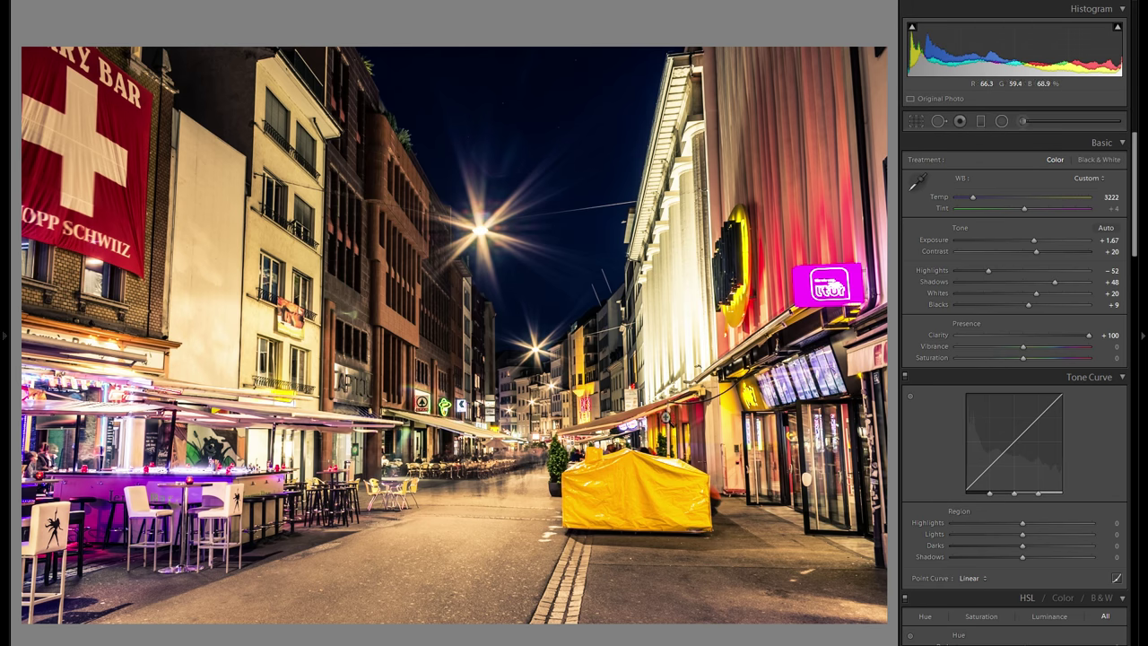
Step: Try the clarity at +2, −39 and +61, and reset it to 0
{"action": "left_click", "coordinate": [1021, 333]}
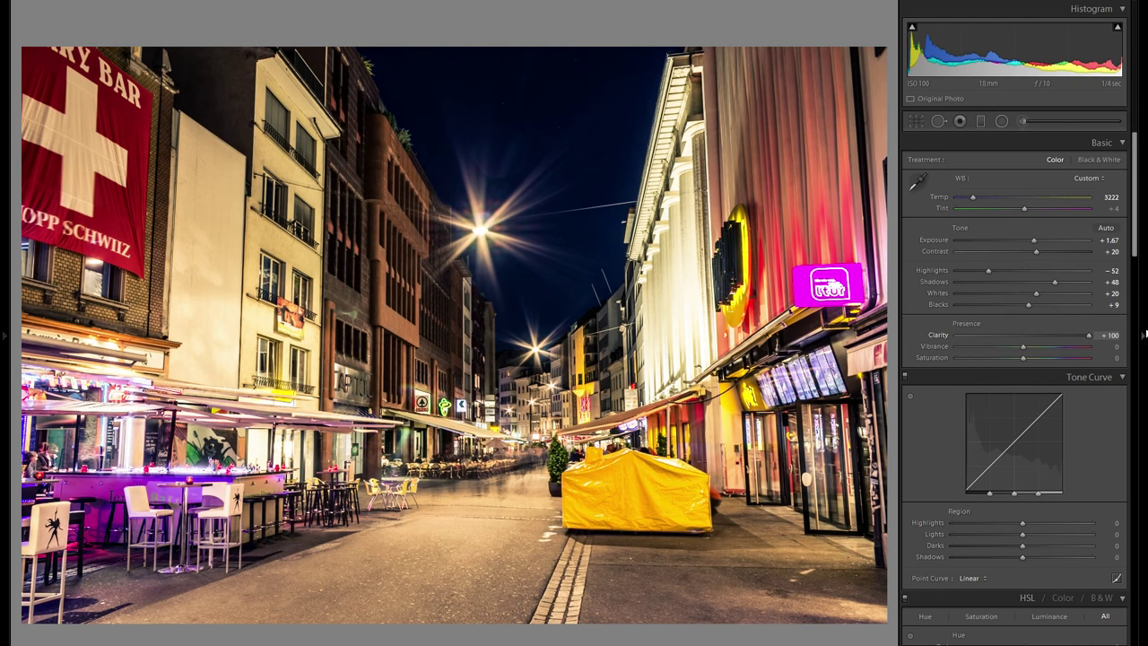
{"action": "mouse_move", "coordinate": [1023, 334]}
{"action": "left_mouse_down"}
{"action": "mouse_move", "coordinate": [1037, 338]}
{"action": "mouse_move", "coordinate": [1025, 338]}
{"action": "left_mouse_up"}
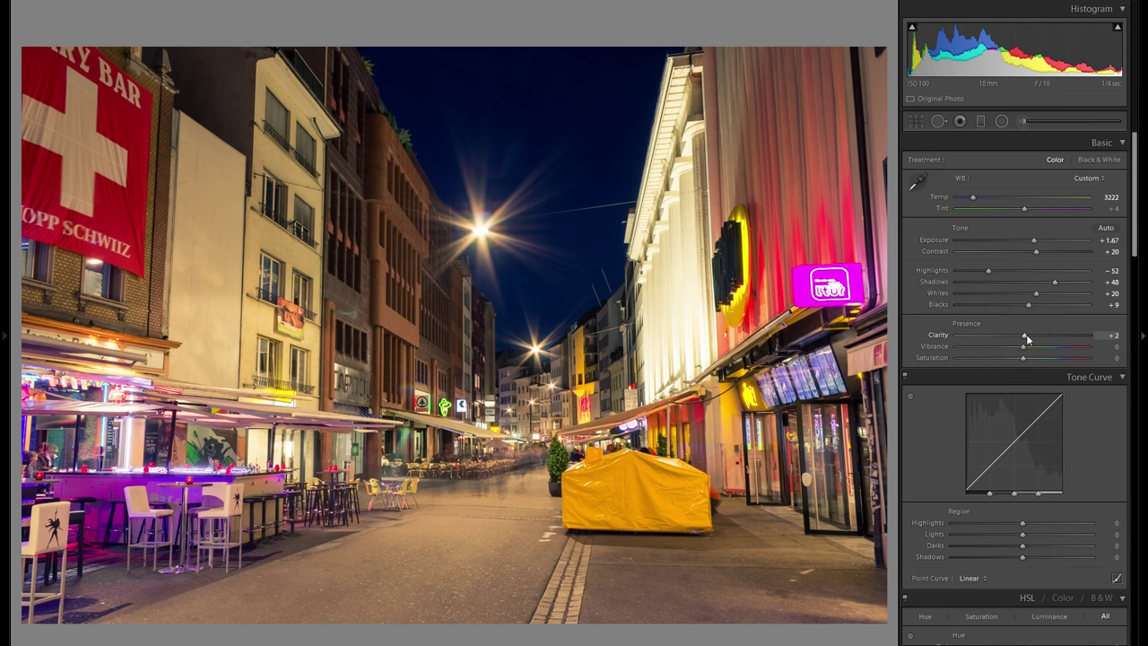
{"action": "left_click_drag", "start_coordinate": [1026, 334], "coordinate": [996, 337]}
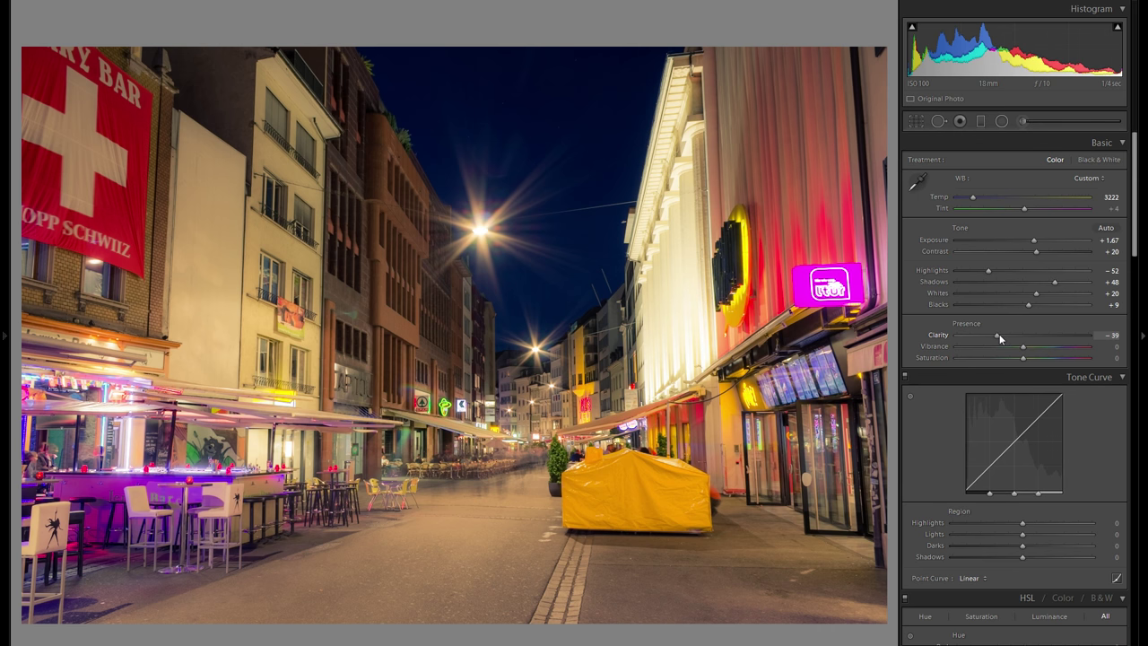
{"action": "left_click_drag", "start_coordinate": [994, 335], "coordinate": [1066, 334]}
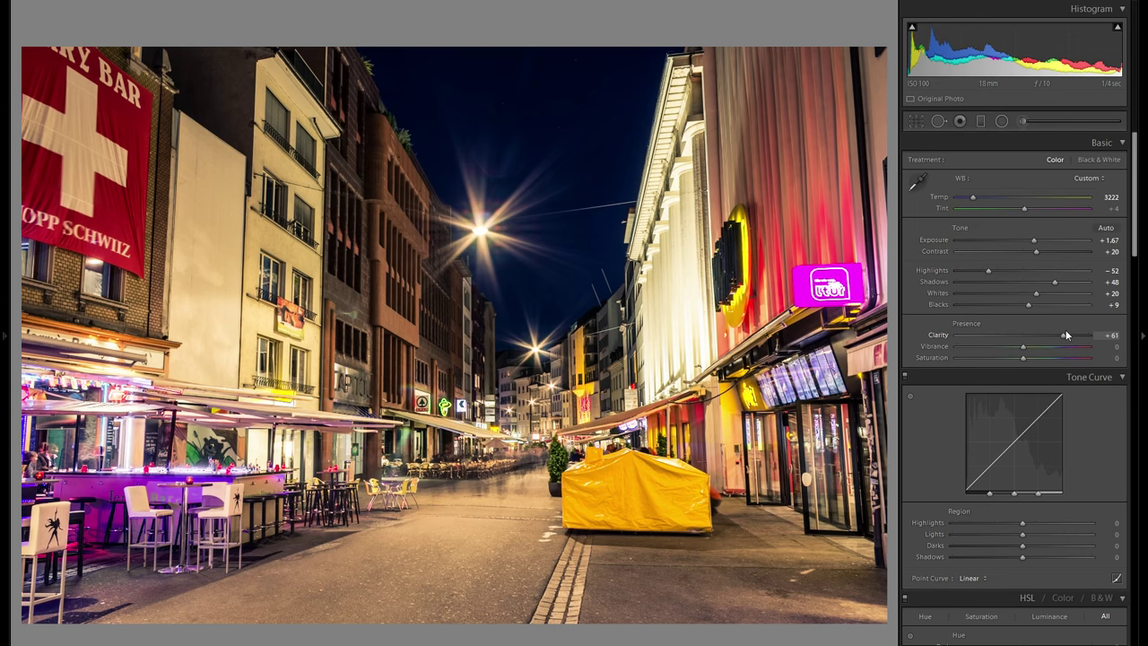
{"action": "double_click", "coordinate": [1065, 329]}
{"action": "left_click", "coordinate": [1108, 336]}
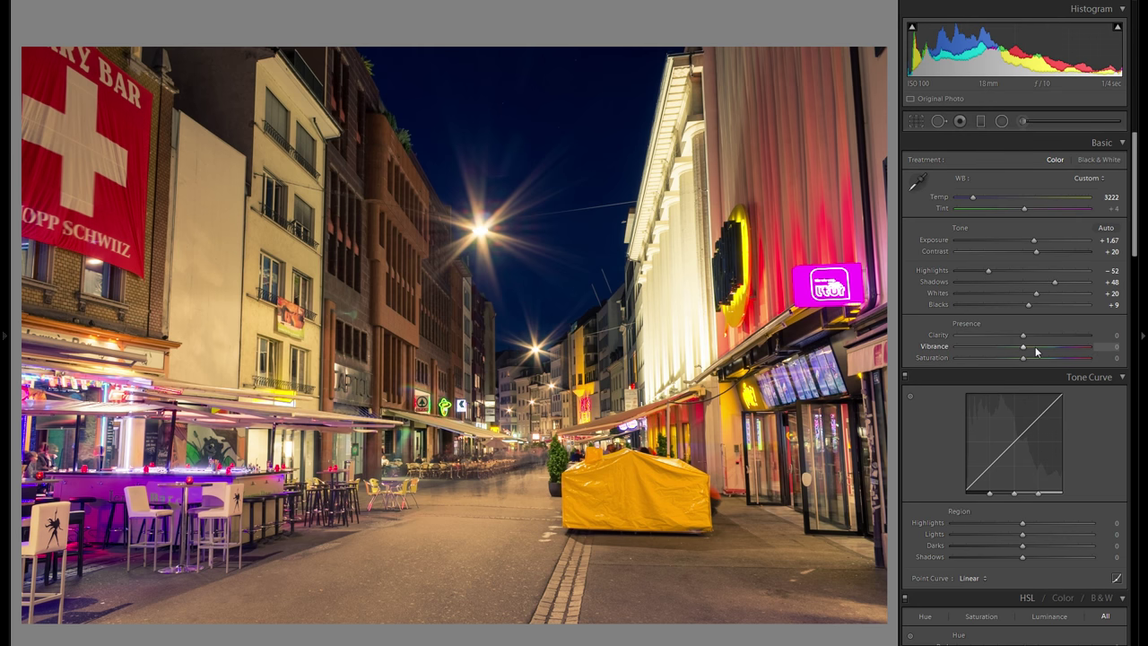
Step: Try the saturation and the vibrance each at +100, resetting both to 0
{"action": "left_click_drag", "start_coordinate": [1023, 349], "coordinate": [1049, 357]}
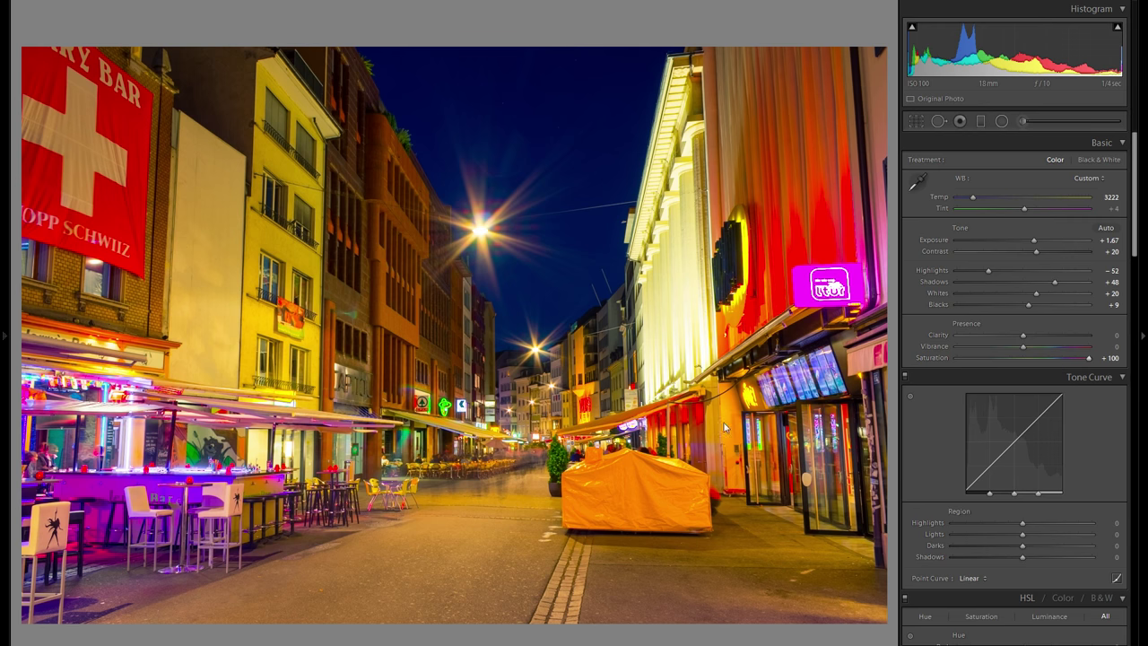
{"action": "left_click", "coordinate": [1025, 358]}
{"action": "double_click", "coordinate": [1089, 358]}
{"action": "left_click_drag", "start_coordinate": [1092, 346], "coordinate": [1099, 345]}
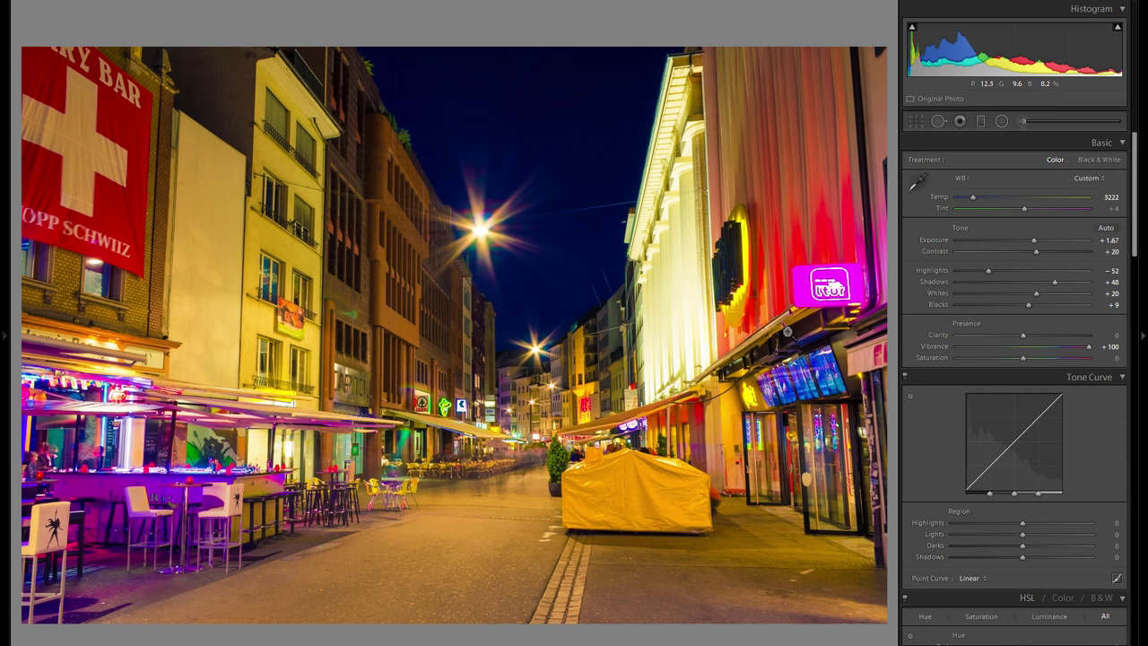
{"action": "double_click", "coordinate": [933, 346]}
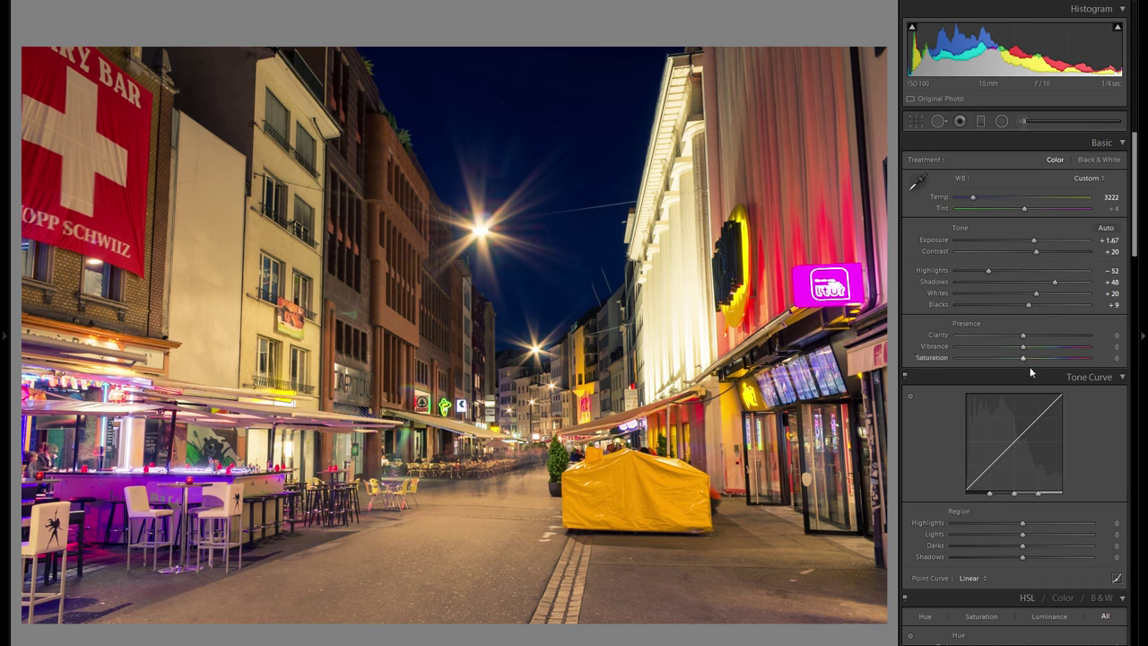
Step: Lower the photo's overall saturation to −15
{"action": "scroll", "coordinate": [1049, 411], "scroll_direction": "down", "scroll_amount": 3}
{"action": "scroll", "coordinate": [1065, 412], "scroll_direction": "down", "scroll_amount": 6}
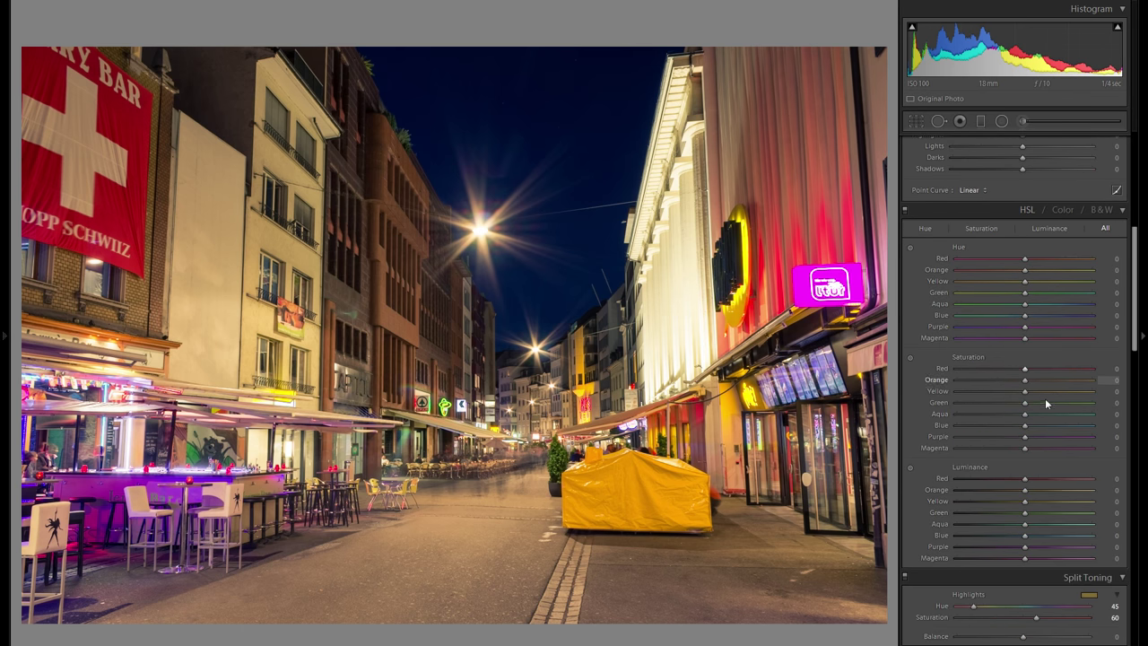
{"action": "scroll", "coordinate": [1044, 399], "scroll_direction": "up", "scroll_amount": 6}
{"action": "scroll", "coordinate": [1026, 365], "scroll_direction": "up", "scroll_amount": 3}
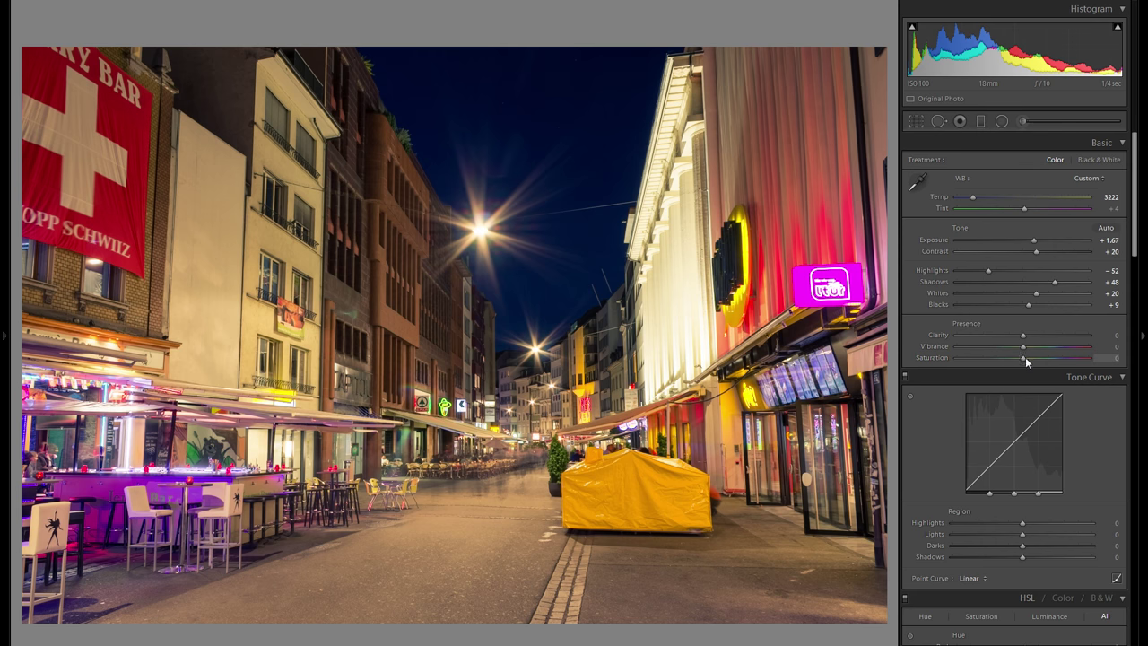
{"action": "left_click_drag", "start_coordinate": [1023, 357], "coordinate": [1012, 358]}
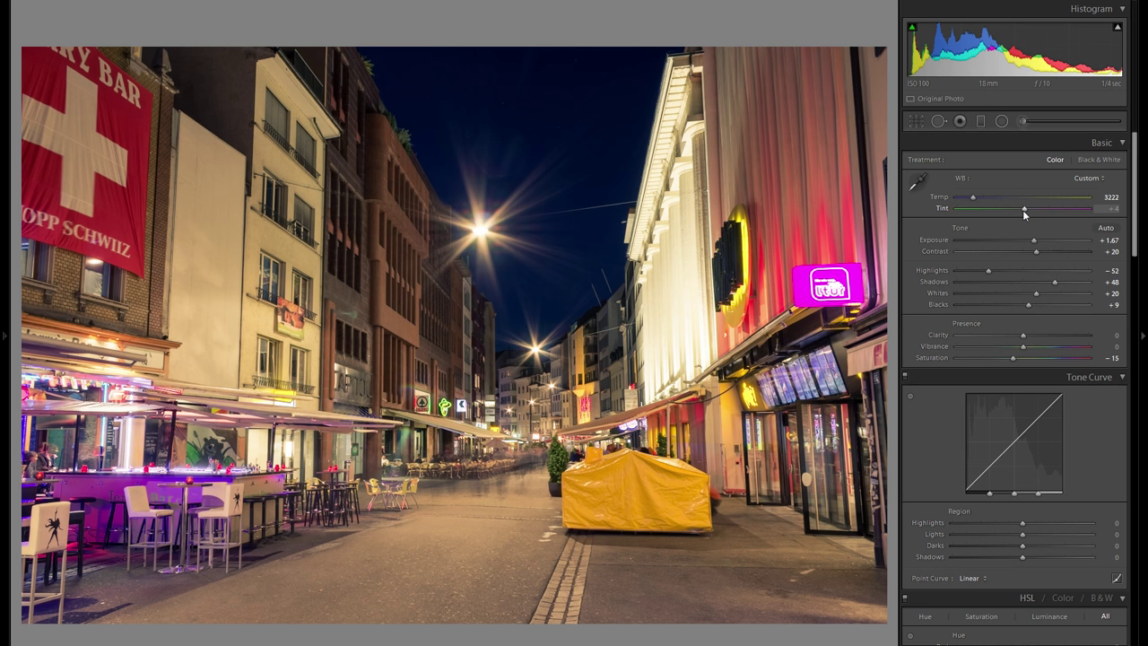
Step: Test the white-balance tint toward green at −62 and magenta at +70, and settle on +7
{"action": "left_click_drag", "start_coordinate": [1023, 210], "coordinate": [991, 215]}
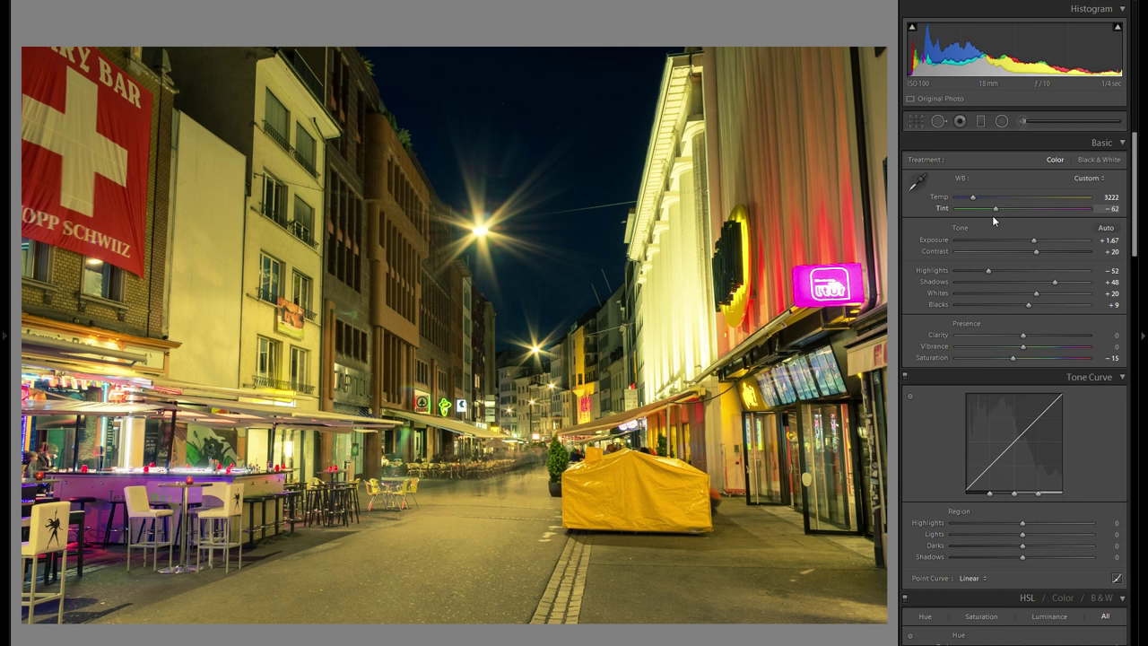
{"action": "left_click_drag", "start_coordinate": [1017, 208], "coordinate": [1052, 212]}
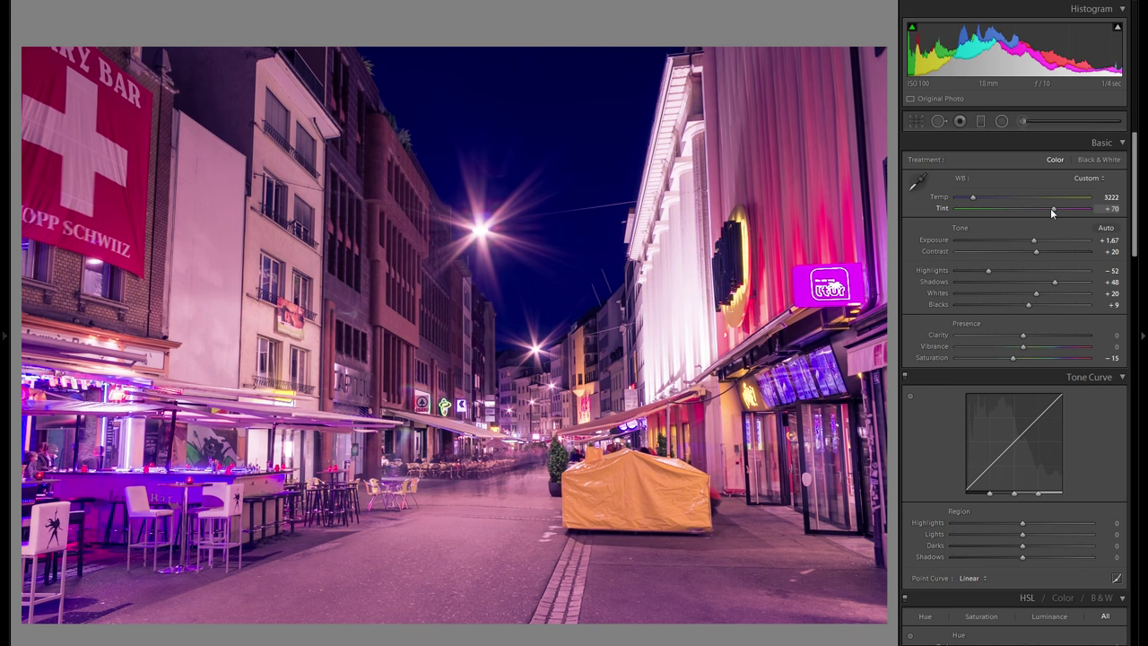
{"action": "left_click_drag", "start_coordinate": [1051, 212], "coordinate": [1028, 211]}
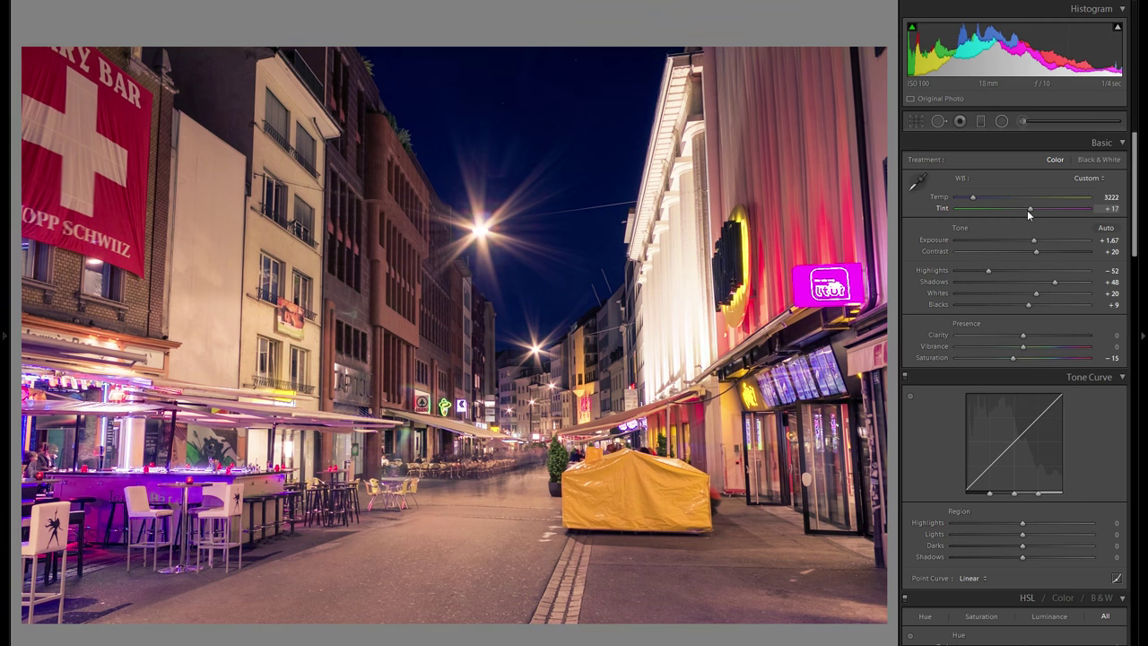
{"action": "left_click_drag", "start_coordinate": [1023, 209], "coordinate": [1019, 216]}
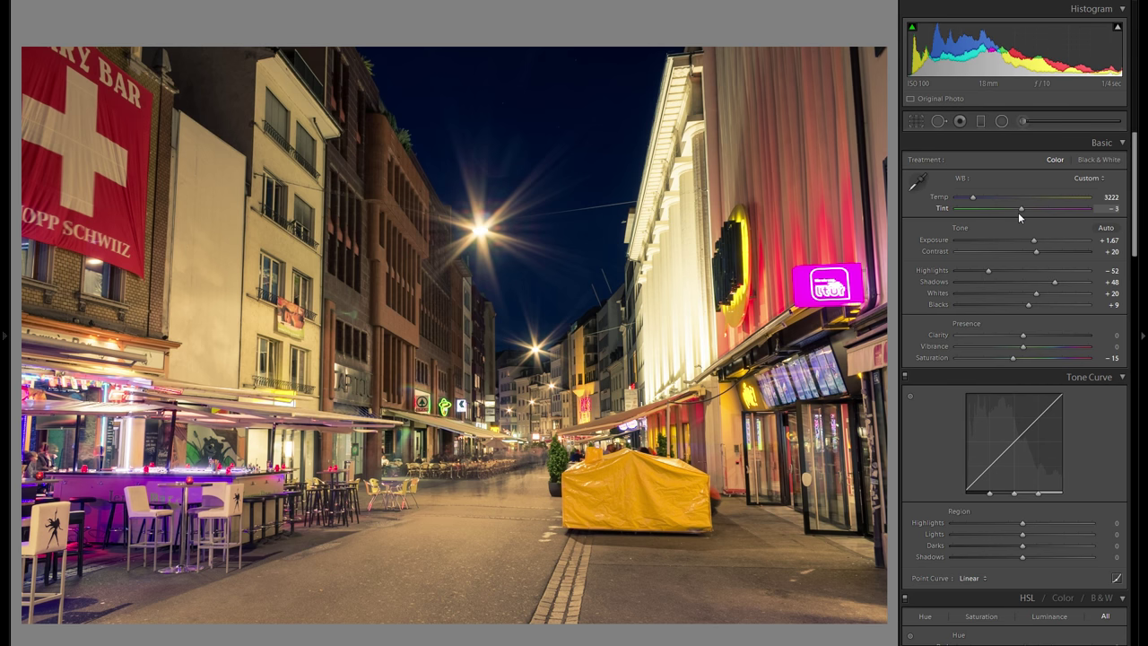
{"action": "left_click_drag", "start_coordinate": [1021, 213], "coordinate": [1022, 215]}
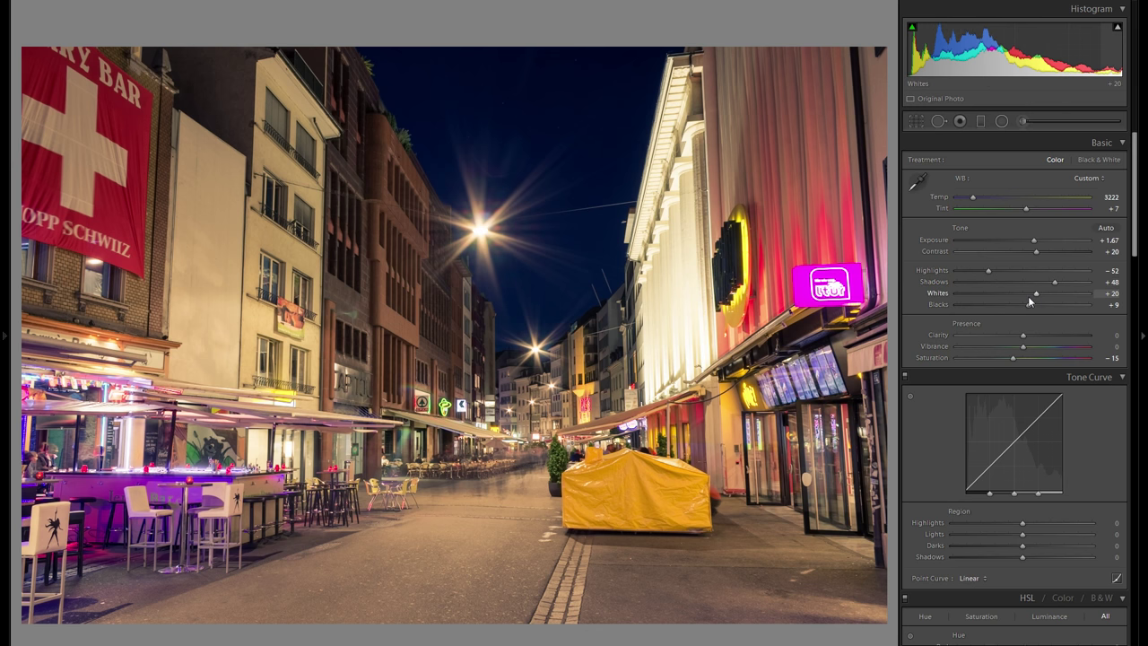
Step: Try the tone-curve highlights at +25 and +100, resetting them, and try the Basic highlights at −94, undoing that change
{"action": "scroll", "coordinate": [986, 336], "scroll_direction": "down", "scroll_amount": 3}
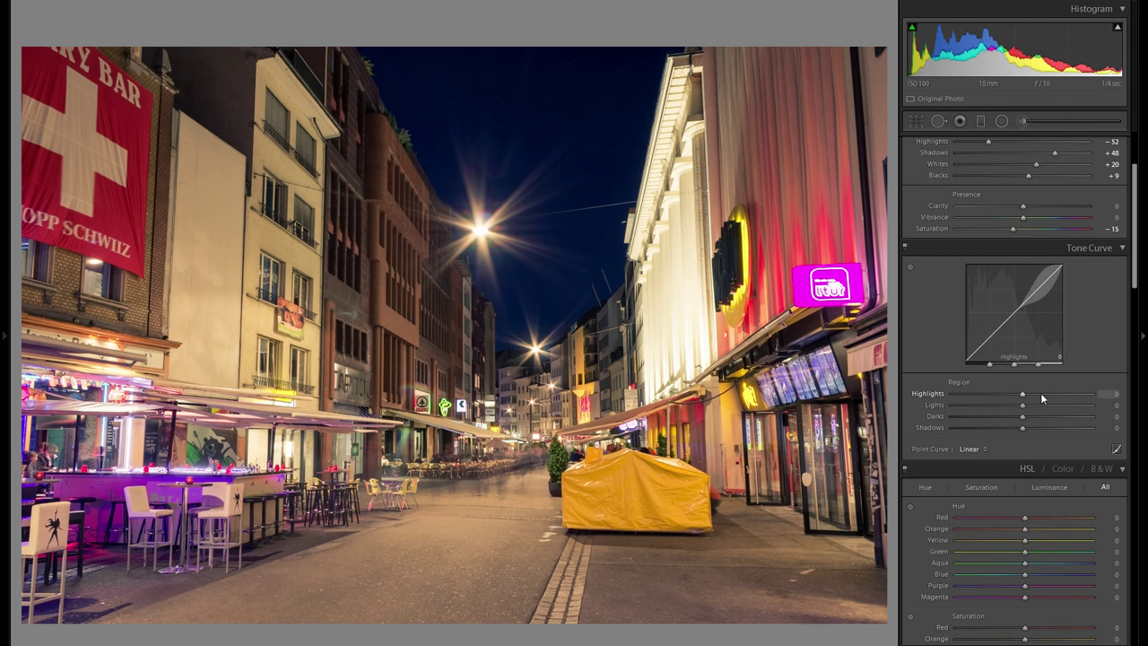
{"action": "left_click_drag", "start_coordinate": [1025, 393], "coordinate": [1044, 397]}
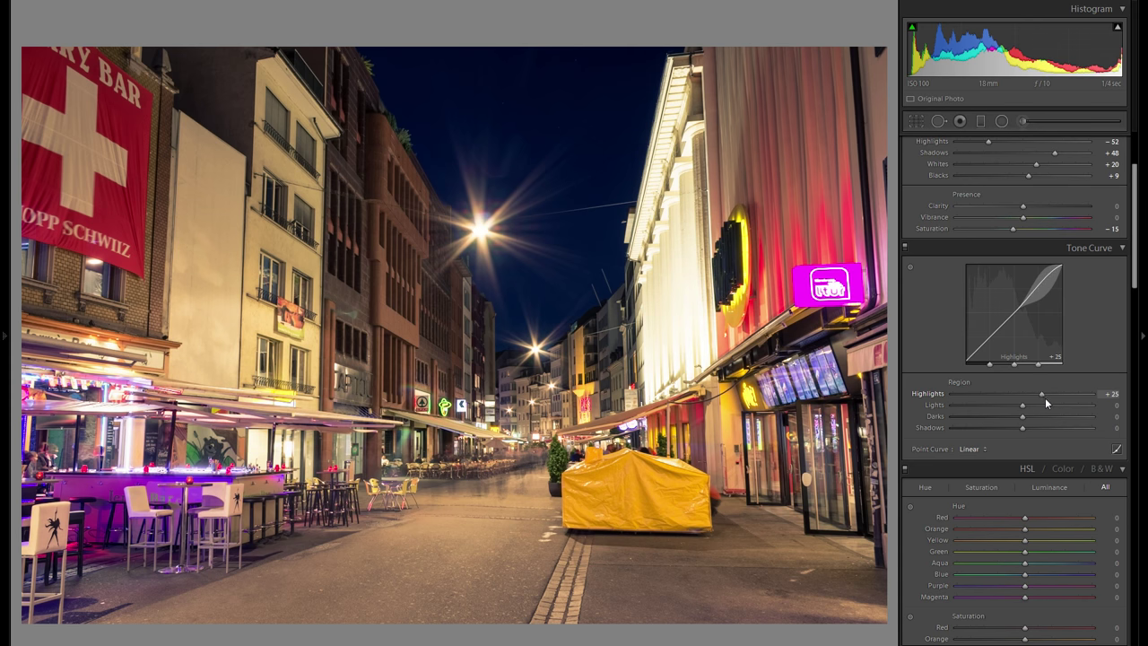
{"action": "double_click", "coordinate": [937, 393]}
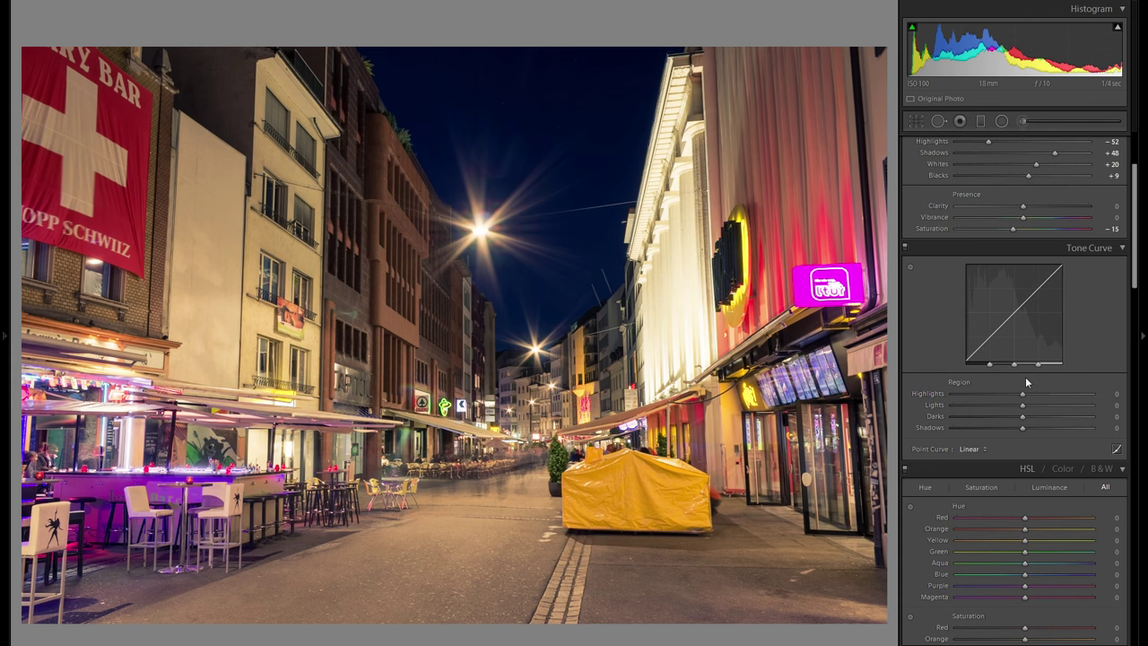
{"action": "scroll", "coordinate": [1039, 409], "scroll_direction": "up", "scroll_amount": 3}
{"action": "left_click_drag", "start_coordinate": [1022, 523], "coordinate": [1095, 523]}
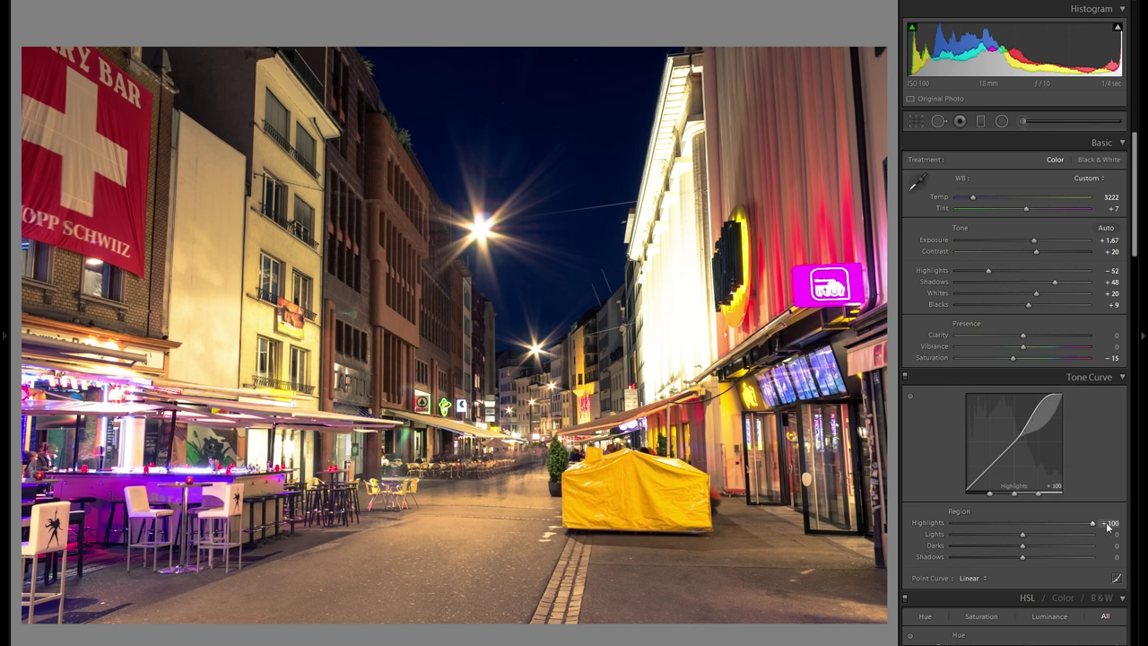
{"action": "double_click", "coordinate": [936, 527]}
{"action": "left_click_drag", "start_coordinate": [1005, 271], "coordinate": [961, 283]}
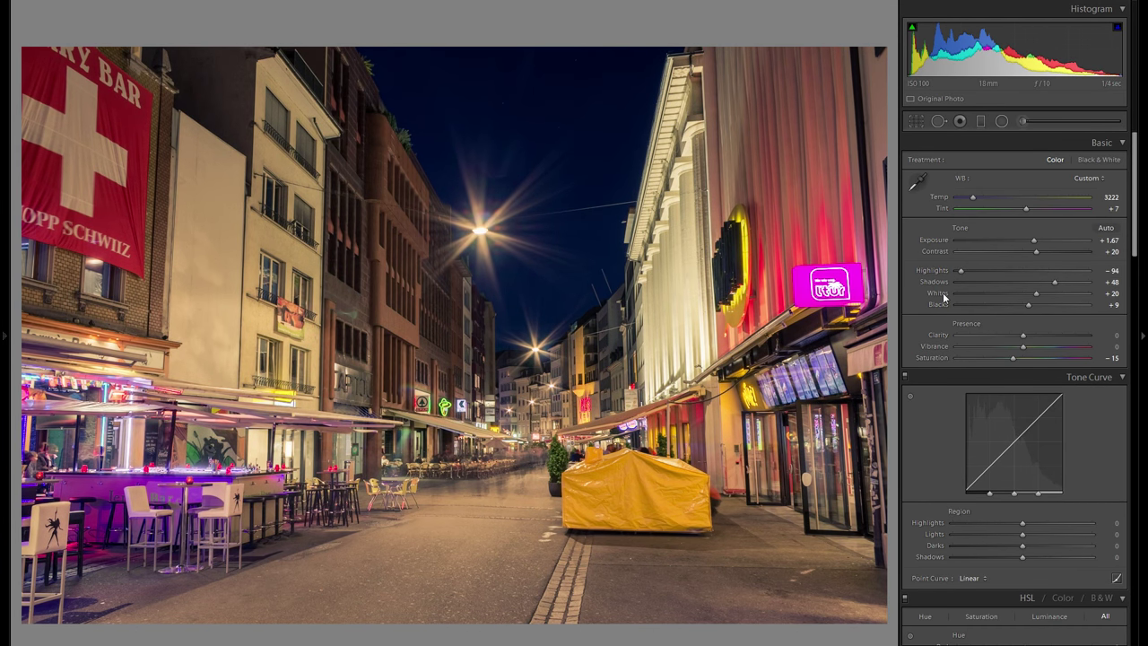
{"action": "key", "text": "ctrl+z"}
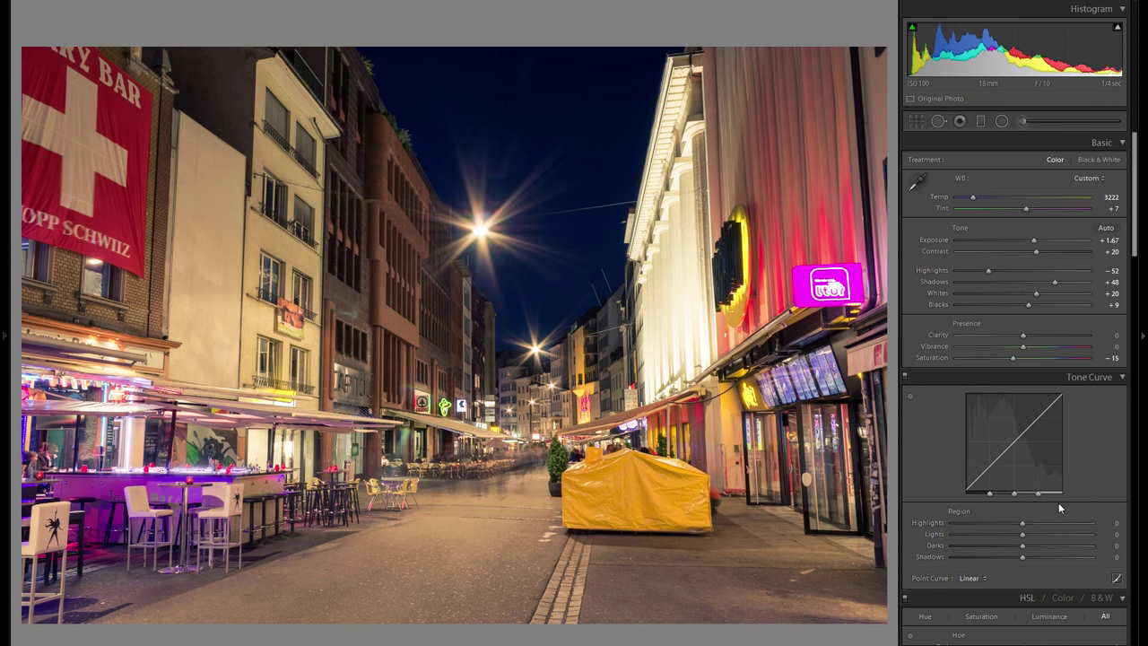
Step: Shape the tone curve with highlights at +41, lights at +8, darks at +4 and shadows at −26
{"action": "scroll", "coordinate": [1065, 508], "scroll_direction": "down", "scroll_amount": 3}
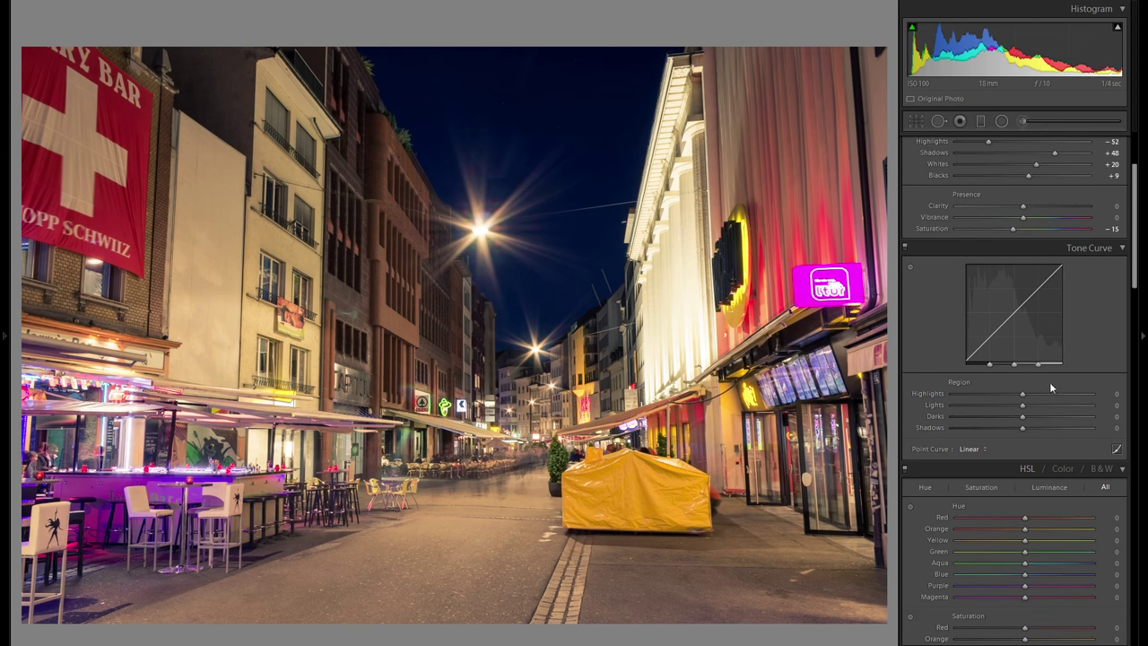
{"action": "left_click_drag", "start_coordinate": [1023, 393], "coordinate": [1001, 403]}
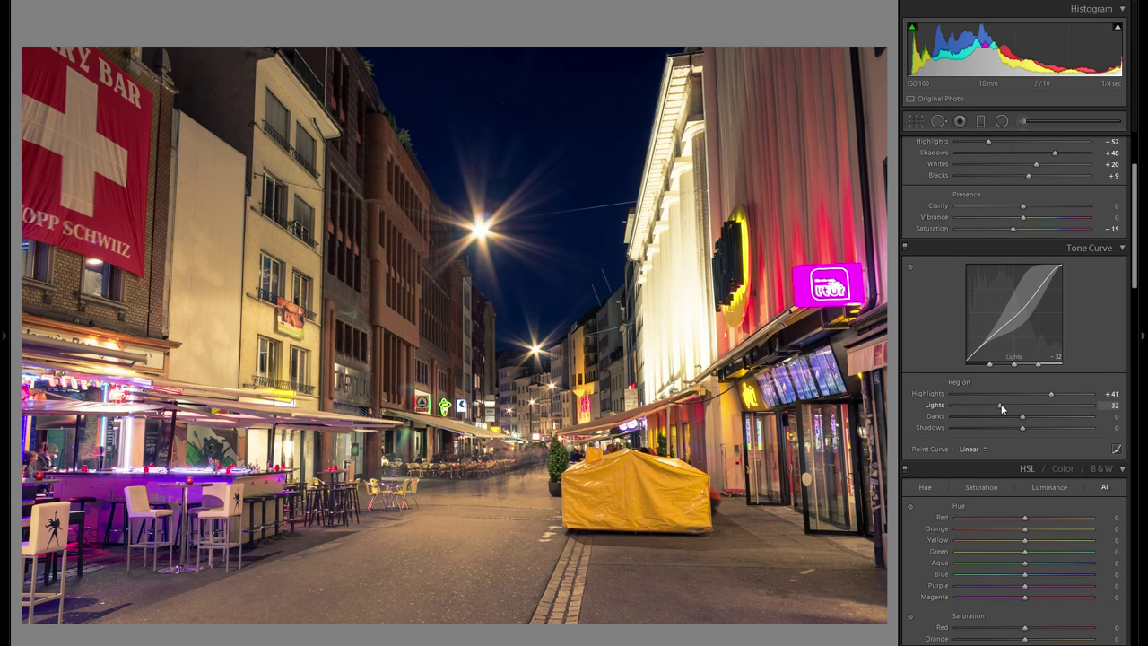
{"action": "left_click_drag", "start_coordinate": [1001, 404], "coordinate": [1029, 409]}
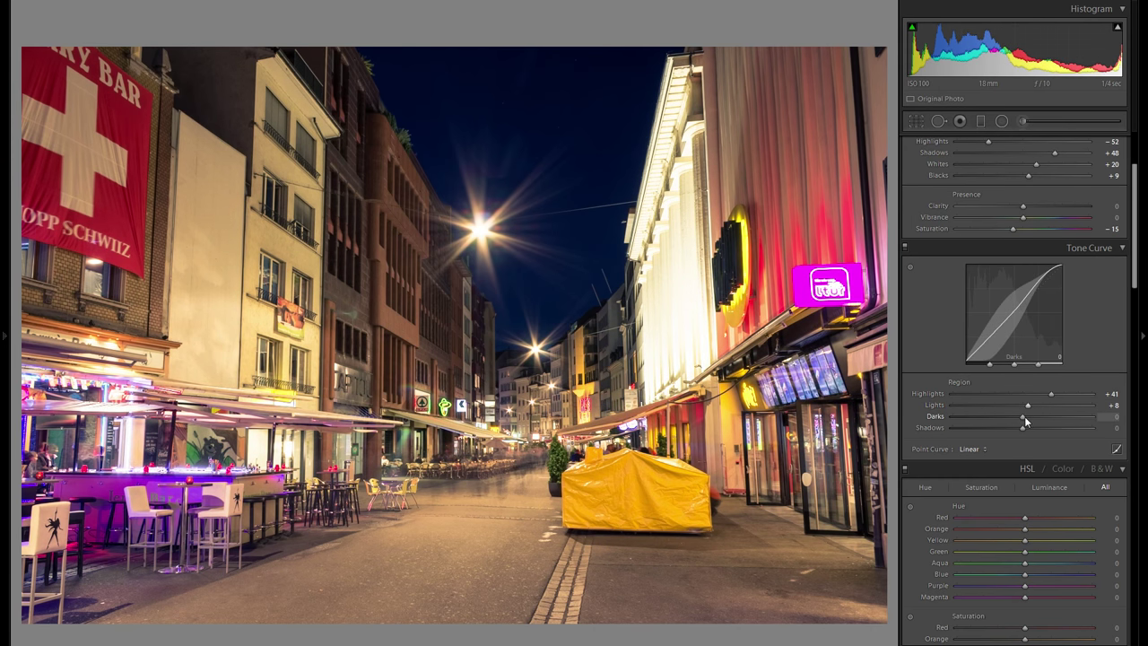
{"action": "left_click_drag", "start_coordinate": [1023, 416], "coordinate": [1001, 432]}
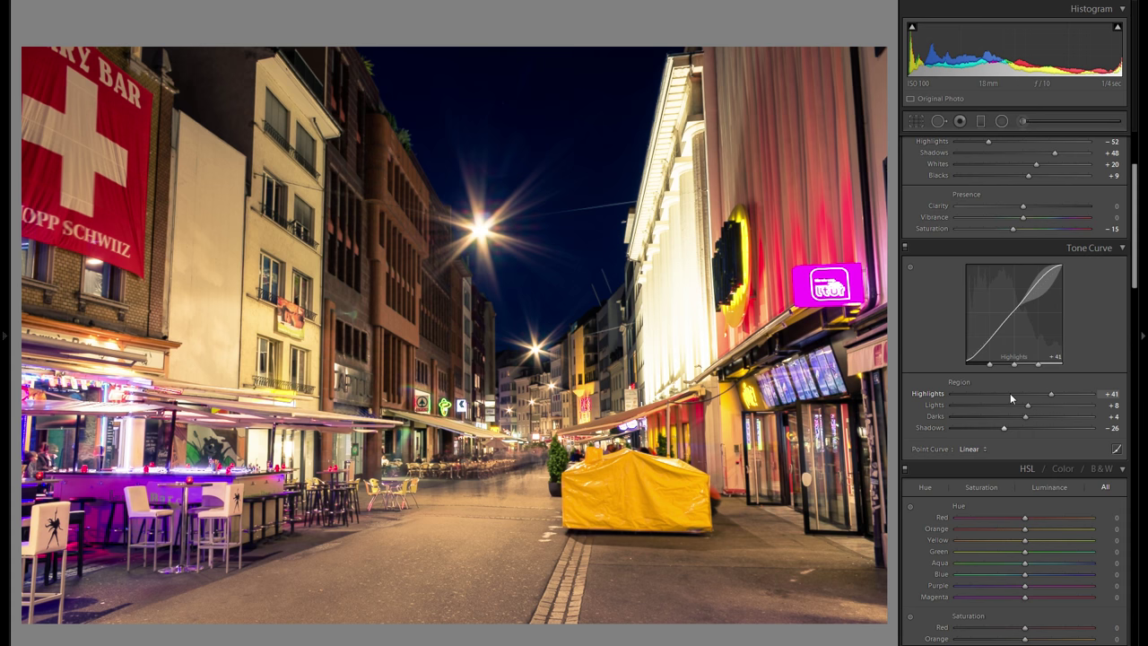
Step: Darken the tone-curve shadows further and reset them to 0, and try the Basic shadows at +100, undoing that change
{"action": "mouse_move", "coordinate": [1004, 430]}
{"action": "left_mouse_down"}
{"action": "mouse_move", "coordinate": [989, 430]}
{"action": "mouse_move", "coordinate": [1044, 428]}
{"action": "mouse_move", "coordinate": [982, 427]}
{"action": "left_mouse_up"}
{"action": "double_click", "coordinate": [935, 429]}
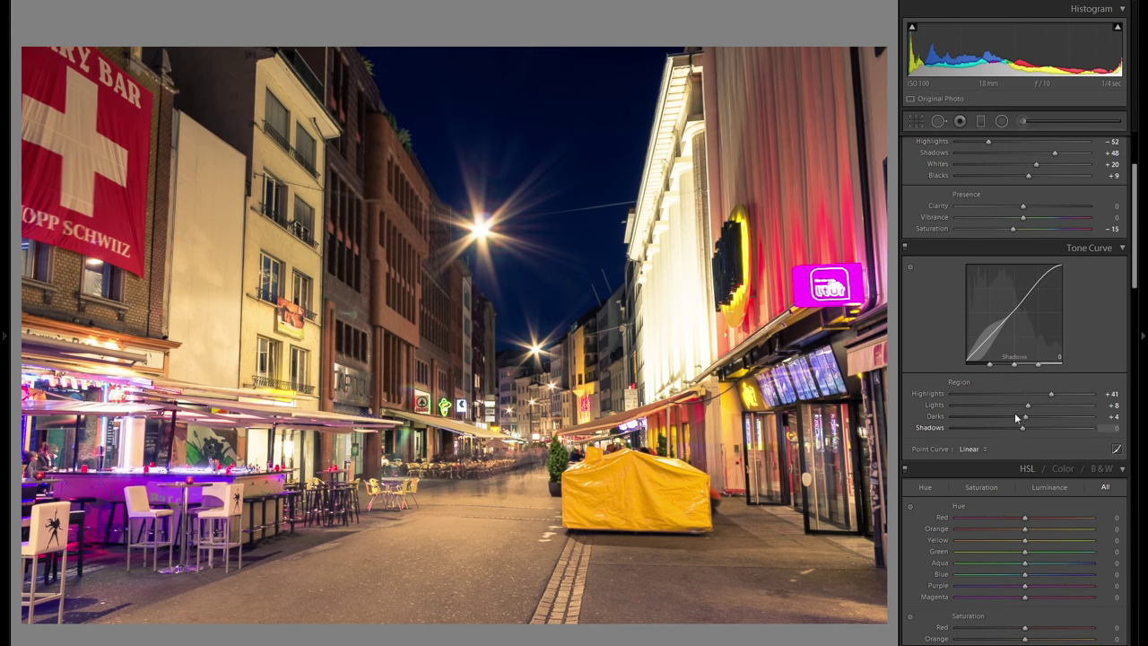
{"action": "scroll", "coordinate": [1031, 284], "scroll_direction": "up", "scroll_amount": 3}
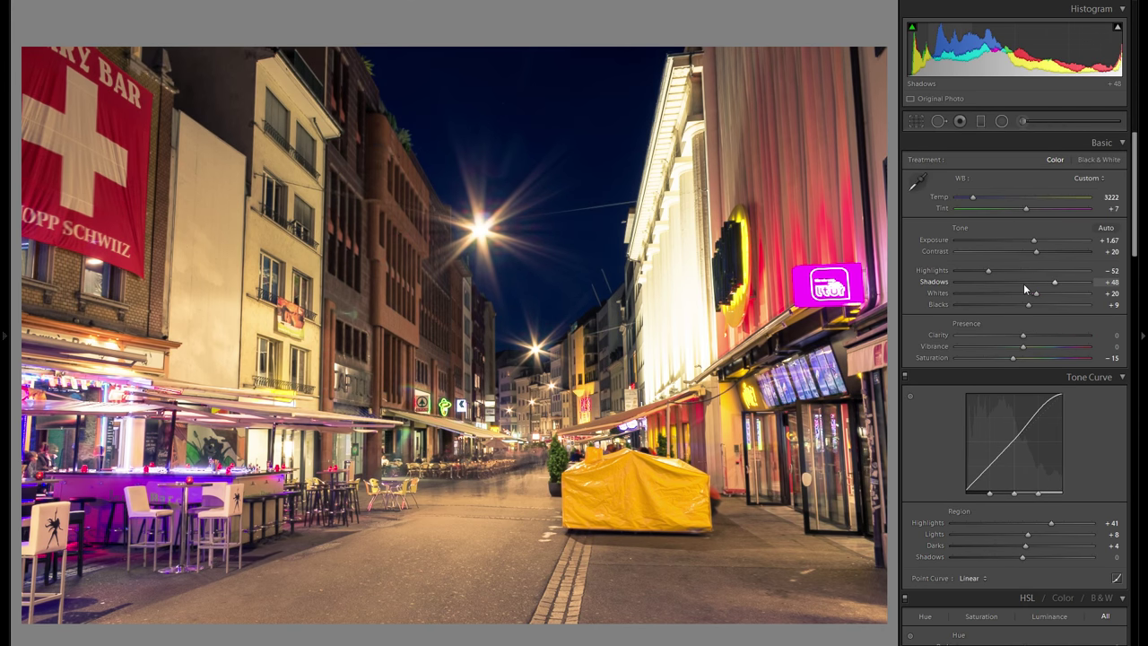
{"action": "left_click_drag", "start_coordinate": [1026, 289], "coordinate": [1140, 281]}
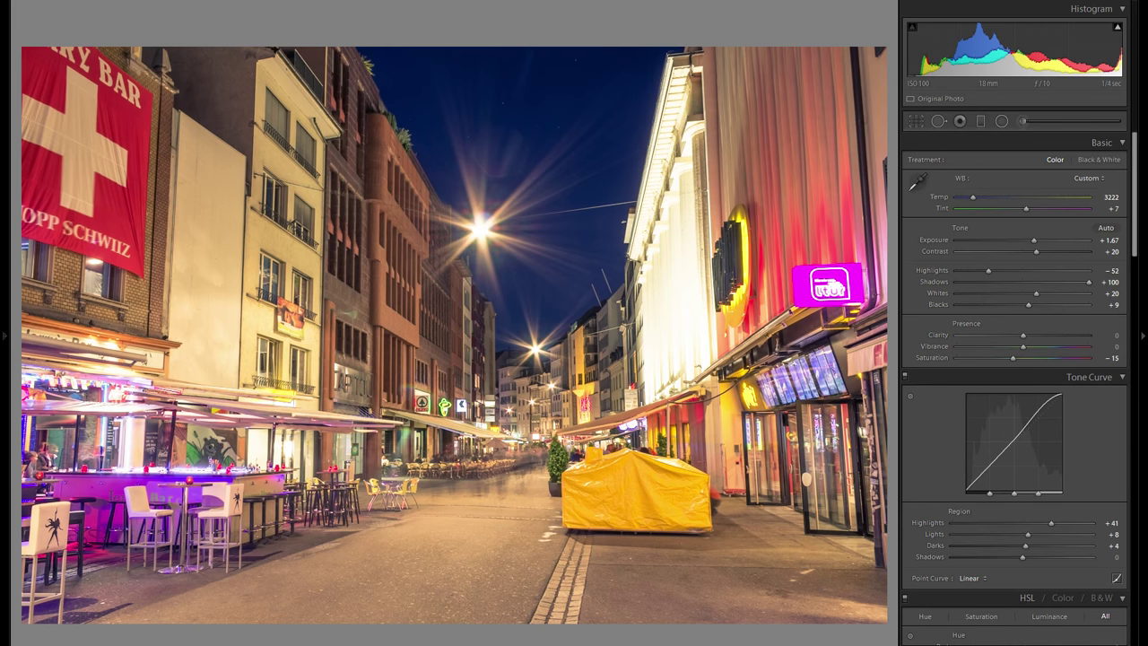
{"action": "key", "text": "ctrl+z"}
Step: Set the tone-curve shadows to −9
{"action": "scroll", "coordinate": [1019, 412], "scroll_direction": "down", "scroll_amount": 4}
{"action": "scroll", "coordinate": [1025, 425], "scroll_direction": "up", "scroll_amount": 2}
{"action": "mouse_move", "coordinate": [1026, 425]}
{"action": "left_mouse_down"}
{"action": "mouse_move", "coordinate": [999, 428]}
{"action": "mouse_move", "coordinate": [1016, 427]}
{"action": "left_mouse_up"}
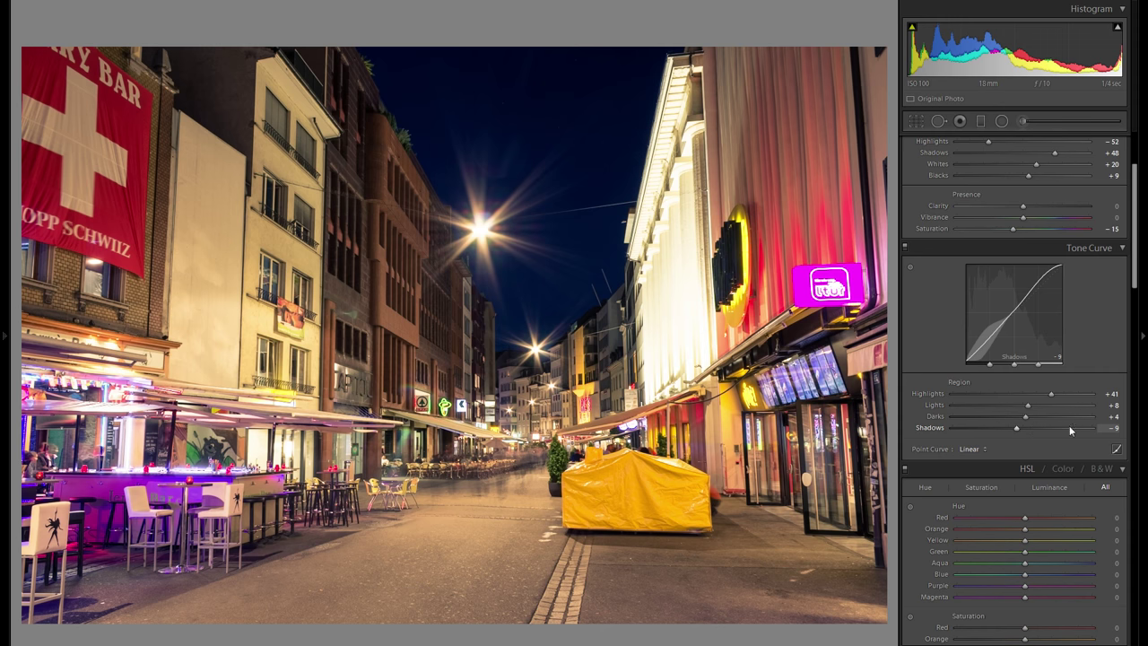
Step: Compare the photo with and without the tone curve adjustments, leaving them enabled
{"action": "scroll", "coordinate": [1087, 418], "scroll_direction": "up", "scroll_amount": 3}
{"action": "left_click", "coordinate": [905, 378]}
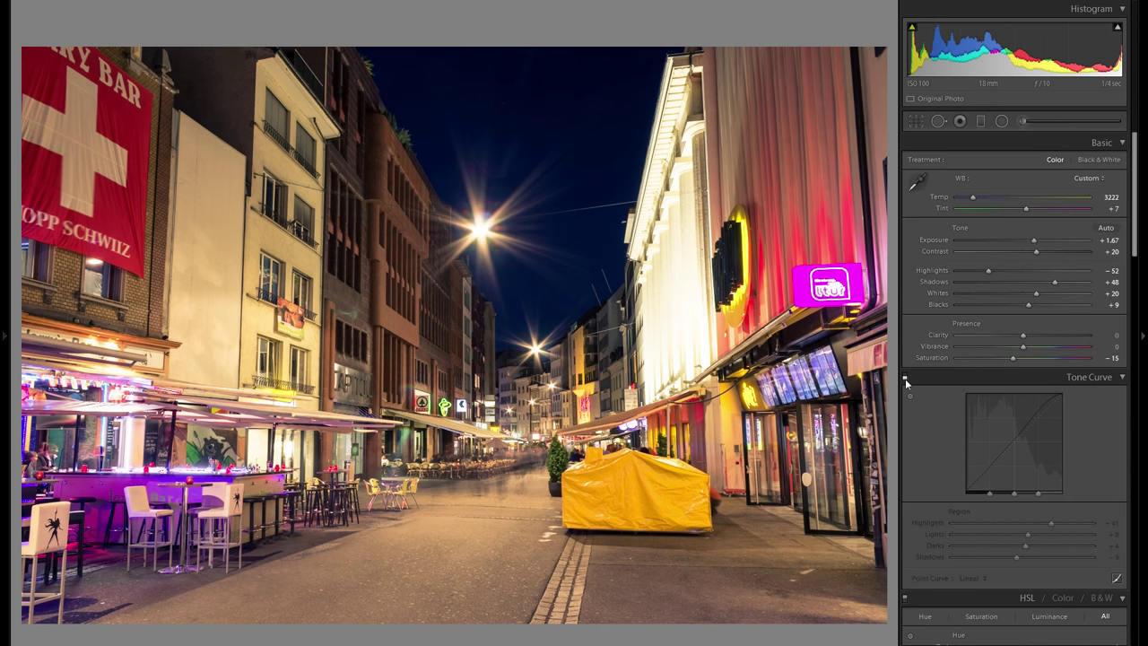
{"action": "left_click", "coordinate": [905, 378]}
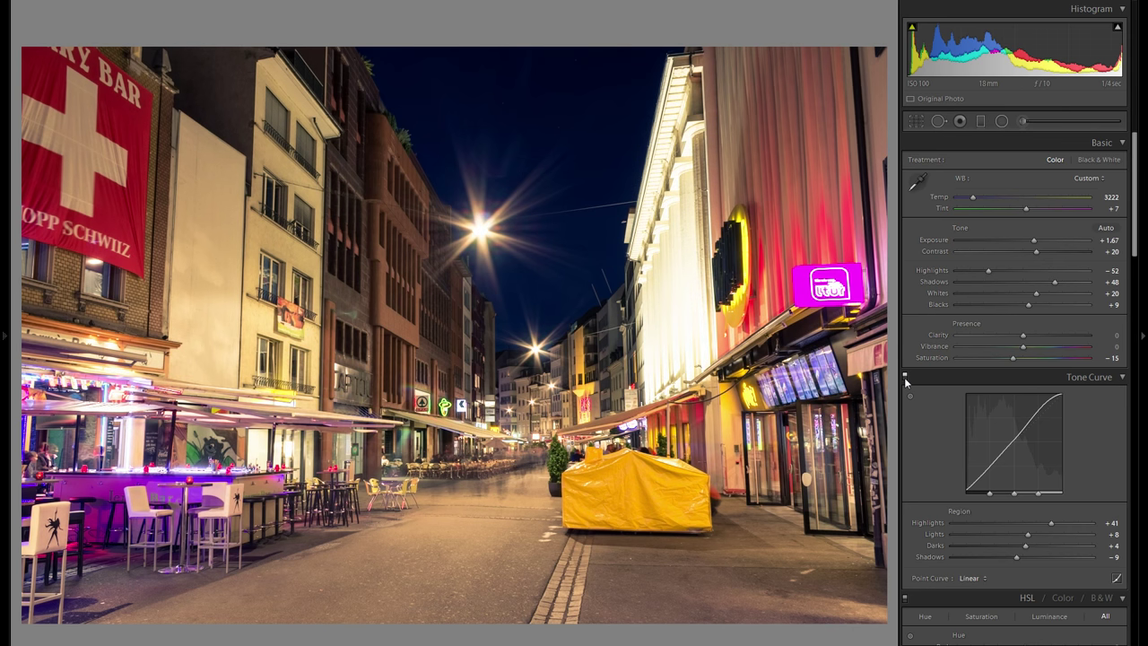
{"action": "left_click", "coordinate": [905, 378]}
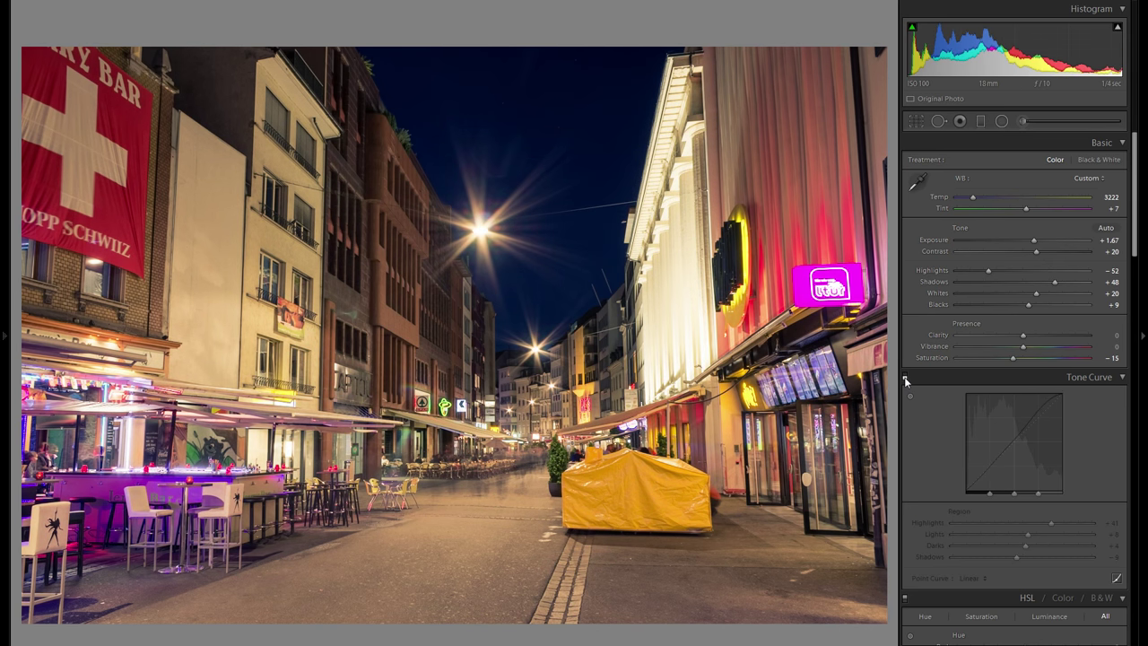
{"action": "left_click", "coordinate": [905, 379]}
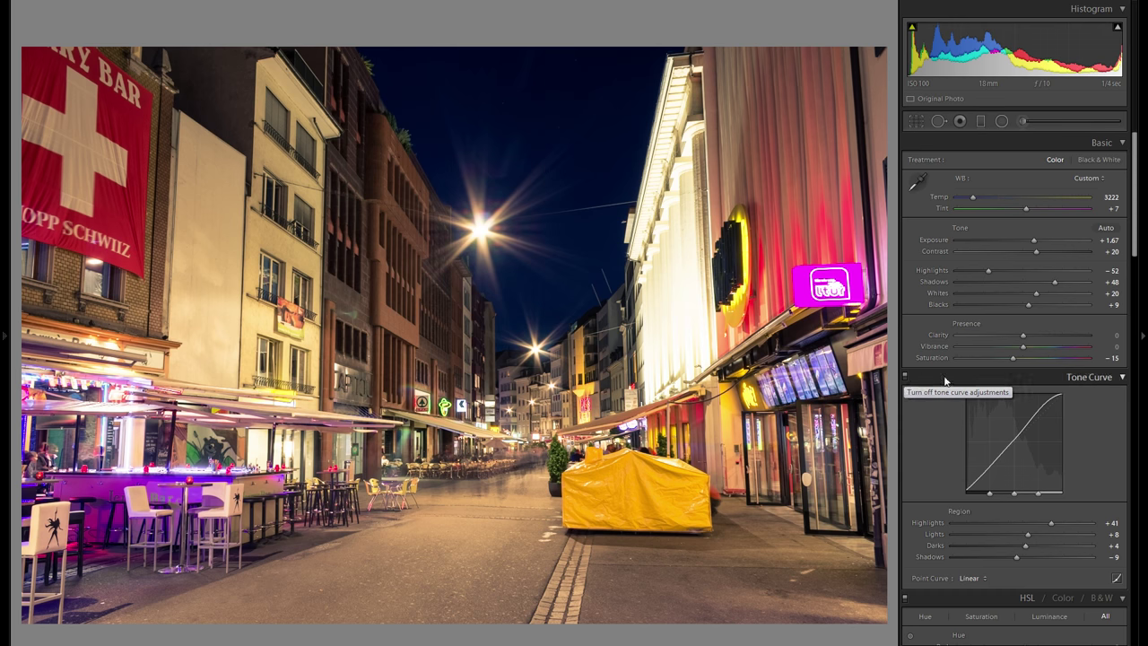
{"action": "scroll", "coordinate": [1045, 357], "scroll_direction": "down", "scroll_amount": 6}
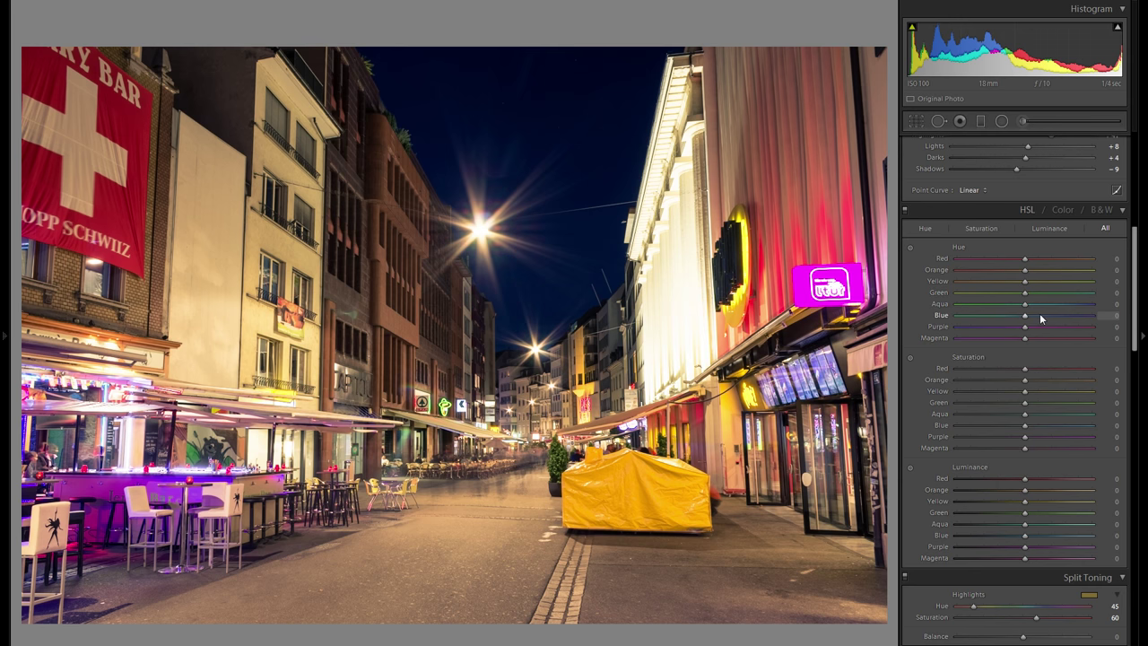
Step: Try a very strong post-crop vignette with amount at −100 and midpoint at 39
{"action": "scroll", "coordinate": [1039, 316], "scroll_direction": "down", "scroll_amount": 5}
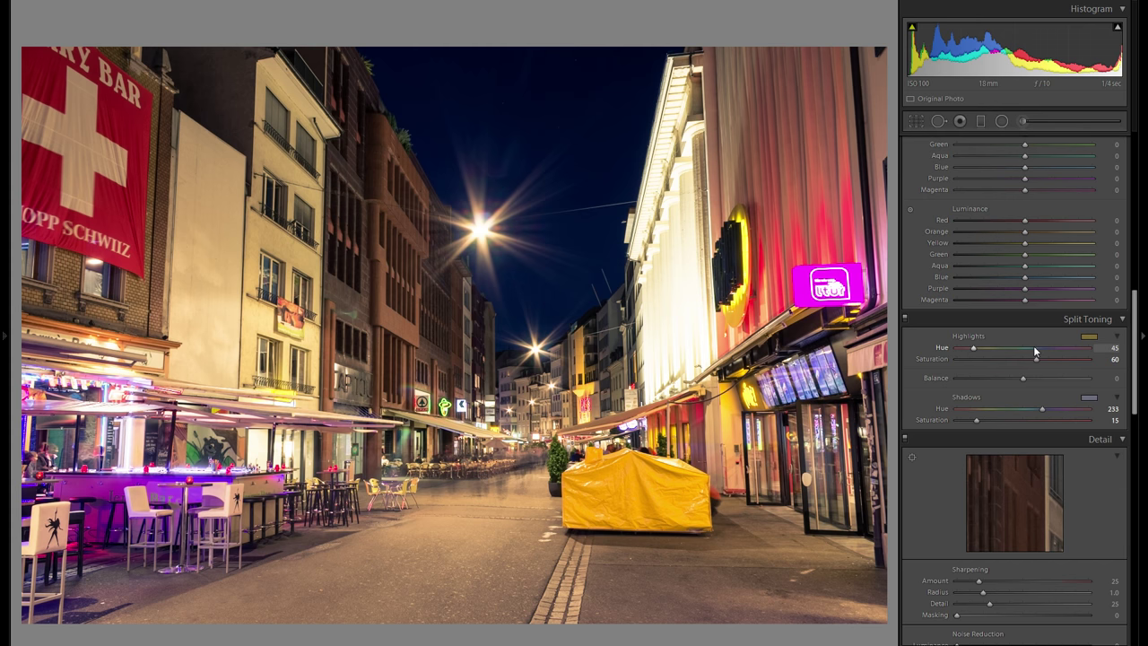
{"action": "scroll", "coordinate": [1033, 345], "scroll_direction": "down", "scroll_amount": 5}
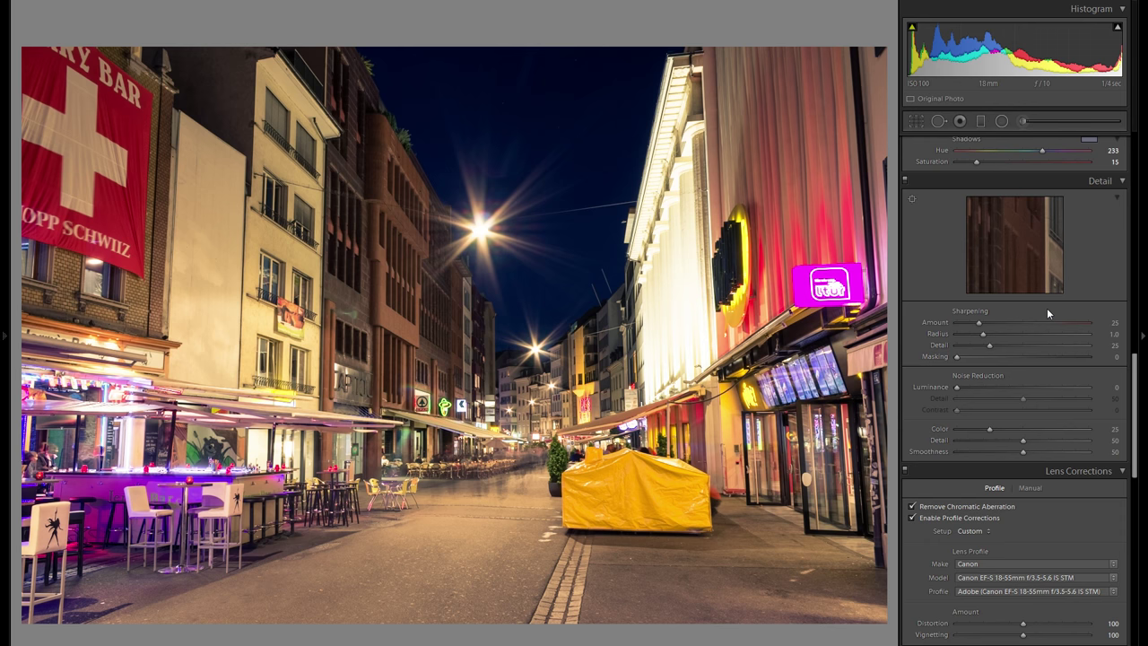
{"action": "scroll", "coordinate": [1046, 308], "scroll_direction": "down", "scroll_amount": 3}
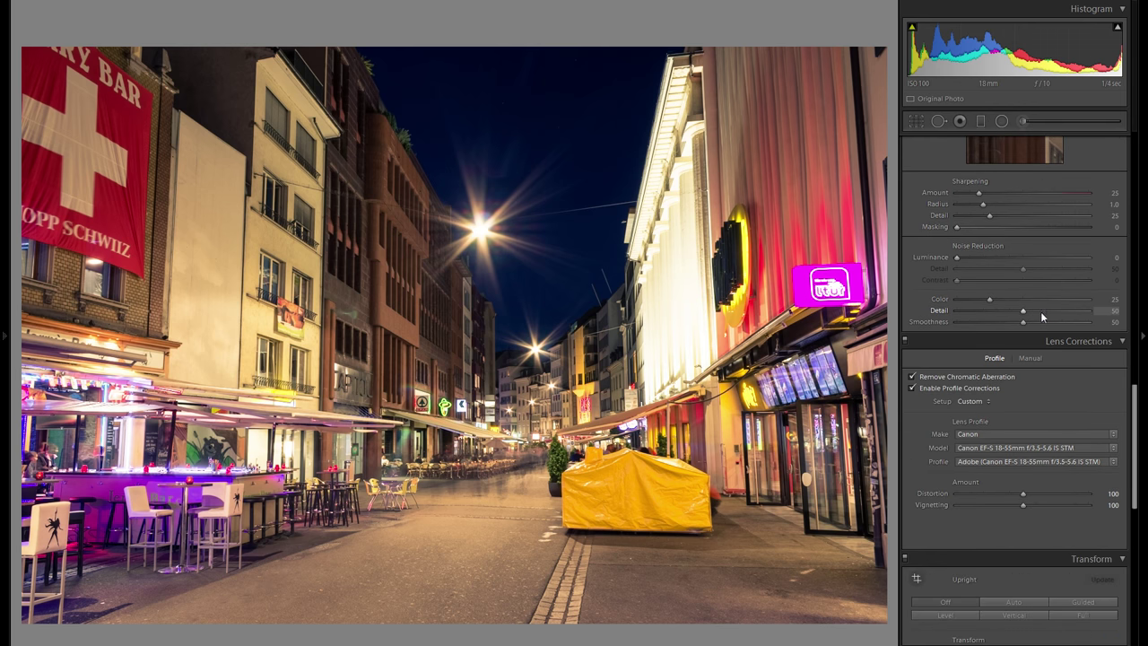
{"action": "scroll", "coordinate": [1042, 317], "scroll_direction": "down", "scroll_amount": 3}
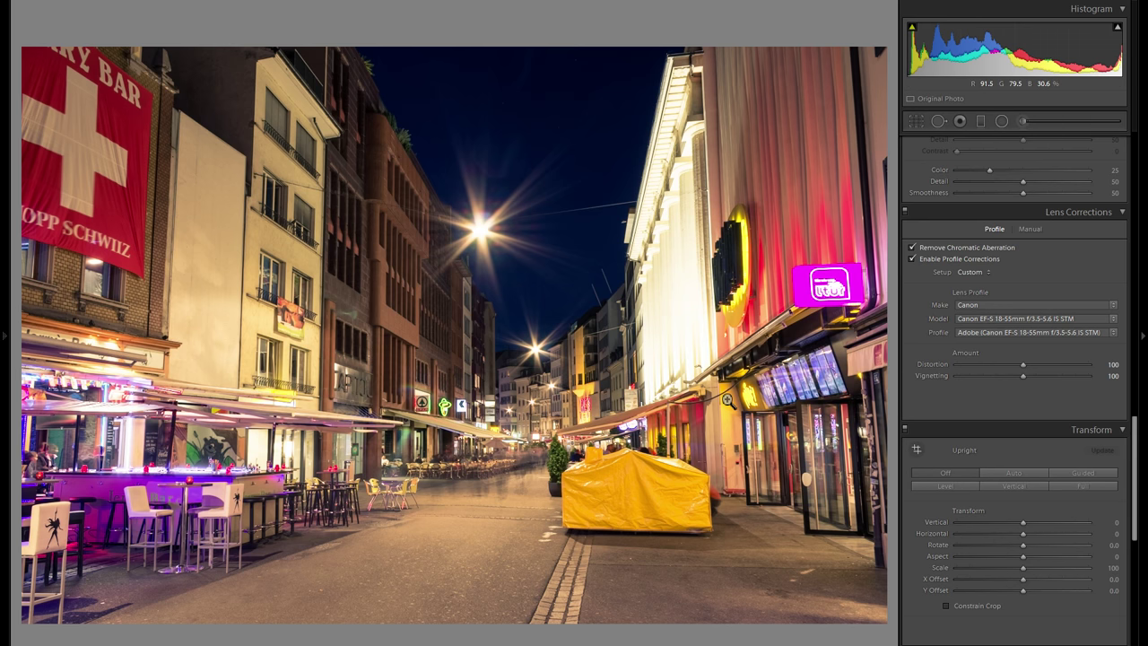
{"action": "scroll", "coordinate": [981, 331], "scroll_direction": "down", "scroll_amount": 3}
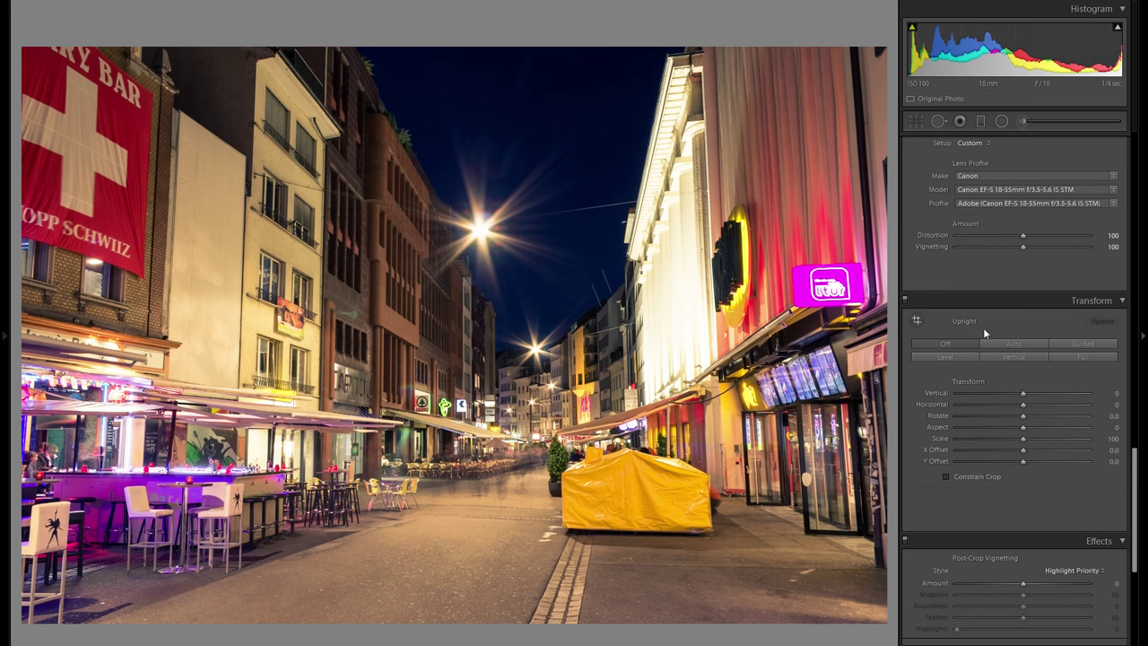
{"action": "scroll", "coordinate": [1000, 321], "scroll_direction": "down", "scroll_amount": 3}
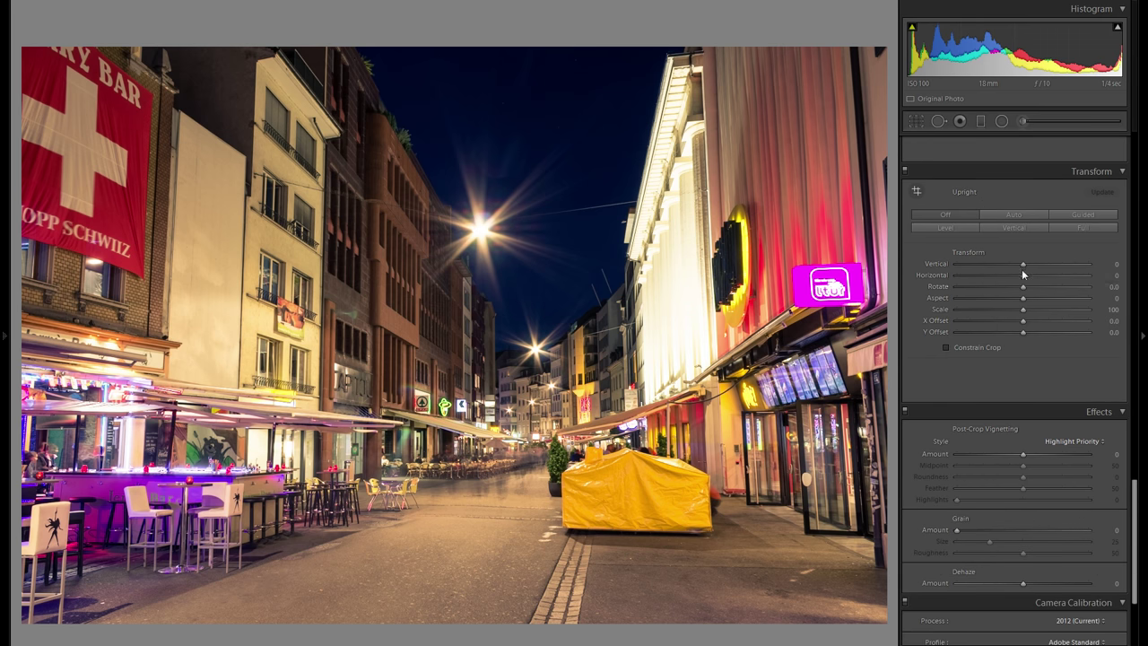
{"action": "scroll", "coordinate": [1000, 303], "scroll_direction": "down", "scroll_amount": 4}
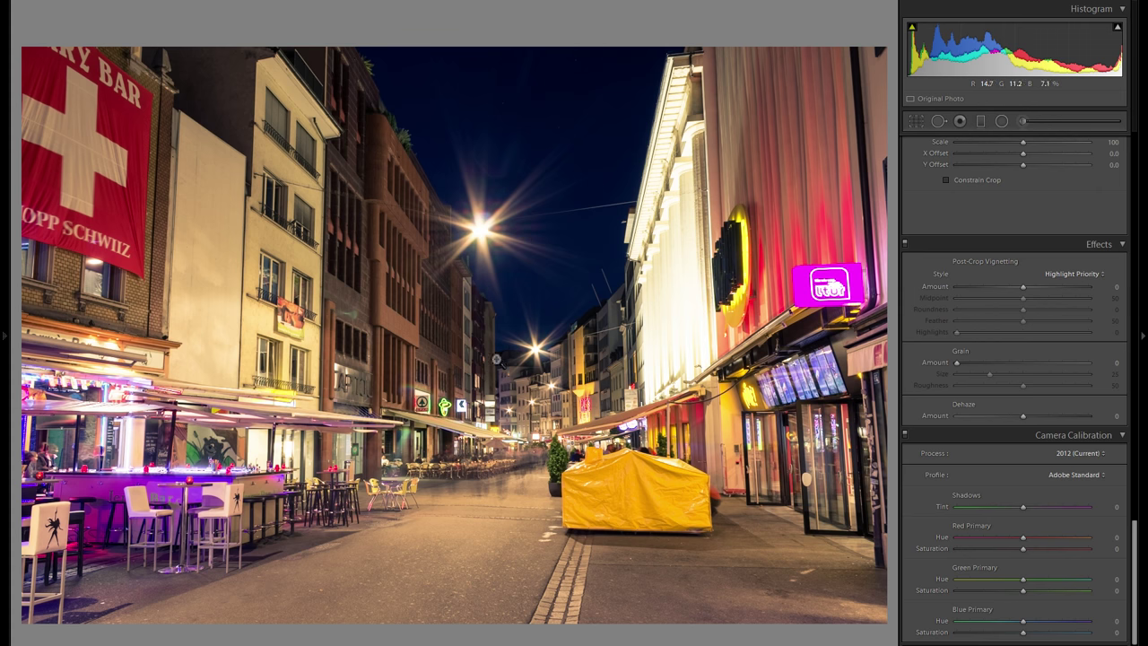
{"action": "left_click_drag", "start_coordinate": [1022, 287], "coordinate": [1003, 291]}
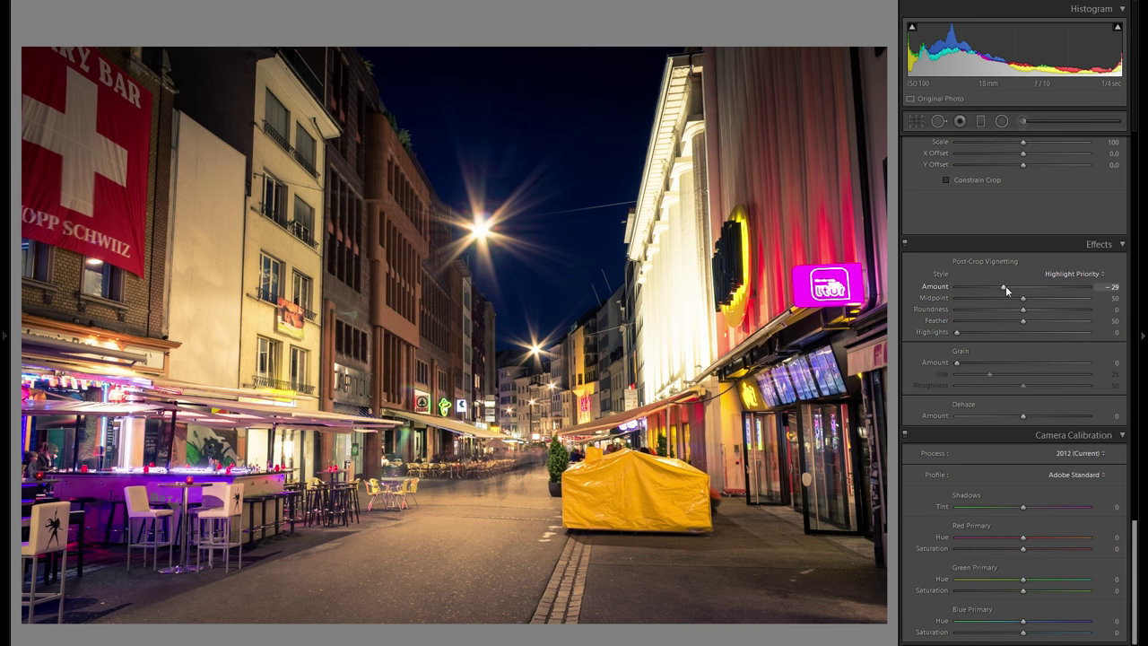
{"action": "left_click_drag", "start_coordinate": [1005, 289], "coordinate": [952, 286]}
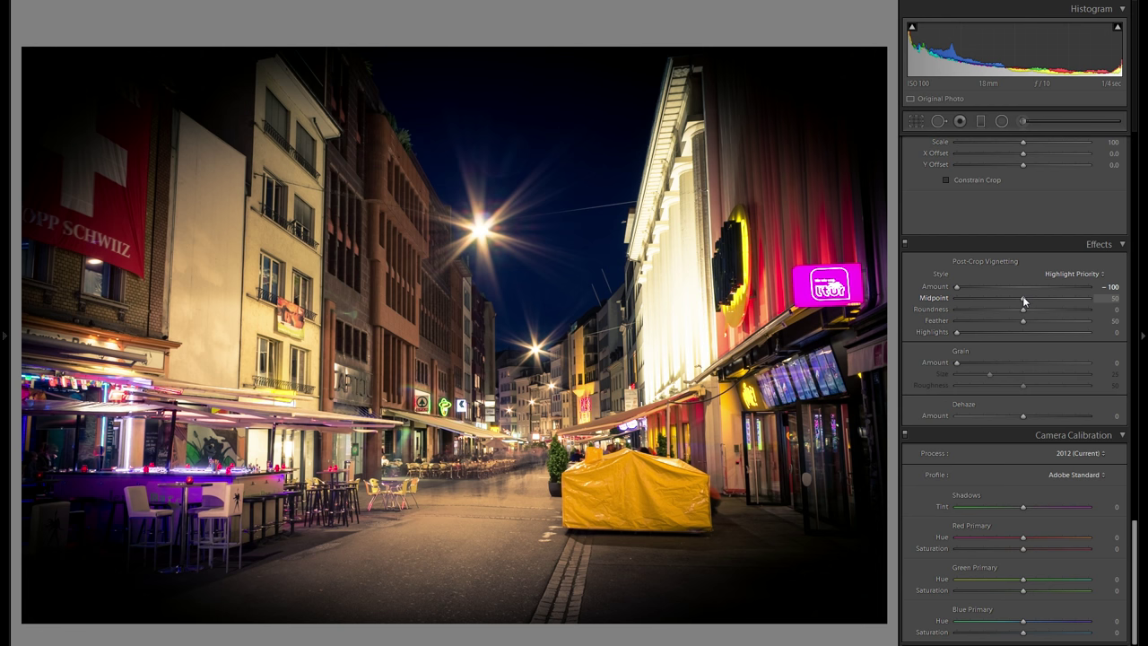
{"action": "mouse_move", "coordinate": [1023, 299]}
{"action": "left_mouse_down"}
{"action": "mouse_move", "coordinate": [919, 300]}
{"action": "mouse_move", "coordinate": [1023, 294]}
{"action": "mouse_move", "coordinate": [1008, 298]}
{"action": "left_mouse_up"}
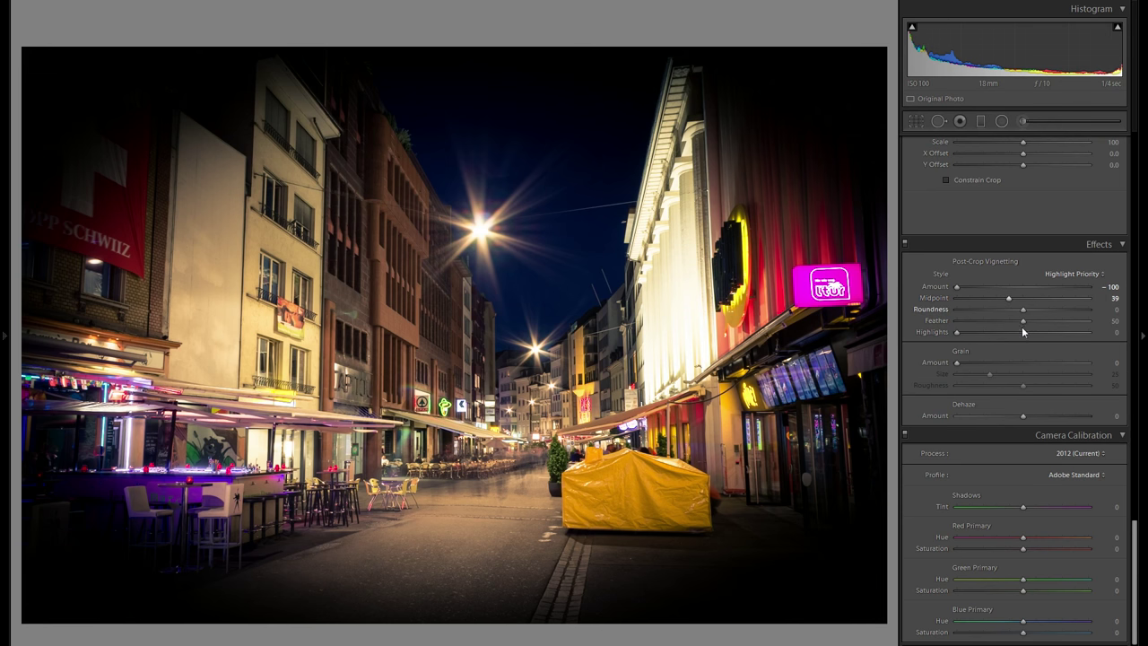
Step: Try the vignette feather at 83 and 0, and settle on feather 70, amount −16 and midpoint 34
{"action": "left_click_drag", "start_coordinate": [1038, 327], "coordinate": [1066, 323]}
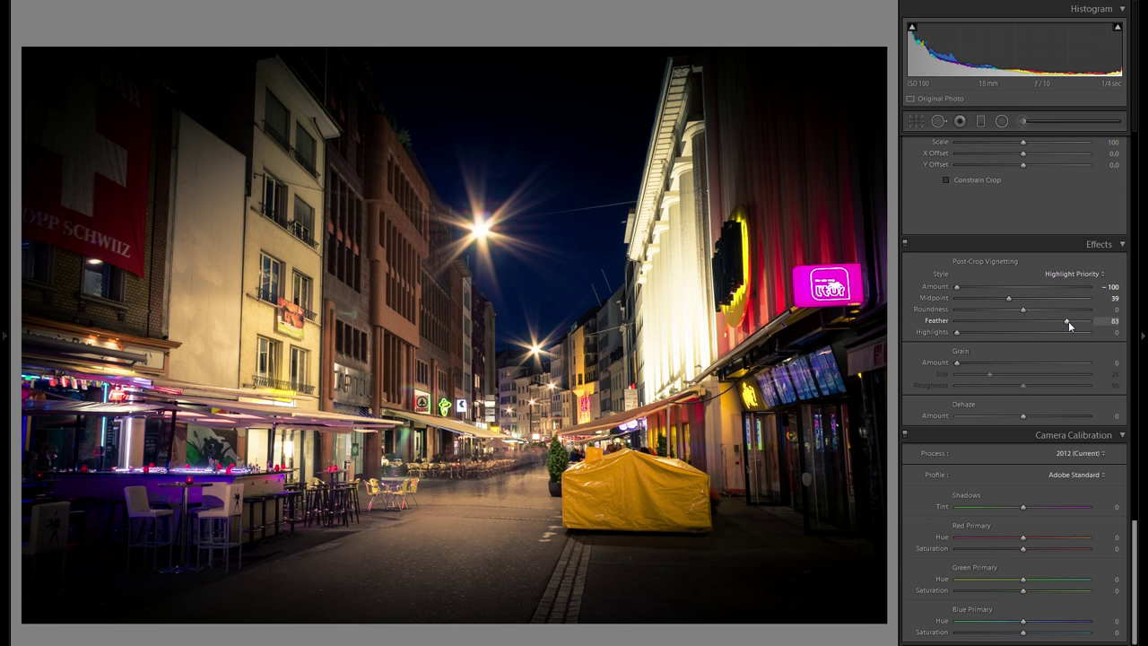
{"action": "left_click_drag", "start_coordinate": [1064, 321], "coordinate": [869, 335]}
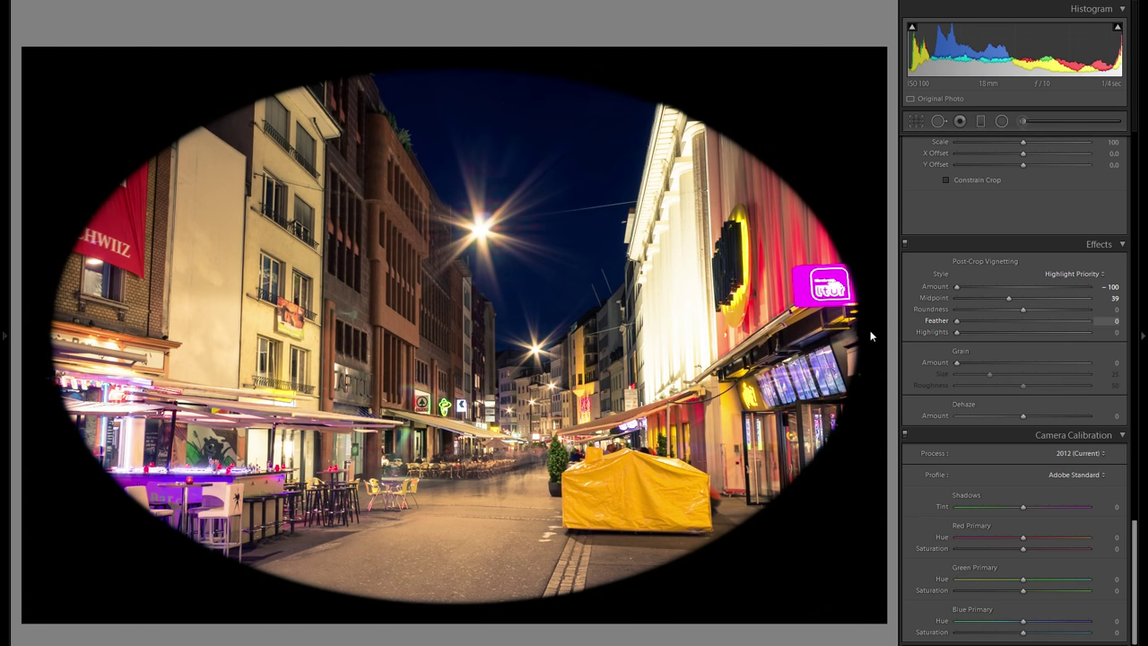
{"action": "left_click_drag", "start_coordinate": [956, 325], "coordinate": [1050, 328]}
{"action": "left_click", "coordinate": [1048, 320]}
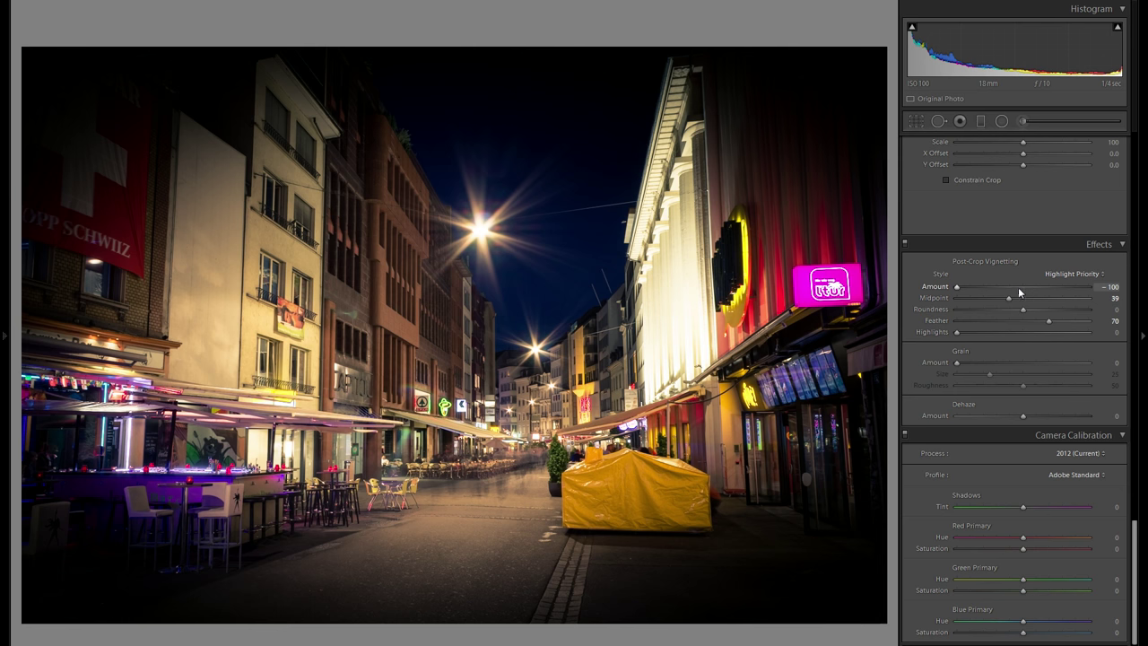
{"action": "mouse_move", "coordinate": [1008, 292]}
{"action": "left_mouse_down"}
{"action": "mouse_move", "coordinate": [913, 286]}
{"action": "mouse_move", "coordinate": [1012, 289]}
{"action": "left_mouse_up"}
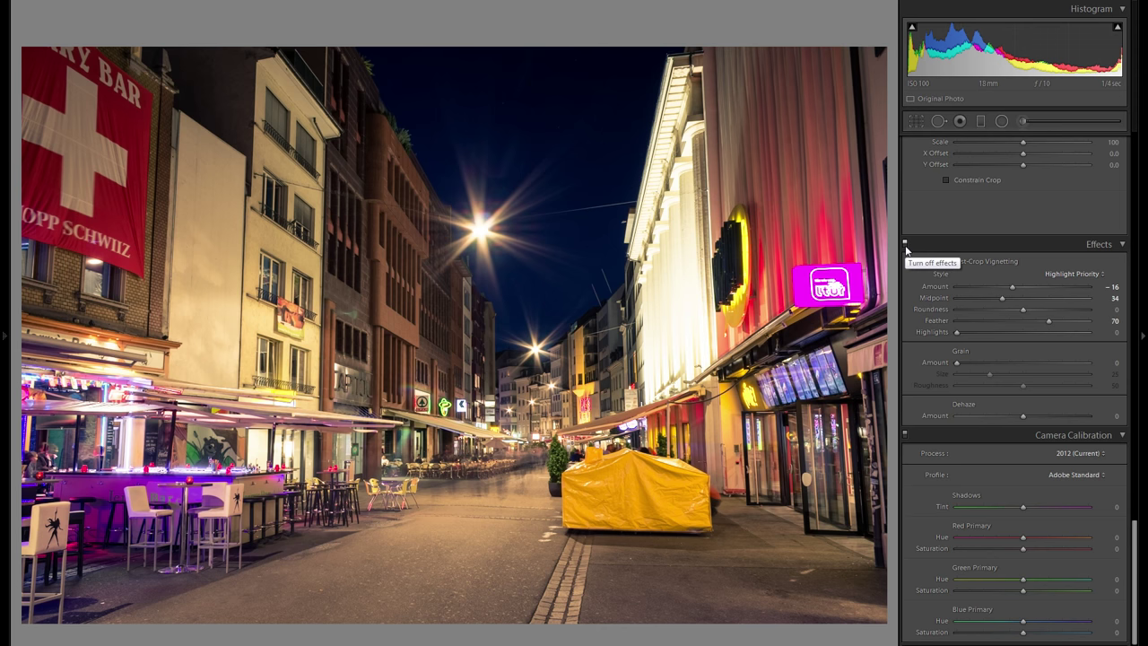
Step: Set the vignette midpoint to 19 and compare the photo with and without the effects, leaving them enabled
{"action": "left_click", "coordinate": [904, 244]}
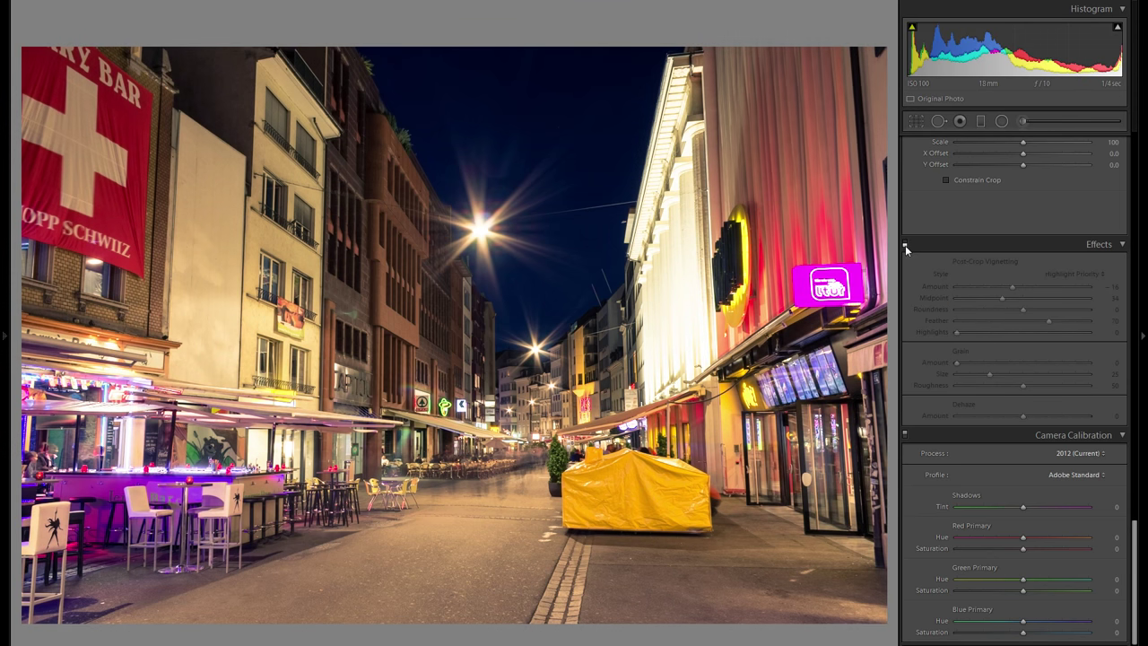
{"action": "left_click", "coordinate": [904, 244]}
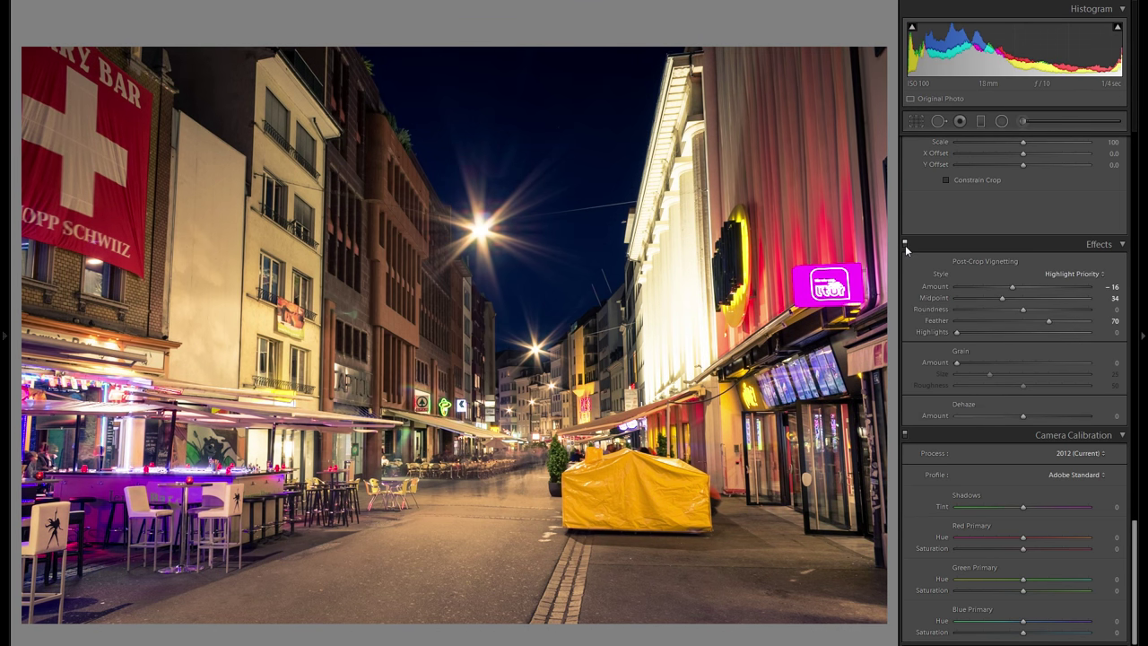
{"action": "left_click_drag", "start_coordinate": [1001, 303], "coordinate": [984, 301]}
{"action": "left_click", "coordinate": [905, 244]}
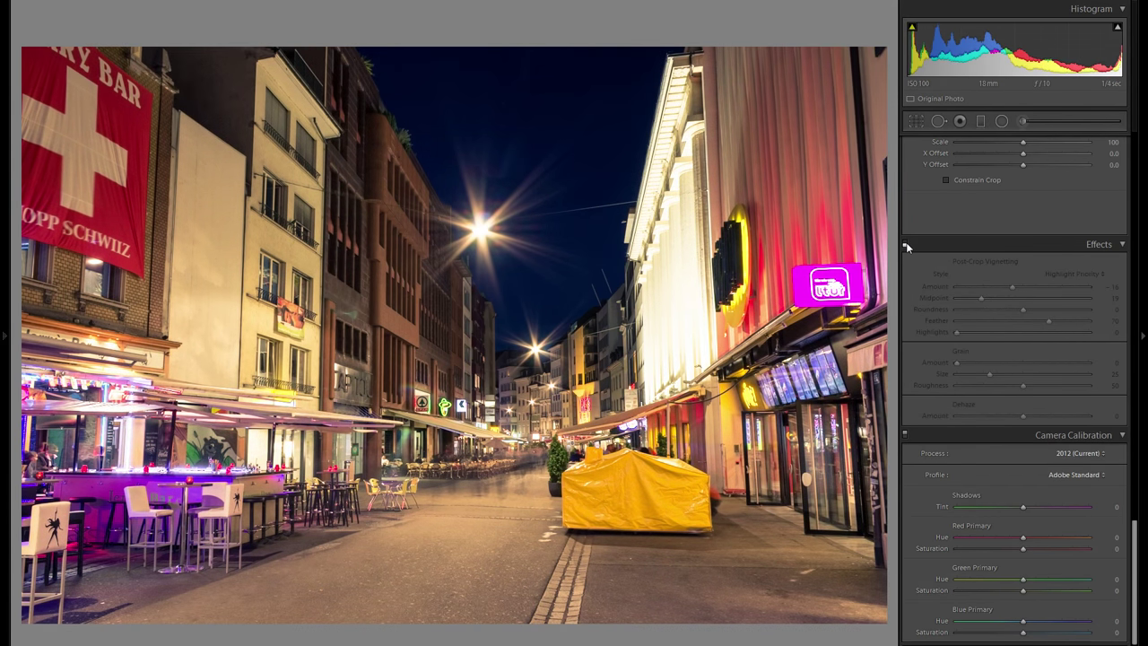
{"action": "left_click", "coordinate": [906, 244]}
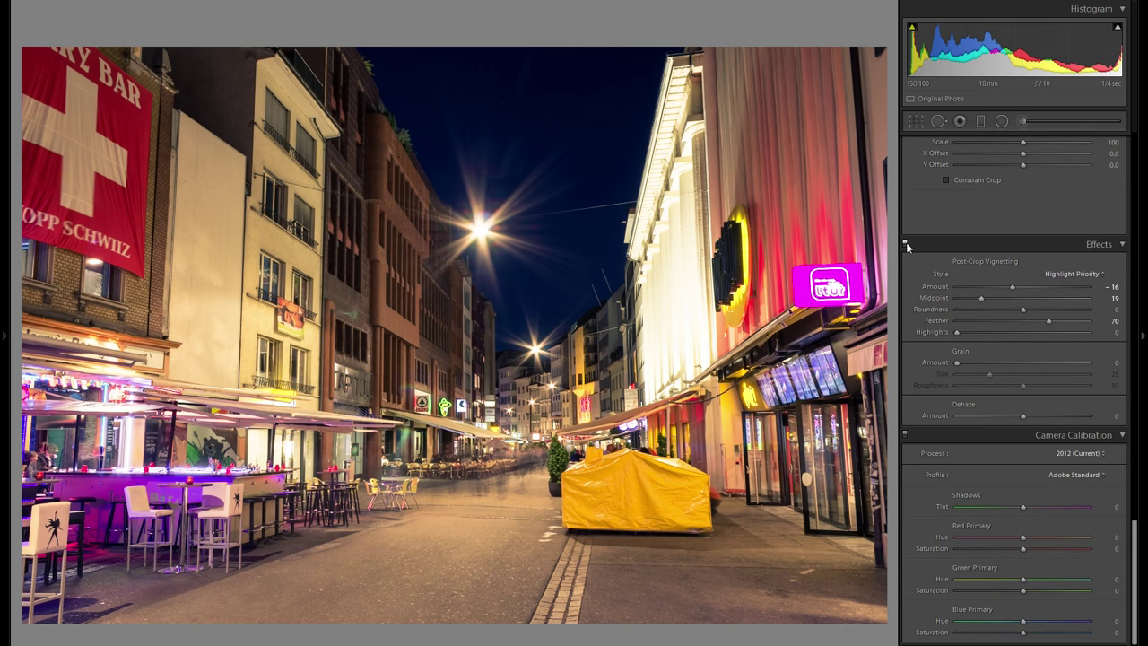
{"action": "left_click", "coordinate": [905, 244]}
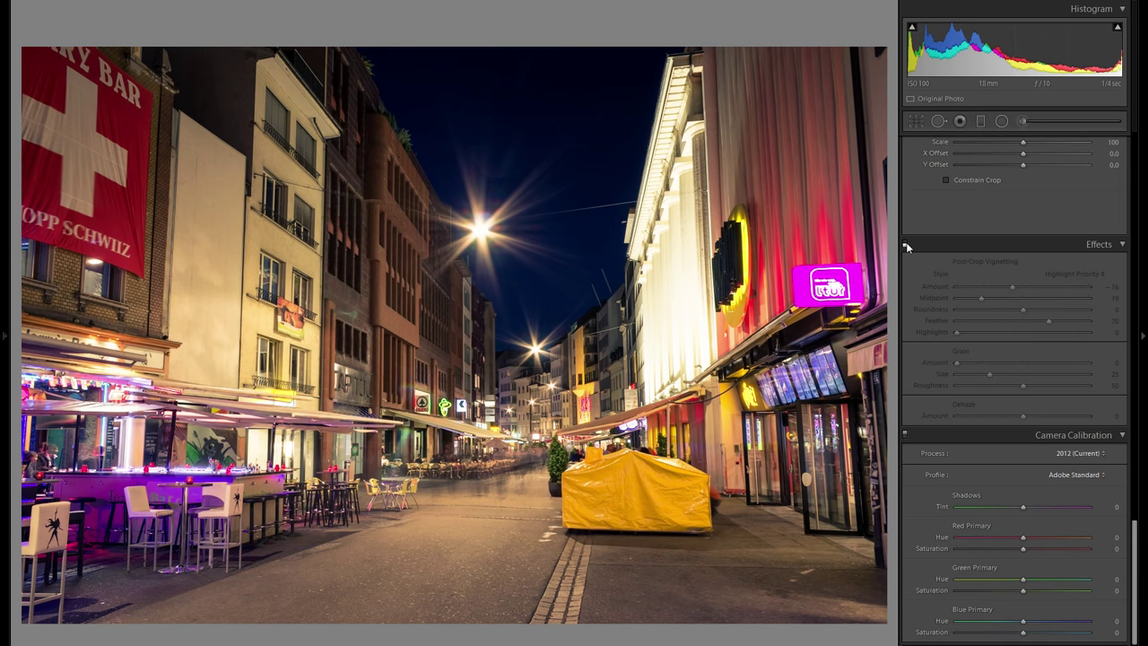
{"action": "left_click", "coordinate": [906, 244]}
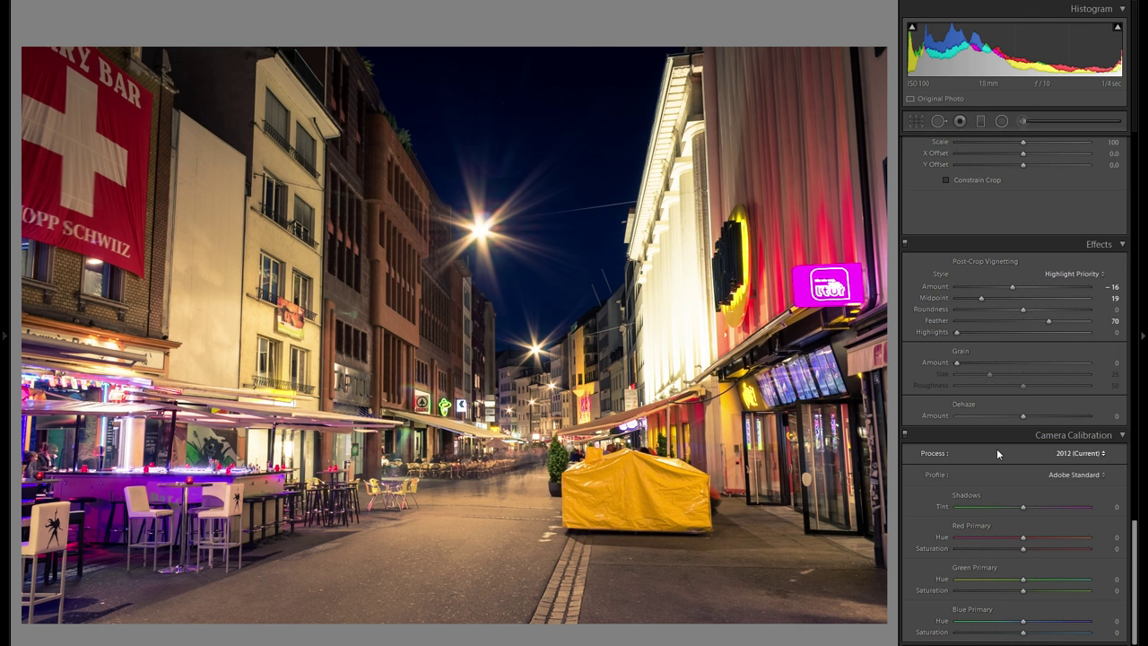
Step: Try the Camera Faithful, Camera Landscape and Camera Neutral calibration profiles on the photo
{"action": "left_click", "coordinate": [1073, 476]}
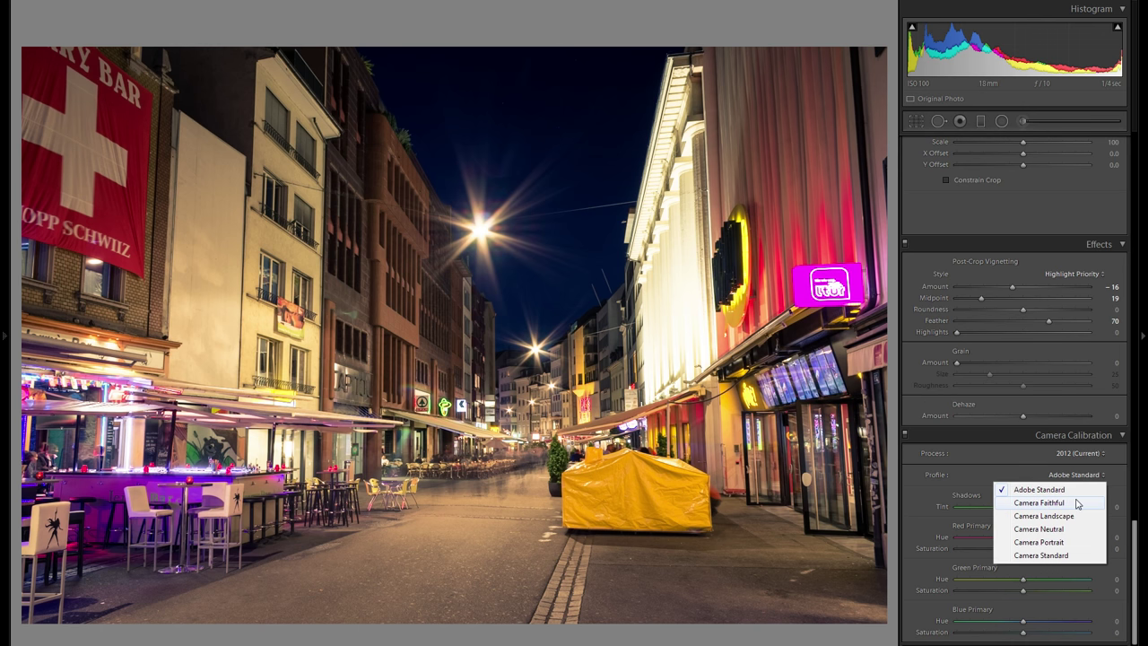
{"action": "left_click", "coordinate": [1077, 503]}
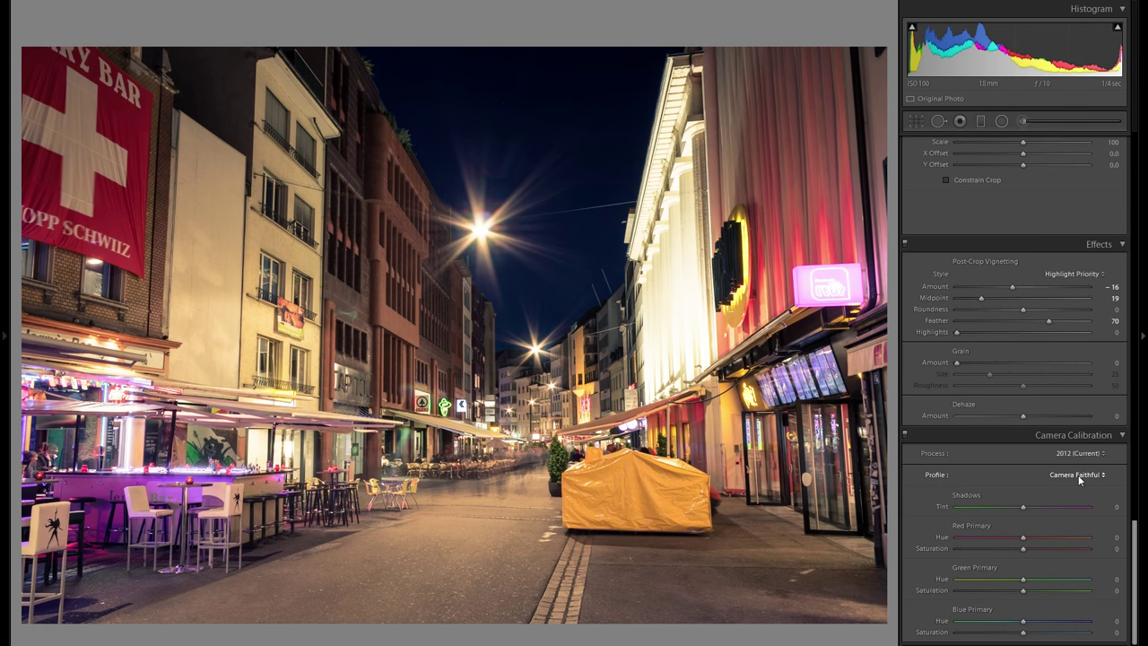
{"action": "left_click", "coordinate": [1079, 478]}
{"action": "left_click", "coordinate": [1076, 513]}
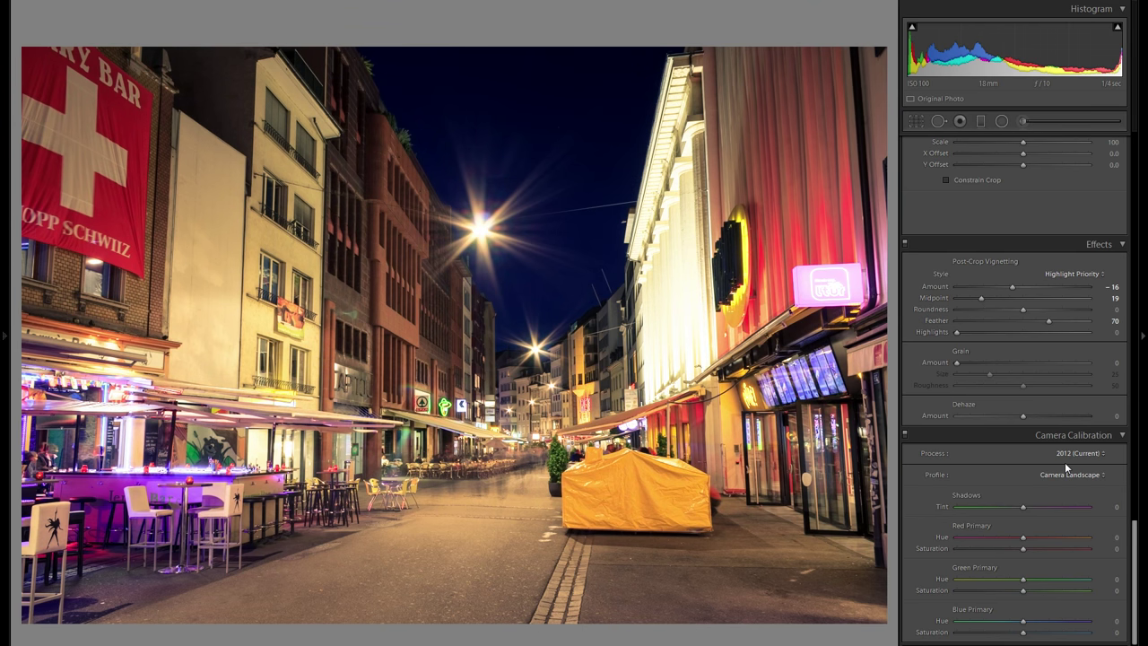
{"action": "left_click", "coordinate": [1060, 471]}
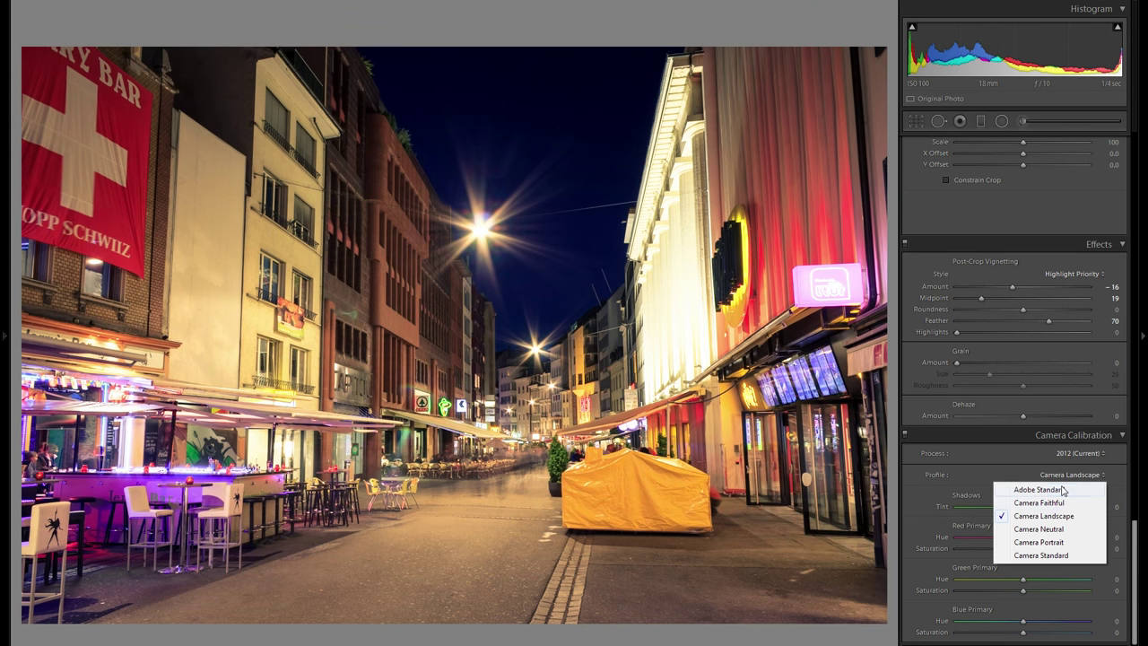
{"action": "left_click", "coordinate": [1053, 529]}
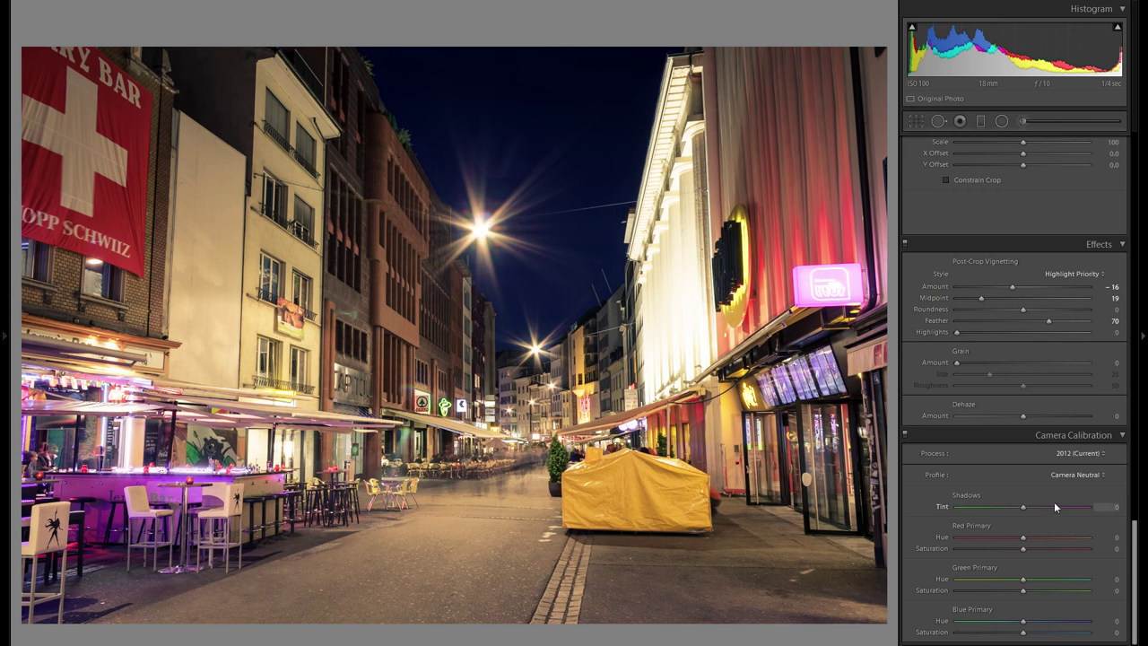
Step: Try the Camera Portrait, Camera Standard and Camera Neutral profiles, and return to Adobe Standard
{"action": "left_click", "coordinate": [1073, 477]}
{"action": "left_click", "coordinate": [1083, 542]}
{"action": "left_click", "coordinate": [1091, 474]}
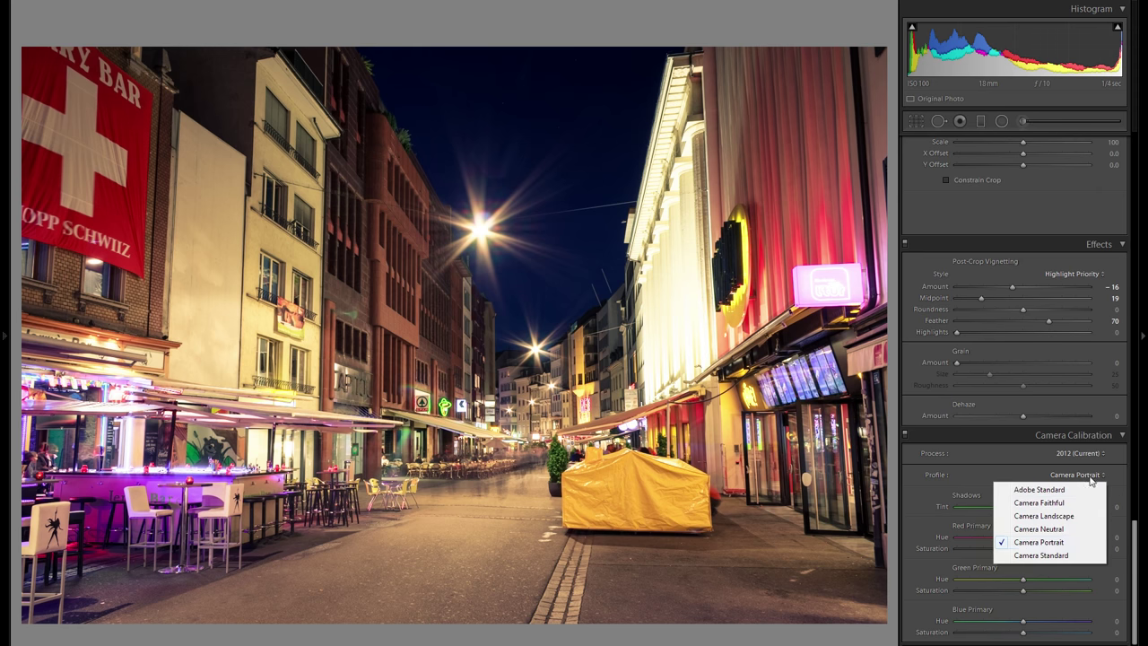
{"action": "left_click", "coordinate": [1079, 557]}
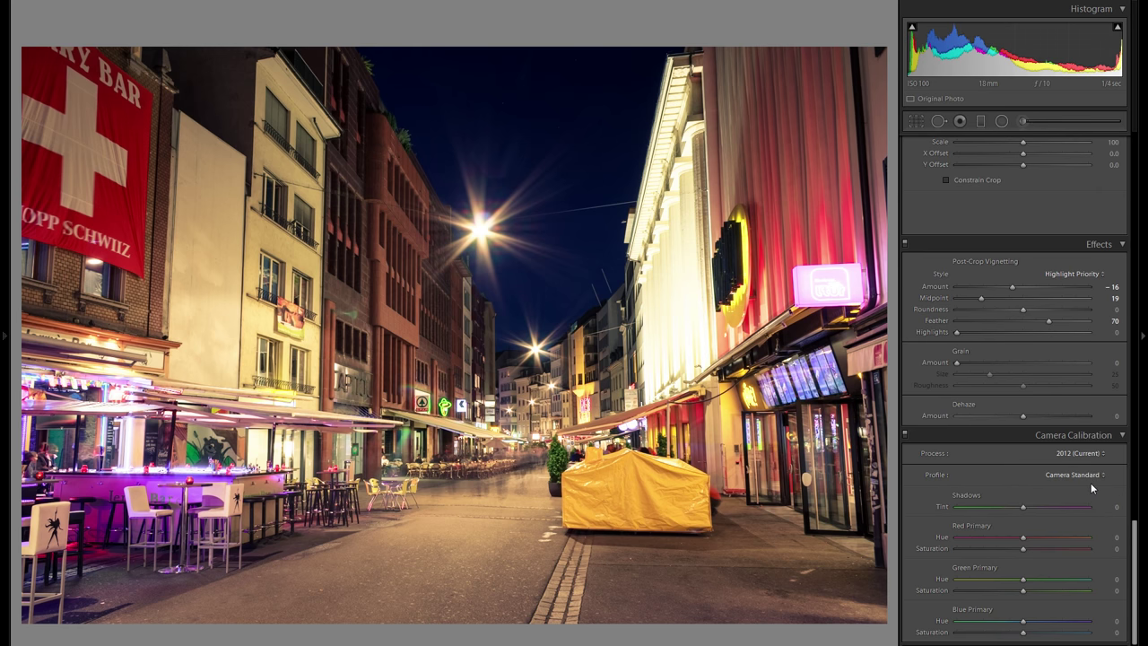
{"action": "left_click", "coordinate": [1091, 479]}
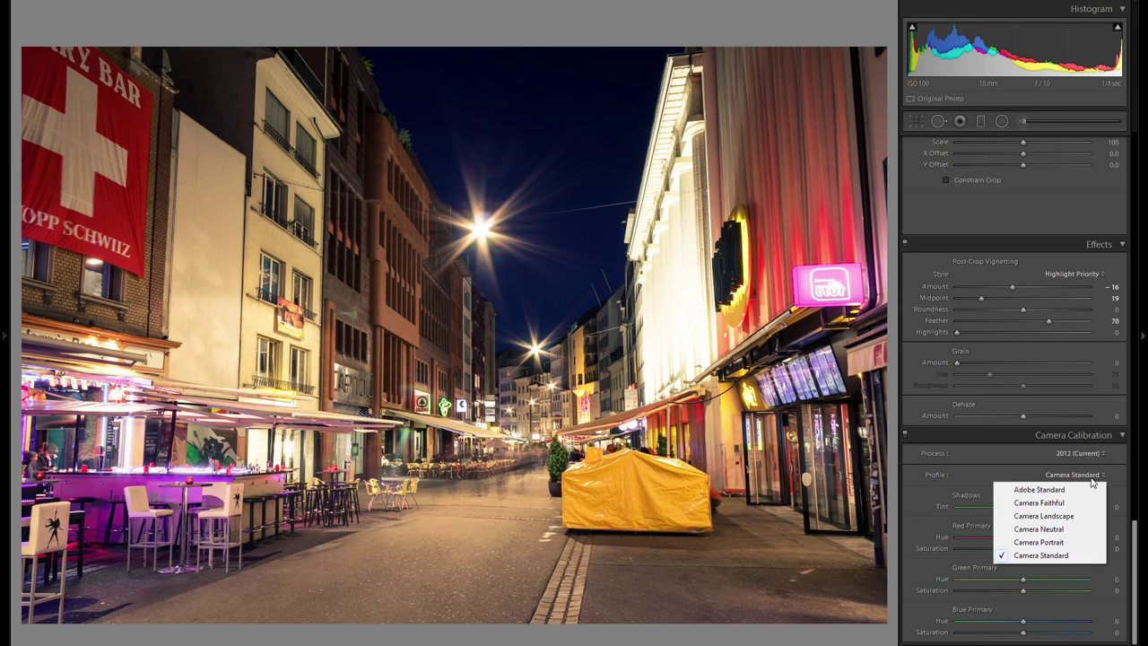
{"action": "left_click", "coordinate": [1076, 529]}
{"action": "left_click", "coordinate": [1085, 476]}
{"action": "left_click", "coordinate": [1074, 490]}
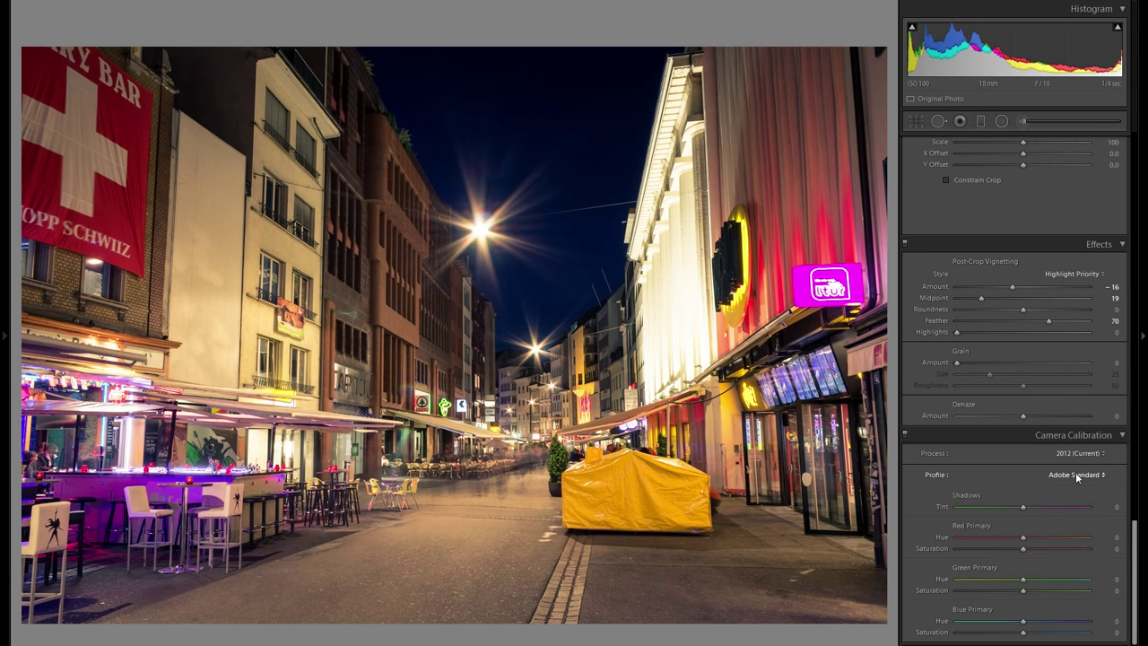
Step: Compare the Camera Standard and Adobe Standard profiles on the photo and keep Camera Standard
{"action": "left_click", "coordinate": [1076, 476]}
{"action": "left_click", "coordinate": [1072, 553]}
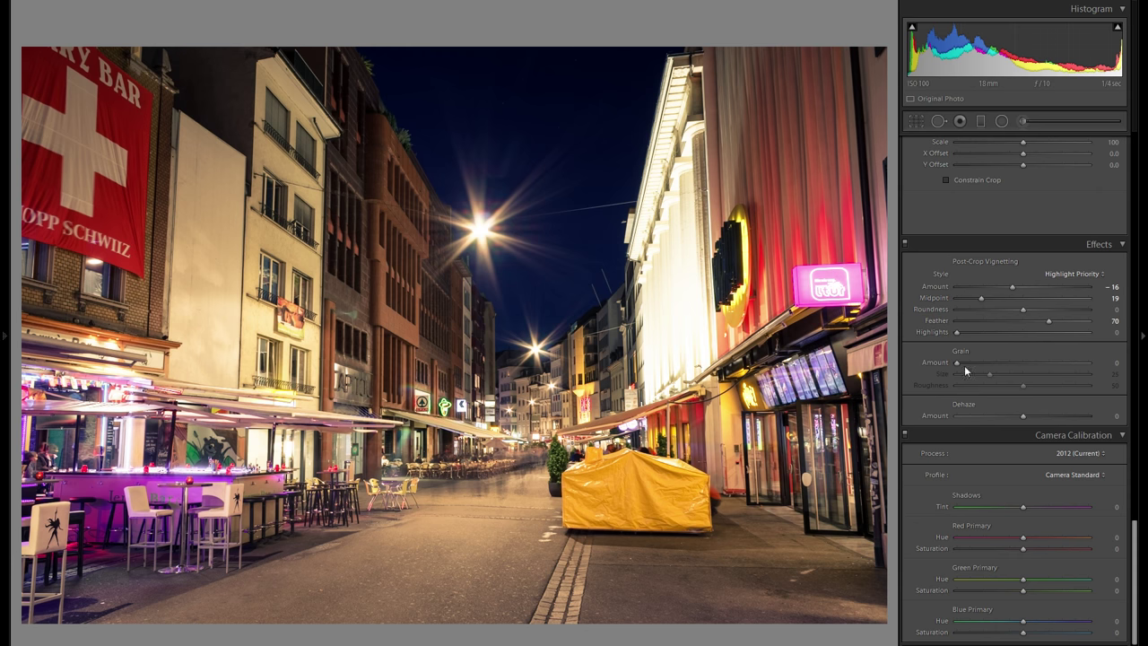
{"action": "left_click", "coordinate": [1073, 480]}
{"action": "left_click", "coordinate": [1079, 486]}
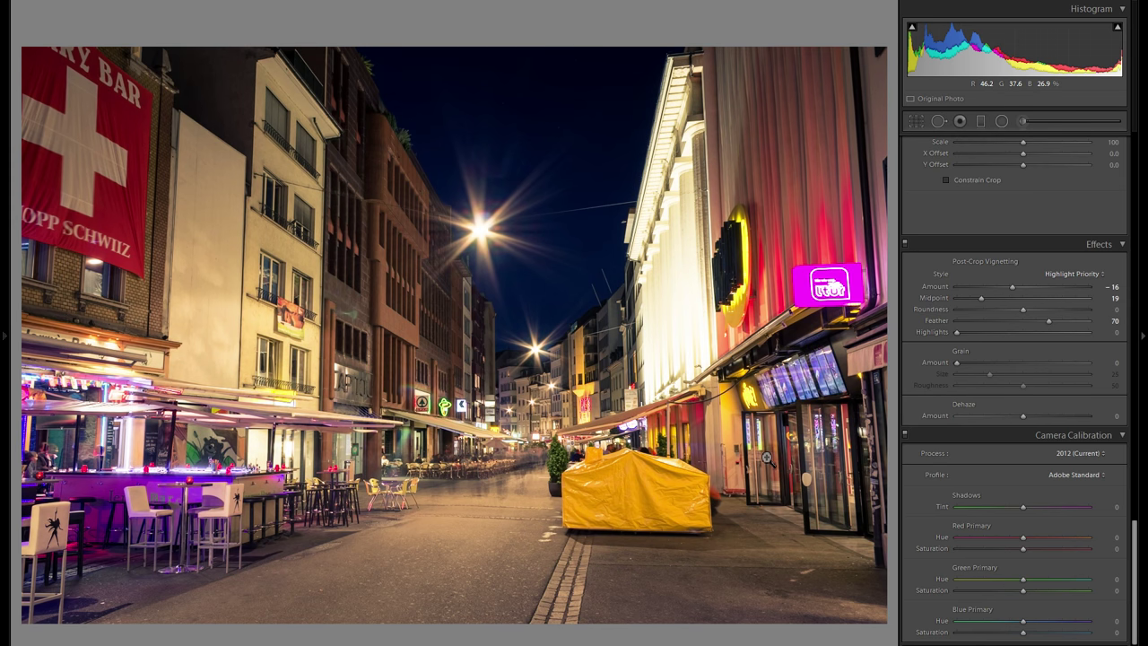
{"action": "left_click", "coordinate": [1078, 474]}
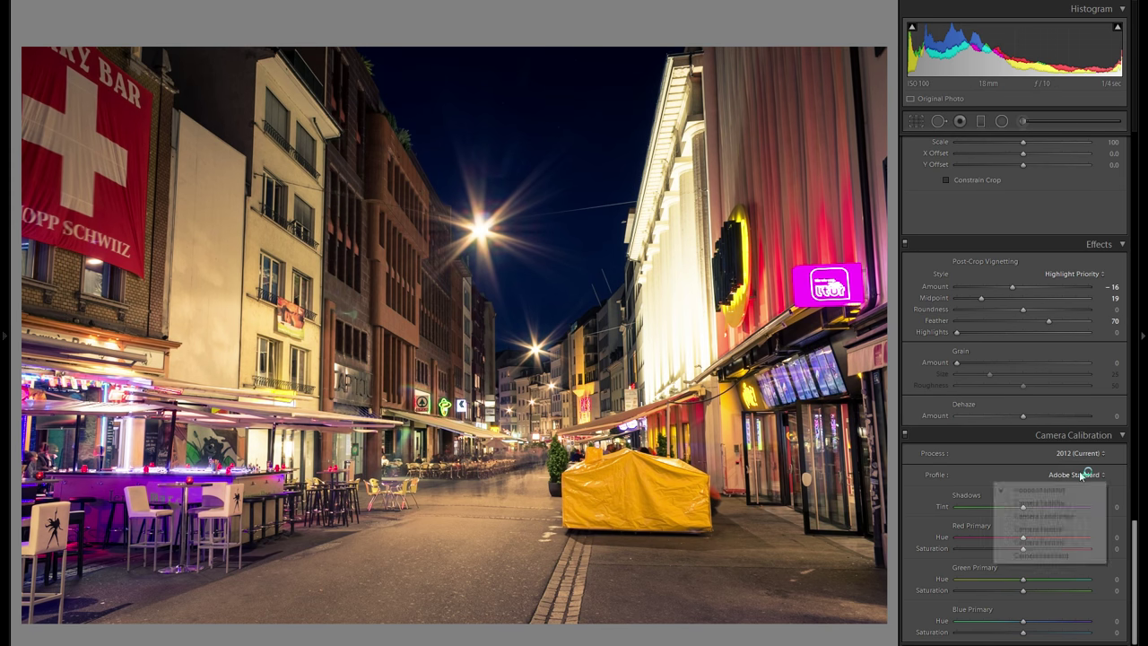
{"action": "left_click", "coordinate": [1073, 555]}
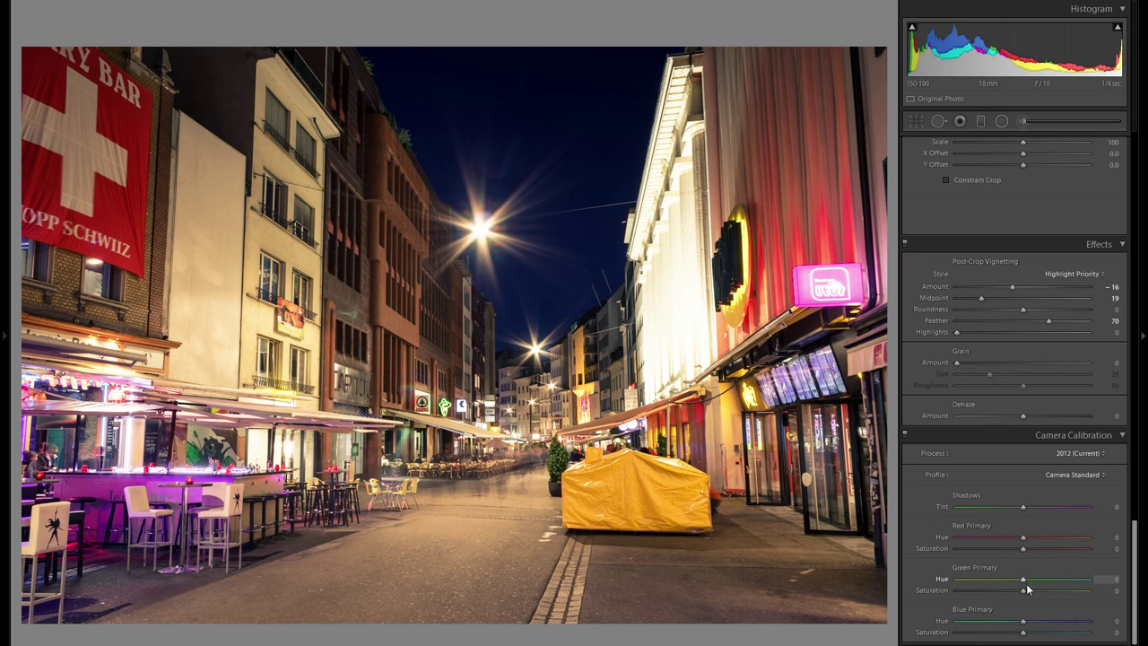
Step: Try the blue primary hue at −61 in the camera calibration and reset it to 0
{"action": "left_click_drag", "start_coordinate": [1023, 623], "coordinate": [982, 622]}
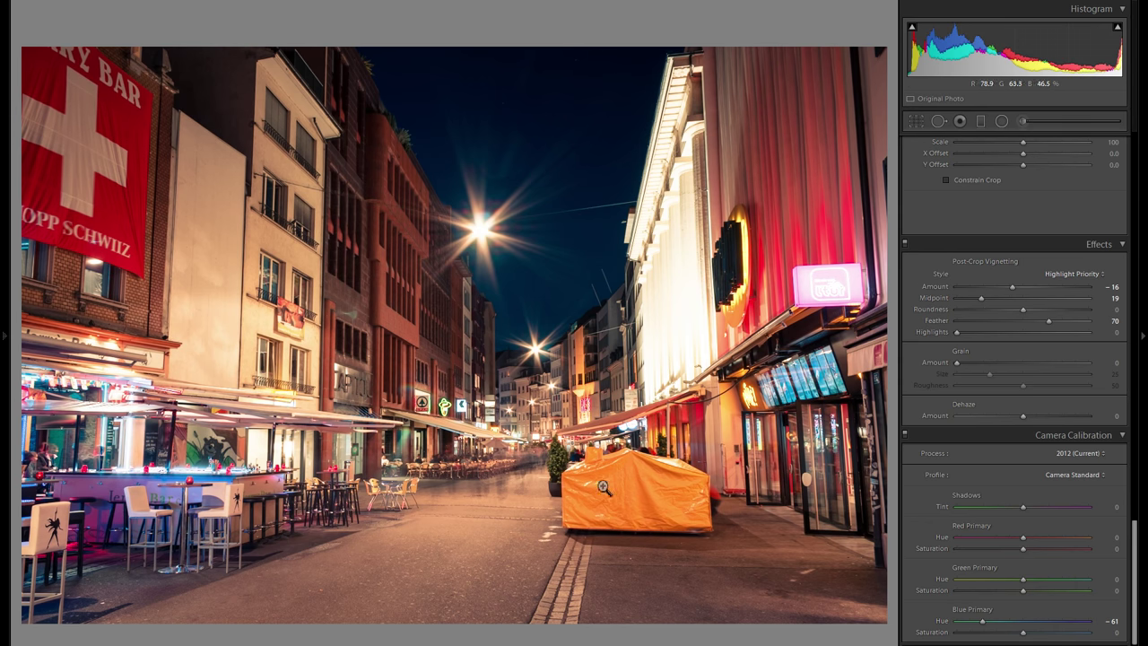
{"action": "double_click", "coordinate": [941, 621]}
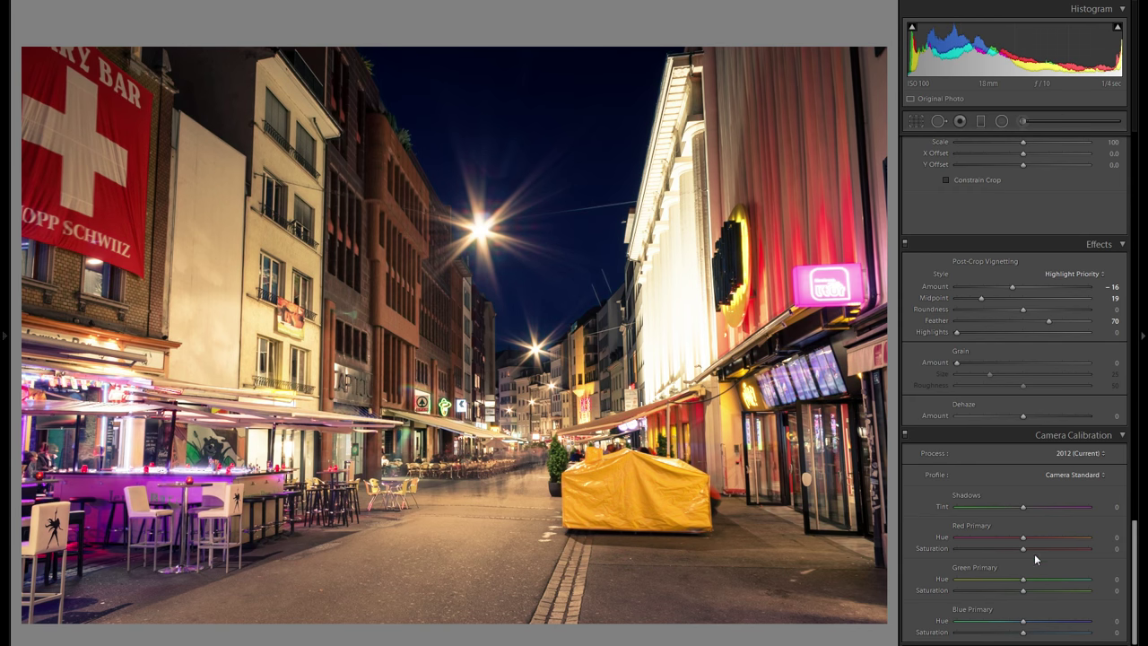
Step: Set the calibration's red primary to hue −8, saturation +14, green primary to hue +8, saturation −14, and blue primary saturation to +7
{"action": "mouse_move", "coordinate": [1022, 536]}
{"action": "left_mouse_down"}
{"action": "mouse_move", "coordinate": [1009, 536]}
{"action": "mouse_move", "coordinate": [1034, 543]}
{"action": "left_mouse_up"}
{"action": "left_click_drag", "start_coordinate": [1011, 541], "coordinate": [1131, 584]}
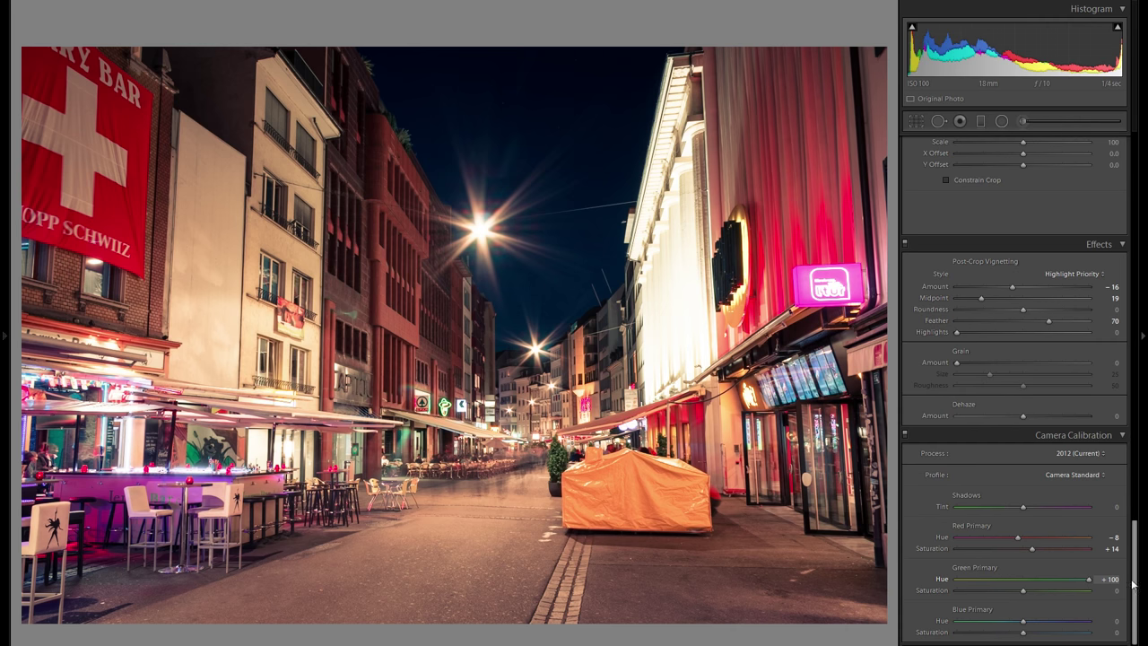
{"action": "left_click_drag", "start_coordinate": [1082, 587], "coordinate": [1013, 592]}
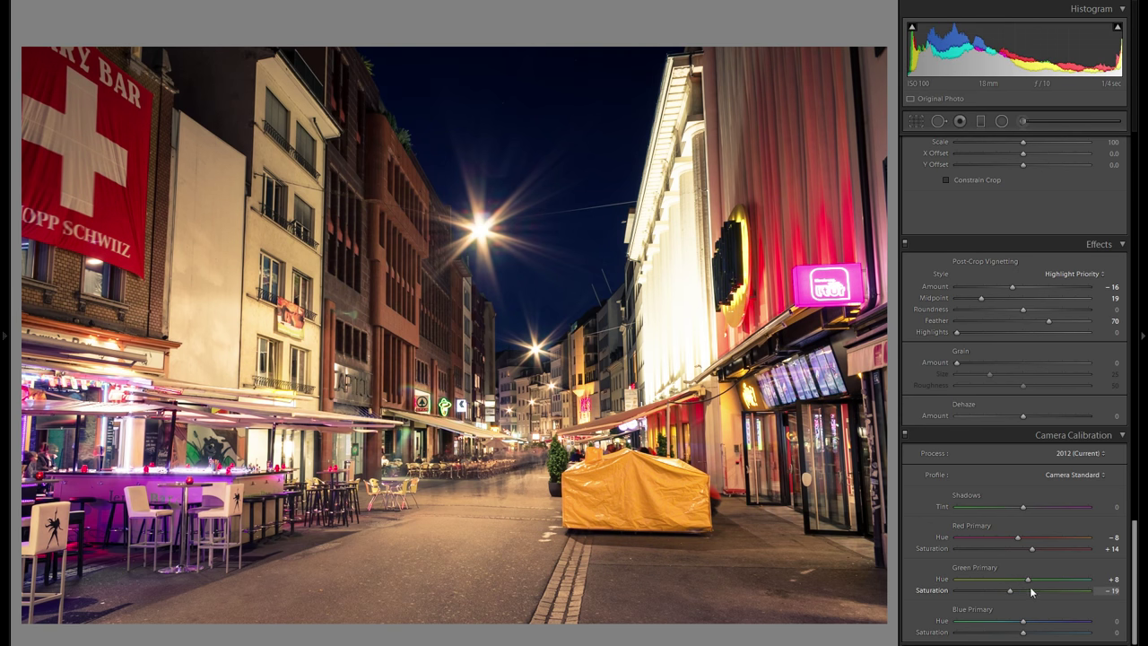
{"action": "left_click_drag", "start_coordinate": [1012, 592], "coordinate": [1023, 625]}
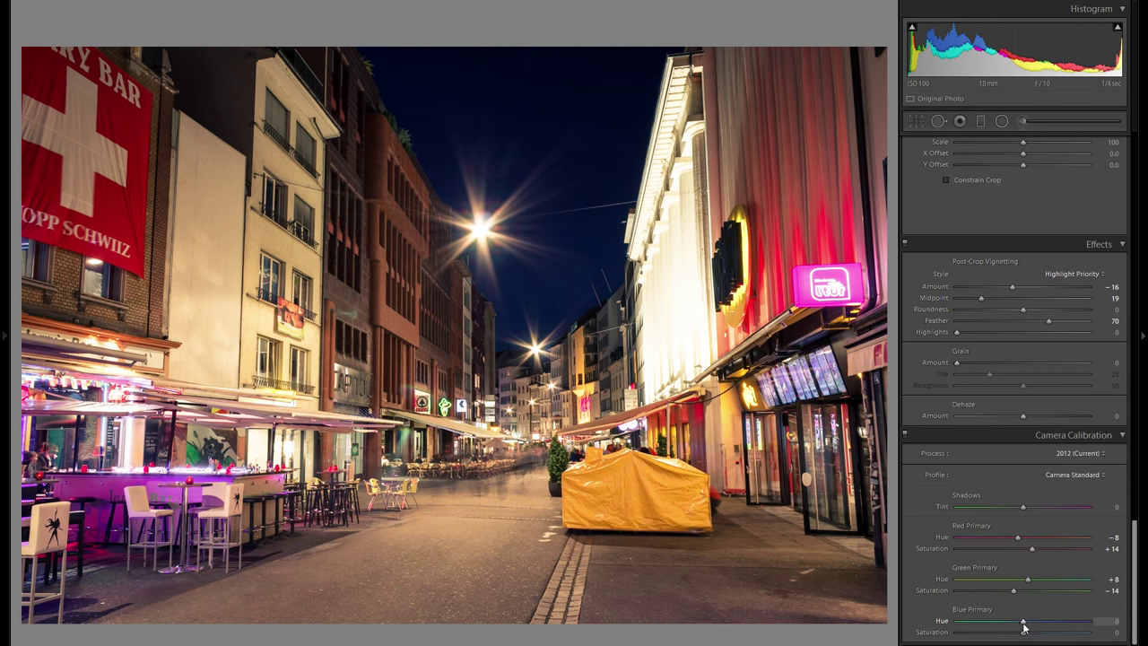
{"action": "mouse_move", "coordinate": [1023, 633]}
{"action": "left_mouse_down"}
{"action": "mouse_move", "coordinate": [1049, 635]}
{"action": "mouse_move", "coordinate": [1031, 637]}
{"action": "left_mouse_up"}
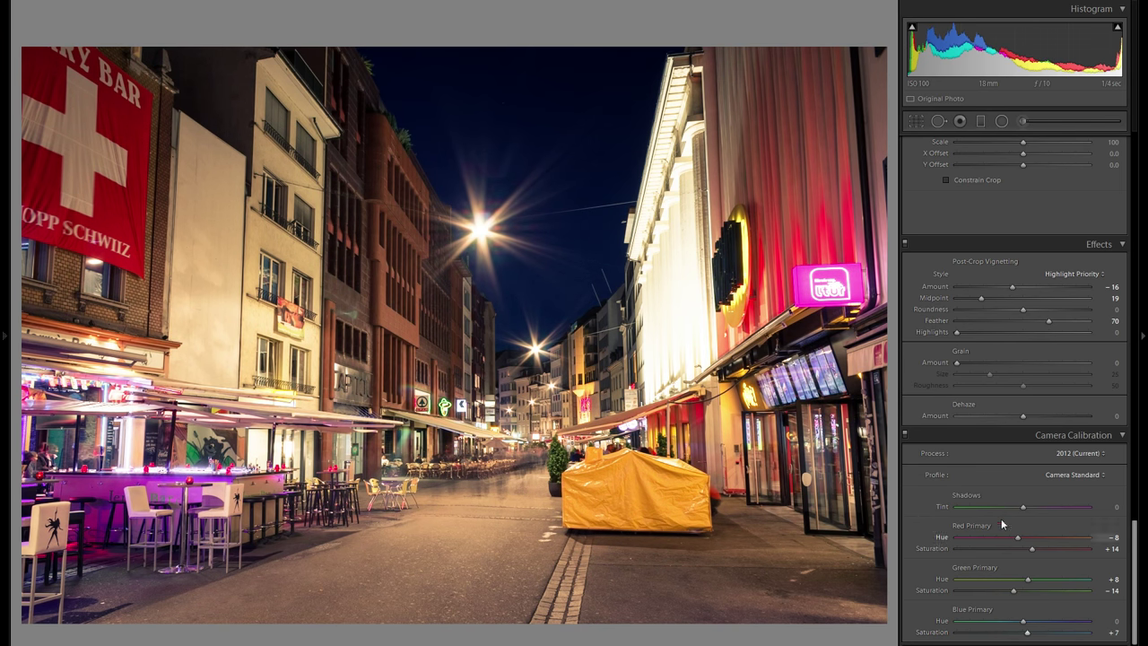
Step: Compare the photo with the camera calibration adjustments switched off and on
{"action": "left_click", "coordinate": [905, 435]}
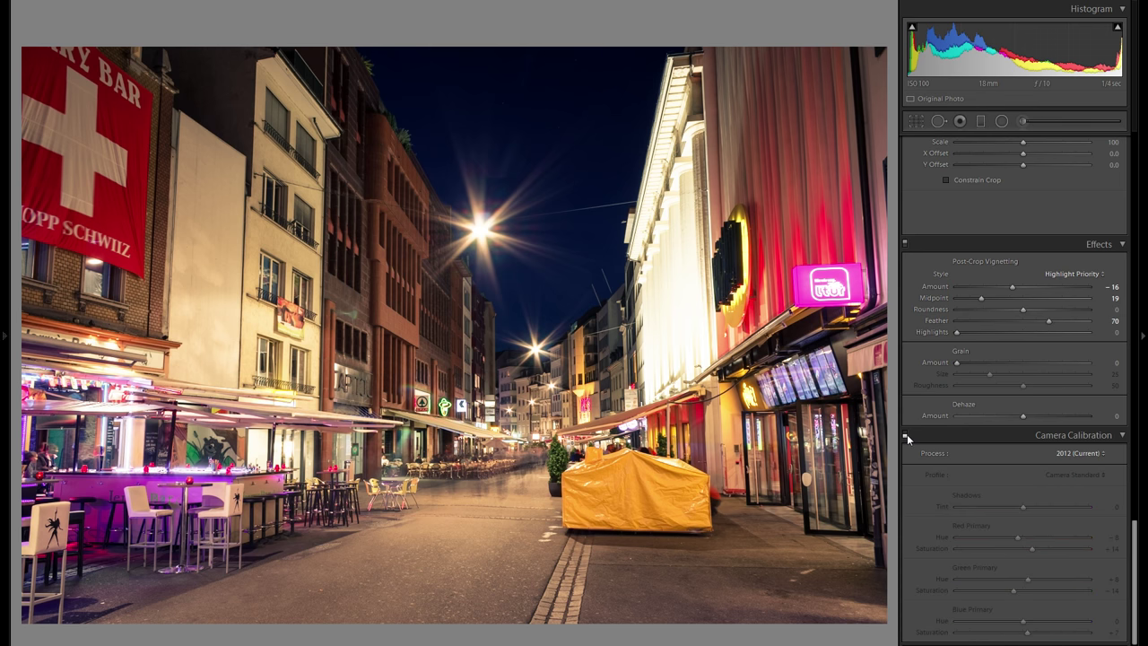
{"action": "left_click", "coordinate": [907, 434]}
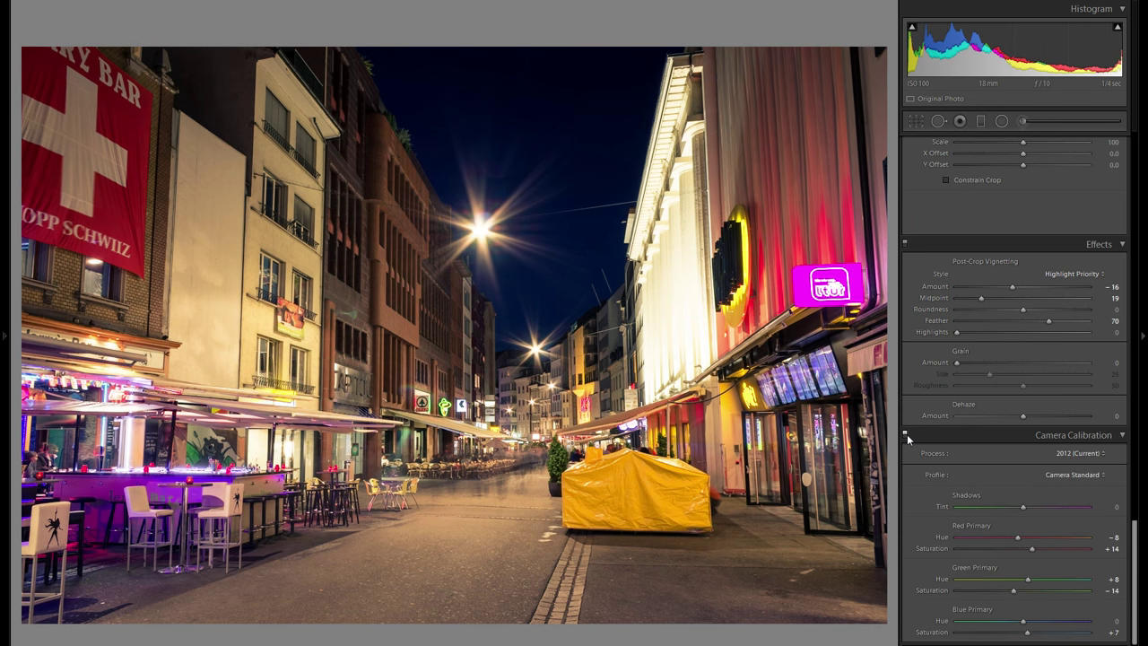
{"action": "left_click", "coordinate": [906, 433]}
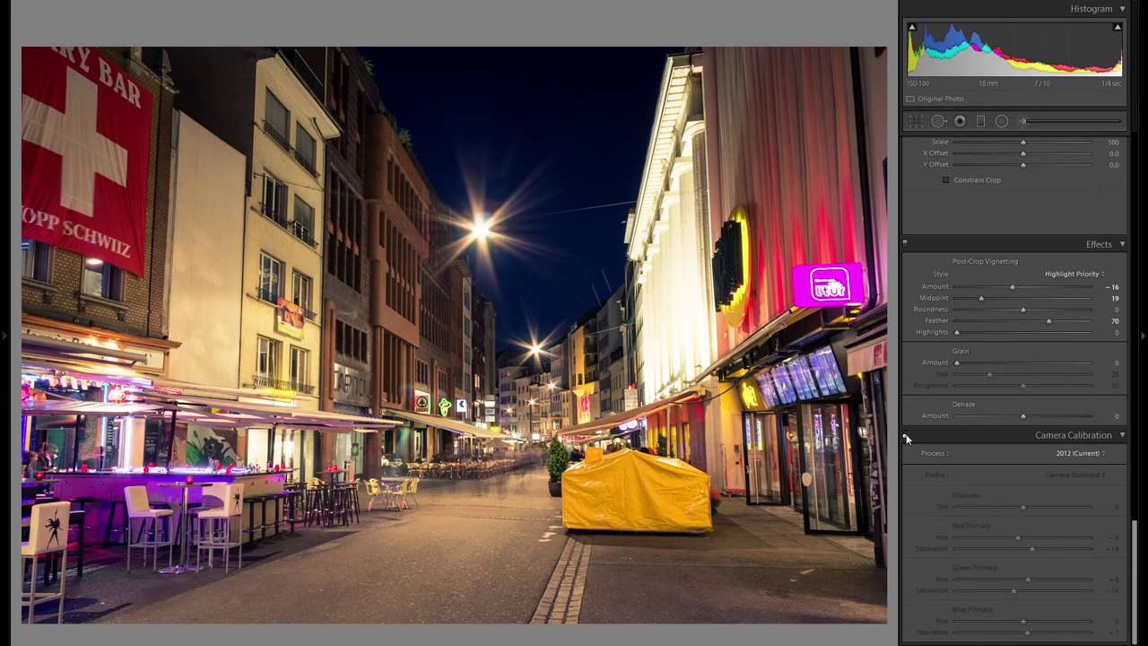
{"action": "left_click", "coordinate": [907, 435]}
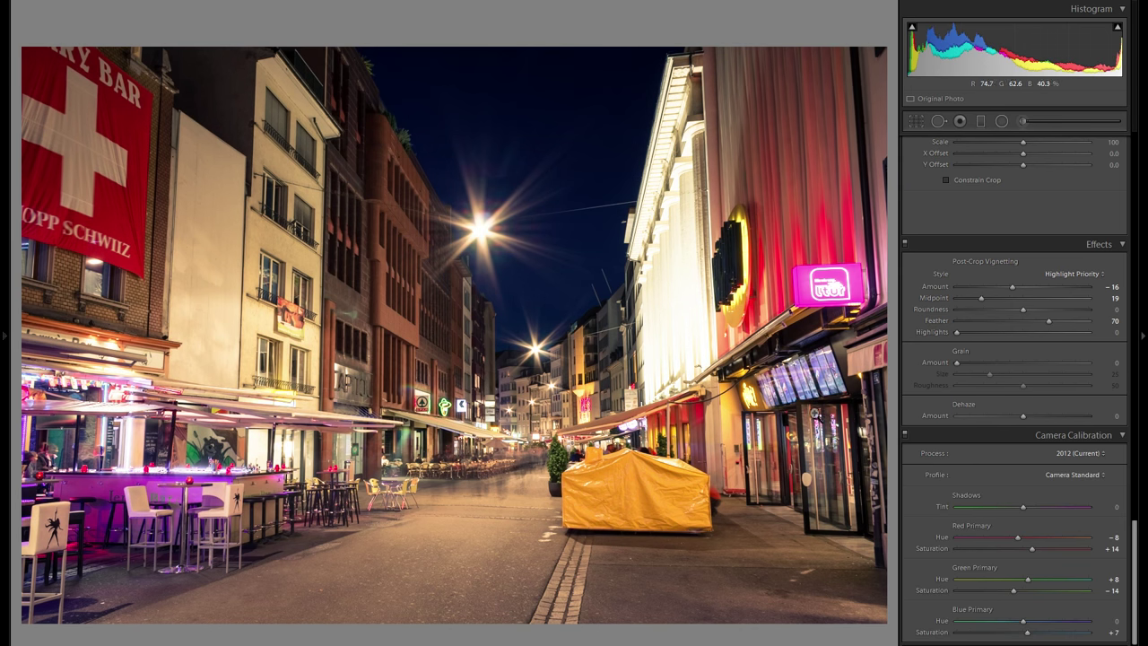
{"action": "left_click", "coordinate": [907, 434]}
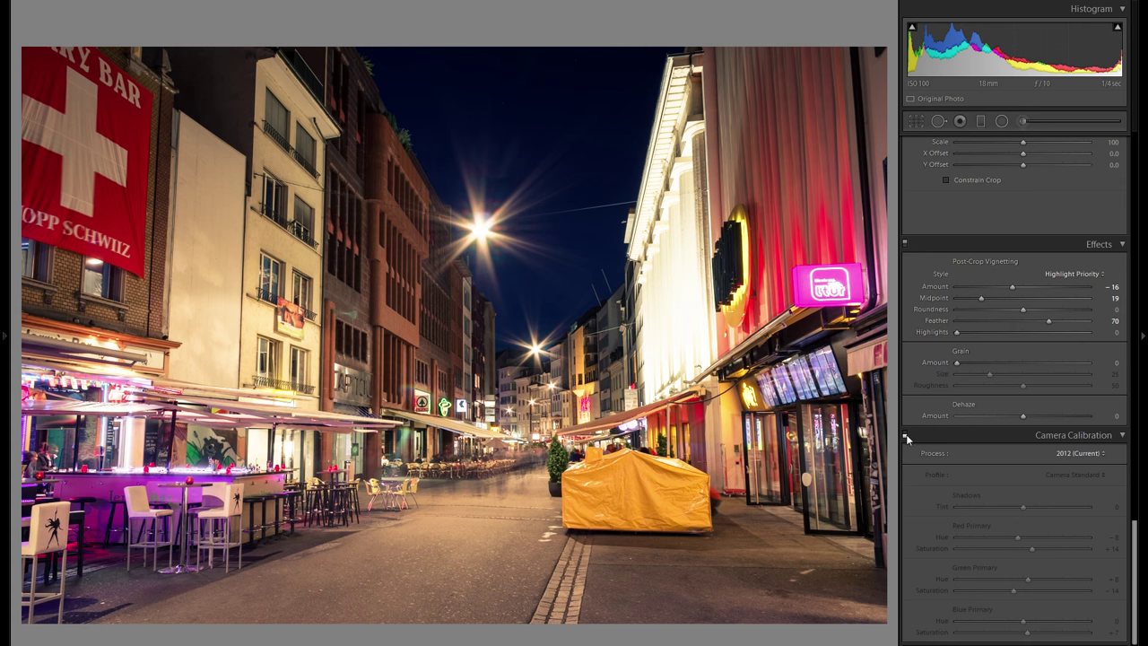
{"action": "left_click", "coordinate": [906, 435]}
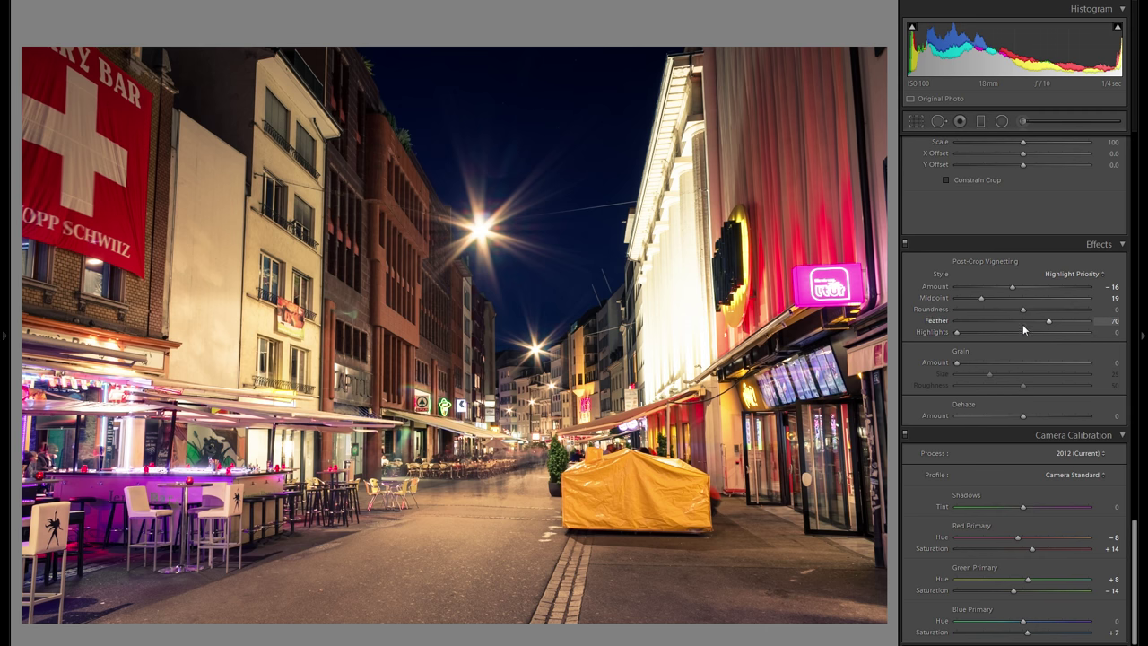
Step: Refine the basic adjustments to exposure +1.58, vibrance −10, saturation −10 and temperature 3131
{"action": "scroll", "coordinate": [1034, 332], "scroll_direction": "up", "scroll_amount": 15}
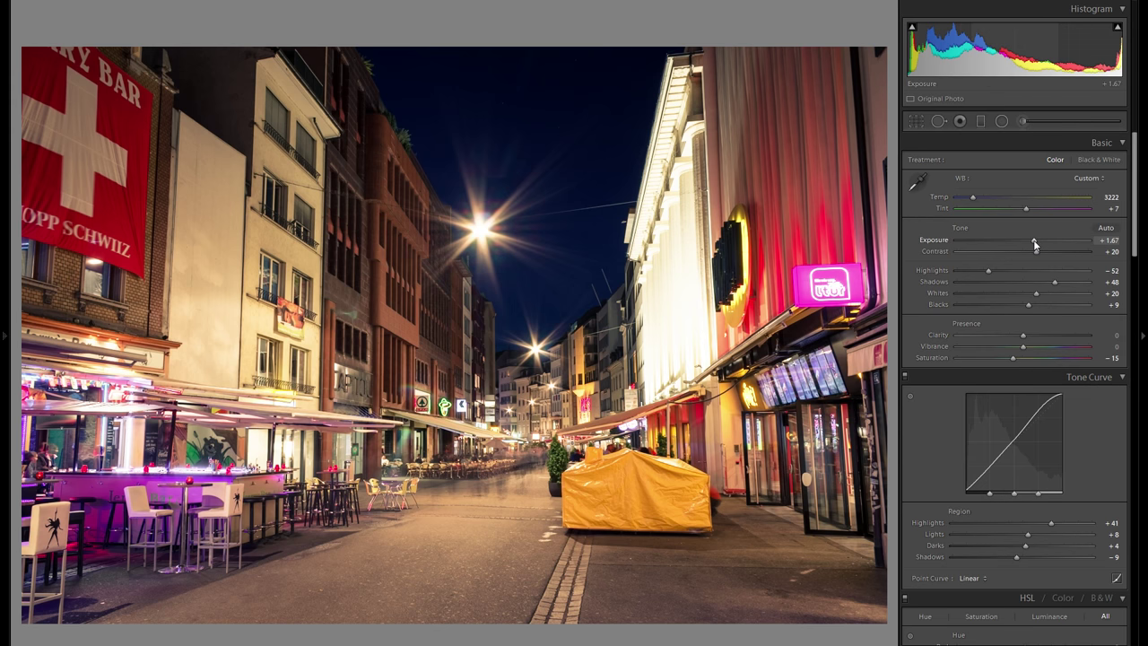
{"action": "left_click_drag", "start_coordinate": [1034, 239], "coordinate": [1033, 239]}
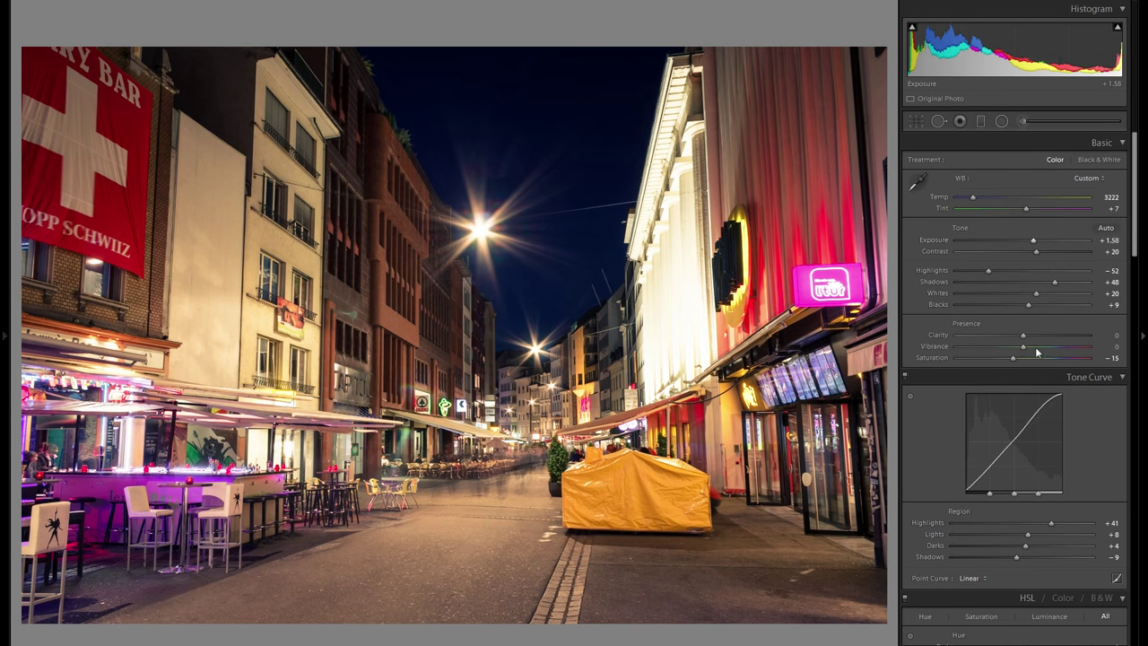
{"action": "mouse_move", "coordinate": [1025, 348]}
{"action": "left_mouse_down"}
{"action": "mouse_move", "coordinate": [1011, 347]}
{"action": "mouse_move", "coordinate": [1045, 342]}
{"action": "mouse_move", "coordinate": [1013, 346]}
{"action": "mouse_move", "coordinate": [1036, 360]}
{"action": "mouse_move", "coordinate": [1014, 357]}
{"action": "left_mouse_up"}
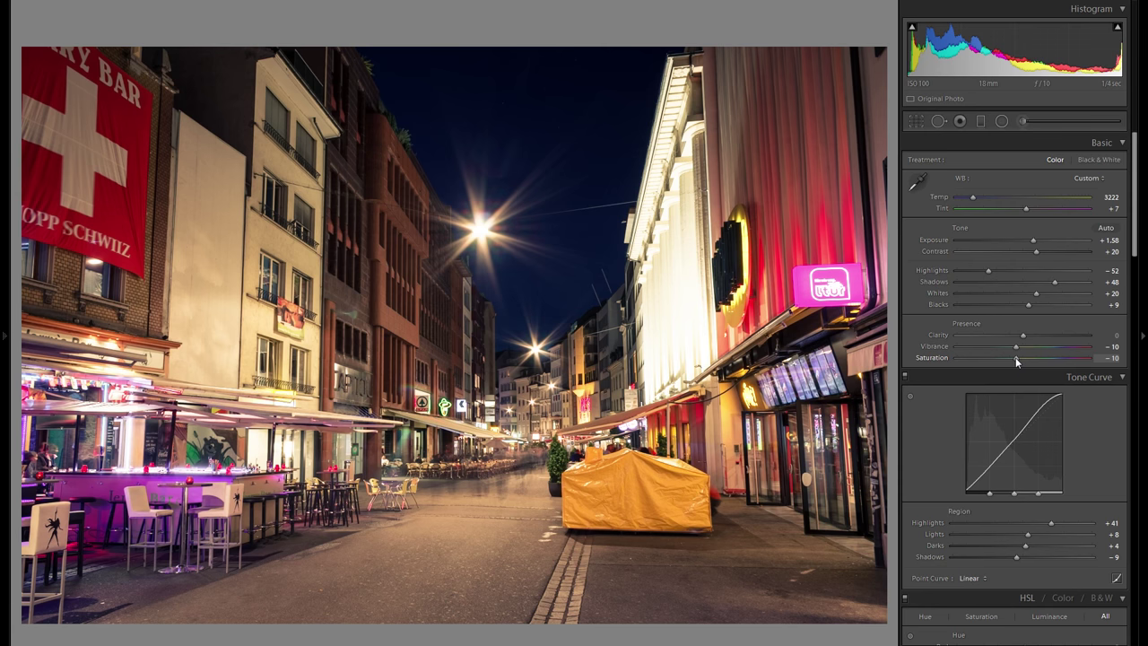
{"action": "left_click_drag", "start_coordinate": [1015, 357], "coordinate": [1017, 357]}
{"action": "left_click_drag", "start_coordinate": [975, 197], "coordinate": [975, 199]}
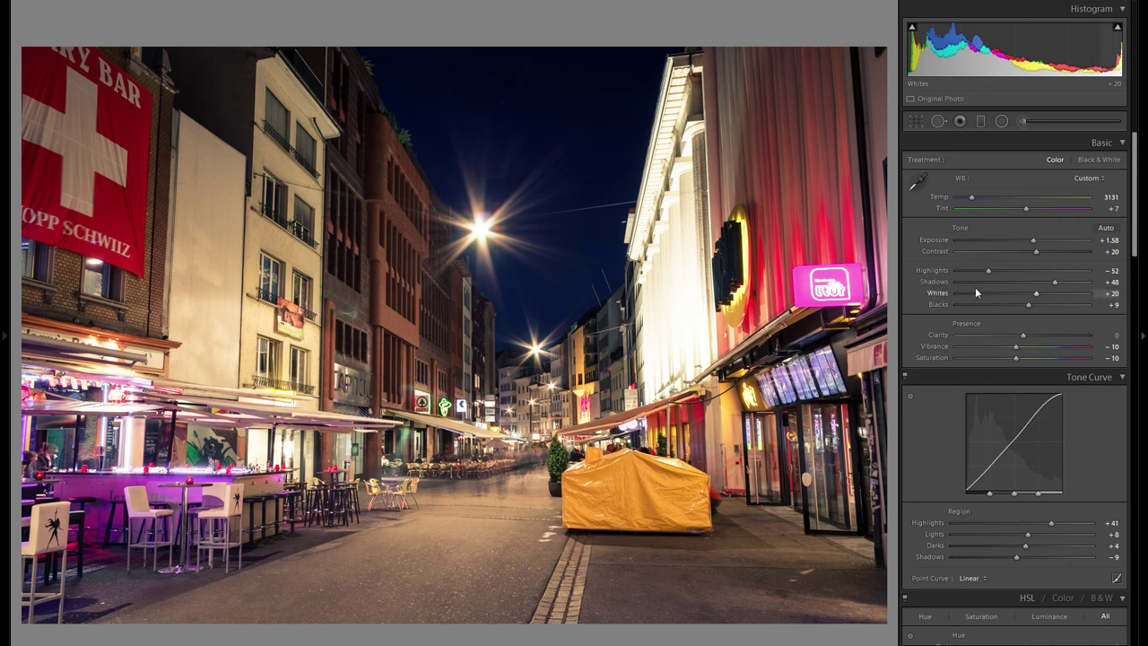
Step: Compare the before and after versions side by side, examining the lamps, café terrace and street up close
{"action": "key", "text": "y"}
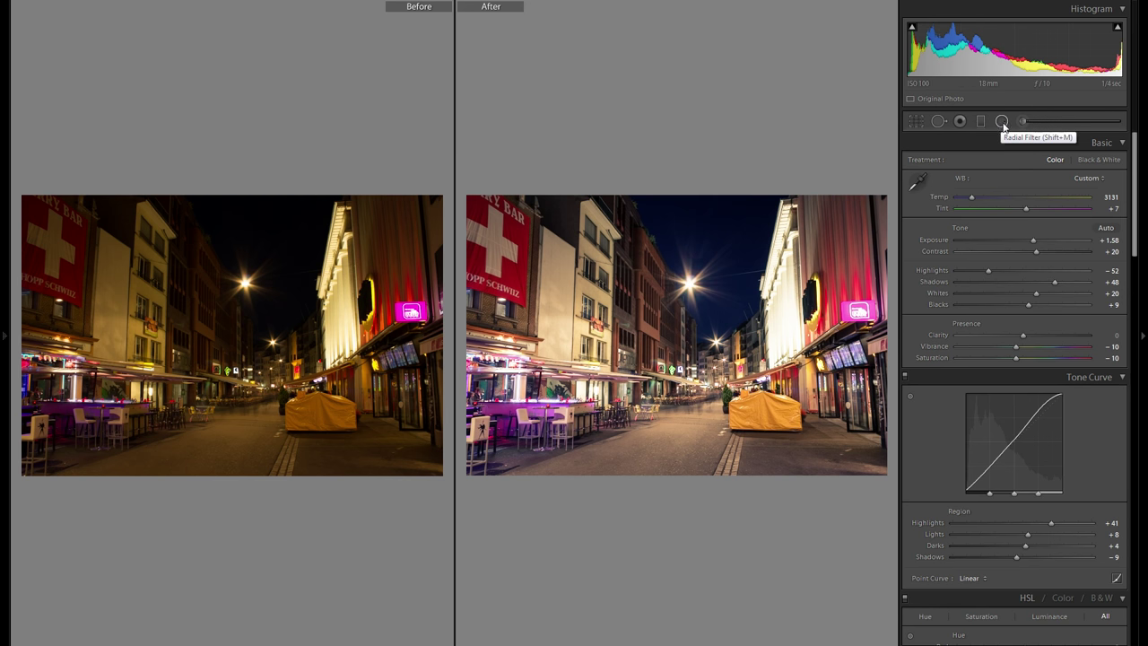
{"action": "left_click", "coordinate": [650, 326]}
{"action": "left_click_drag", "start_coordinate": [638, 346], "coordinate": [506, 306]}
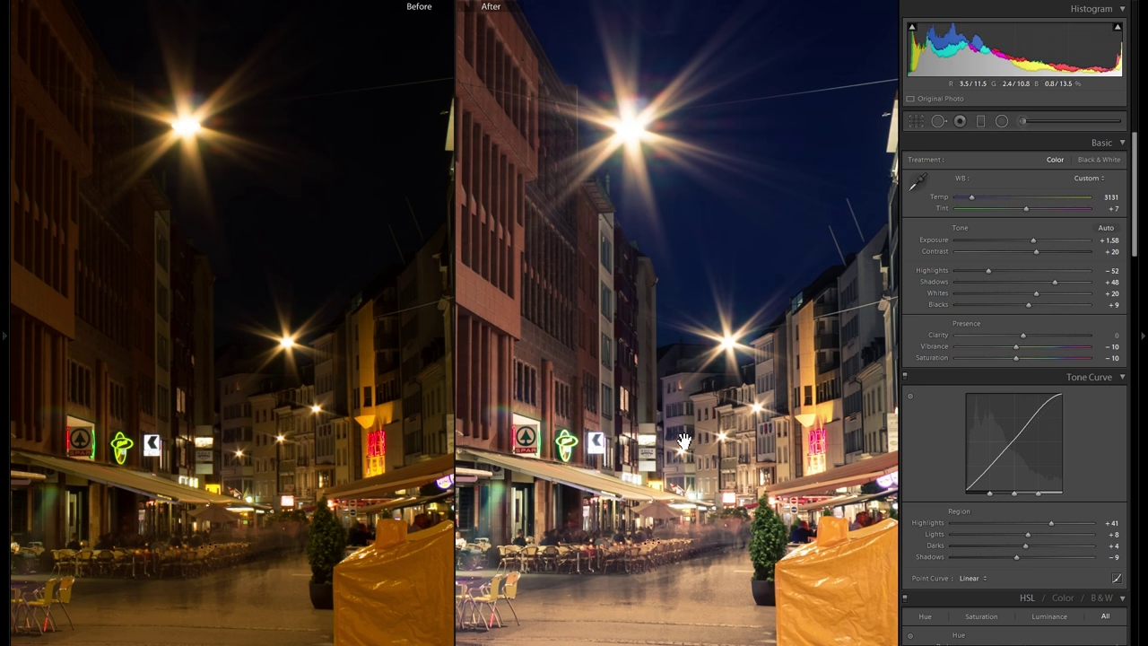
{"action": "left_click_drag", "start_coordinate": [649, 409], "coordinate": [681, 369]}
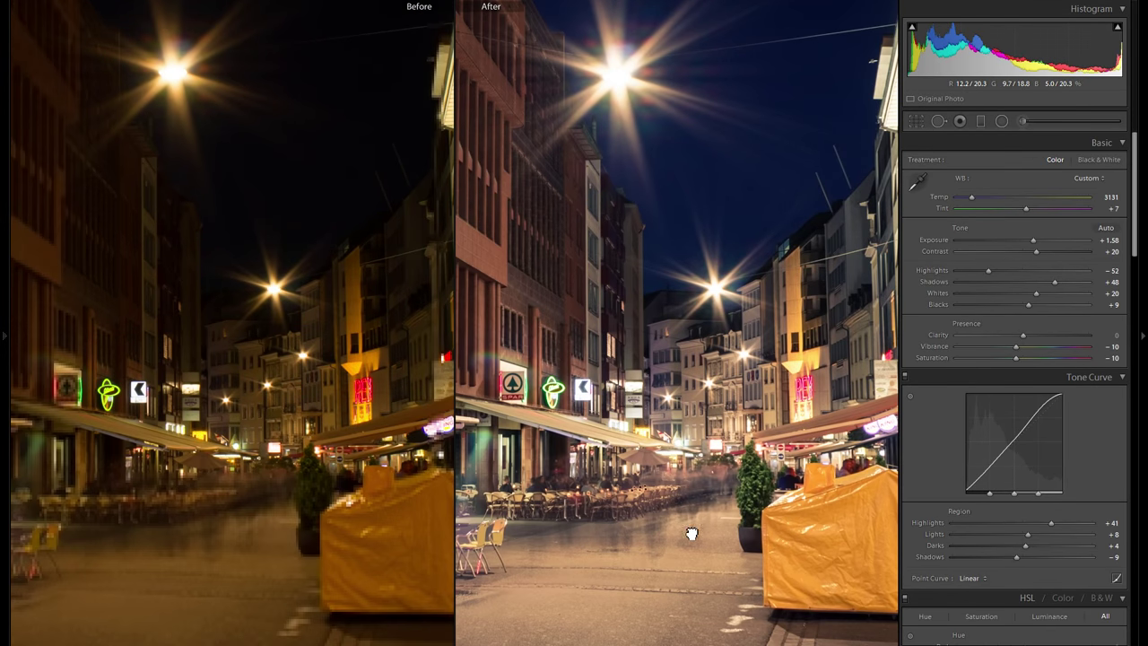
{"action": "left_click_drag", "start_coordinate": [691, 531], "coordinate": [699, 341]}
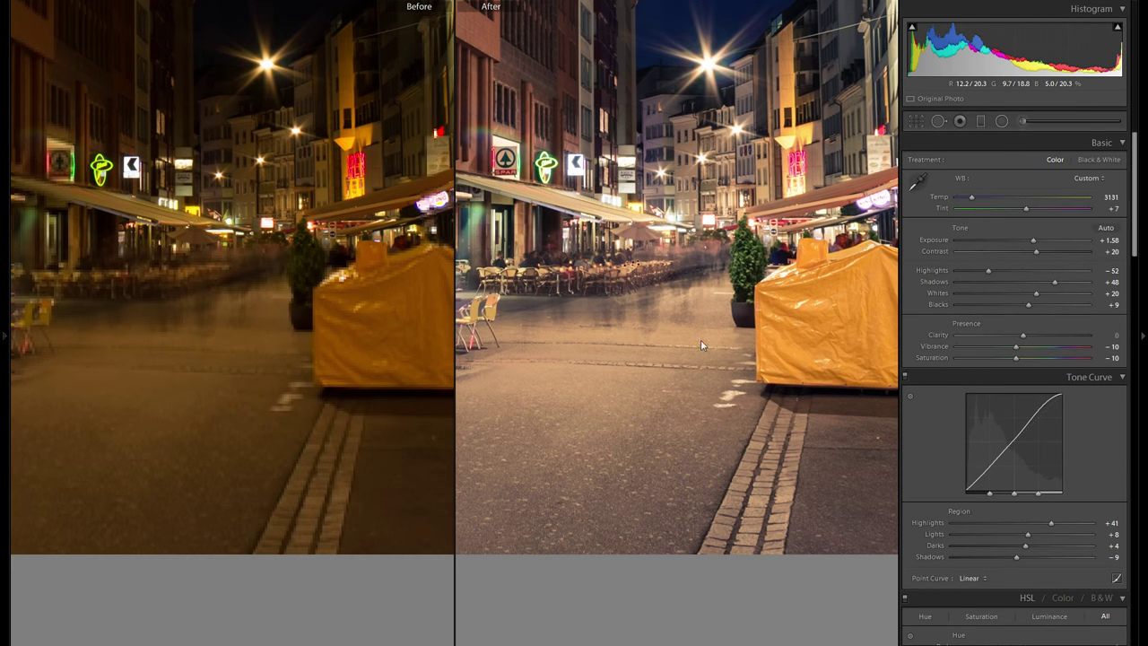
{"action": "left_click", "coordinate": [660, 361]}
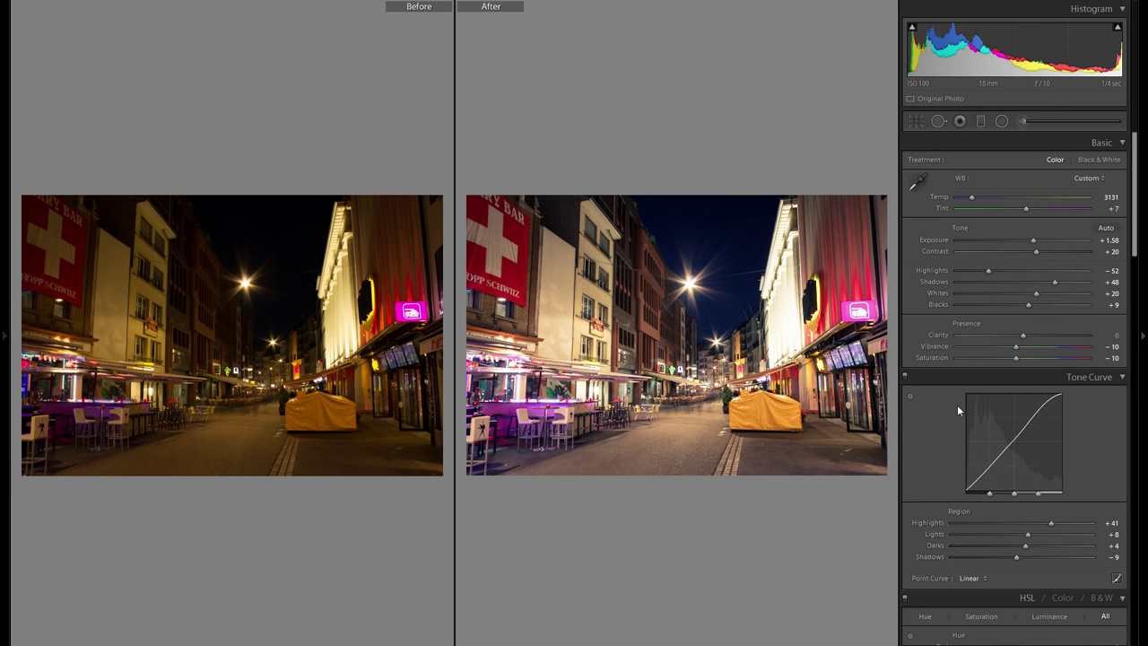
{"action": "key", "text": "y"}
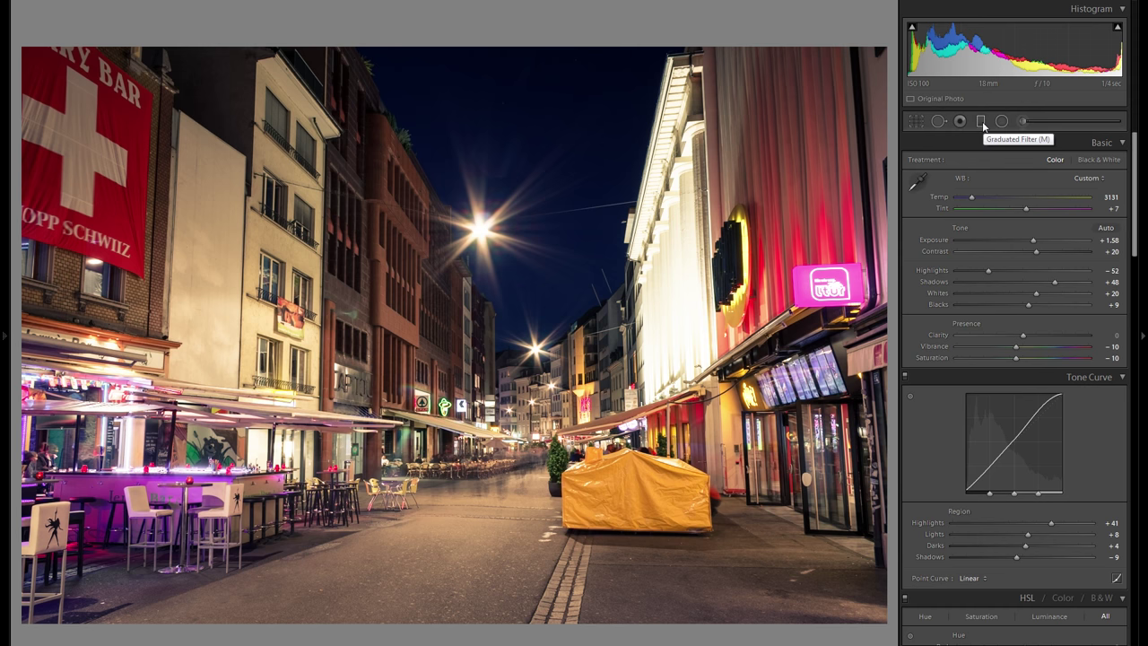
Step: Place a tilted graduated filter over the buildings on the photo's right side, with its clarity reset to 0
{"action": "left_click", "coordinate": [980, 123]}
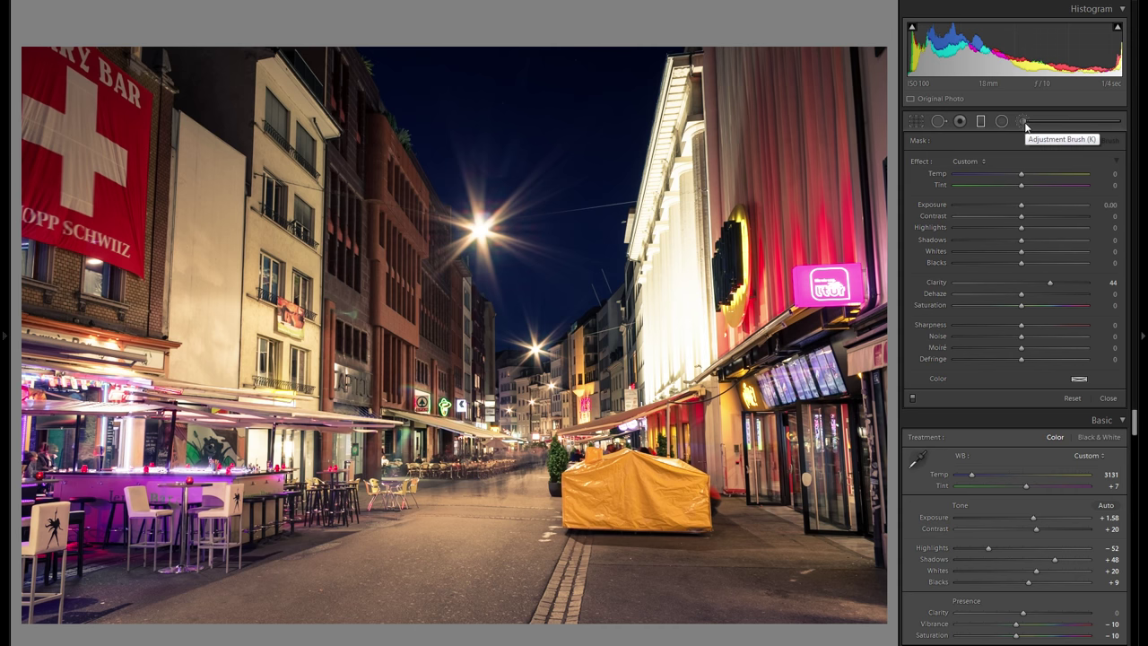
{"action": "double_click", "coordinate": [937, 283]}
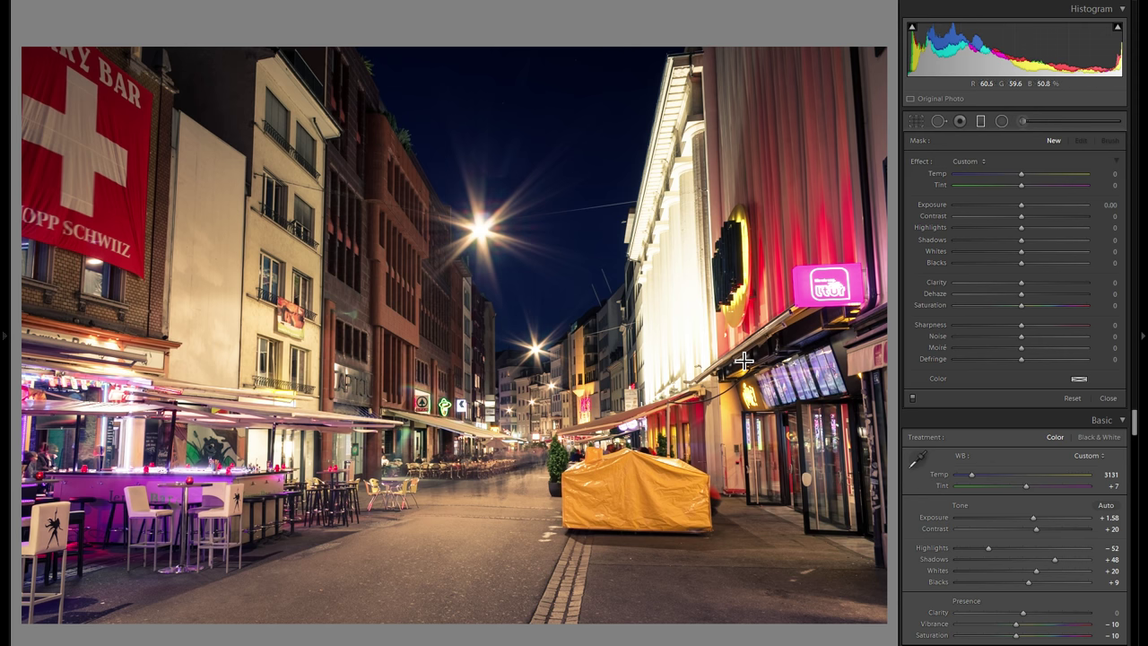
{"action": "left_click_drag", "start_coordinate": [753, 366], "coordinate": [490, 359]}
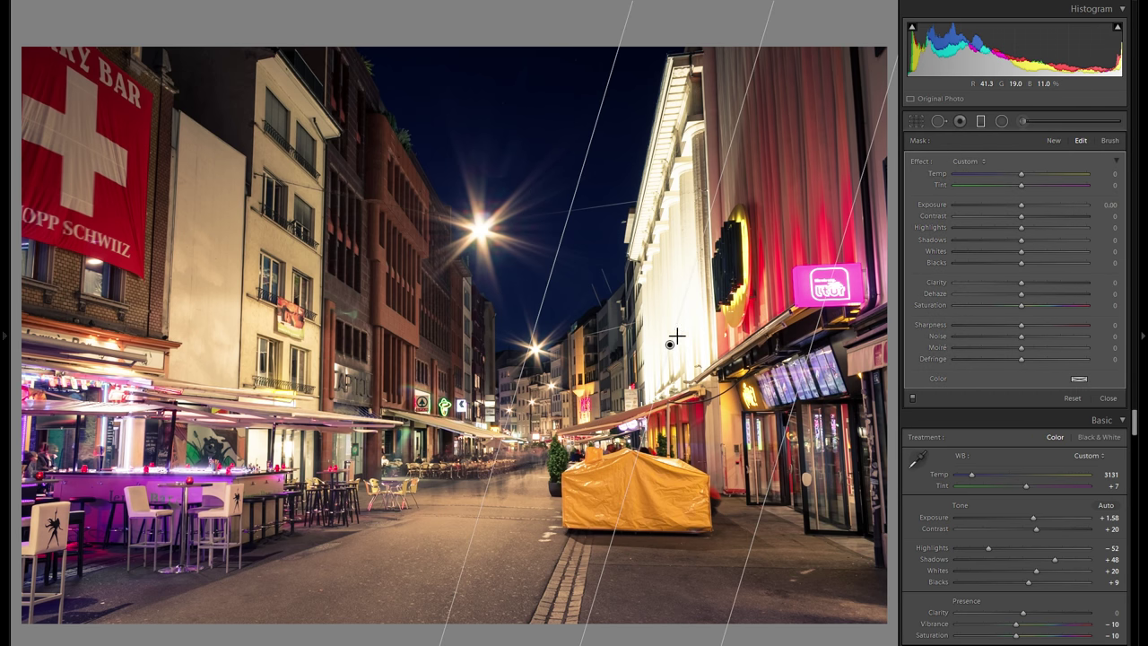
{"action": "left_click_drag", "start_coordinate": [669, 344], "coordinate": [706, 353]}
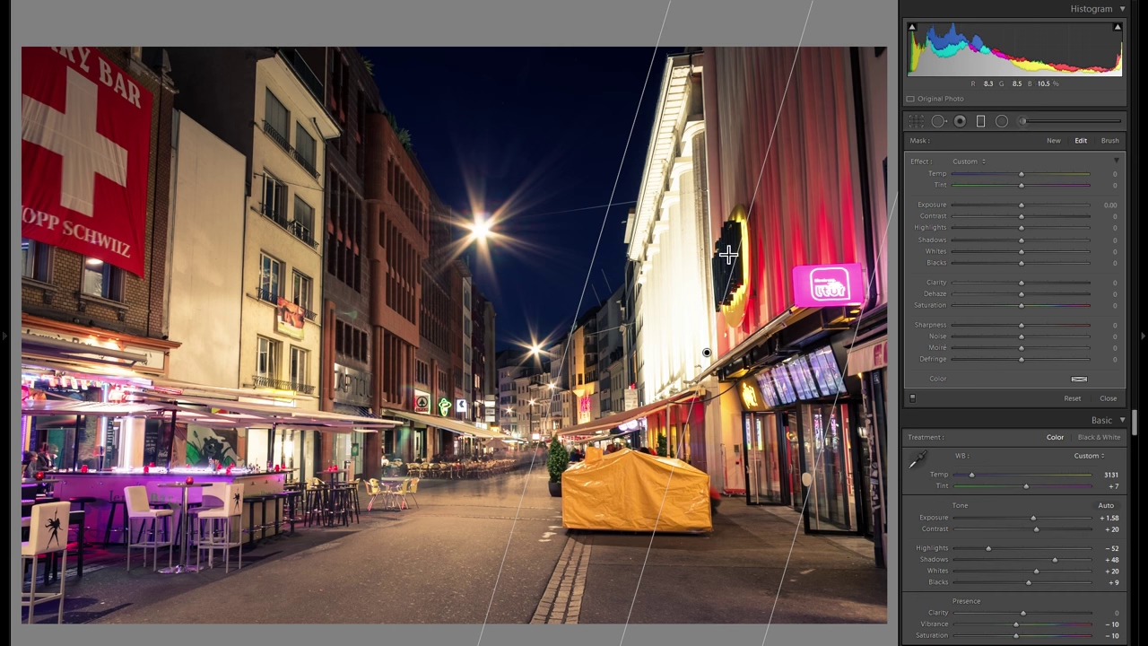
{"action": "left_click_drag", "start_coordinate": [751, 217], "coordinate": [756, 216]}
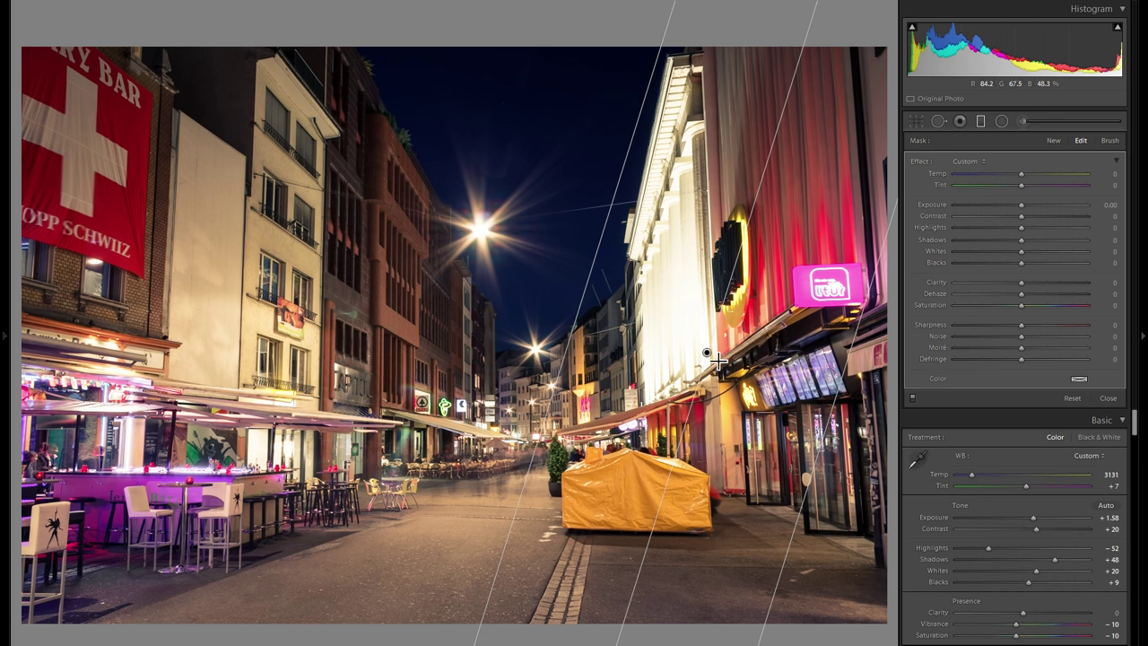
{"action": "left_click_drag", "start_coordinate": [719, 354], "coordinate": [766, 355]}
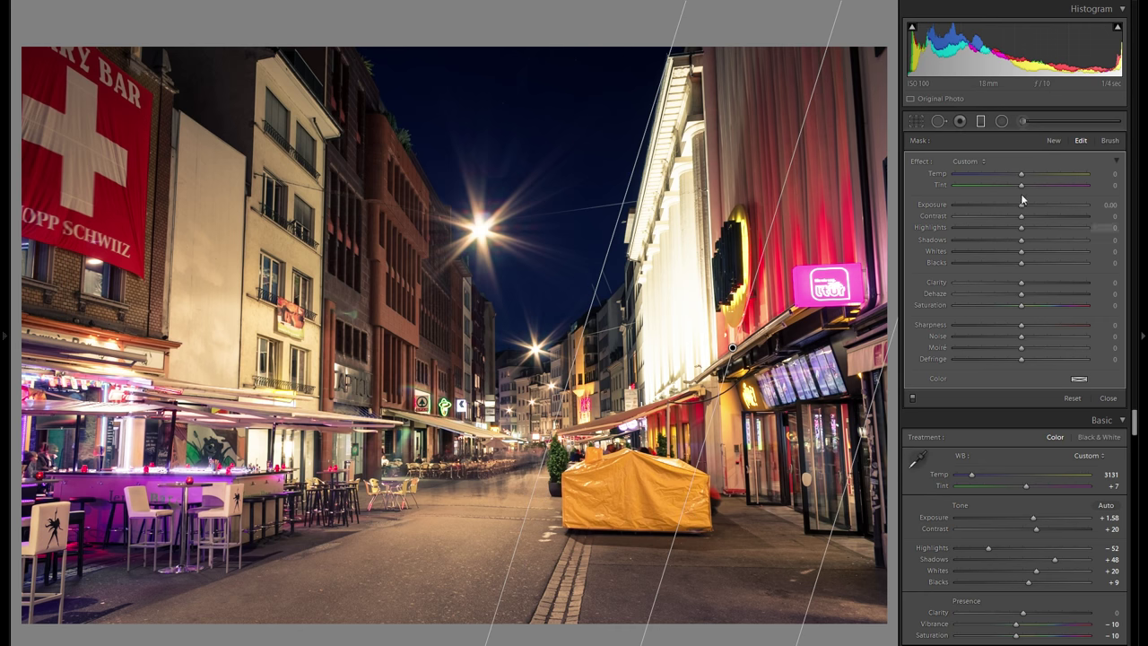
Step: Darken the right-side graduated filter to exposure −1.28 and shift it slightly toward the middle of the street
{"action": "left_click_drag", "start_coordinate": [1019, 205], "coordinate": [1002, 203]}
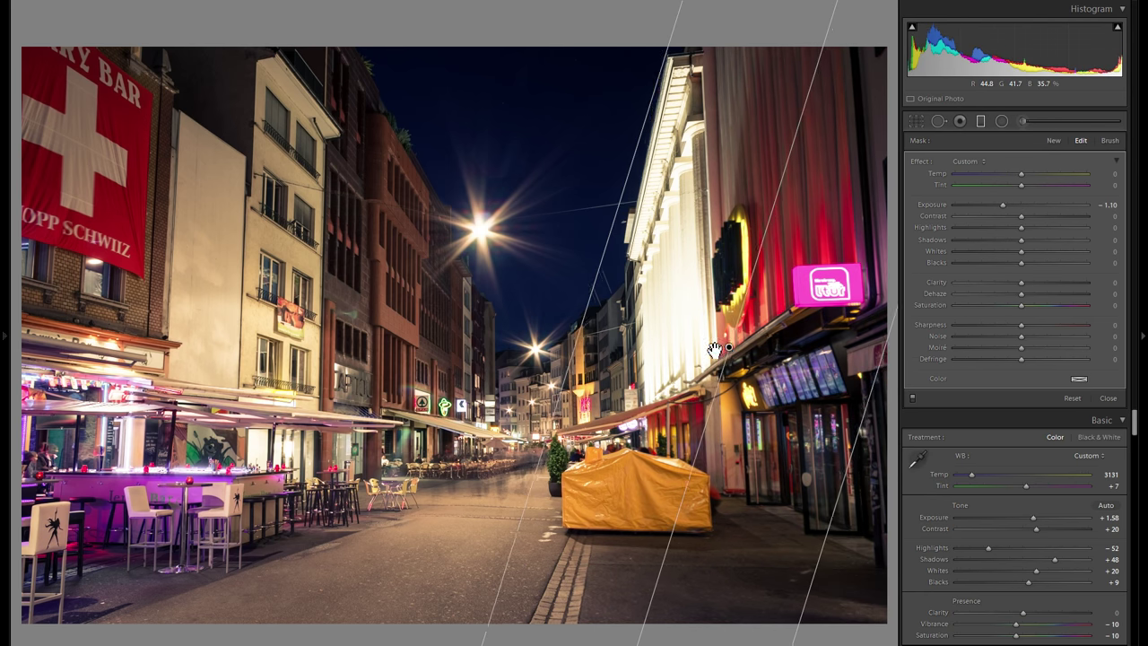
{"action": "left_click_drag", "start_coordinate": [561, 305], "coordinate": [574, 308]}
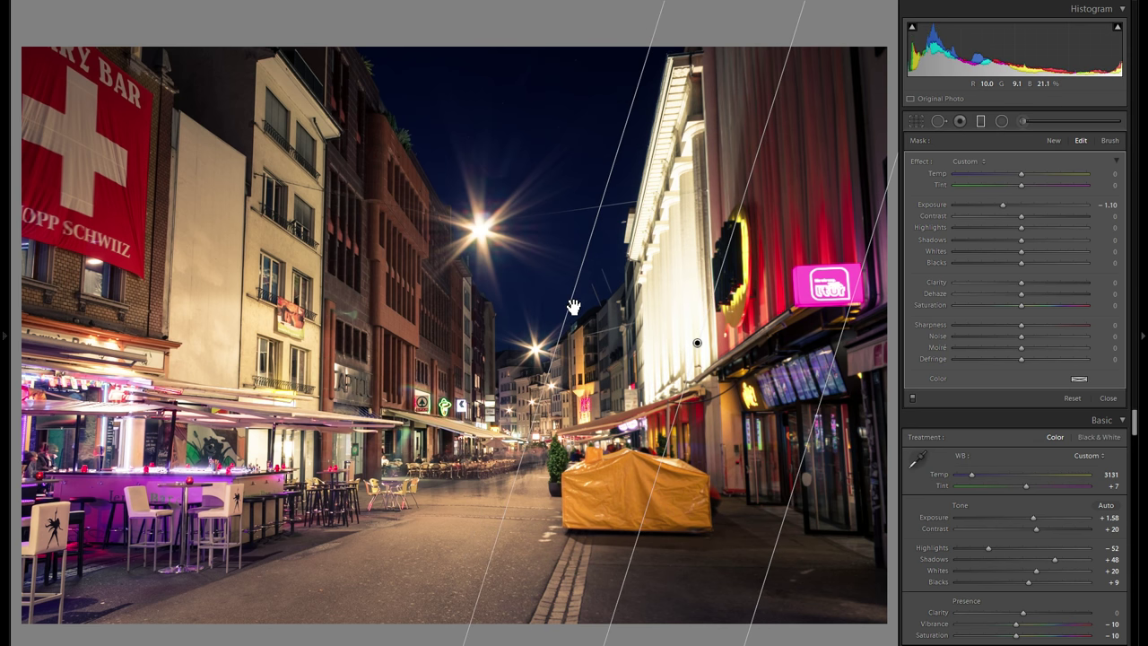
{"action": "left_click_drag", "start_coordinate": [1001, 205], "coordinate": [1000, 204]}
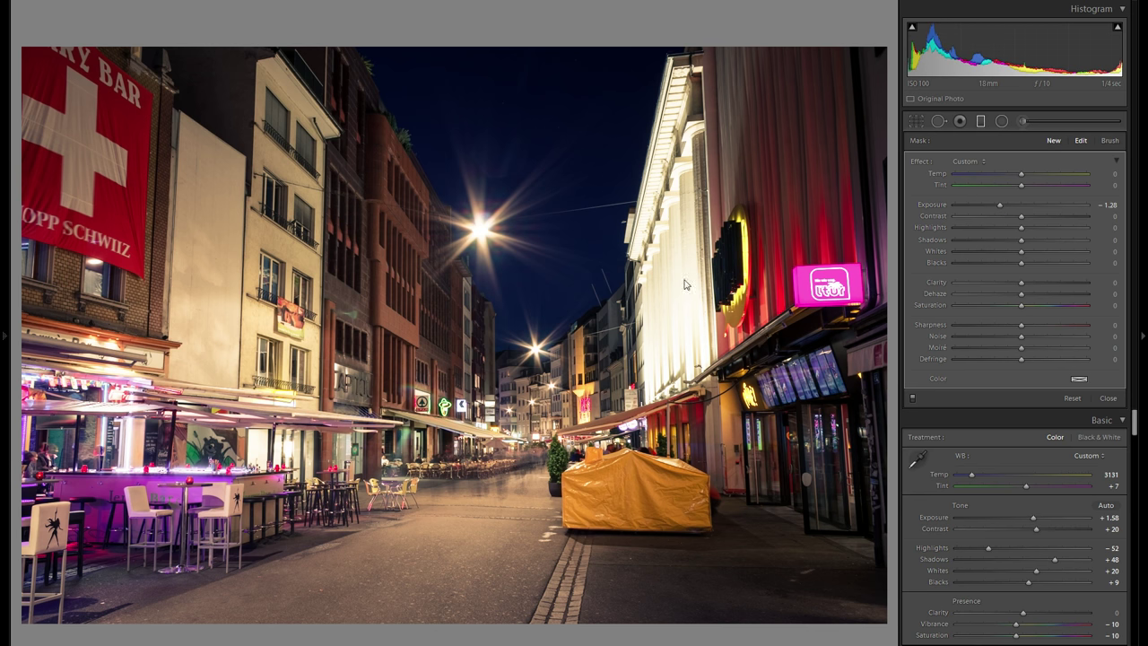
Step: Add a second tilted graduated filter over the bar and buildings on the photo's left side, with exposure −1.03, and adjust its spread and position
{"action": "left_click", "coordinate": [342, 429]}
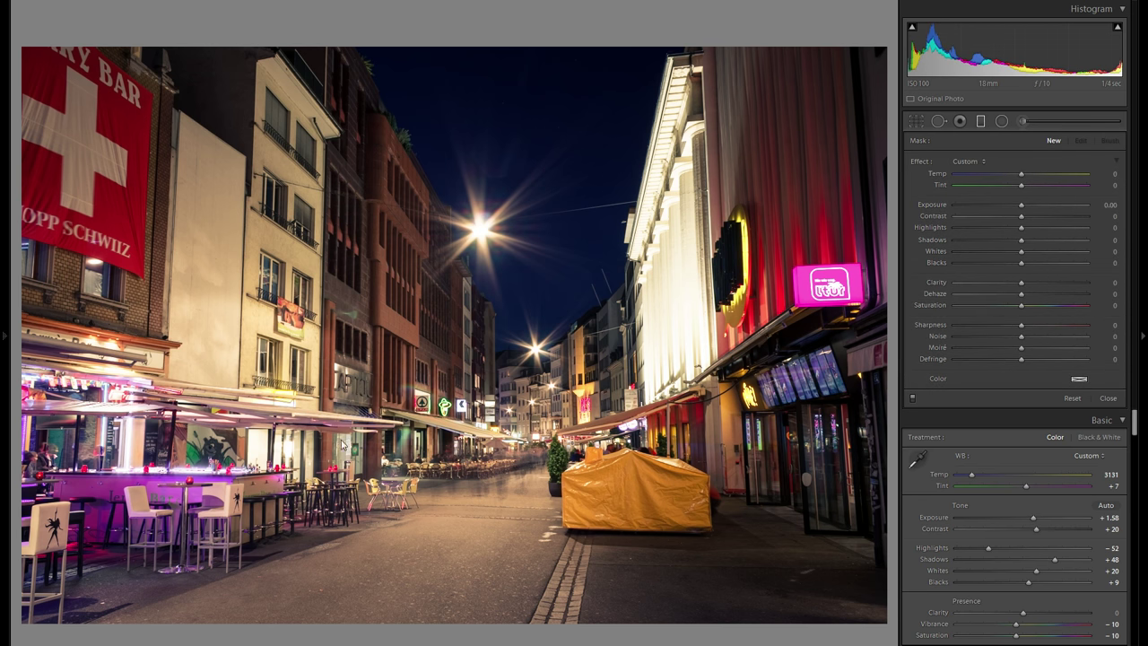
{"action": "left_click_drag", "start_coordinate": [436, 371], "coordinate": [235, 438]}
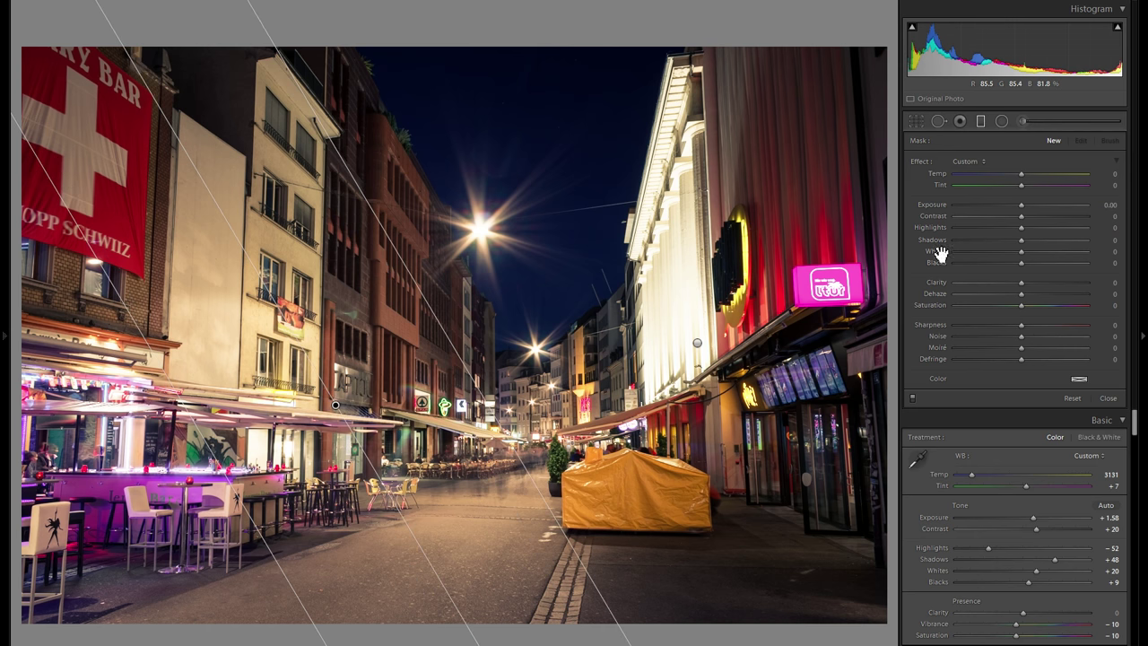
{"action": "mouse_move", "coordinate": [1020, 205]}
{"action": "left_mouse_down"}
{"action": "mouse_move", "coordinate": [965, 205]}
{"action": "mouse_move", "coordinate": [1000, 207]}
{"action": "left_mouse_up"}
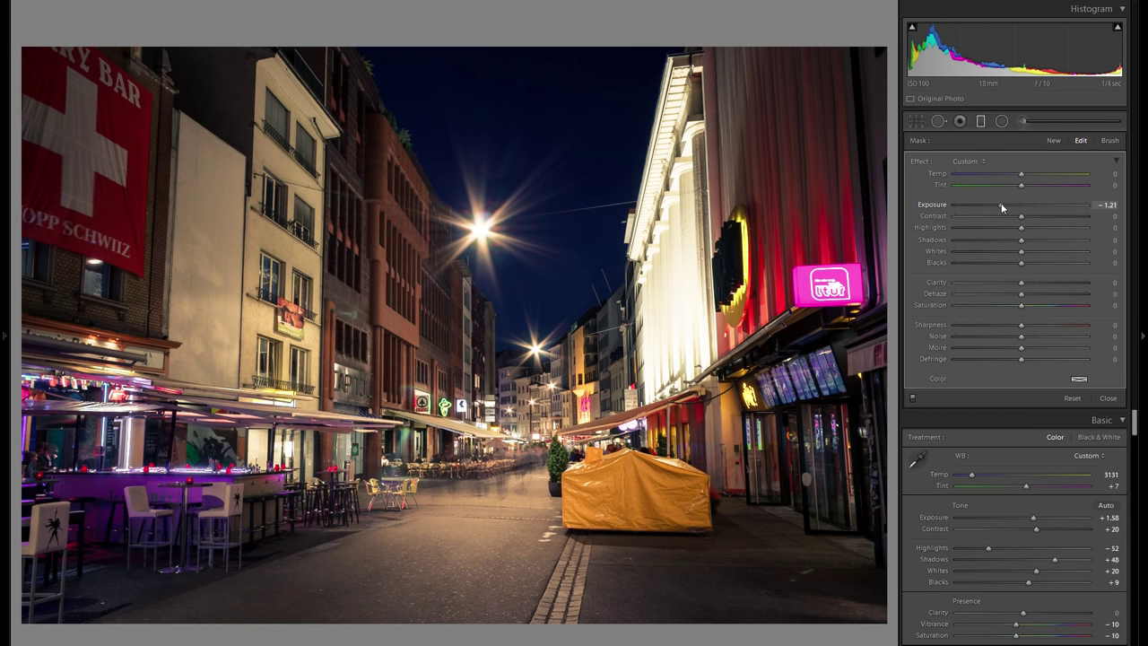
{"action": "left_click_drag", "start_coordinate": [1003, 207], "coordinate": [1003, 207]}
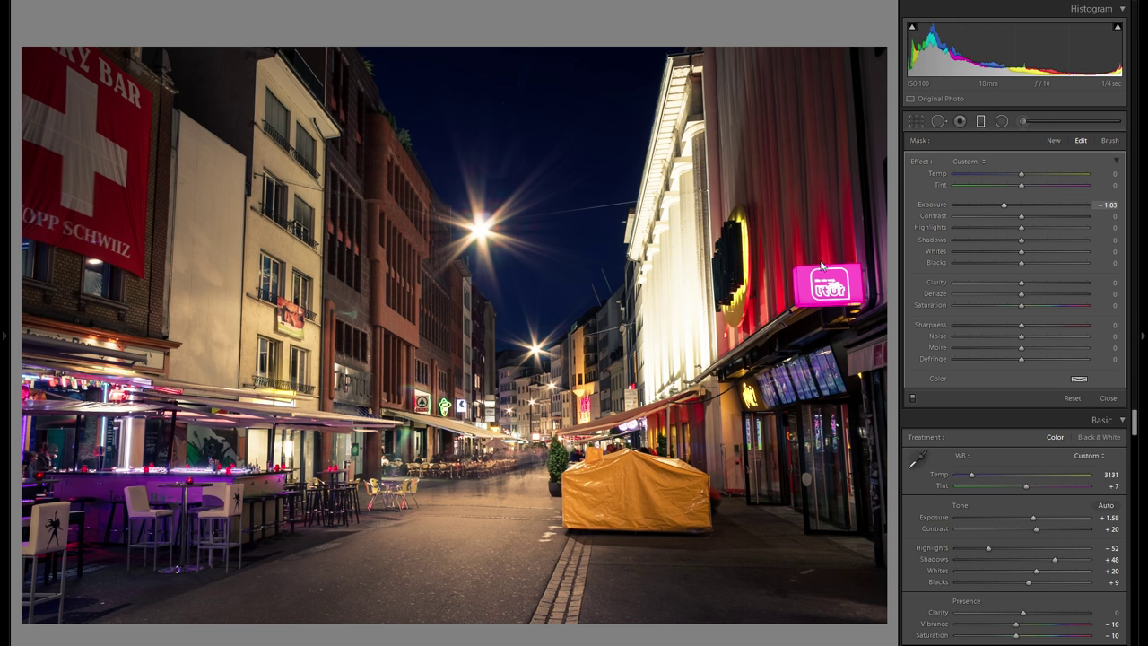
{"action": "left_click_drag", "start_coordinate": [305, 405], "coordinate": [428, 364]}
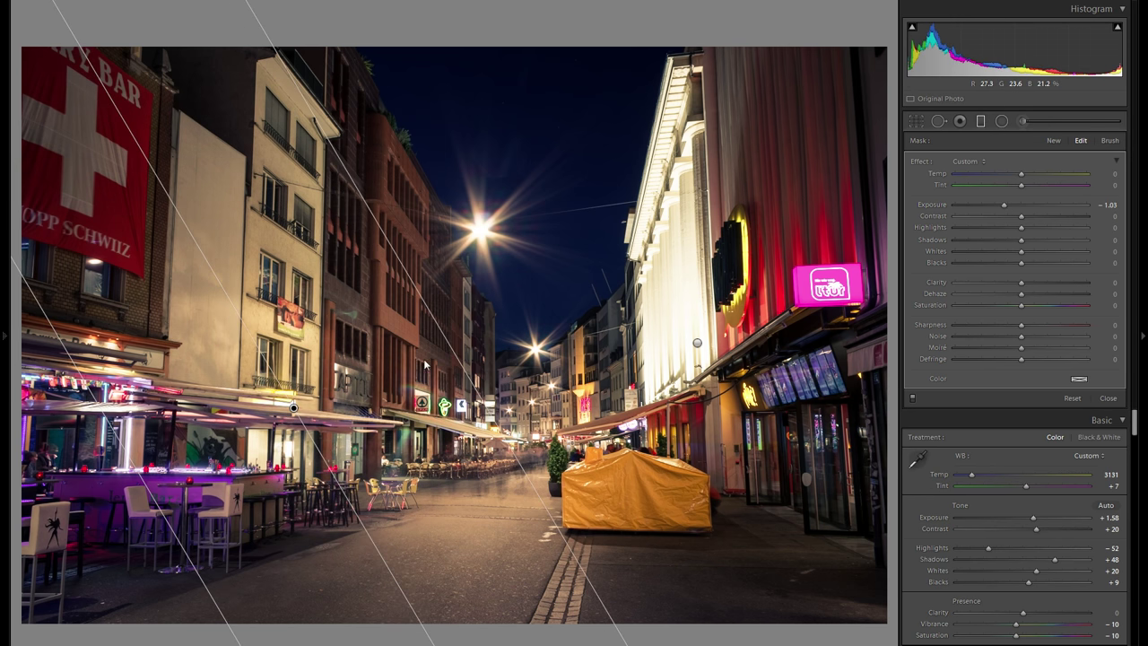
{"action": "left_click_drag", "start_coordinate": [293, 418], "coordinate": [270, 420]}
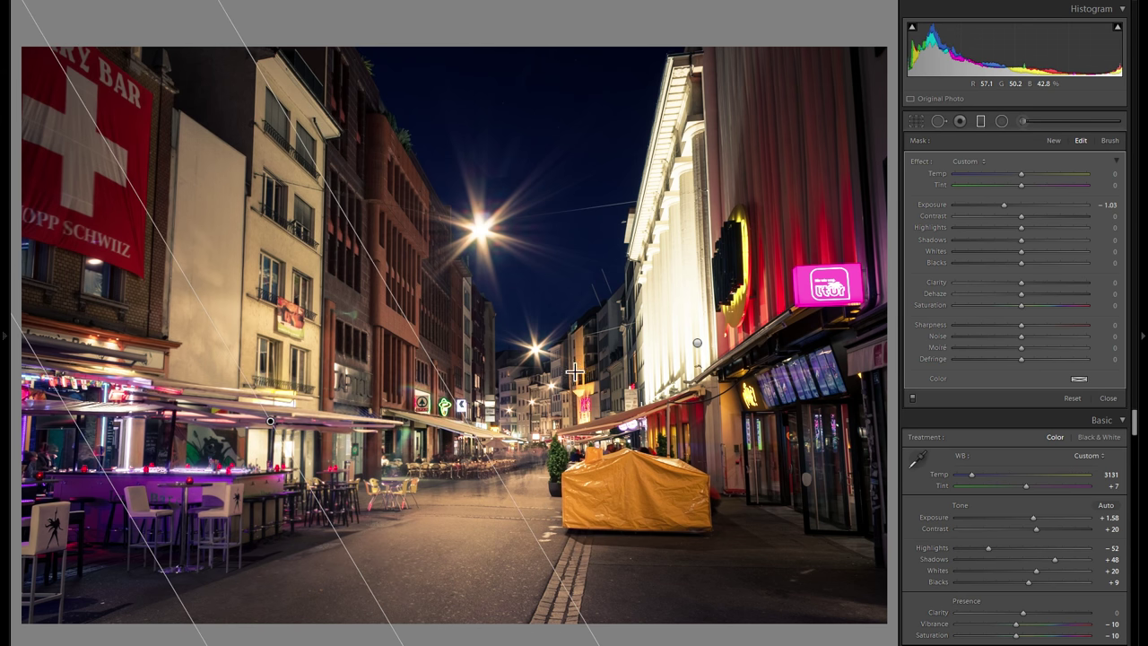
Step: Add a third graduated filter rising from the street foreground, slightly tilted, and set its exposure to −0.49
{"action": "left_click", "coordinate": [1052, 140]}
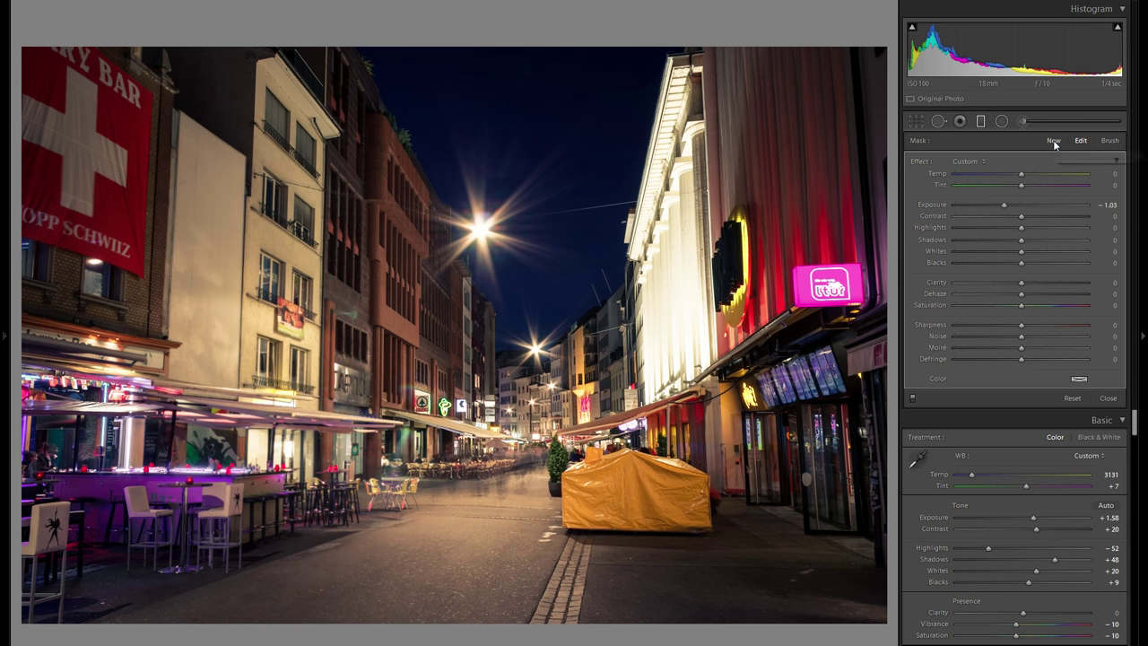
{"action": "left_click_drag", "start_coordinate": [467, 570], "coordinate": [502, 339]}
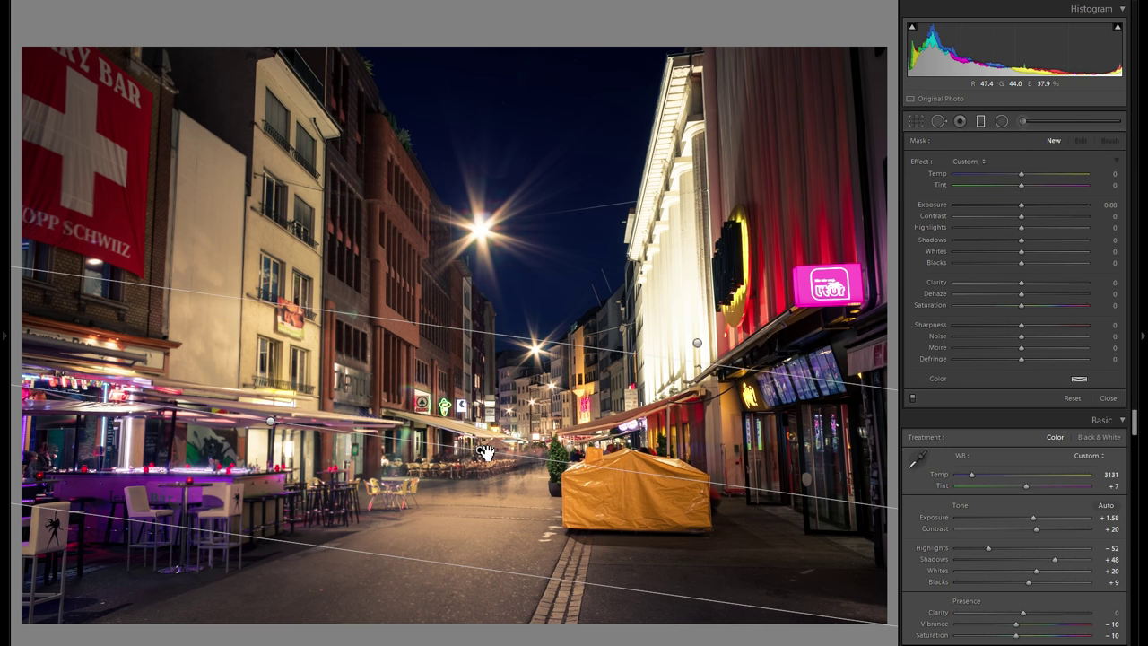
{"action": "left_click_drag", "start_coordinate": [481, 450], "coordinate": [454, 534]}
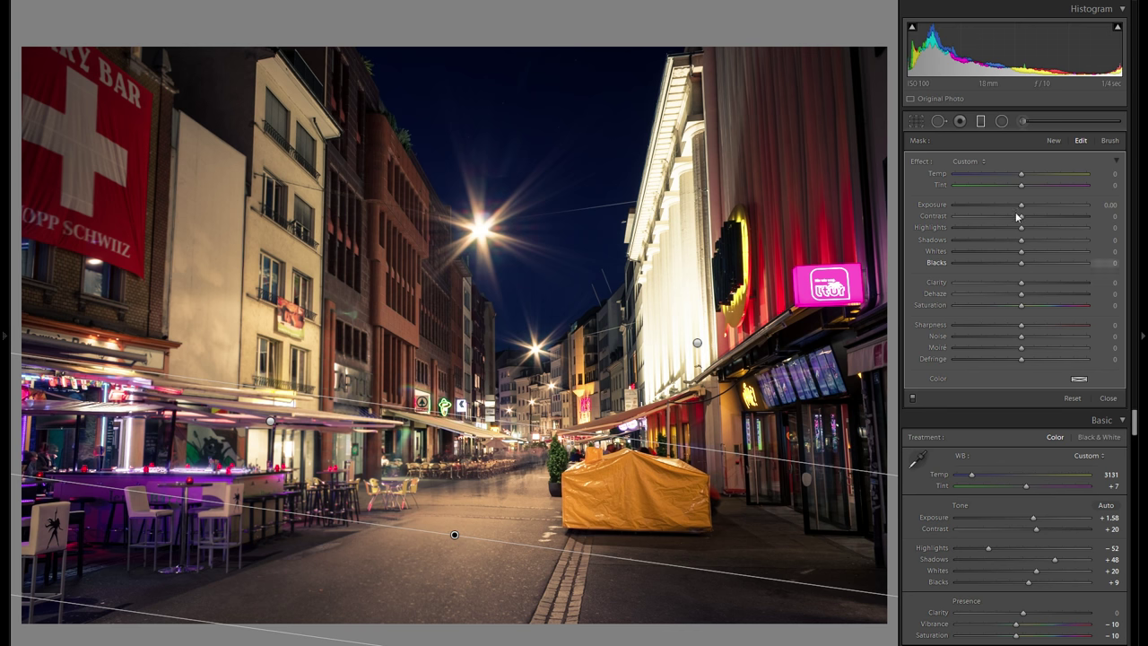
{"action": "left_click_drag", "start_coordinate": [1020, 205], "coordinate": [1014, 207]}
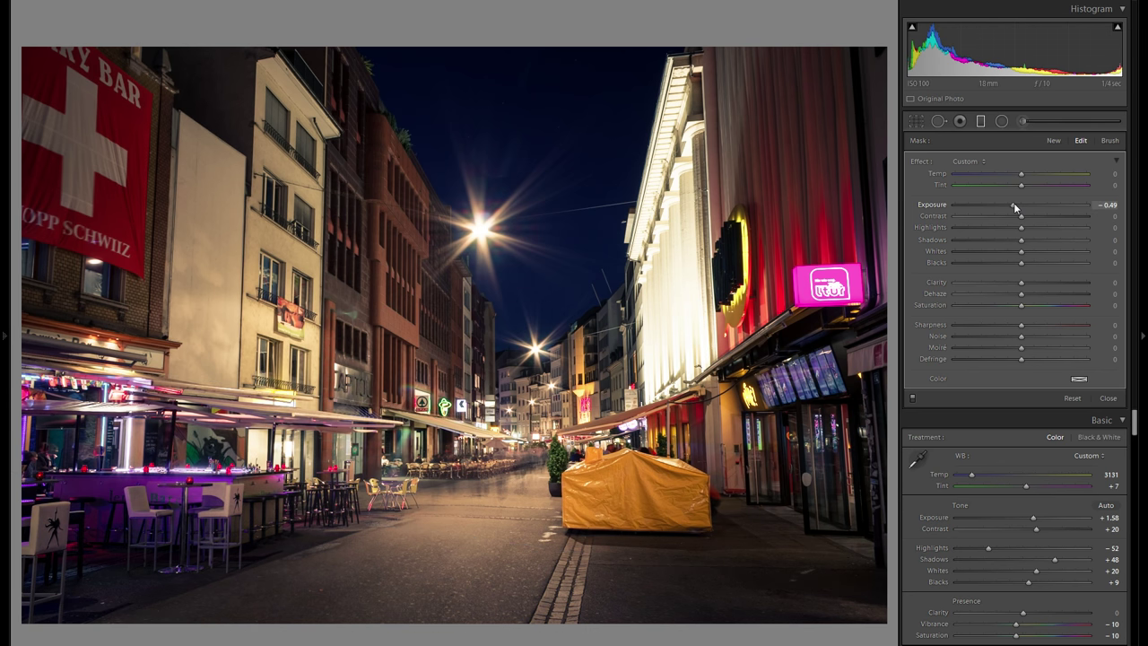
Step: Add a fourth graduated filter coming down over the sky, slightly tilted, and set its exposure to −0.49
{"action": "left_click", "coordinate": [1052, 141]}
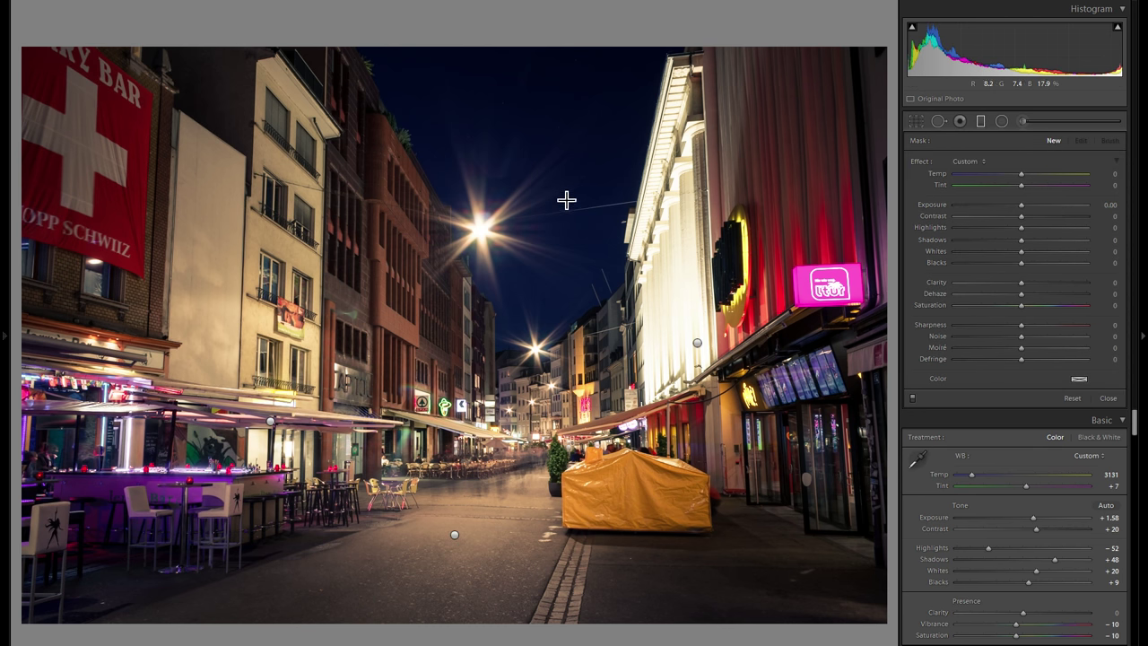
{"action": "left_click_drag", "start_coordinate": [514, 142], "coordinate": [508, 158]}
{"action": "left_click_drag", "start_coordinate": [500, 218], "coordinate": [533, 390]}
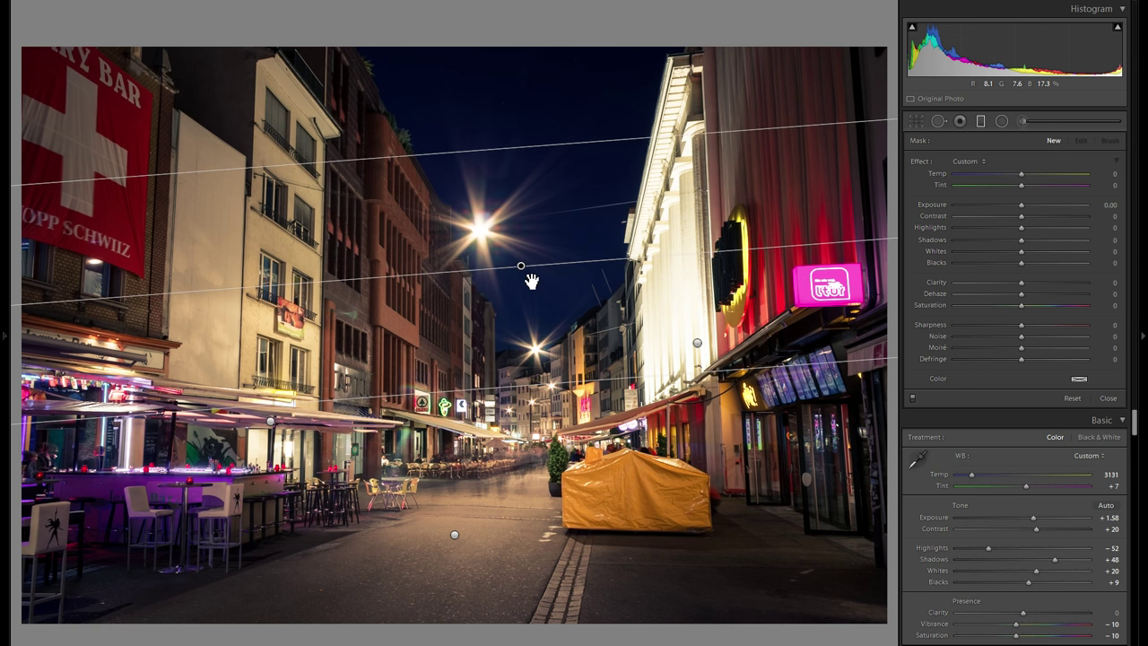
{"action": "left_click_drag", "start_coordinate": [526, 267], "coordinate": [527, 194]}
{"action": "left_click_drag", "start_coordinate": [1019, 210], "coordinate": [1013, 209]}
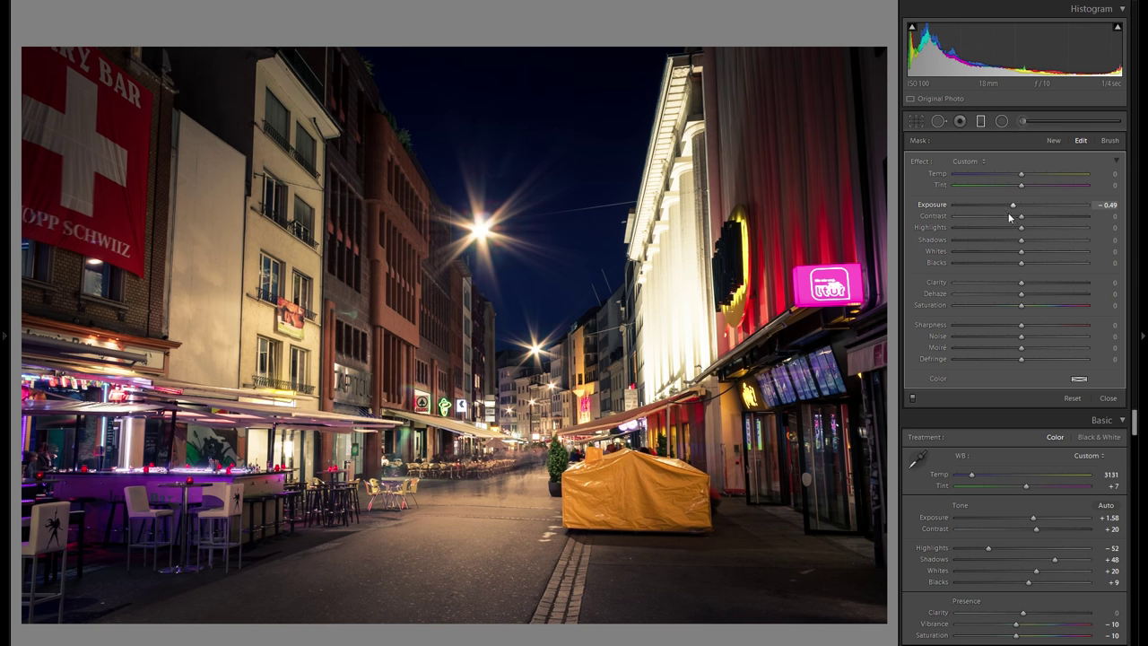
Step: Switch the graduated filters off and on repeatedly to compare the photo with and without the local darkening
{"action": "left_click", "coordinate": [913, 399]}
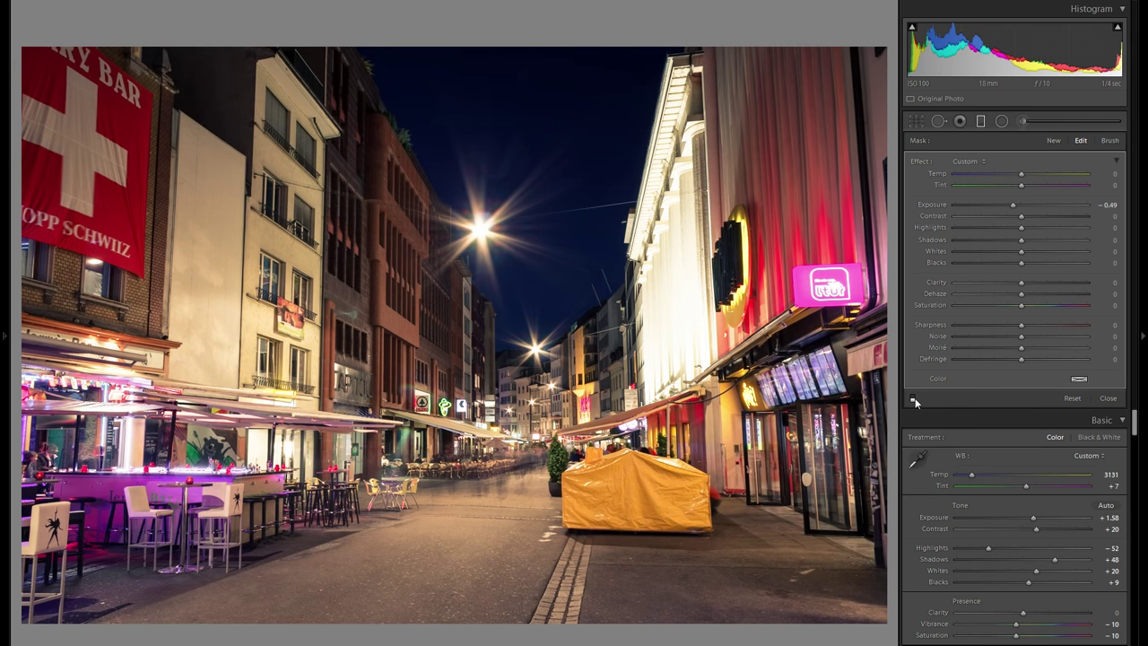
{"action": "left_click", "coordinate": [914, 399]}
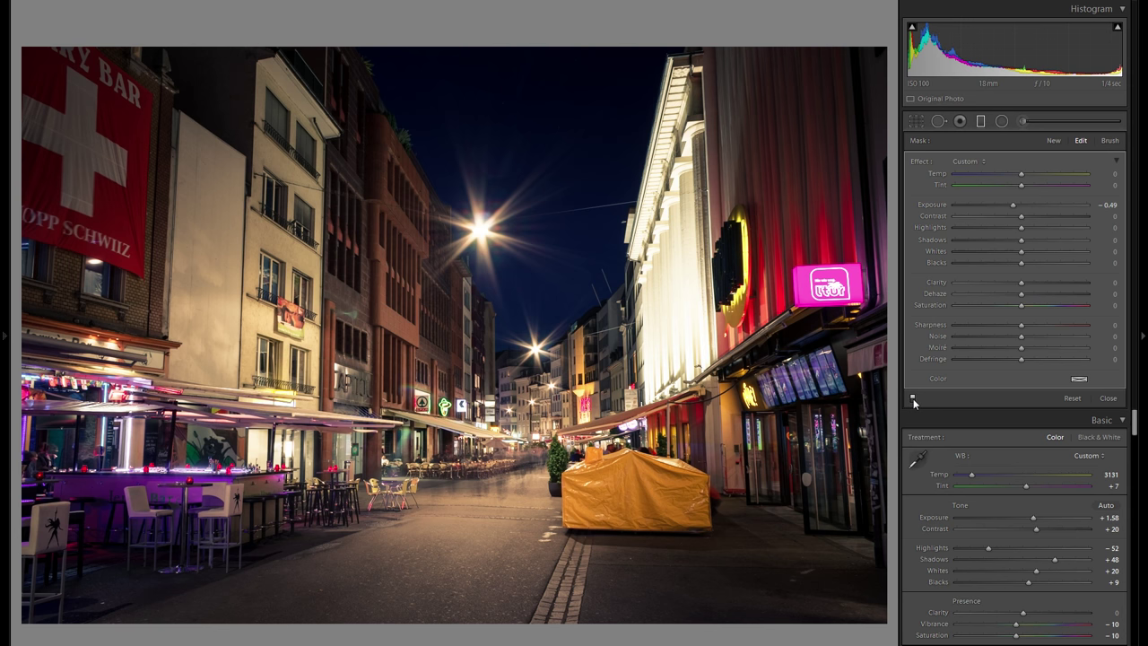
{"action": "left_click", "coordinate": [912, 400]}
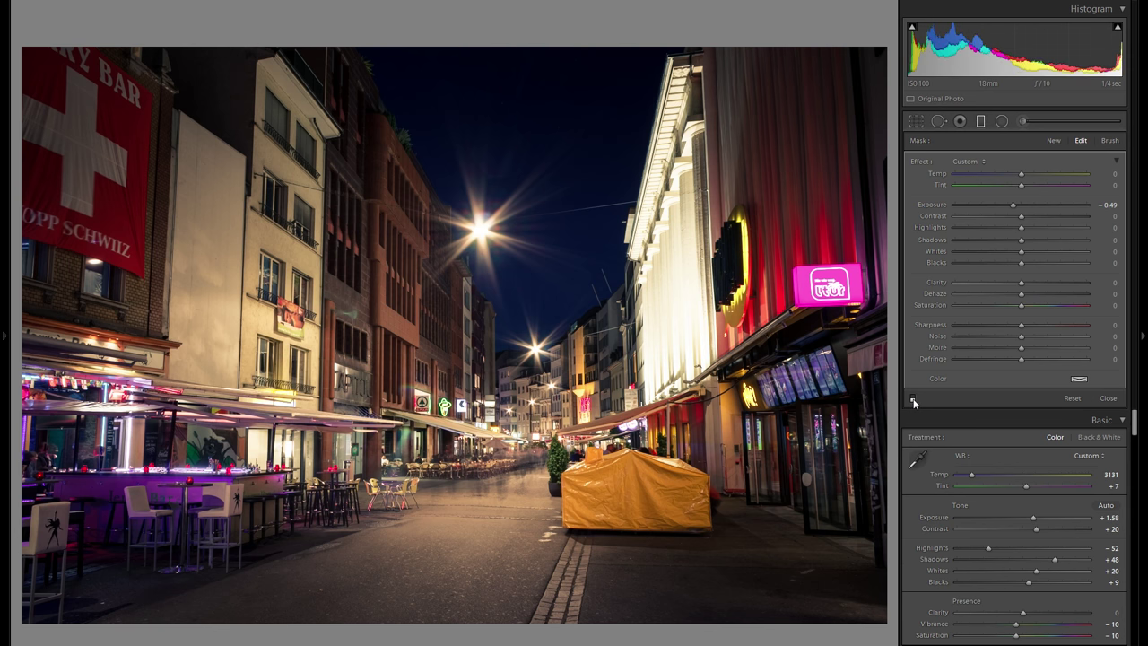
{"action": "left_click", "coordinate": [913, 400]}
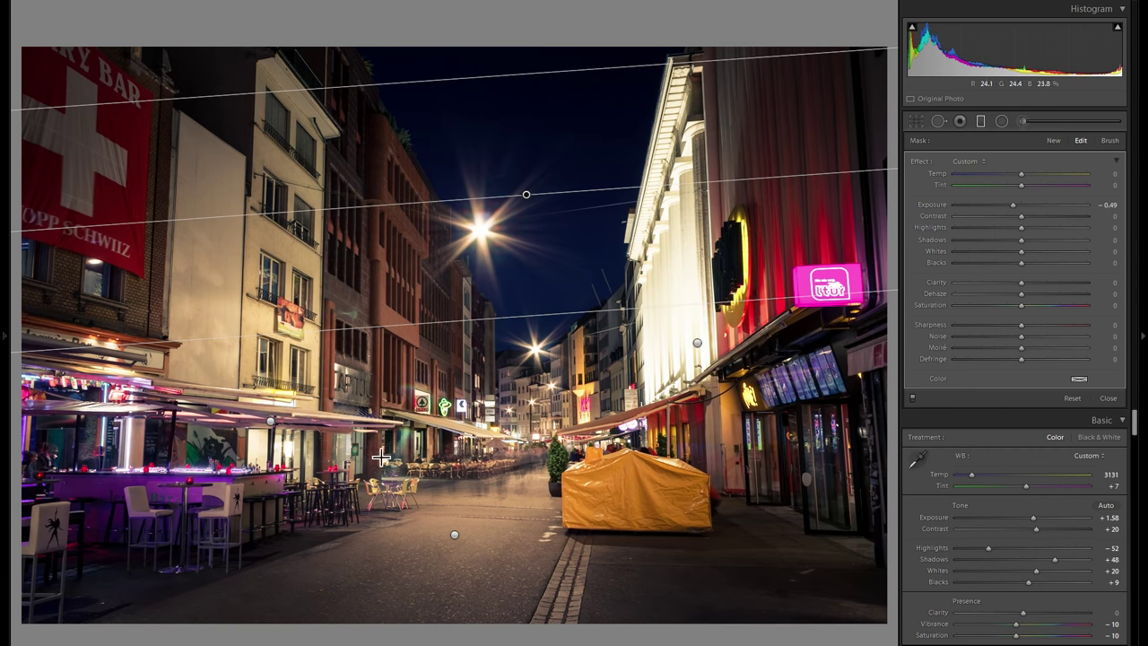
{"action": "left_click", "coordinate": [912, 400]}
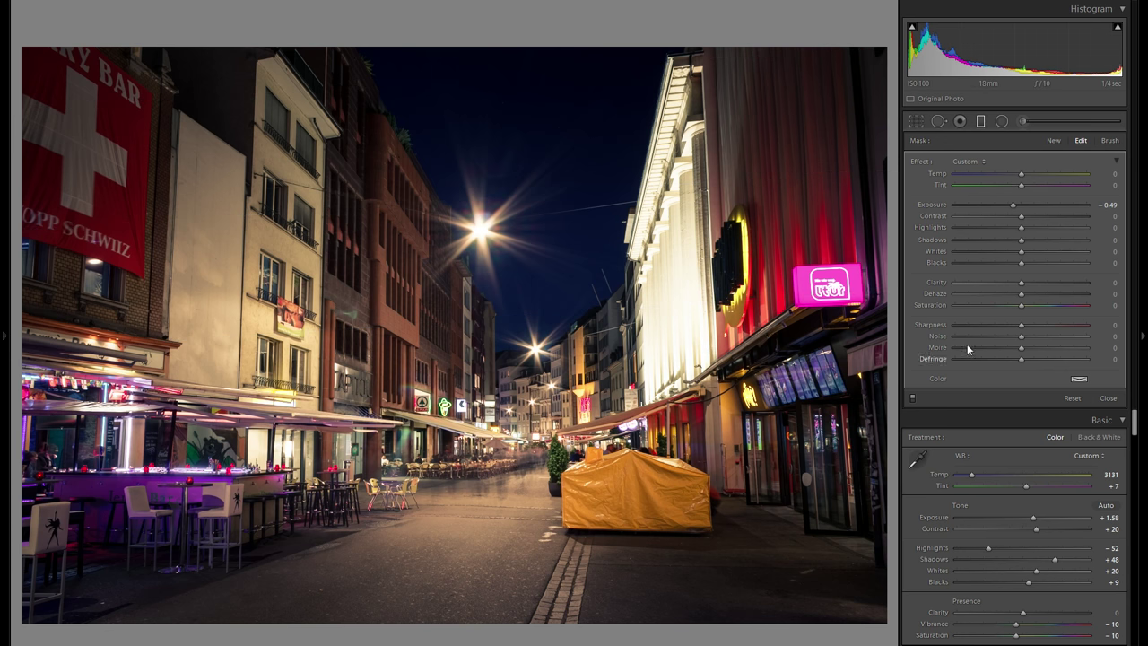
Step: Reopen the graduated filters, review the settings of the right-side and sky filters, and close them again
{"action": "left_click", "coordinate": [984, 124]}
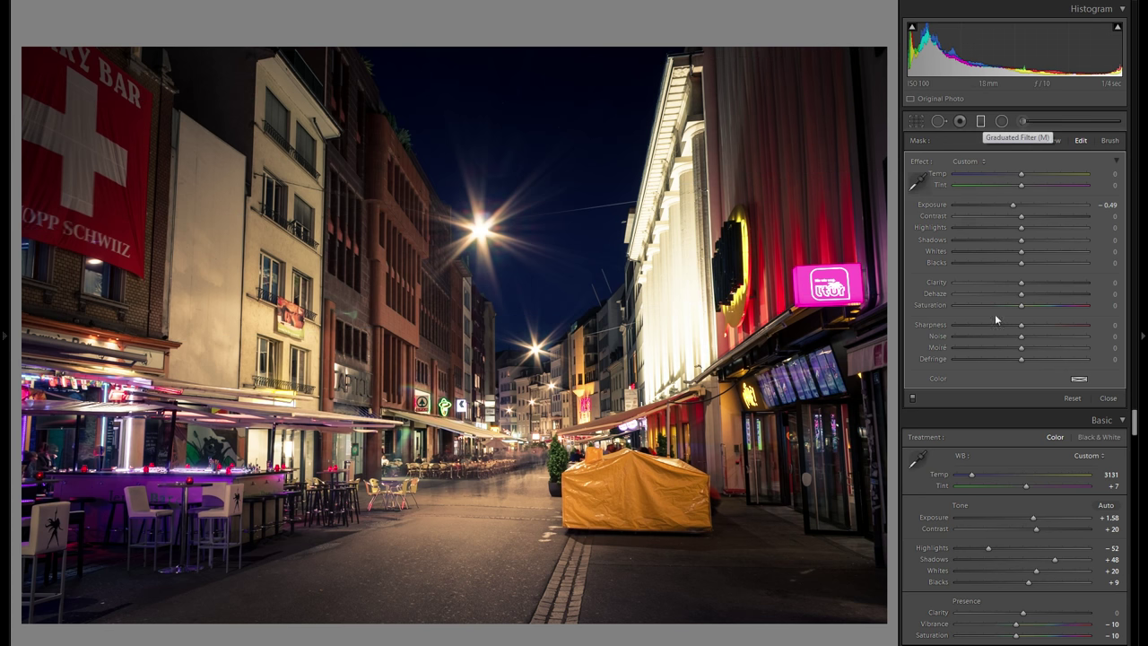
{"action": "scroll", "coordinate": [1033, 410], "scroll_direction": "down", "scroll_amount": 15}
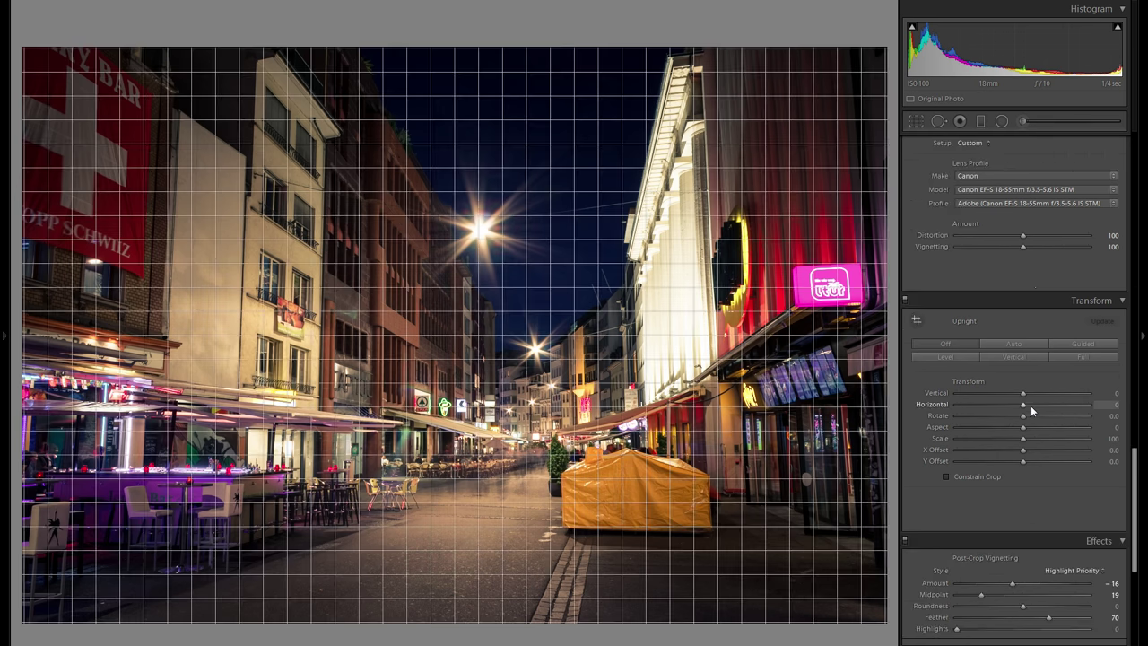
{"action": "scroll", "coordinate": [1015, 455], "scroll_direction": "up", "scroll_amount": 15}
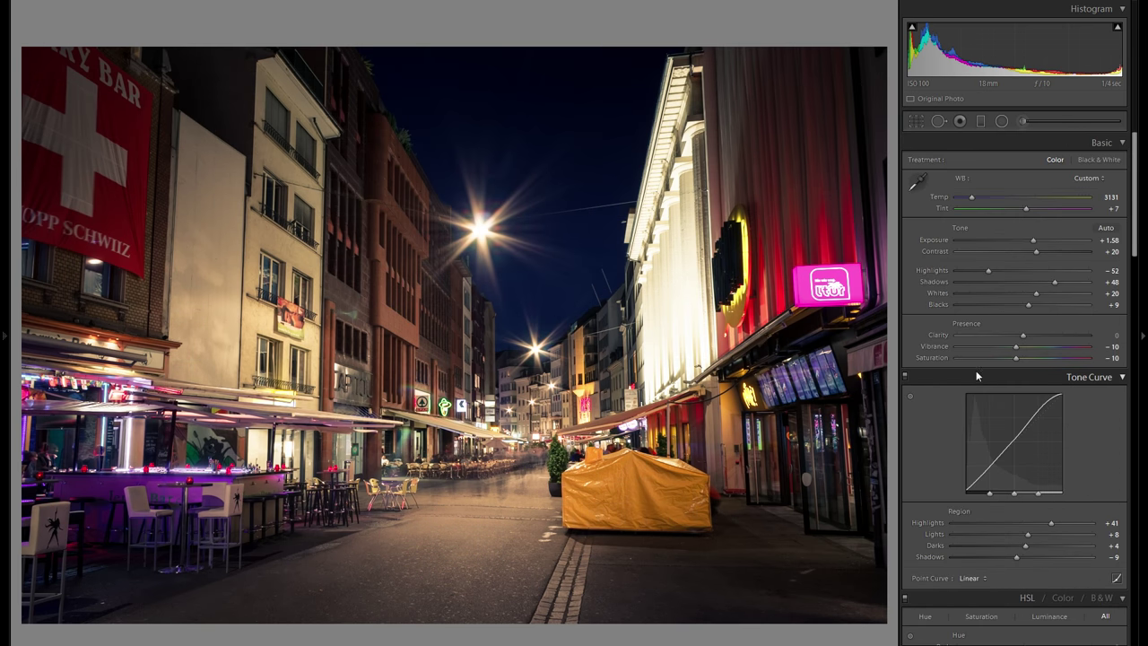
{"action": "left_click", "coordinate": [982, 121]}
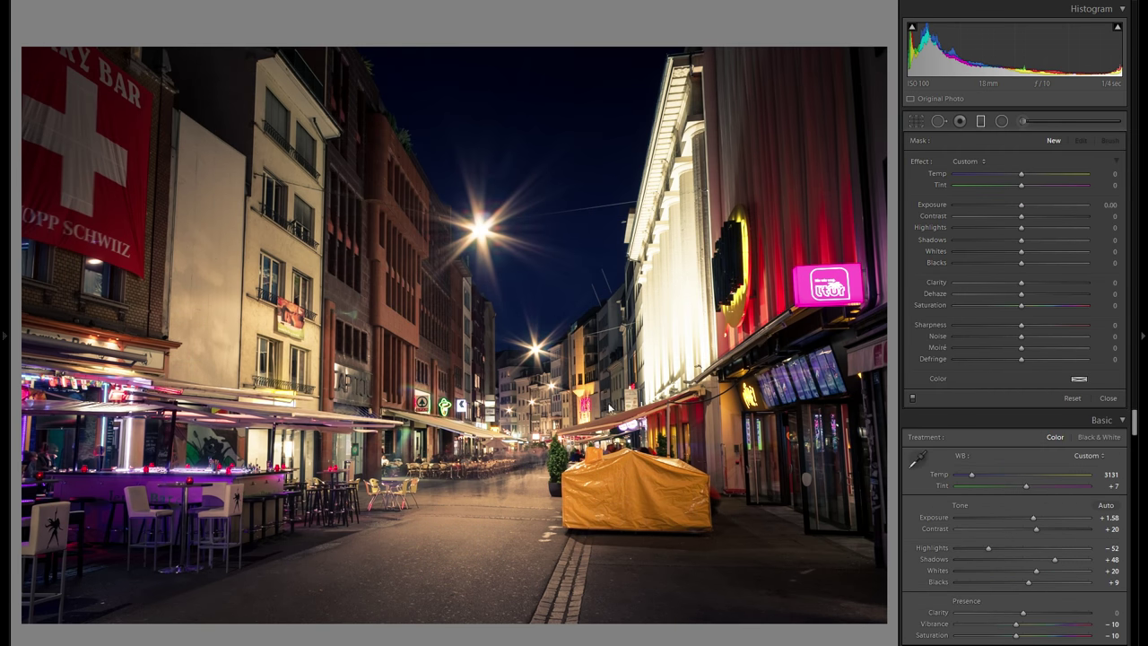
{"action": "left_click", "coordinate": [699, 346]}
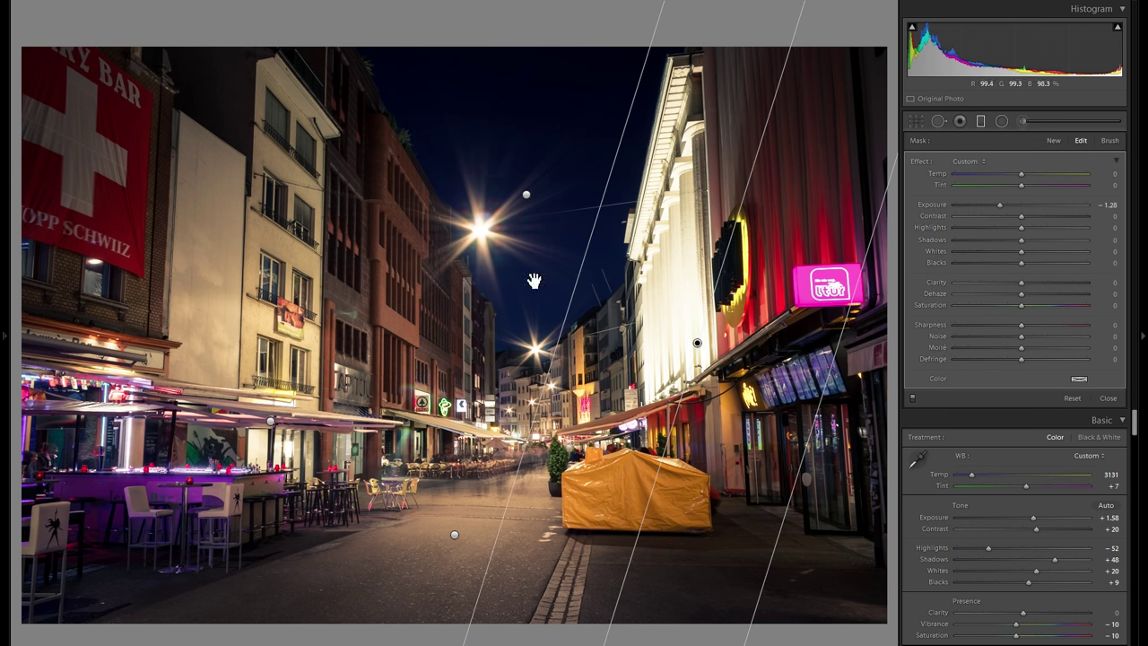
{"action": "left_click", "coordinate": [527, 196]}
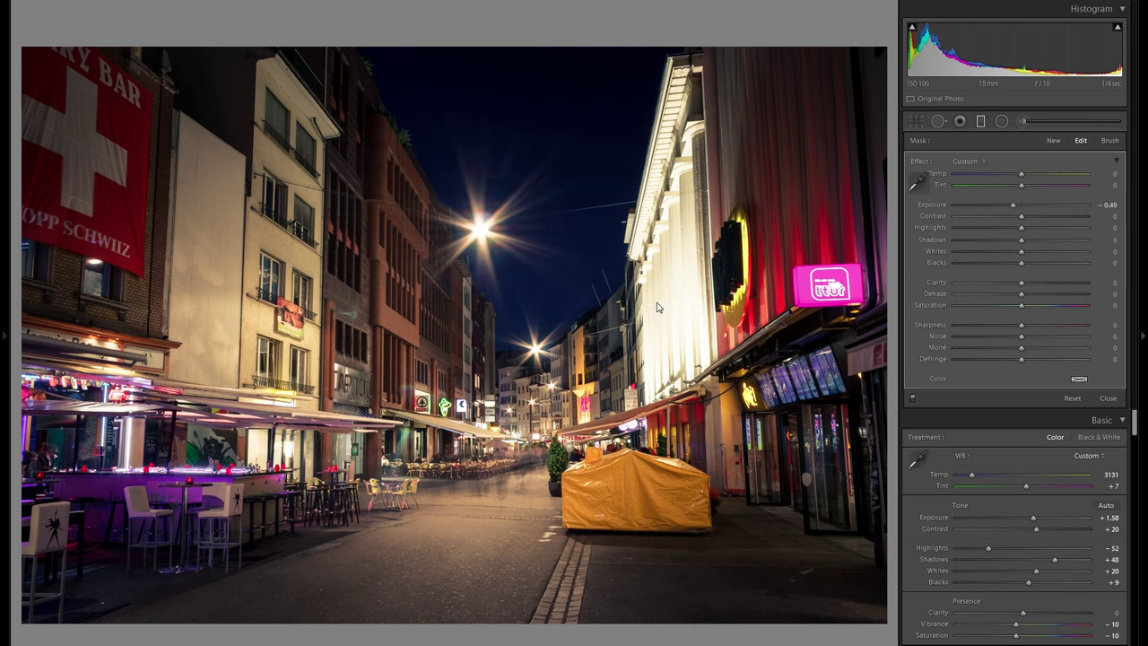
{"action": "left_click", "coordinate": [980, 121]}
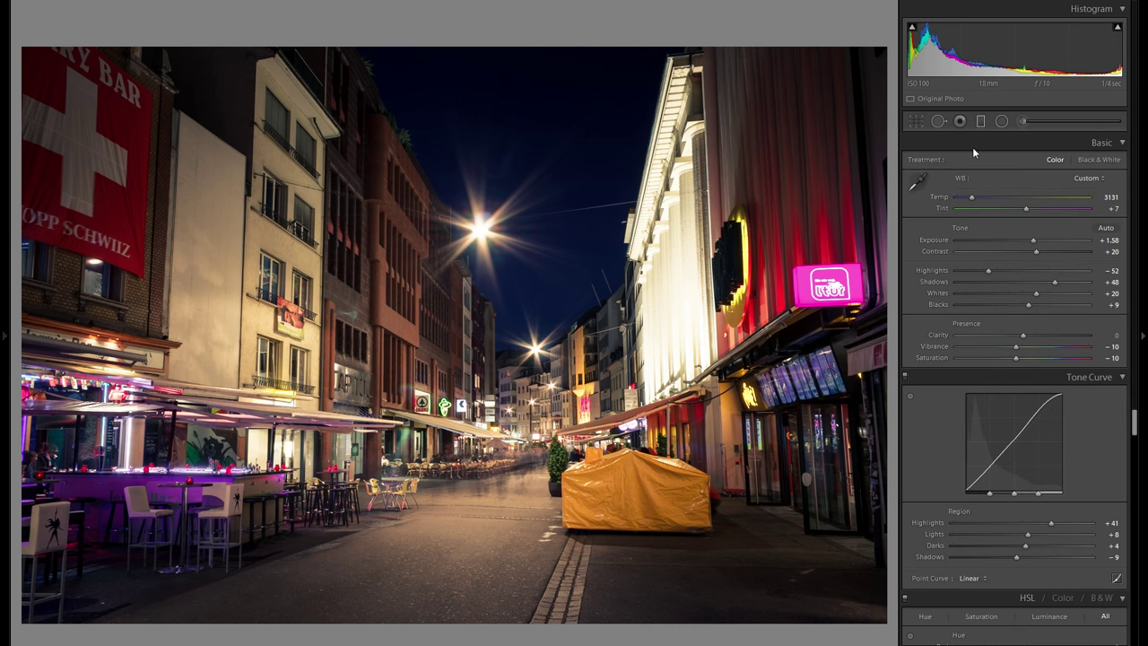
Step: Start an adjustment brush with clarity 40 and size 8, and paint on the screens above the entrance on the photo's right side
{"action": "left_click", "coordinate": [1023, 123]}
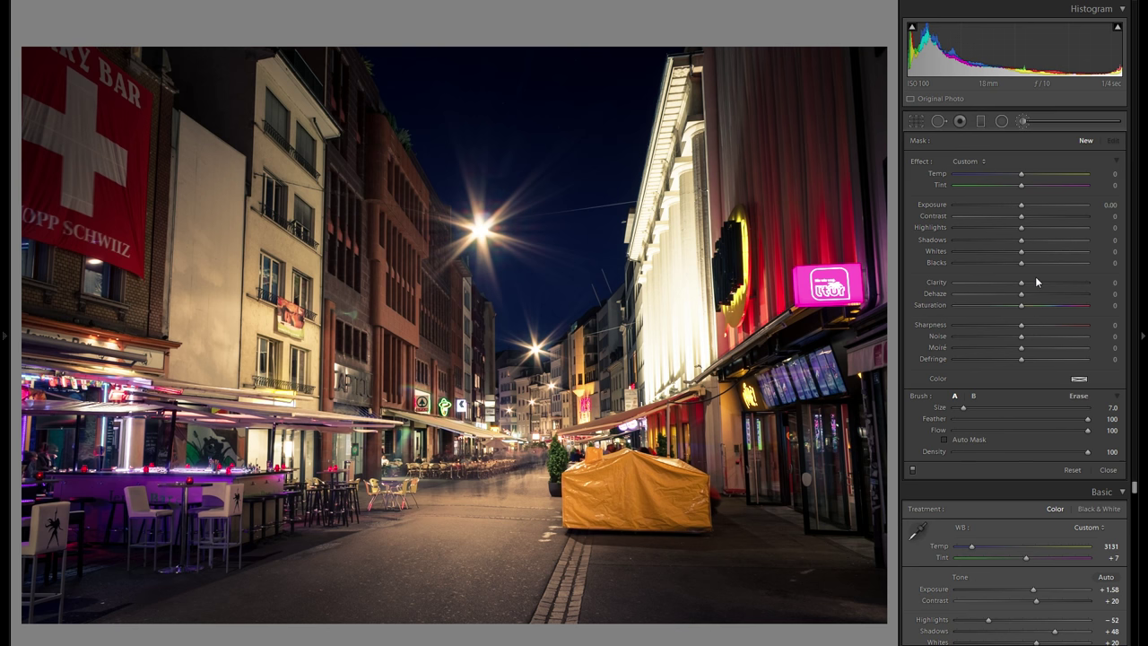
{"action": "left_click", "coordinate": [1021, 123]}
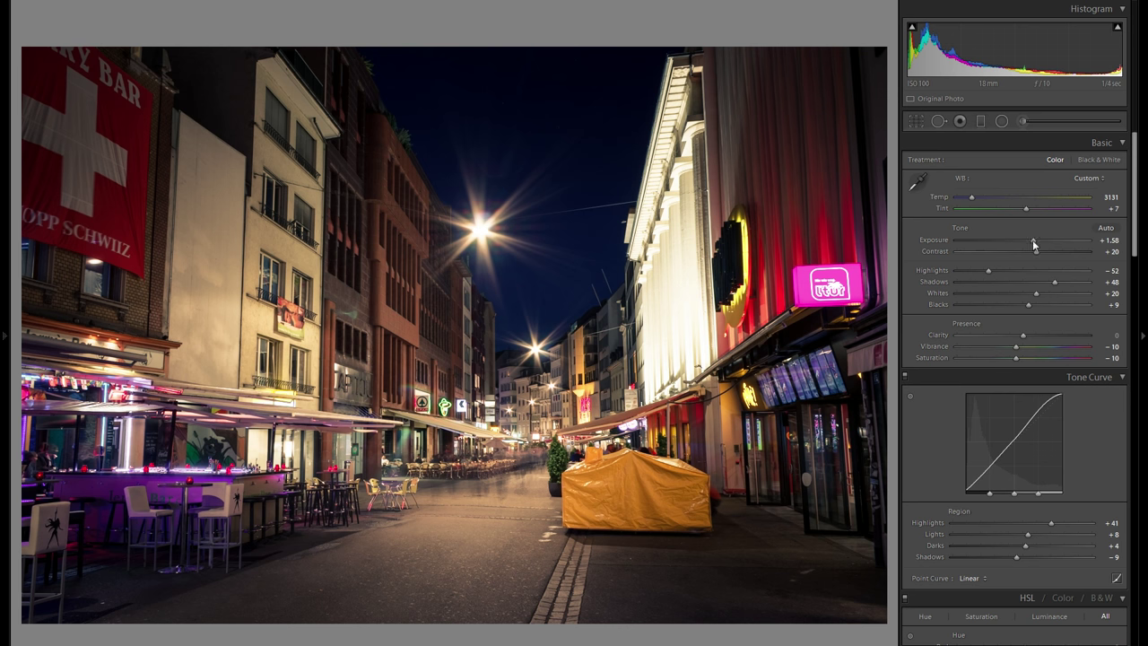
{"action": "left_click", "coordinate": [1022, 121]}
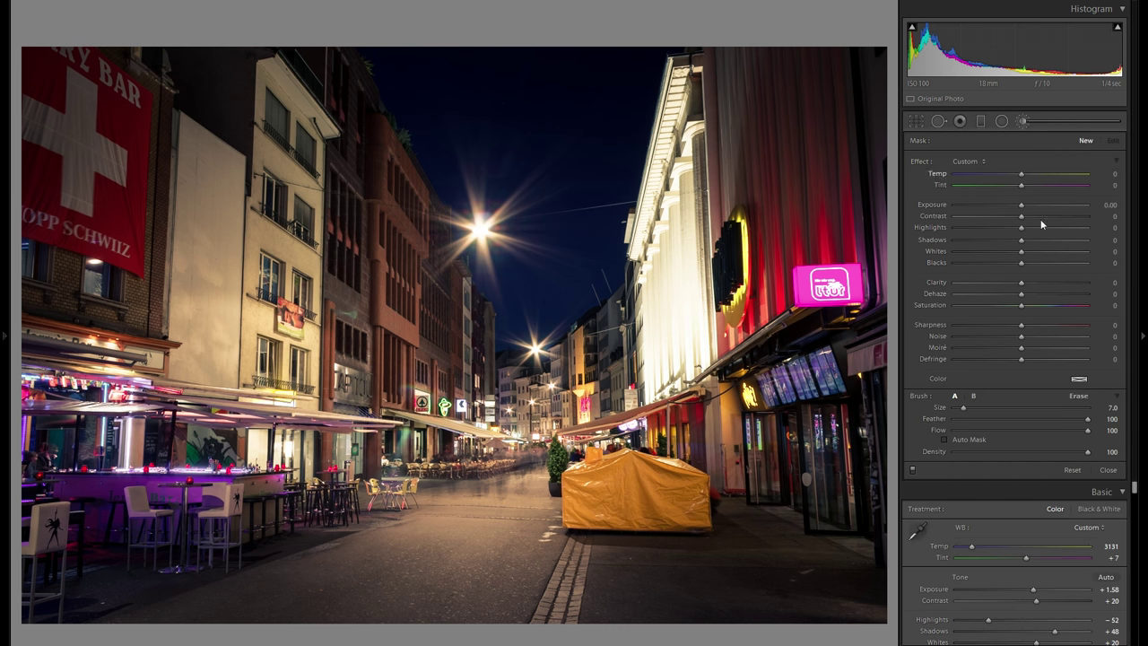
{"action": "left_click", "coordinate": [1043, 283]}
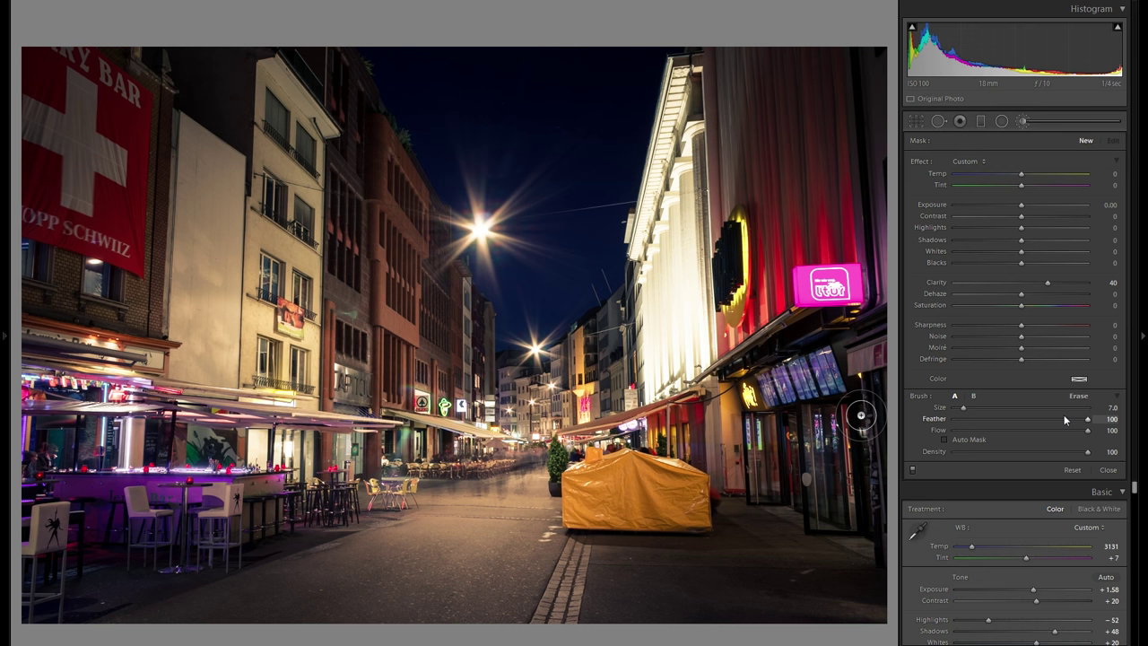
{"action": "scroll", "coordinate": [806, 479], "scroll_direction": "up", "scroll_amount": 4}
{"action": "scroll", "coordinate": [806, 479], "scroll_direction": "up", "scroll_amount": 2}
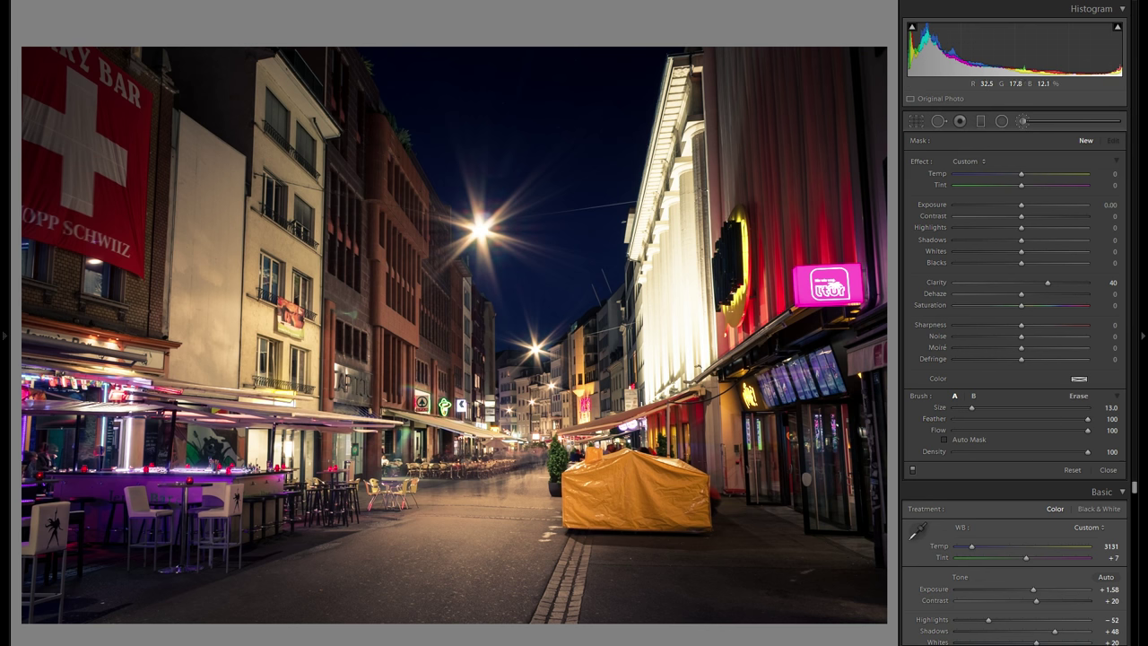
{"action": "scroll", "coordinate": [806, 479], "scroll_direction": "down", "scroll_amount": 2}
{"action": "left_click", "coordinate": [826, 370]}
{"action": "scroll", "coordinate": [825, 370], "scroll_direction": "down", "scroll_amount": 1}
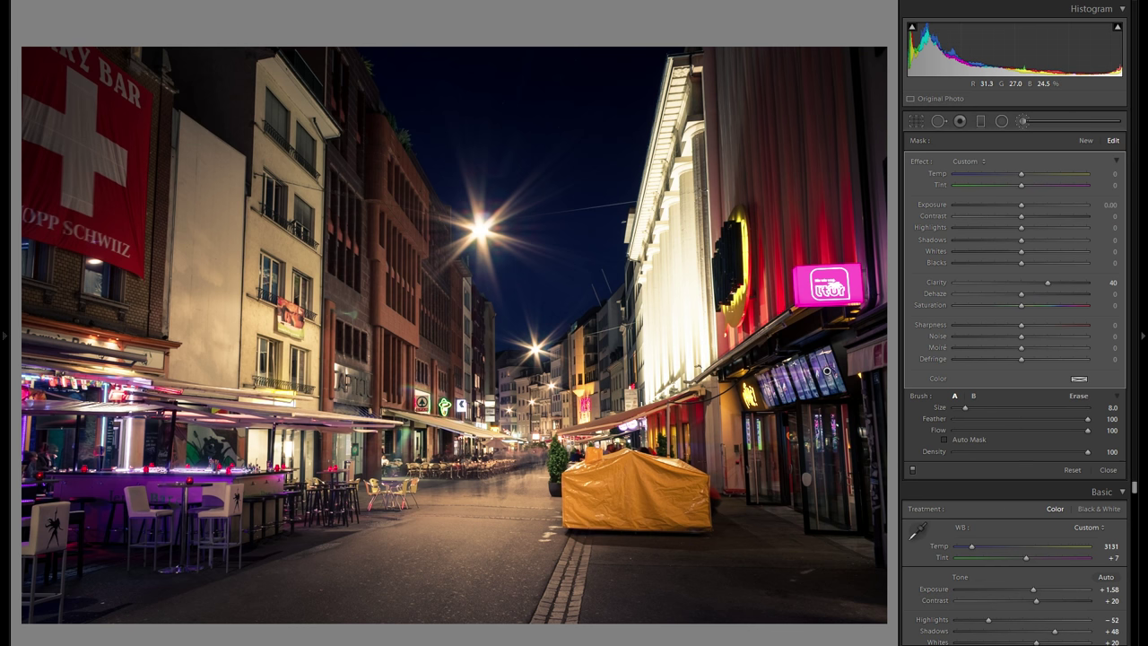
Step: Paint the clarity 40 brush over the brick facade around the flag and the brown building's roofline, and compare with the adjustments off
{"action": "mouse_move", "coordinate": [827, 370]}
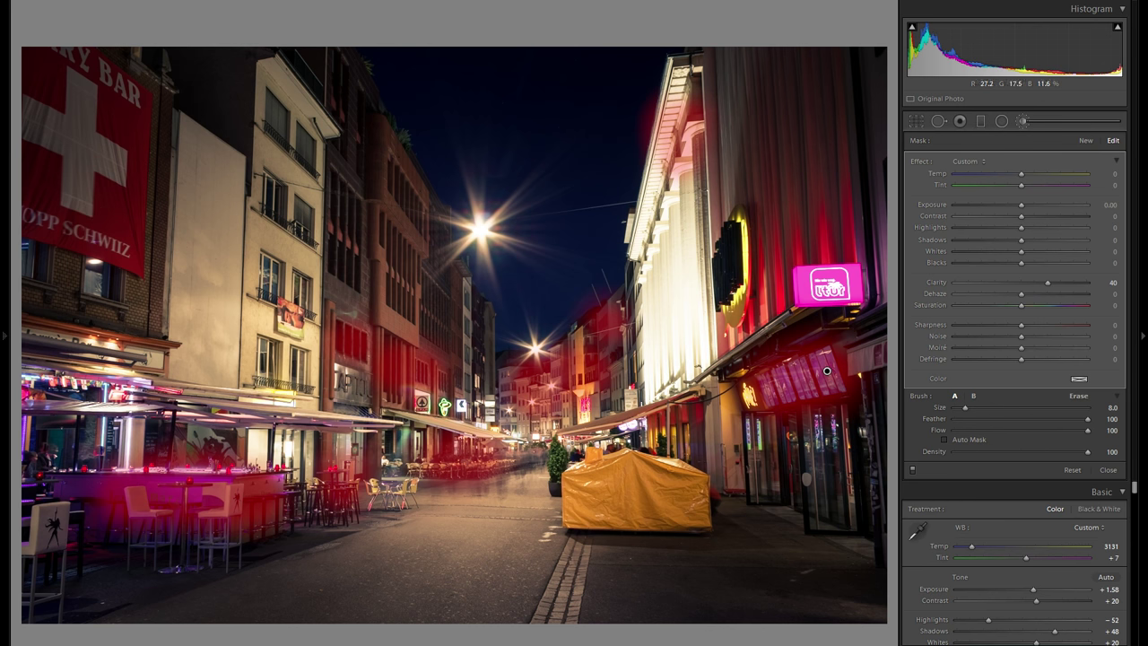
{"action": "left_click_drag", "start_coordinate": [92, 264], "coordinate": [133, 297]}
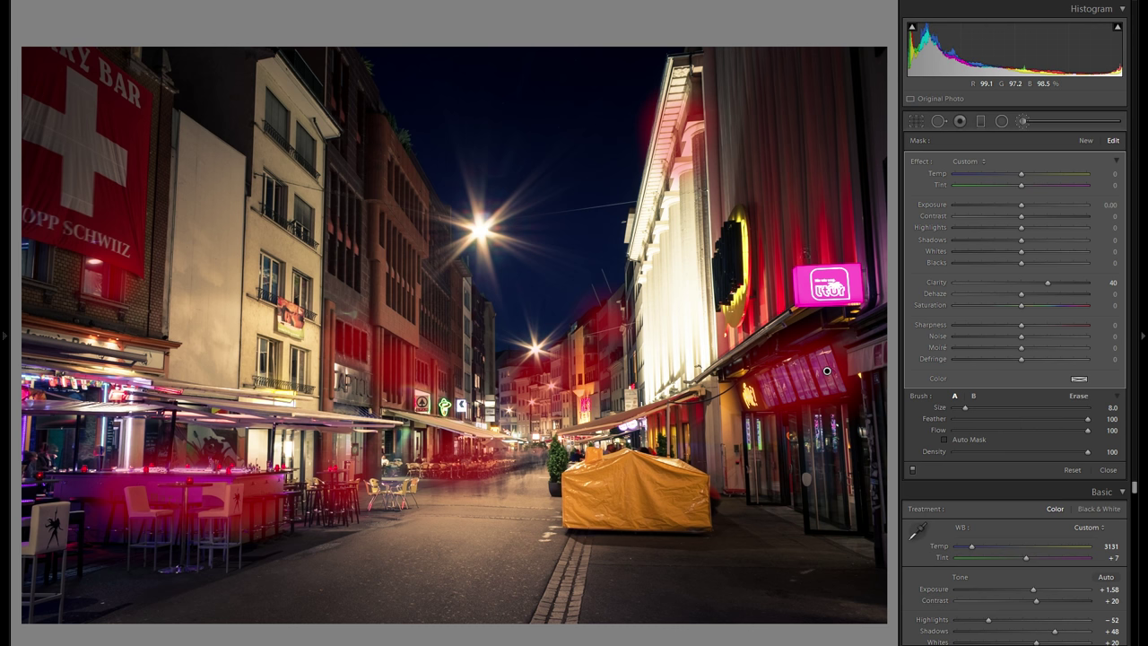
{"action": "left_click_drag", "start_coordinate": [154, 277], "coordinate": [153, 224]}
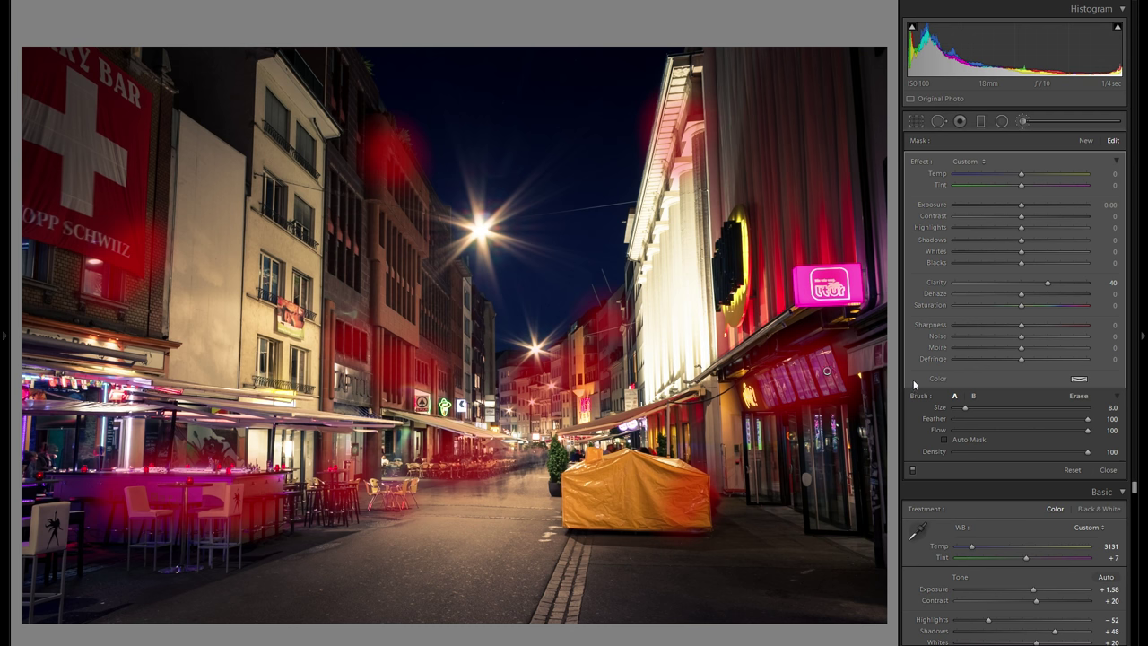
{"action": "left_click", "coordinate": [913, 471]}
{"action": "left_click", "coordinate": [913, 472]}
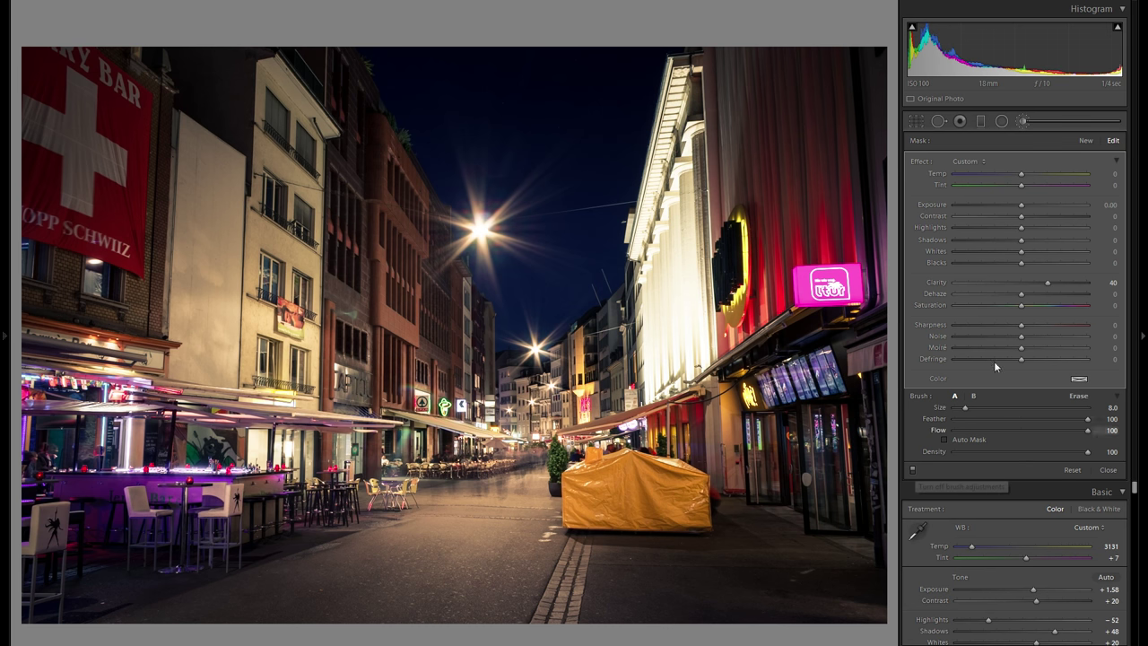
Step: Start a new brush adjustment with clarity reset to 0 and exposure -0.56, and paint it over the bright white columned facade
{"action": "left_click", "coordinate": [1025, 124]}
{"action": "left_click", "coordinate": [1024, 123]}
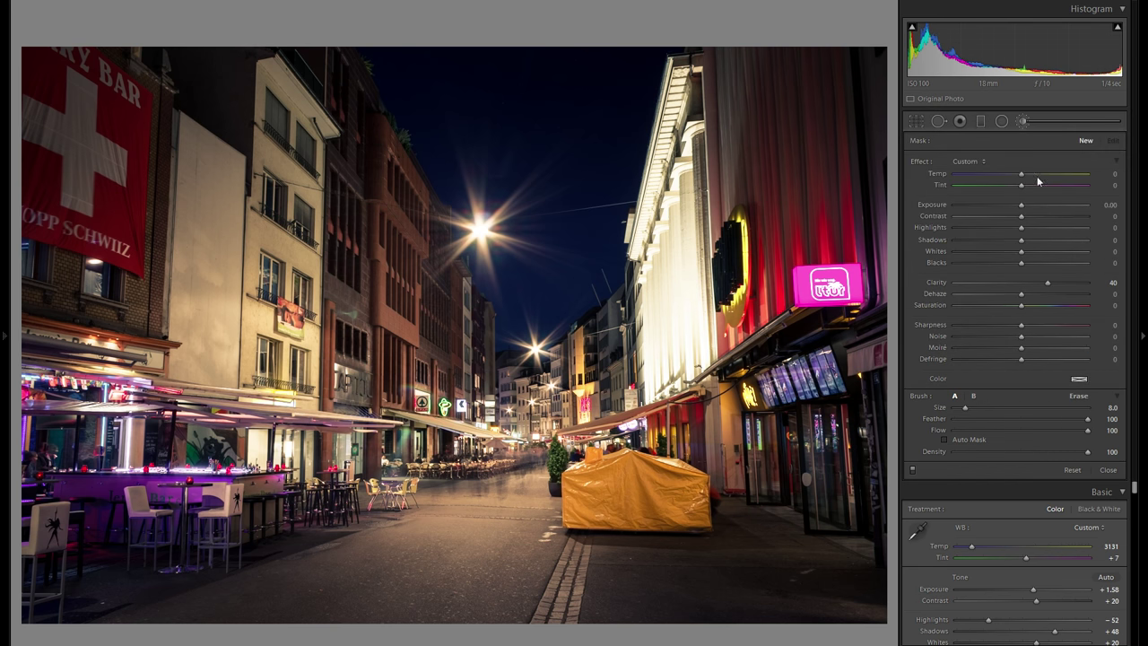
{"action": "double_click", "coordinate": [937, 283]}
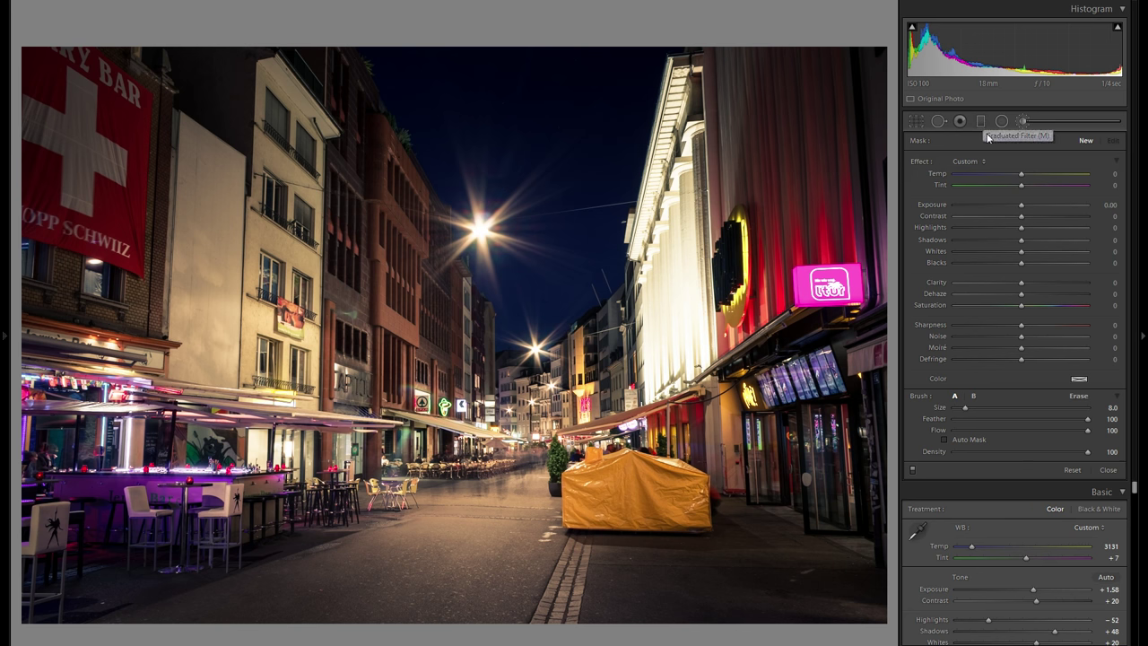
{"action": "left_click_drag", "start_coordinate": [1021, 206], "coordinate": [1006, 206]}
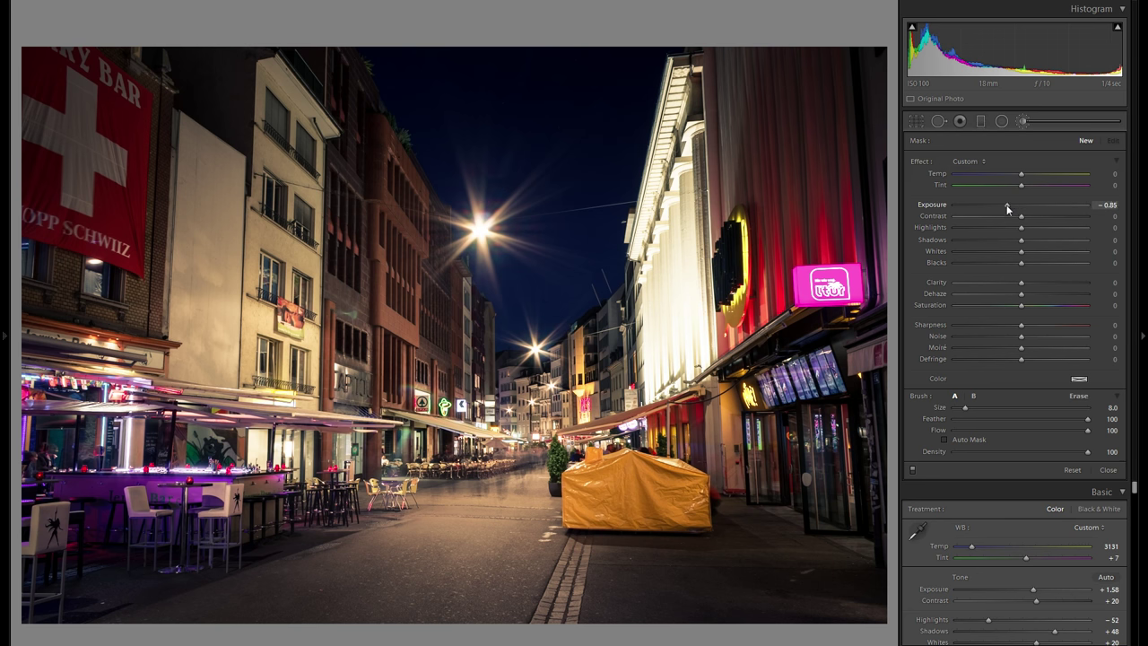
{"action": "scroll", "coordinate": [682, 218], "scroll_direction": "down", "scroll_amount": 2}
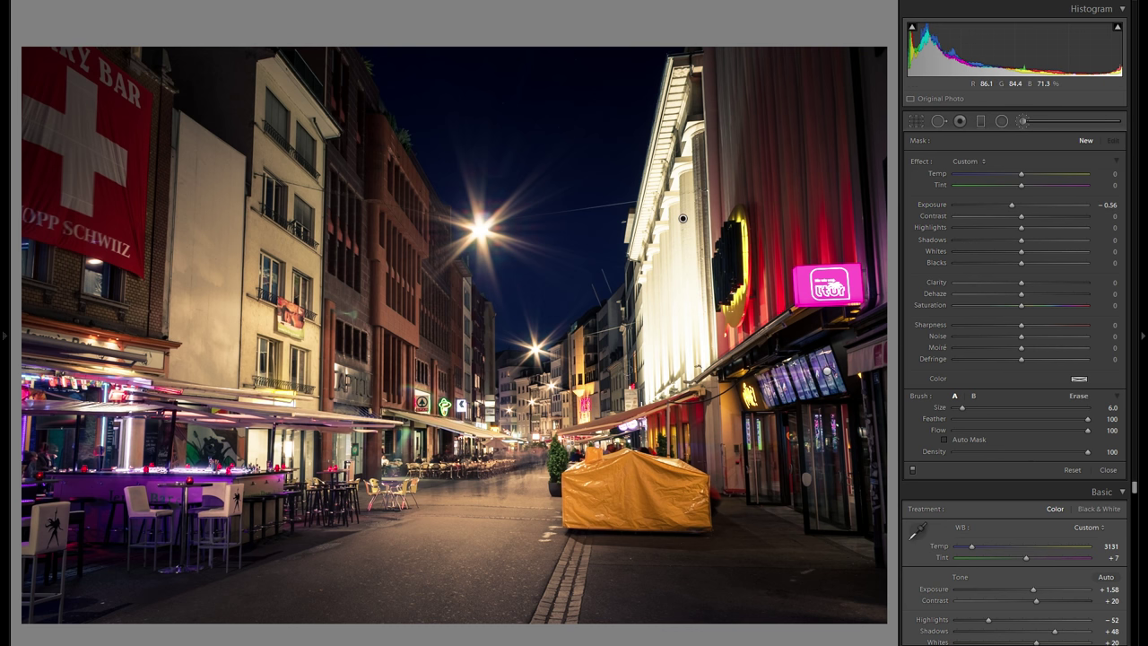
{"action": "left_click", "coordinate": [682, 218]}
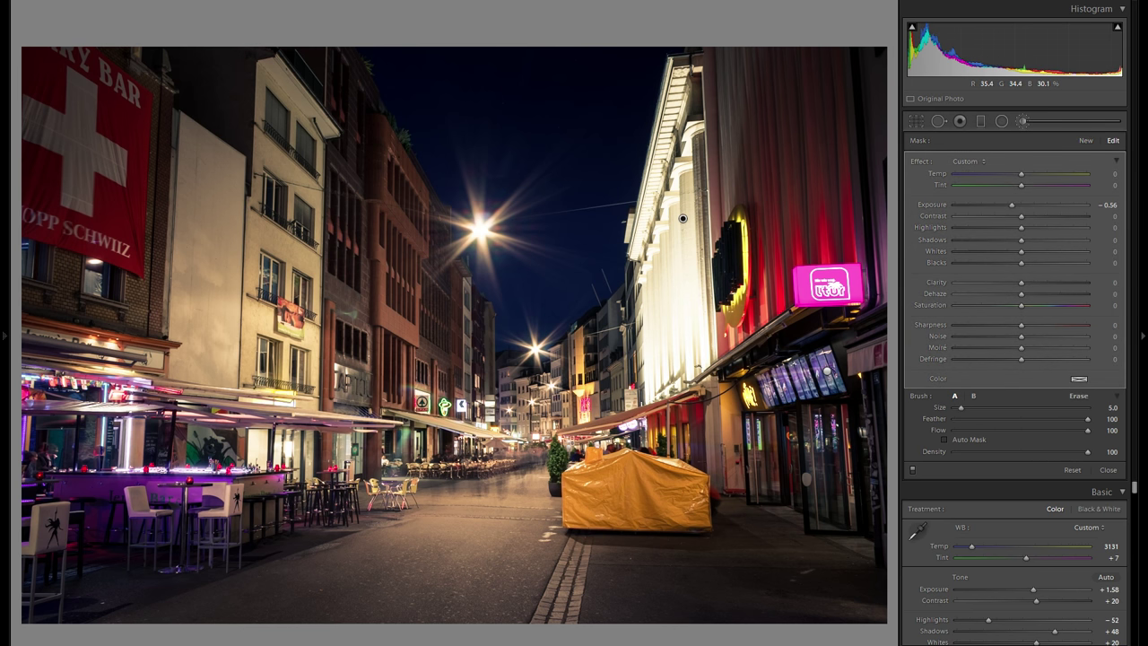
{"action": "scroll", "coordinate": [683, 218], "scroll_direction": "down", "scroll_amount": 2}
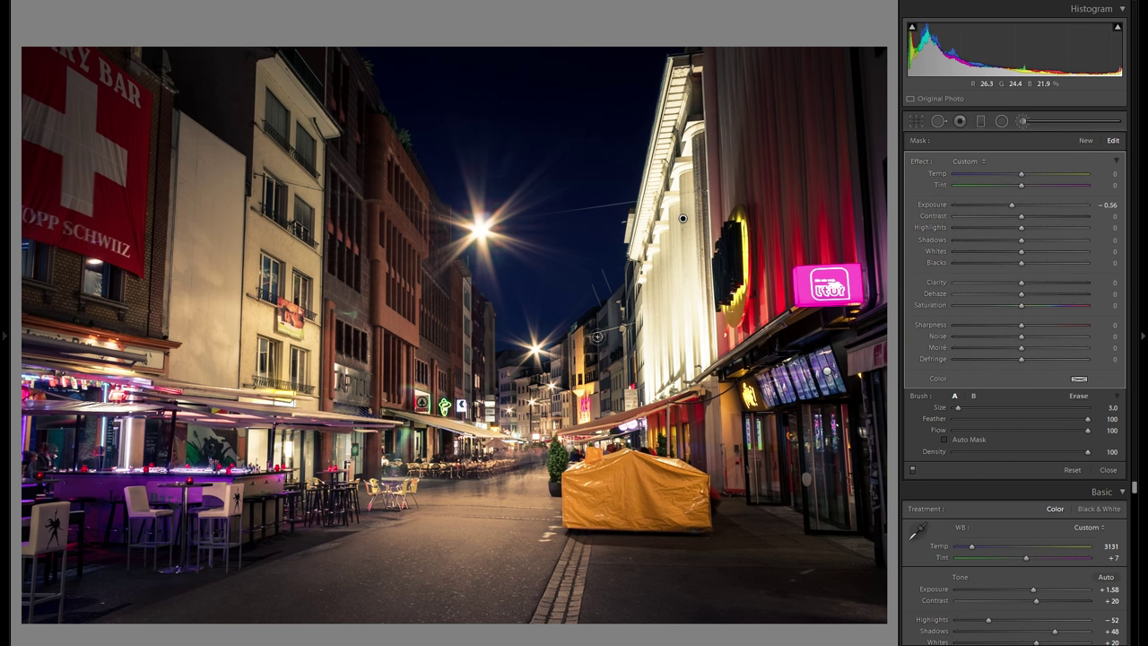
Step: Add another brush adjustment with exposure -0.71 and size 5.0, and paint down the white facade's columns
{"action": "left_click", "coordinate": [1085, 141]}
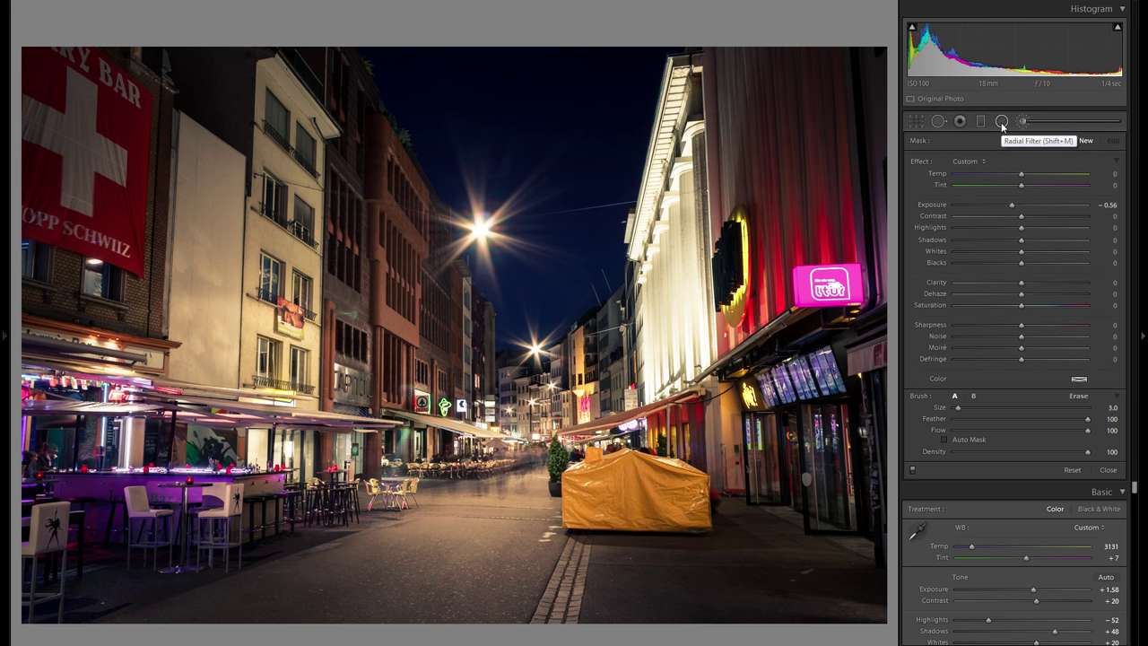
{"action": "left_click_drag", "start_coordinate": [1012, 206], "coordinate": [1008, 205]}
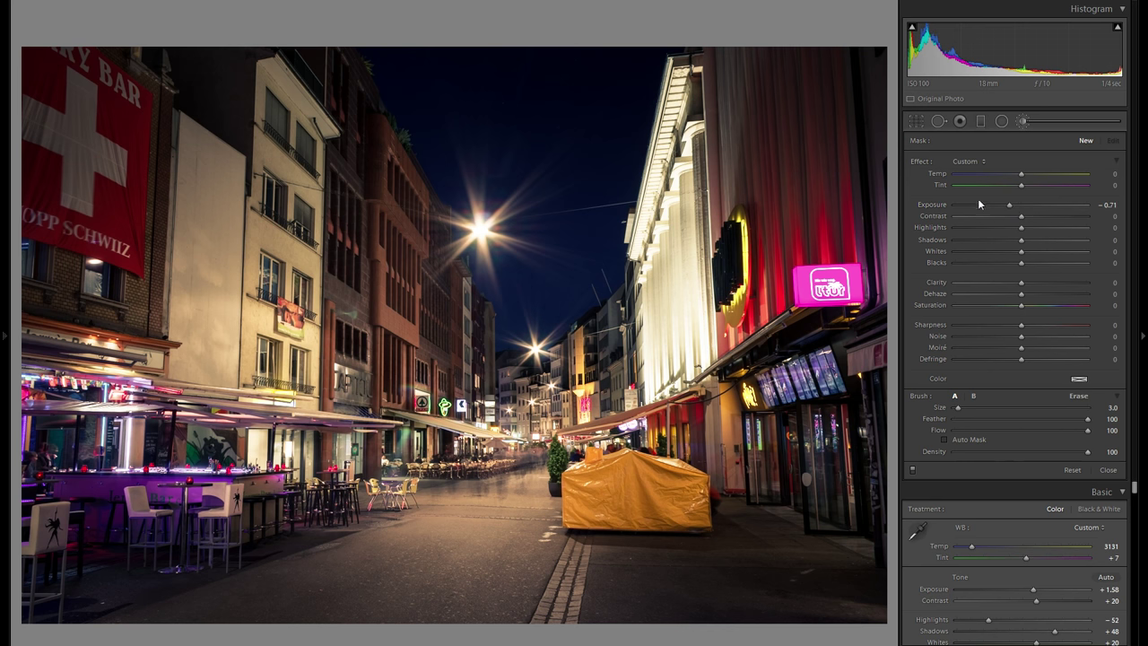
{"action": "scroll", "coordinate": [667, 264], "scroll_direction": "up", "scroll_amount": 2}
{"action": "left_click_drag", "start_coordinate": [662, 154], "coordinate": [664, 327]}
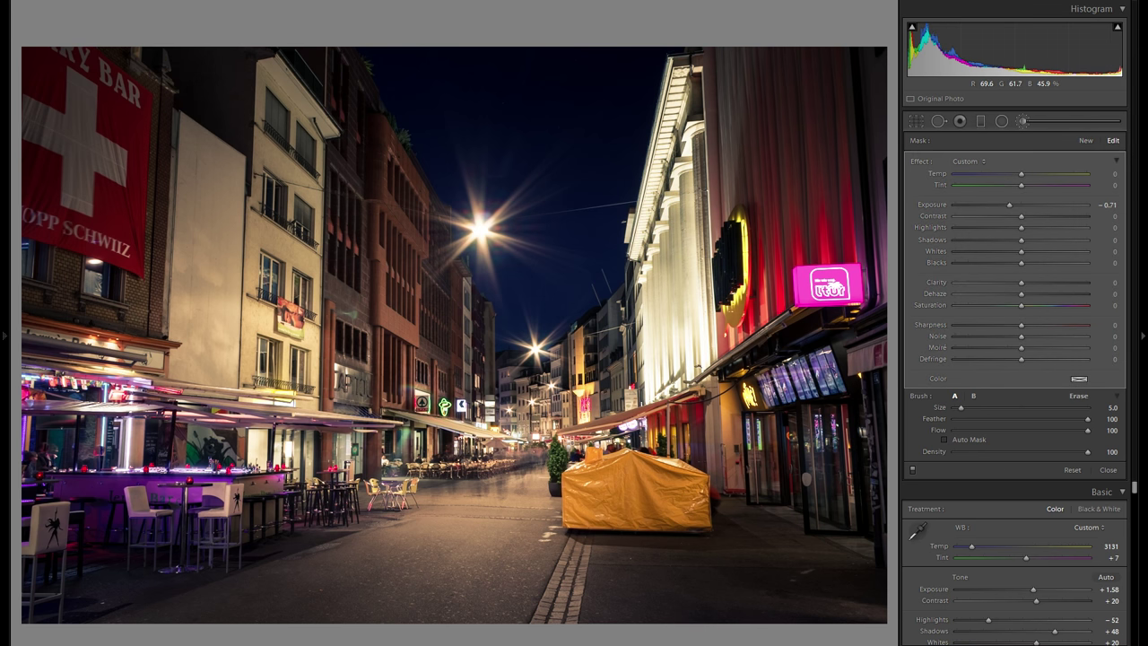
{"action": "left_click_drag", "start_coordinate": [680, 283], "coordinate": [681, 389]}
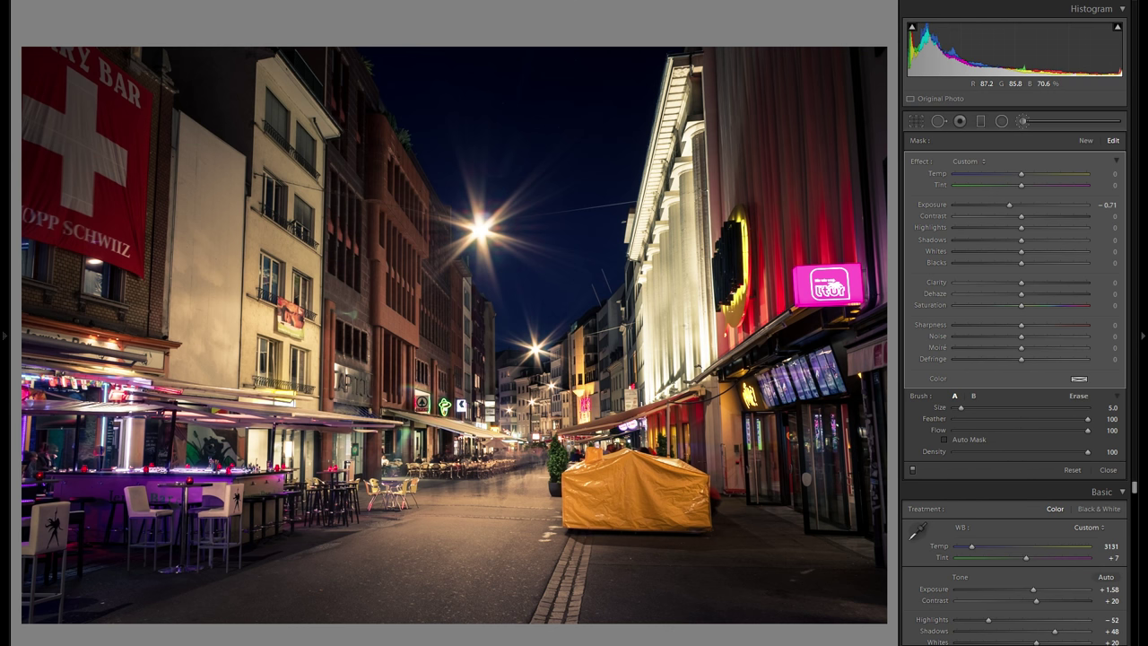
Step: Add a third brush adjustment with exposure -0.78 and darken the remaining bright areas of the white facade
{"action": "left_click", "coordinate": [1083, 141]}
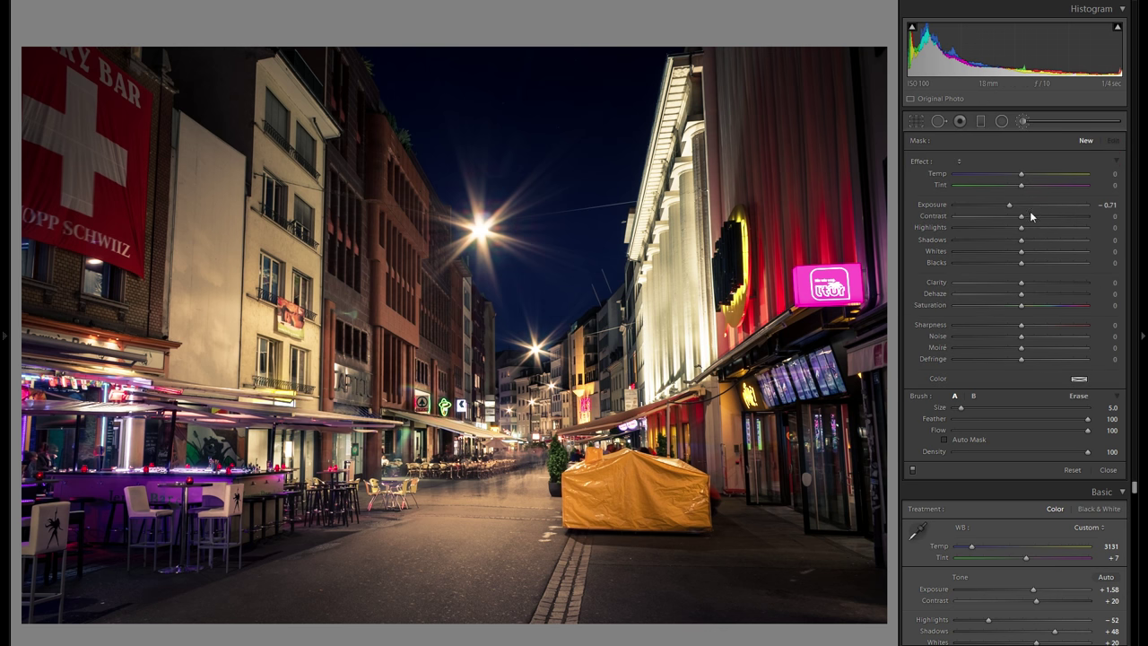
{"action": "left_click_drag", "start_coordinate": [1011, 206], "coordinate": [1008, 206]}
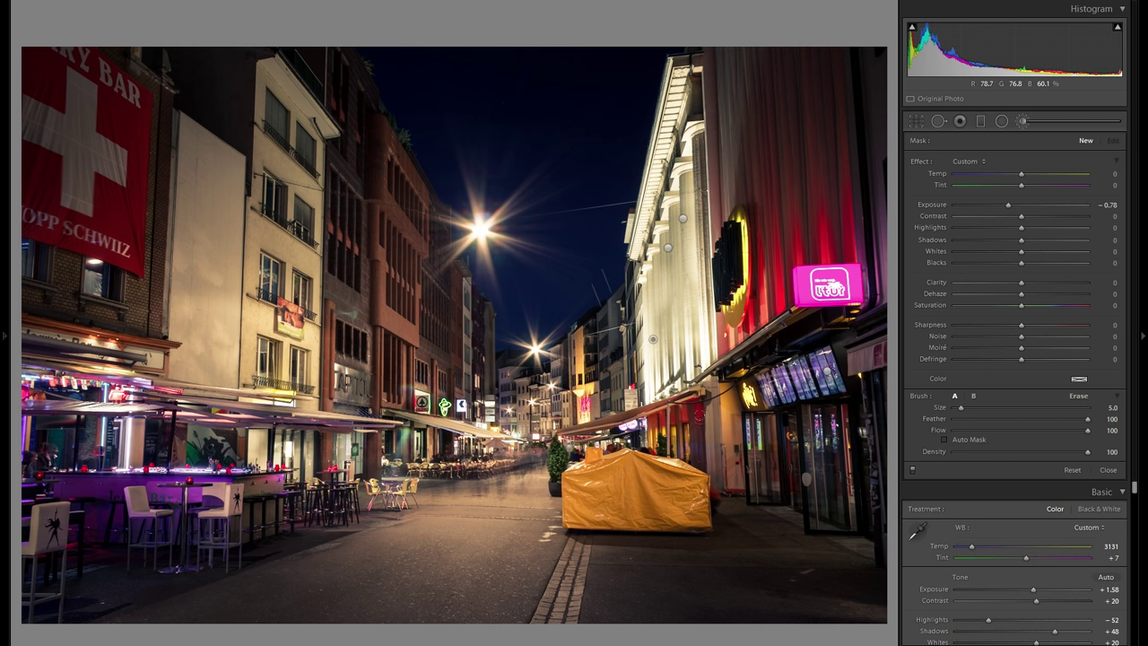
{"action": "left_click", "coordinate": [662, 448]}
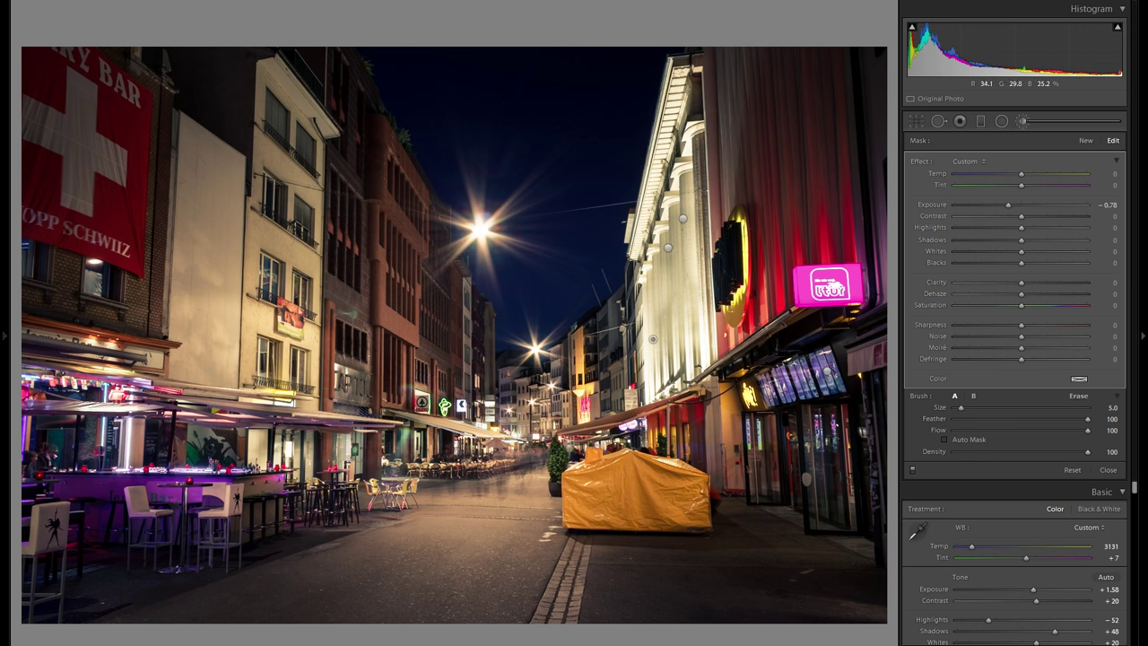
{"action": "left_click", "coordinate": [653, 338]}
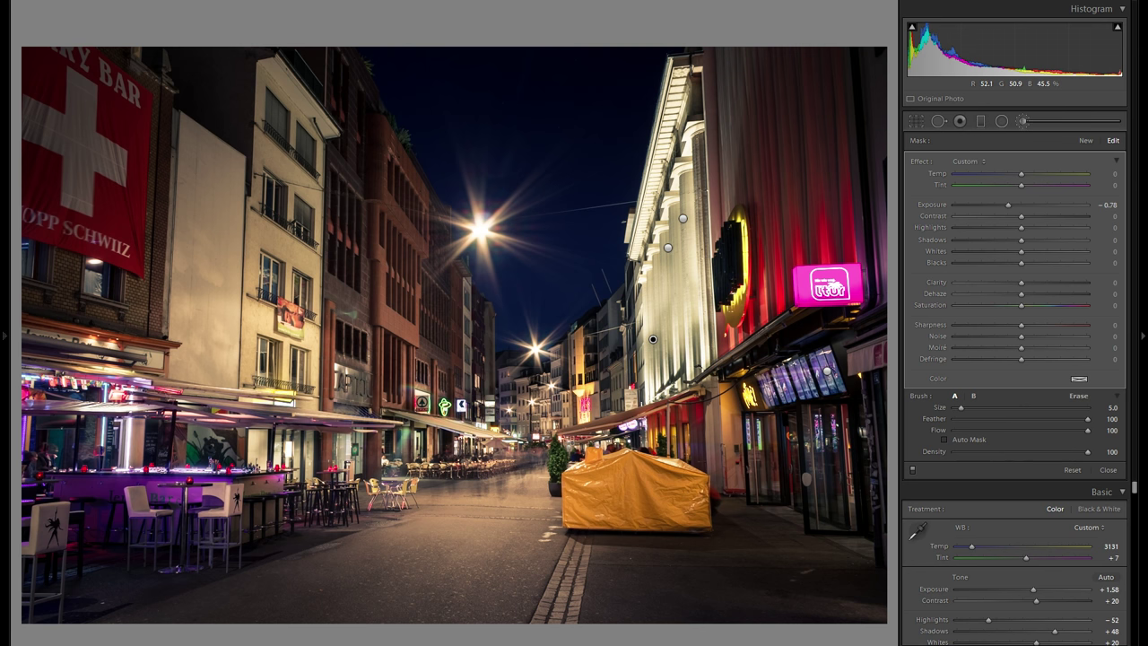
Step: Reduce the brush size to 2.0 for the facade's finer bright areas and compare the photo with the brush adjustments off and on
{"action": "key", "text": "bracketleft"}
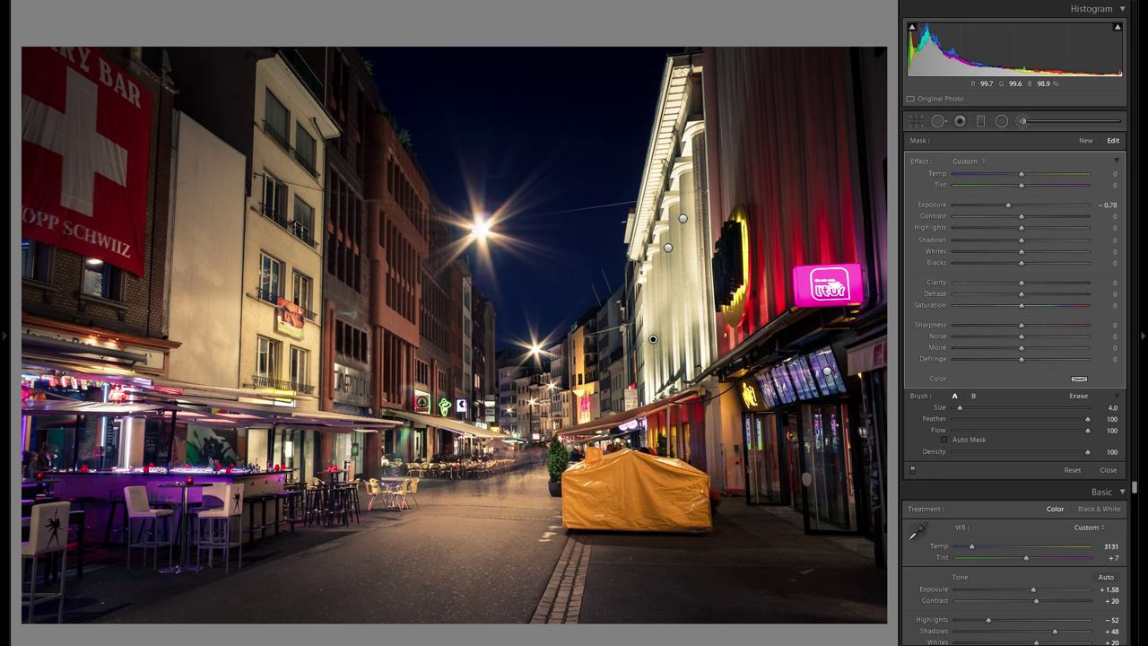
{"action": "key", "text": "bracketright"}
{"action": "key", "text": "bracketleft"}
{"action": "key", "text": "bracketleft"}
{"action": "key", "text": "bracketleft"}
{"action": "left_click", "coordinate": [913, 472]}
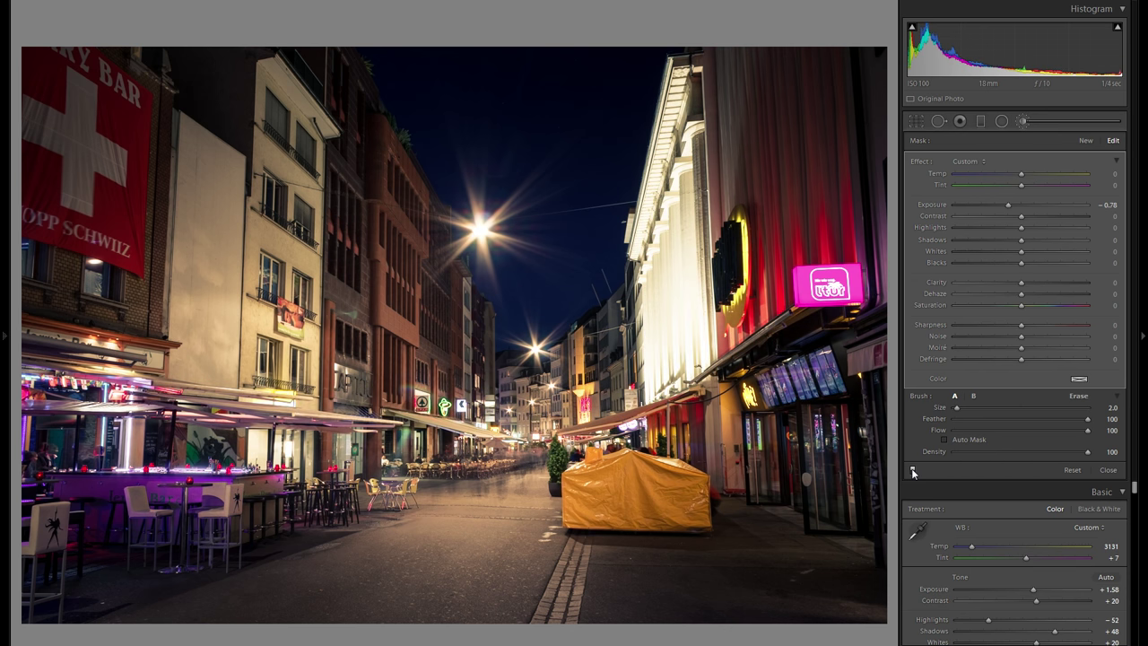
{"action": "left_click", "coordinate": [912, 471]}
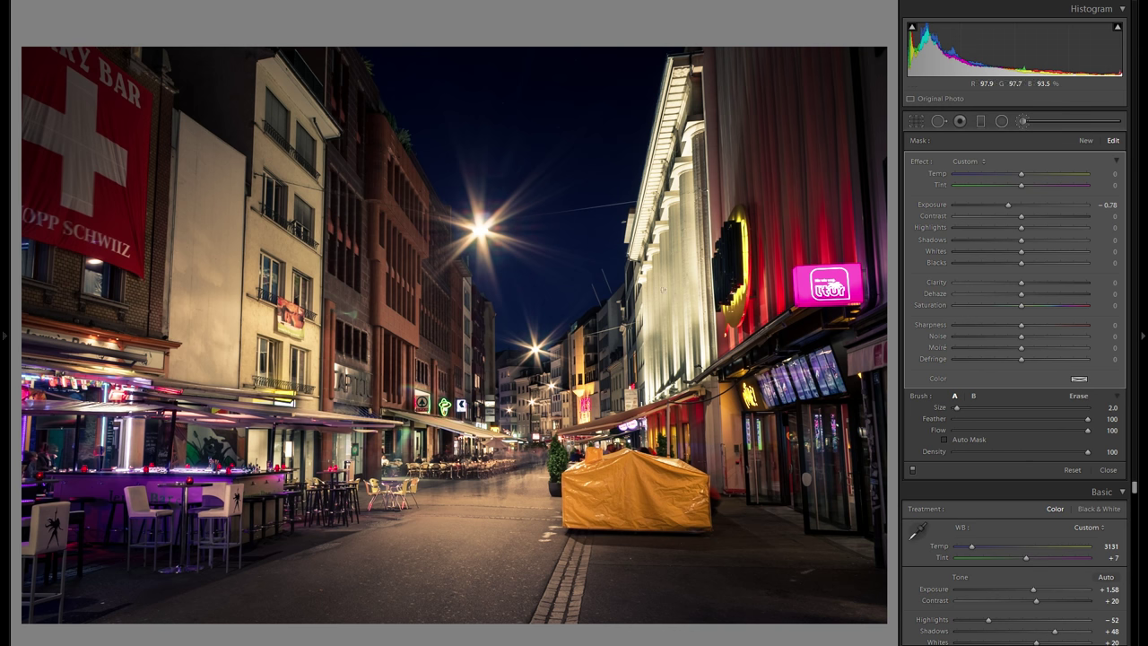
{"action": "left_click", "coordinate": [914, 470]}
{"action": "left_click", "coordinate": [914, 468]}
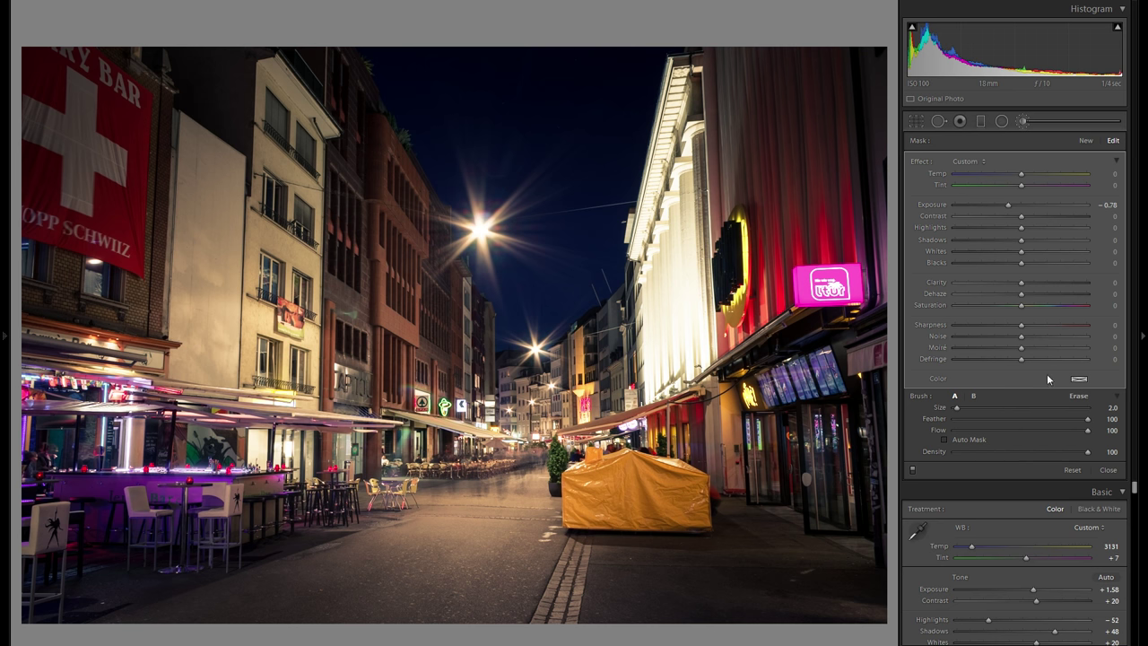
Step: Draw a radial filter with exposure reset to 0 around the far end of the street and shift it slightly upward
{"action": "left_click", "coordinate": [1002, 121]}
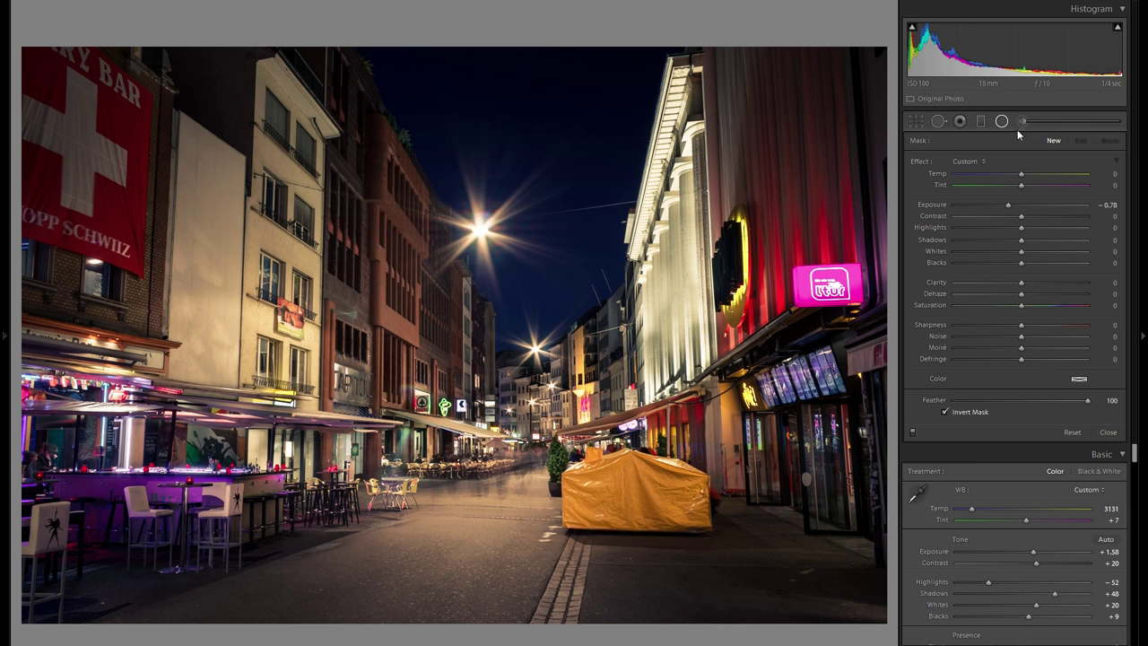
{"action": "double_click", "coordinate": [939, 209]}
{"action": "left_click_drag", "start_coordinate": [542, 382], "coordinate": [621, 436]}
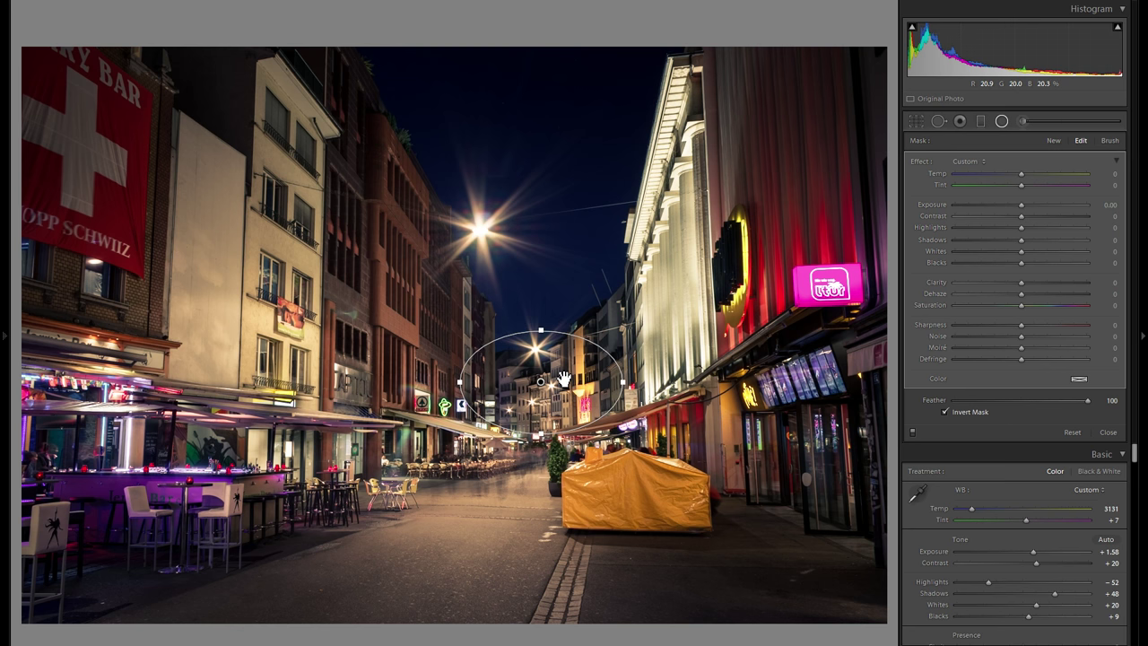
{"action": "left_click_drag", "start_coordinate": [558, 358], "coordinate": [561, 367]}
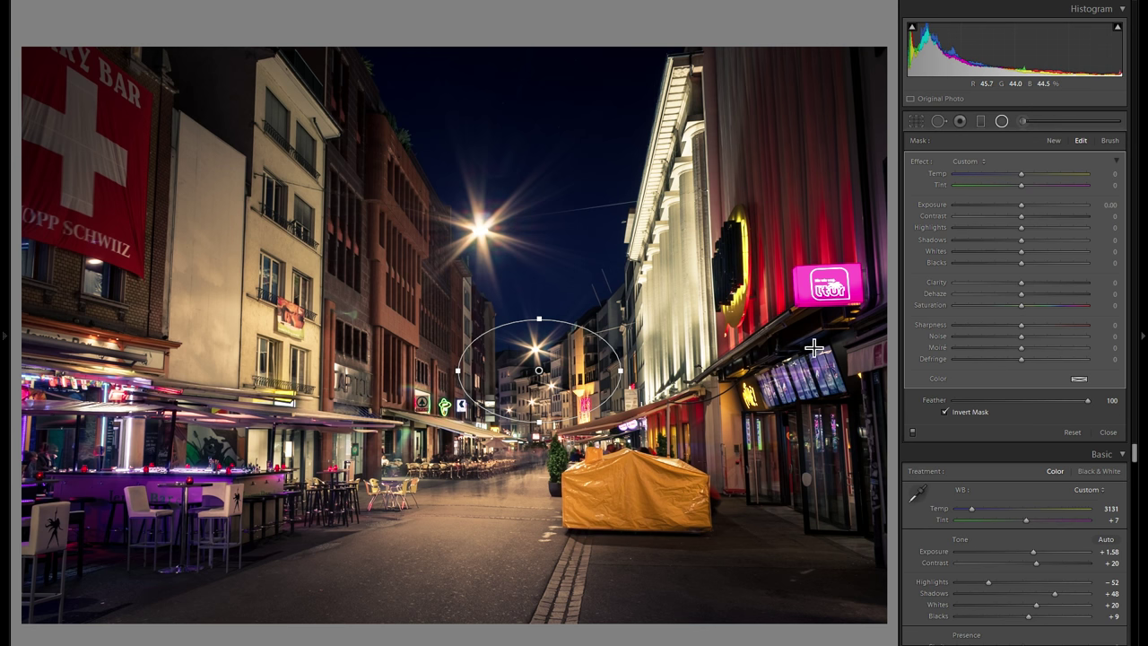
Step: Set the radial filter's exposure to 0.42 and whites to 55, and give it a warm yellow color tint
{"action": "left_click_drag", "start_coordinate": [1019, 206], "coordinate": [1027, 210]}
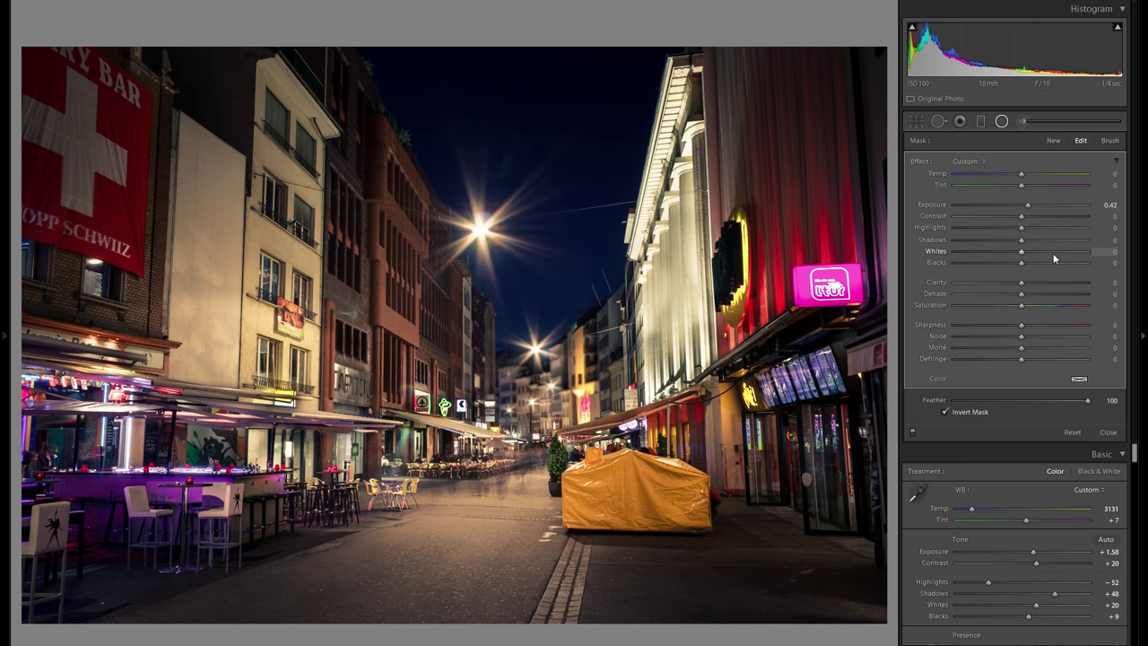
{"action": "left_click_drag", "start_coordinate": [1054, 251], "coordinate": [1056, 251]}
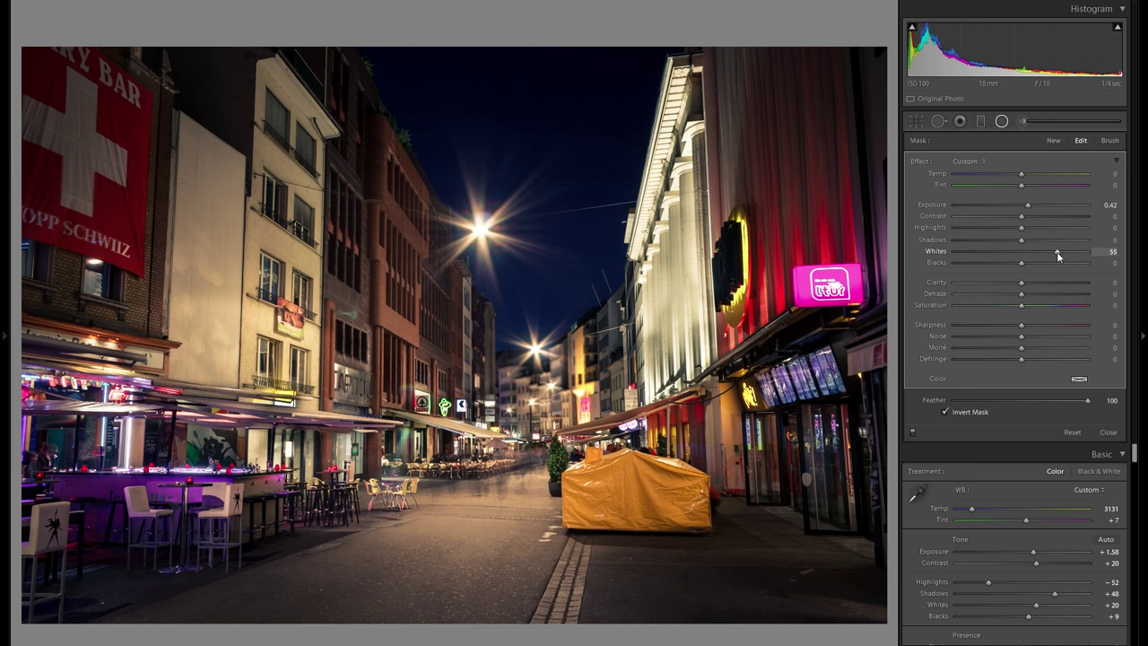
{"action": "left_click", "coordinate": [1078, 380]}
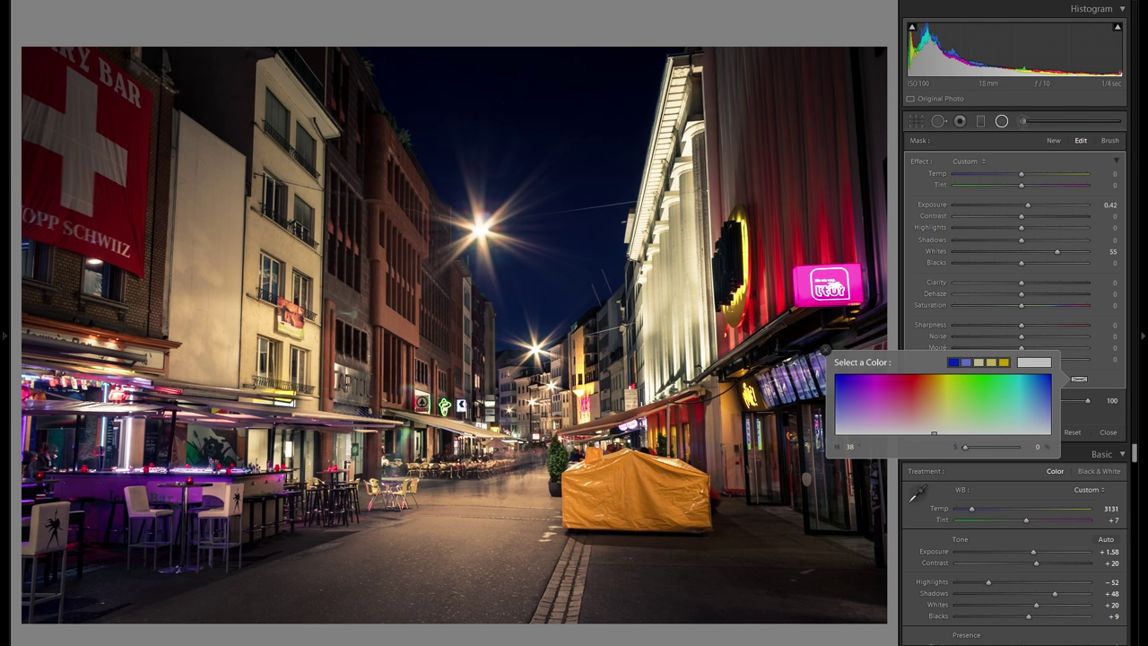
{"action": "left_click_drag", "start_coordinate": [933, 433], "coordinate": [936, 410]}
{"action": "left_click", "coordinate": [825, 349]}
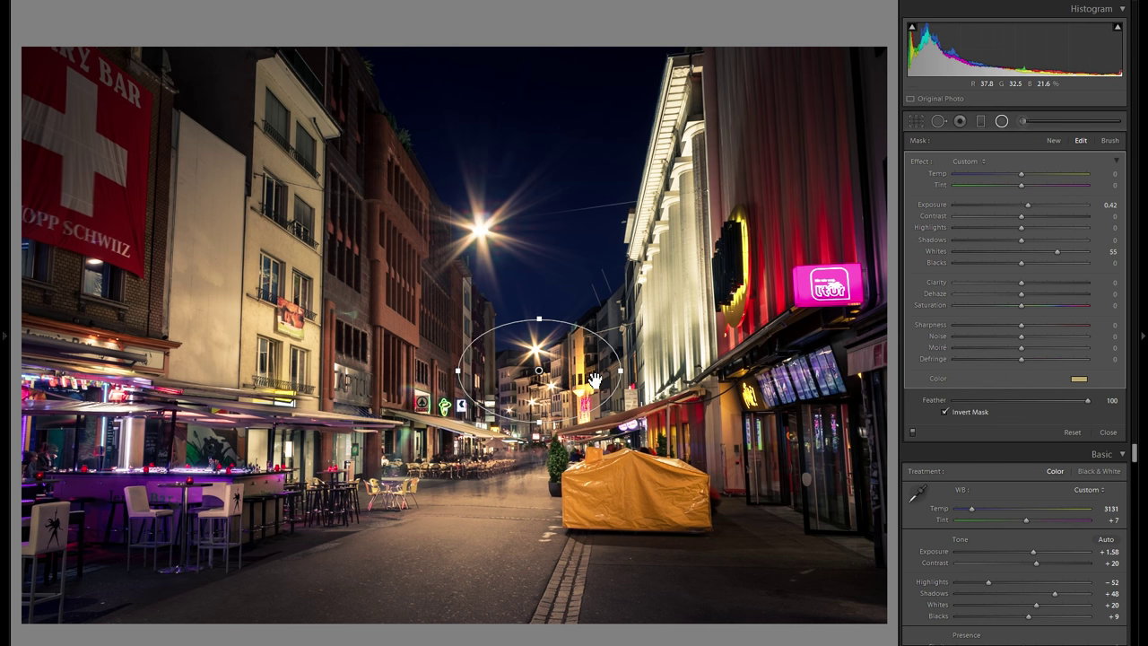
Step: Try exposure 1.61 on the radial filter, lowering the feather to 0 and restoring it to 100, and toggling the mask inversion off and on
{"action": "left_click", "coordinate": [1047, 204]}
{"action": "left_click_drag", "start_coordinate": [1055, 405], "coordinate": [945, 405]}
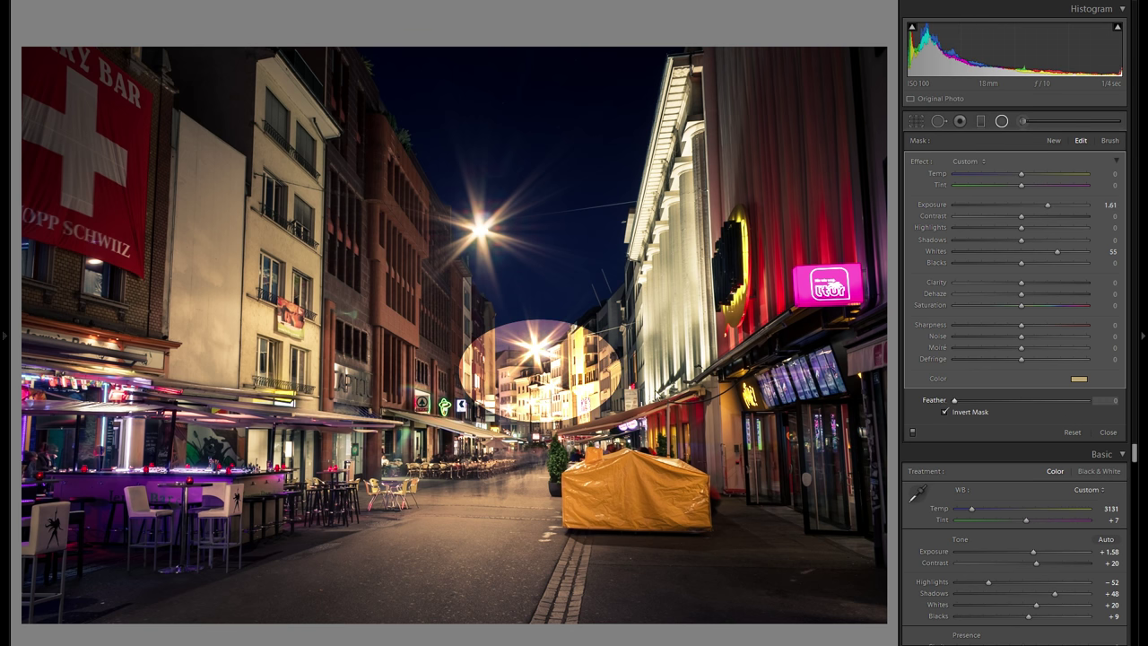
{"action": "left_click_drag", "start_coordinate": [966, 398], "coordinate": [1124, 396]}
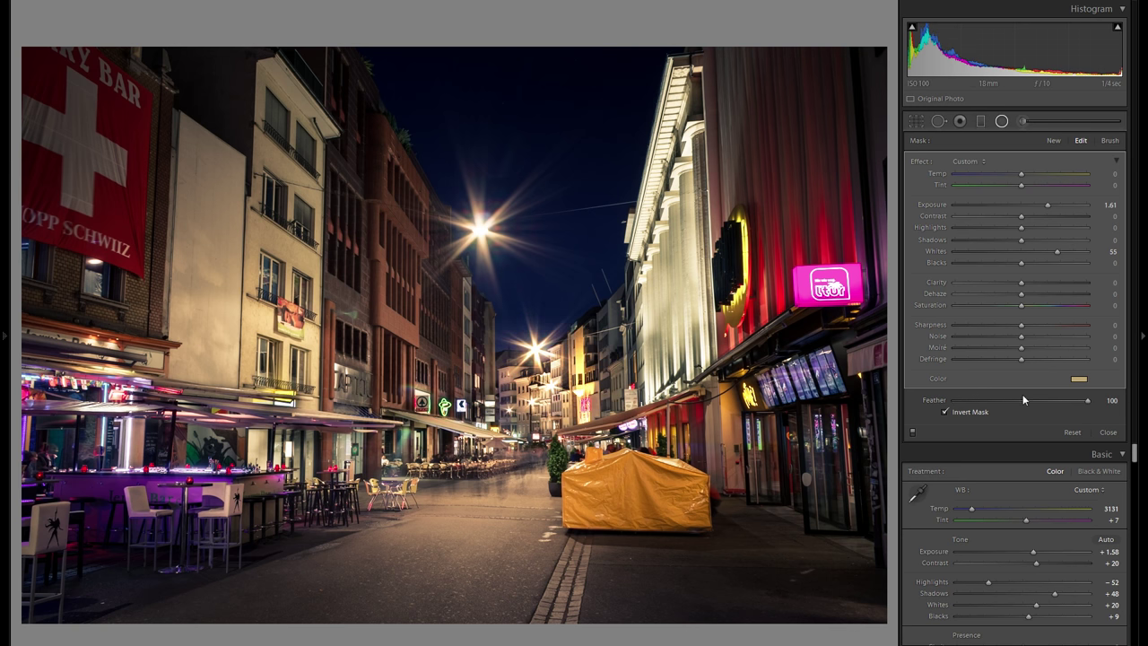
{"action": "left_click", "coordinate": [944, 412]}
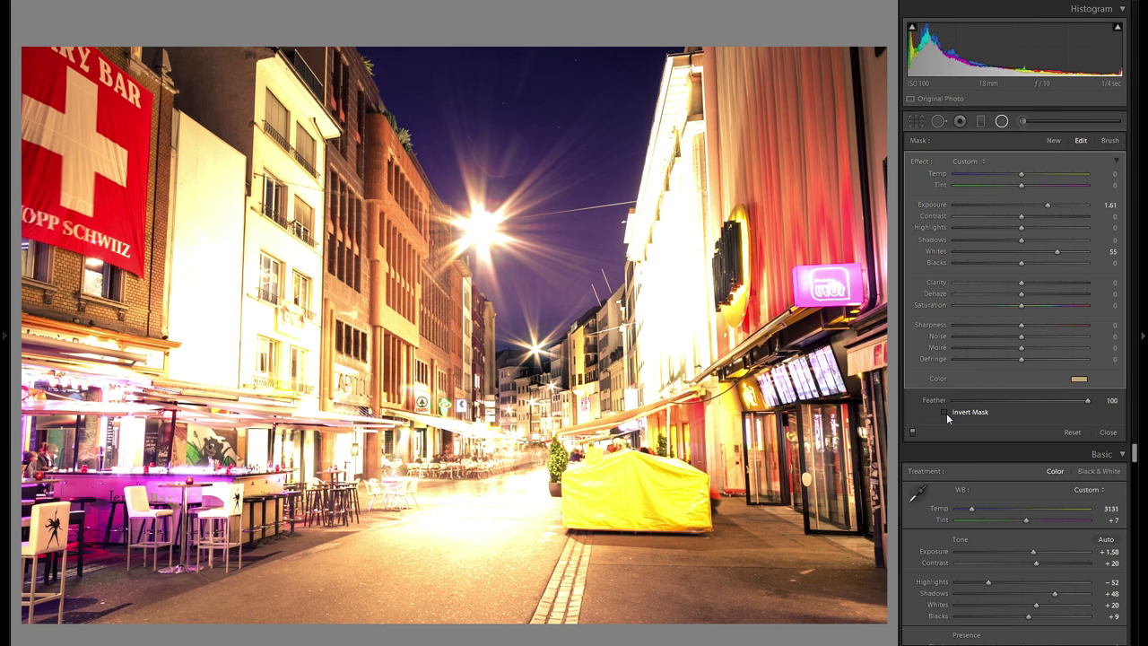
{"action": "left_click", "coordinate": [944, 413]}
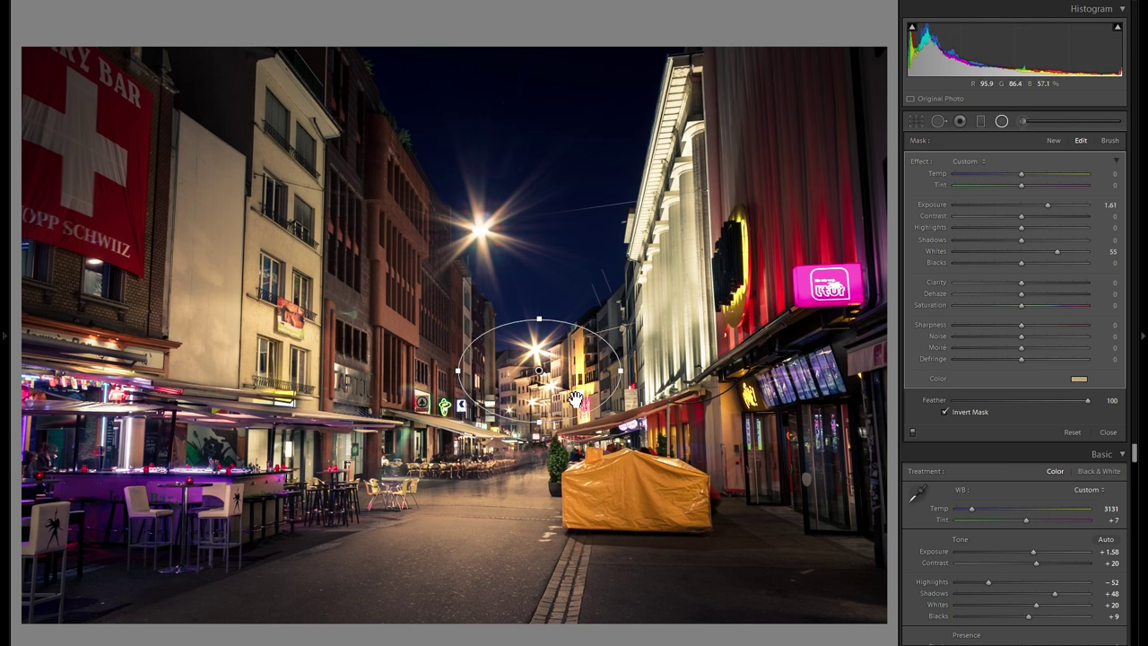
Step: Set the radial filter's exposure to 1.07 and move the ellipse sideways toward the white columned building
{"action": "left_click_drag", "start_coordinate": [1050, 199], "coordinate": [1038, 204]}
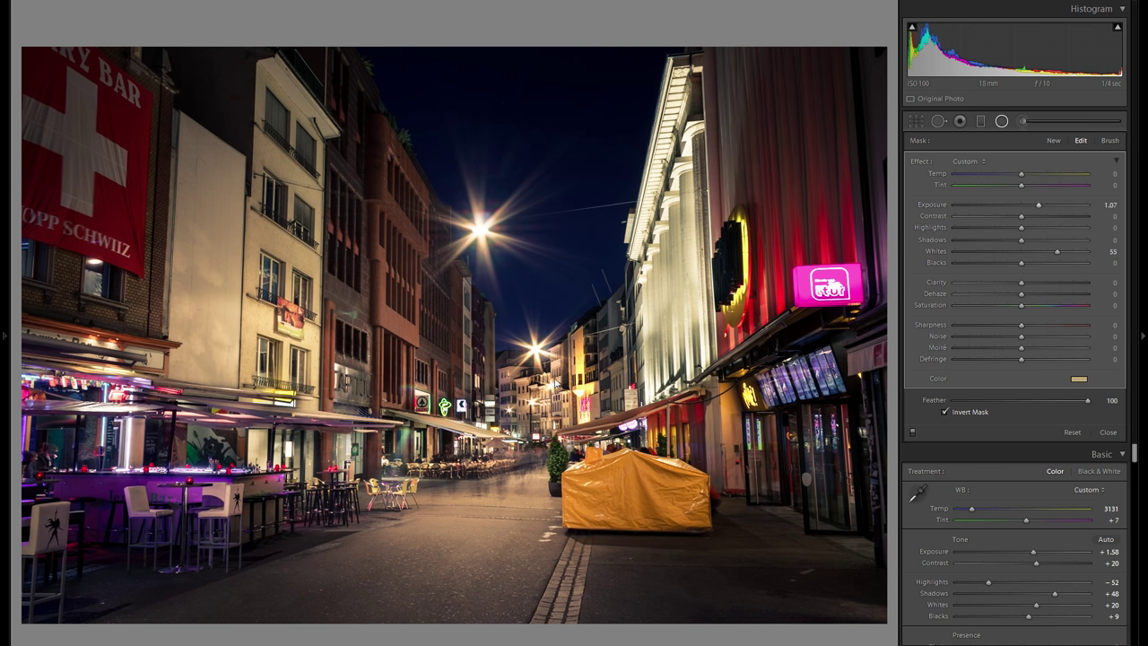
{"action": "left_click_drag", "start_coordinate": [642, 381], "coordinate": [658, 354]}
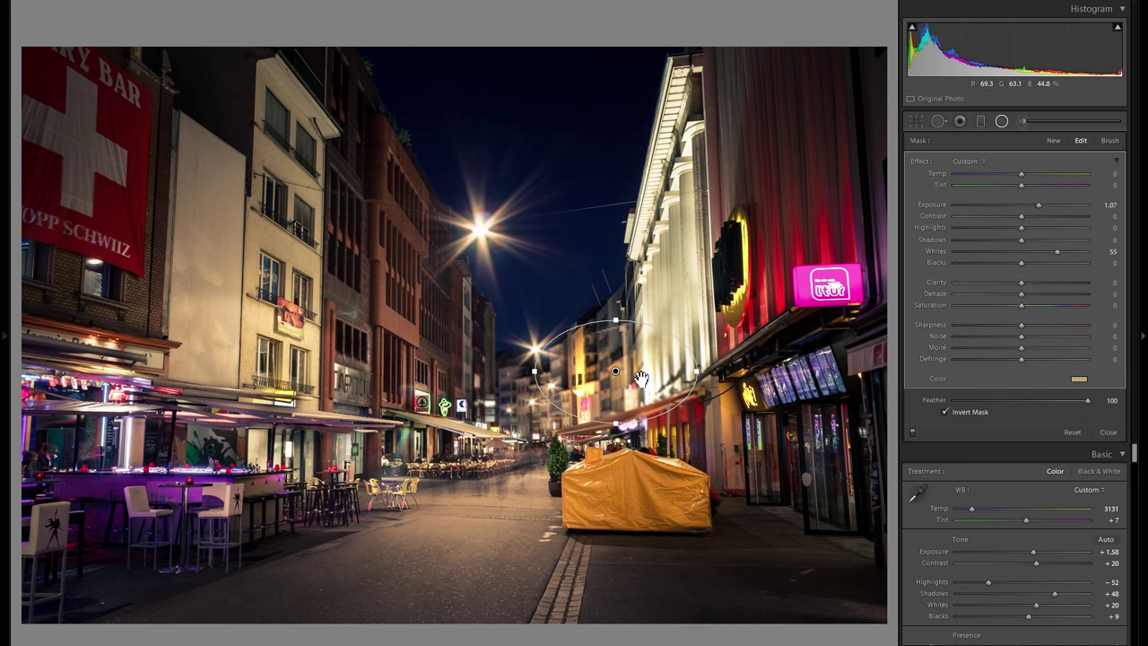
Step: Duplicate the radial filter onto the reddish-brown building, widen the ellipse, and set its whites to 24 and exposure to 0.85
{"action": "right_click", "coordinate": [641, 374]}
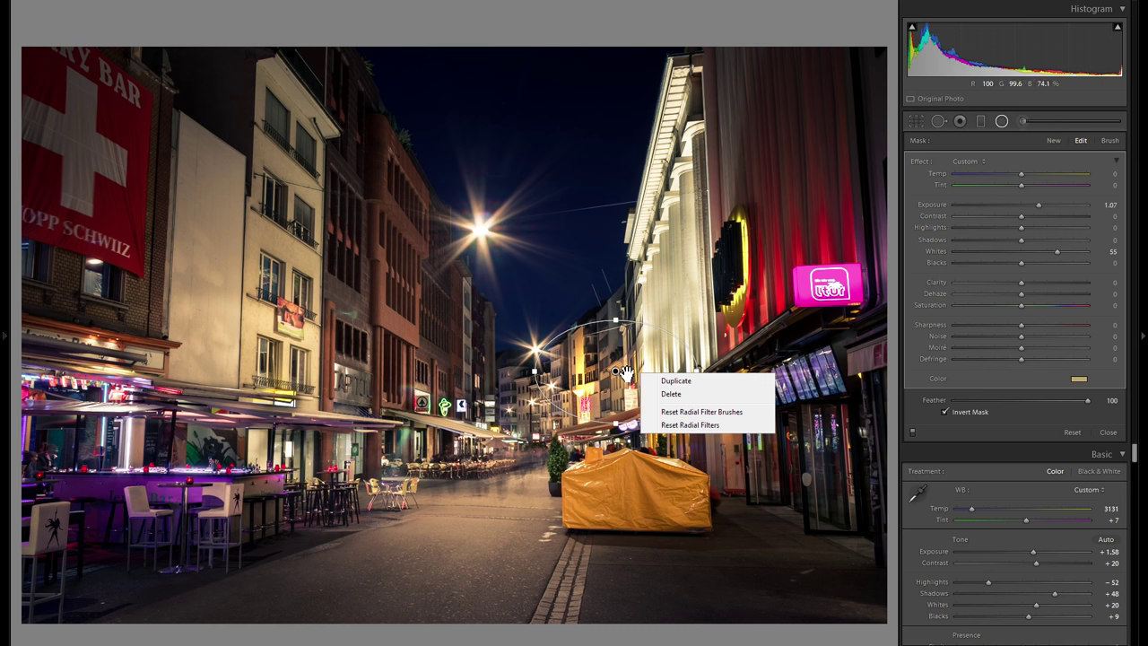
{"action": "left_click", "coordinate": [630, 375]}
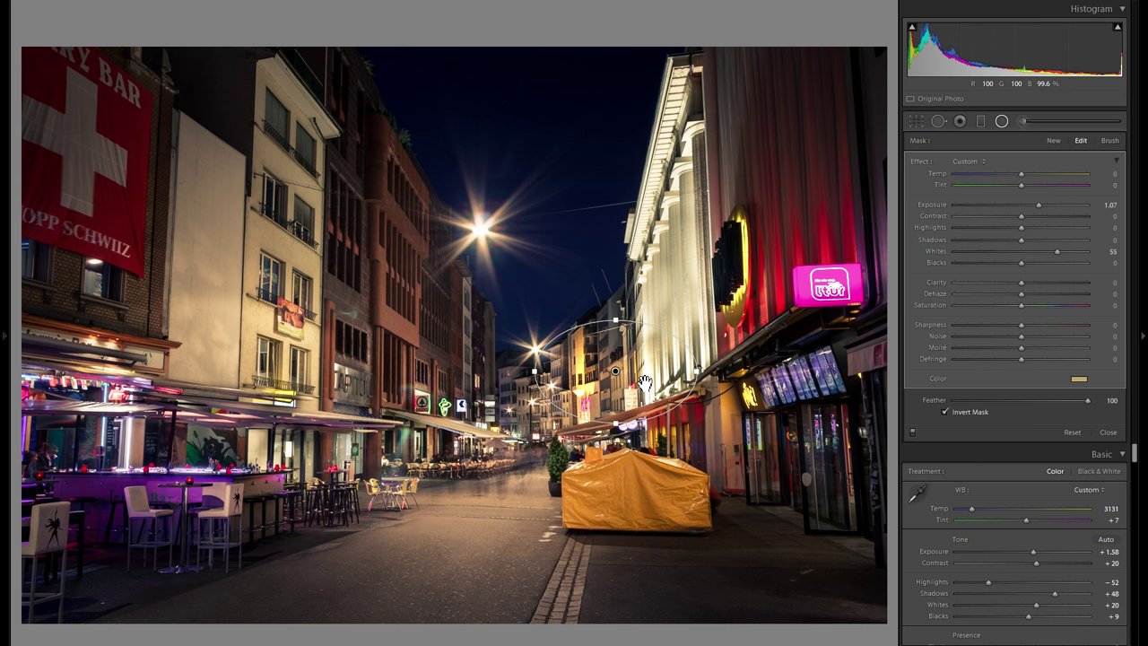
{"action": "left_click_drag", "start_coordinate": [653, 391], "coordinate": [485, 312]}
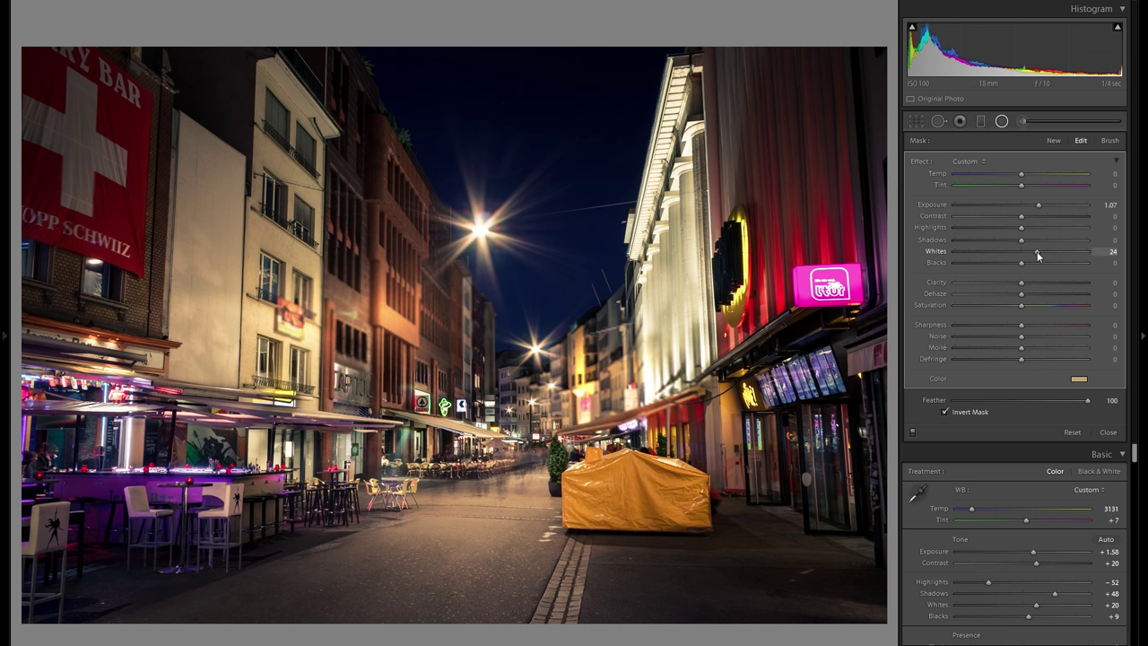
{"action": "left_click_drag", "start_coordinate": [1037, 205], "coordinate": [1032, 208]}
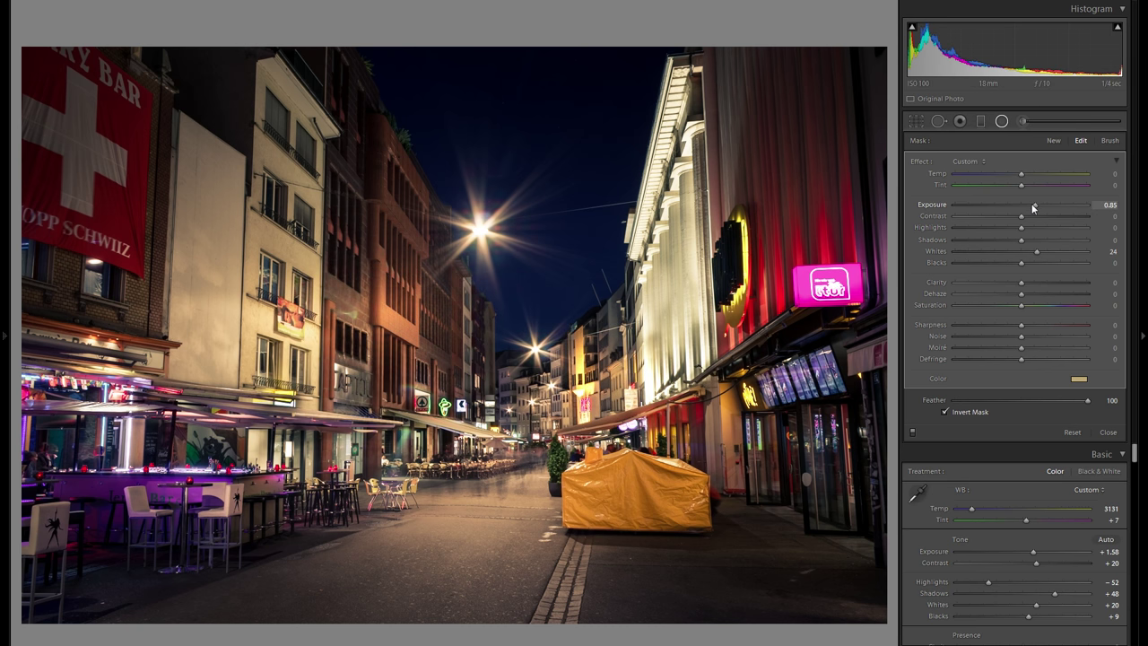
Step: Duplicate the radial filter onto the upper part of the reddish-brown building and tilt the ellipse to follow its roofline
{"action": "right_click", "coordinate": [415, 314]}
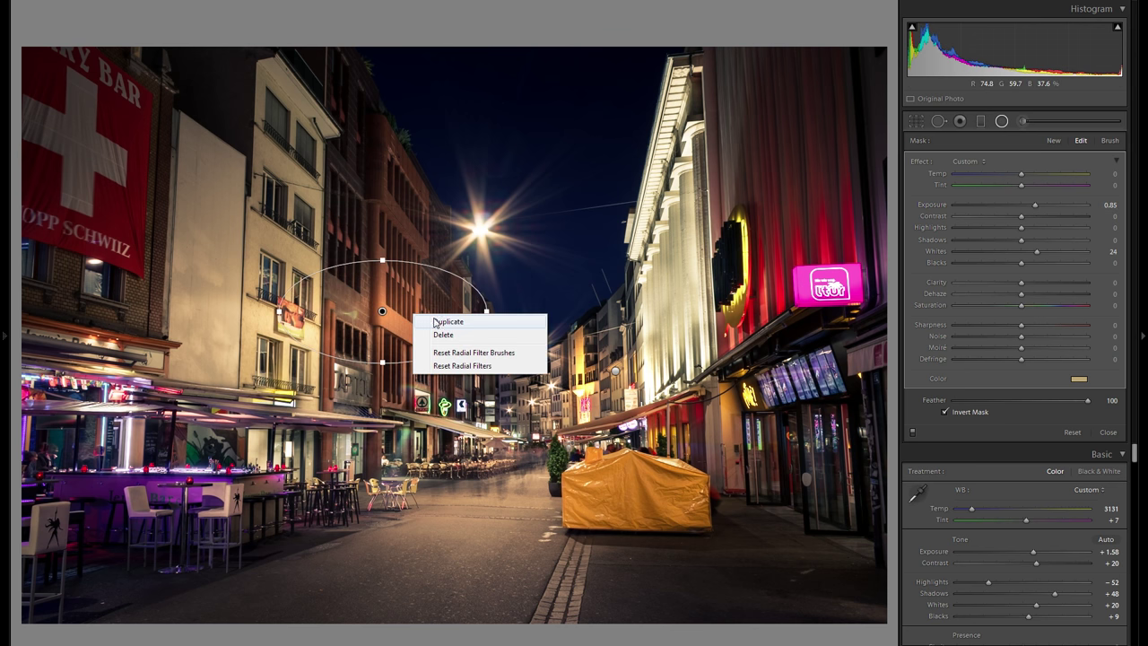
{"action": "left_click", "coordinate": [381, 173]}
{"action": "mouse_move", "coordinate": [371, 178]}
{"action": "left_mouse_down"}
{"action": "mouse_move", "coordinate": [475, 229]}
{"action": "mouse_move", "coordinate": [476, 194]}
{"action": "left_mouse_up"}
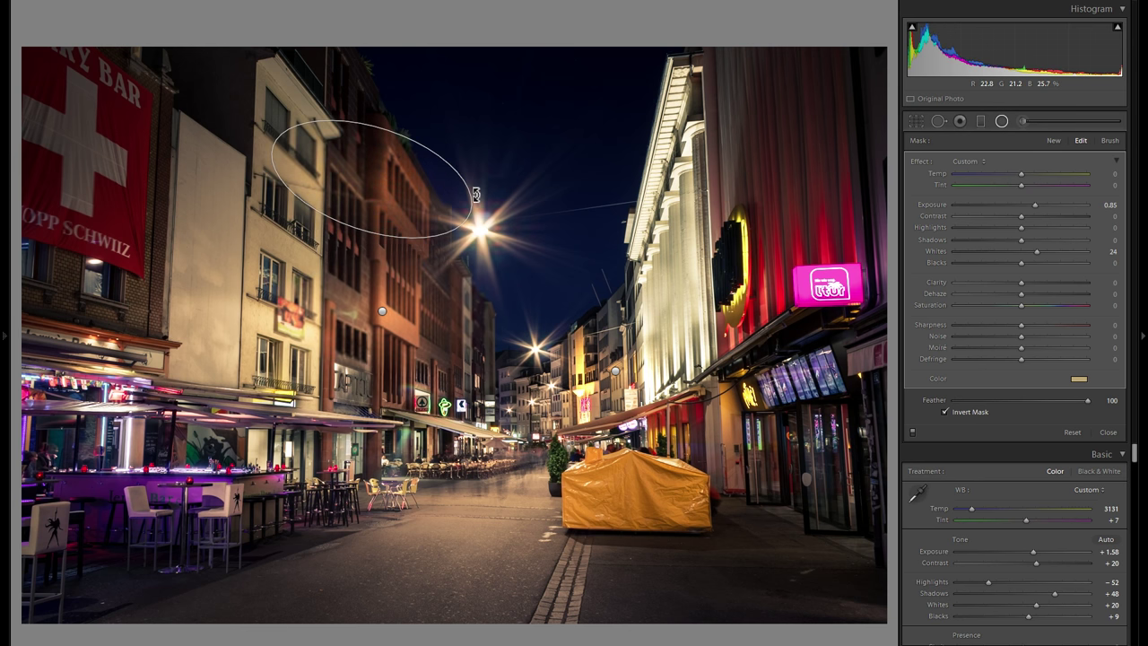
Step: Duplicate the radial filter onto the cream building, and set its exposure to 0.63 and its color tint to hue 41, saturation 22
{"action": "right_click", "coordinate": [398, 196]}
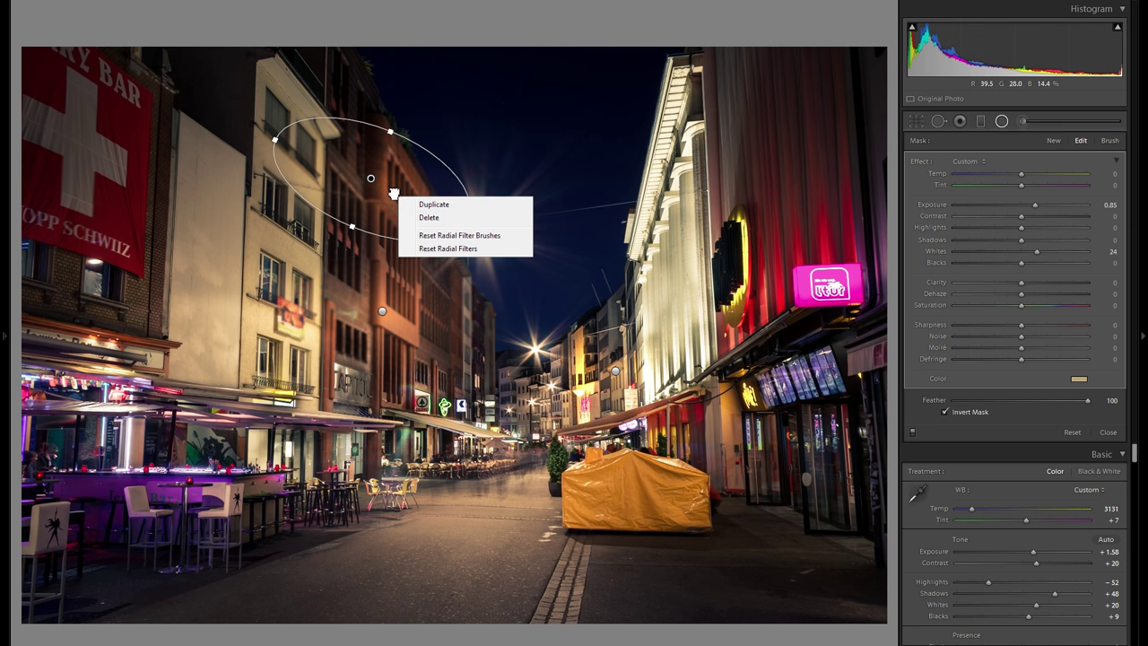
{"action": "left_click", "coordinate": [293, 256]}
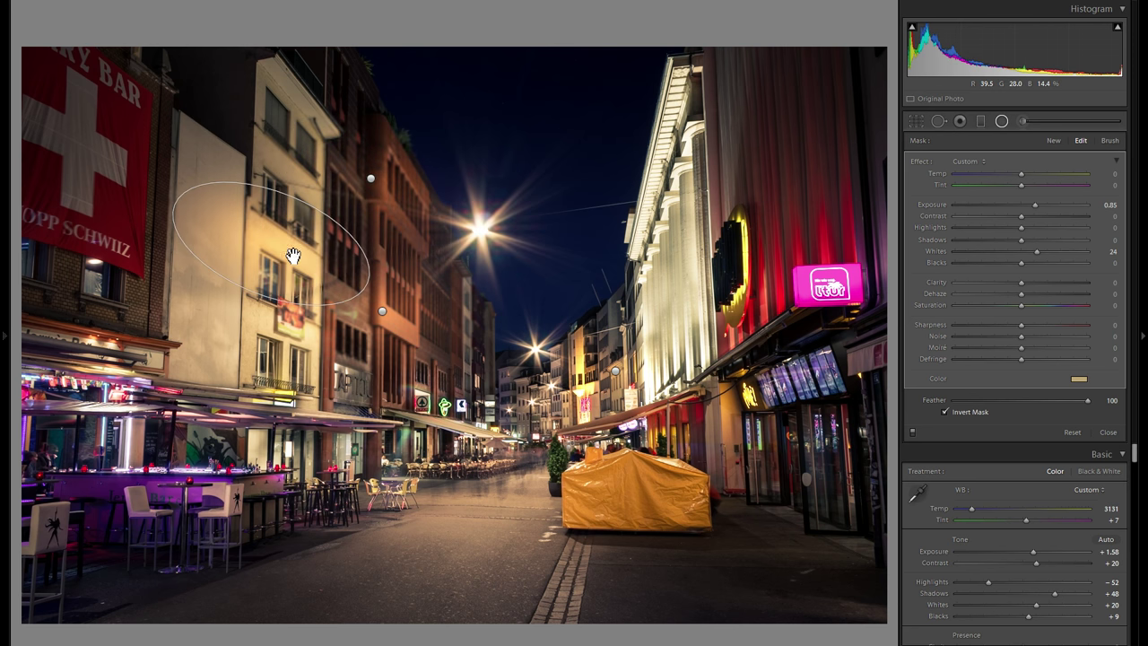
{"action": "left_click_drag", "start_coordinate": [239, 348], "coordinate": [258, 333]}
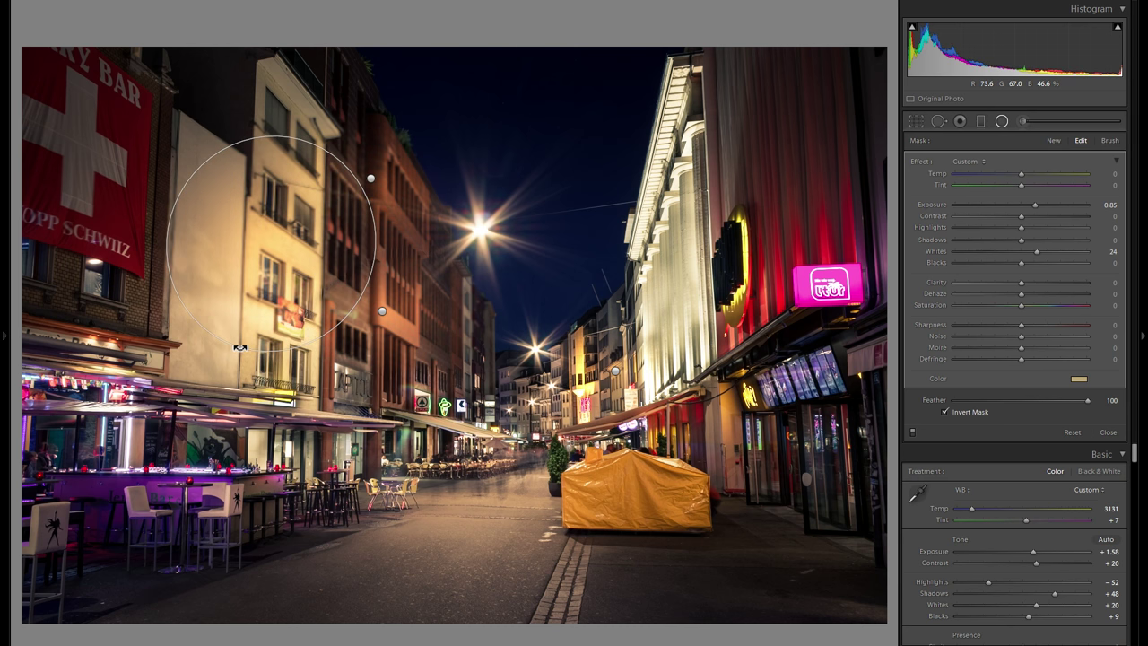
{"action": "left_click_drag", "start_coordinate": [254, 299], "coordinate": [256, 293]}
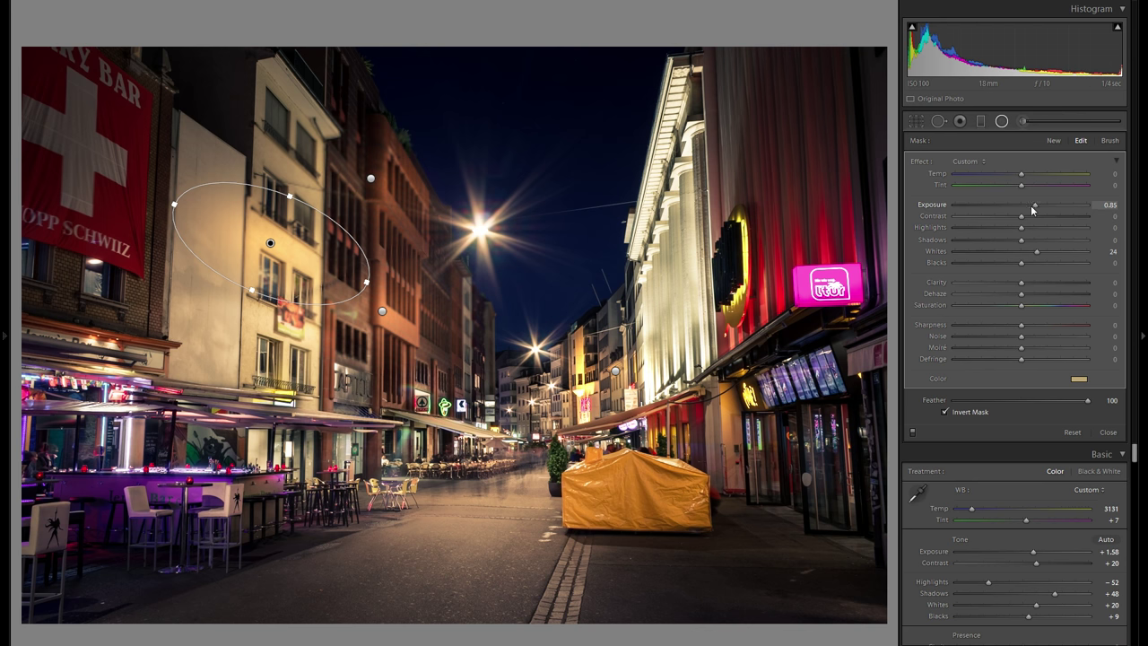
{"action": "left_click", "coordinate": [1079, 379]}
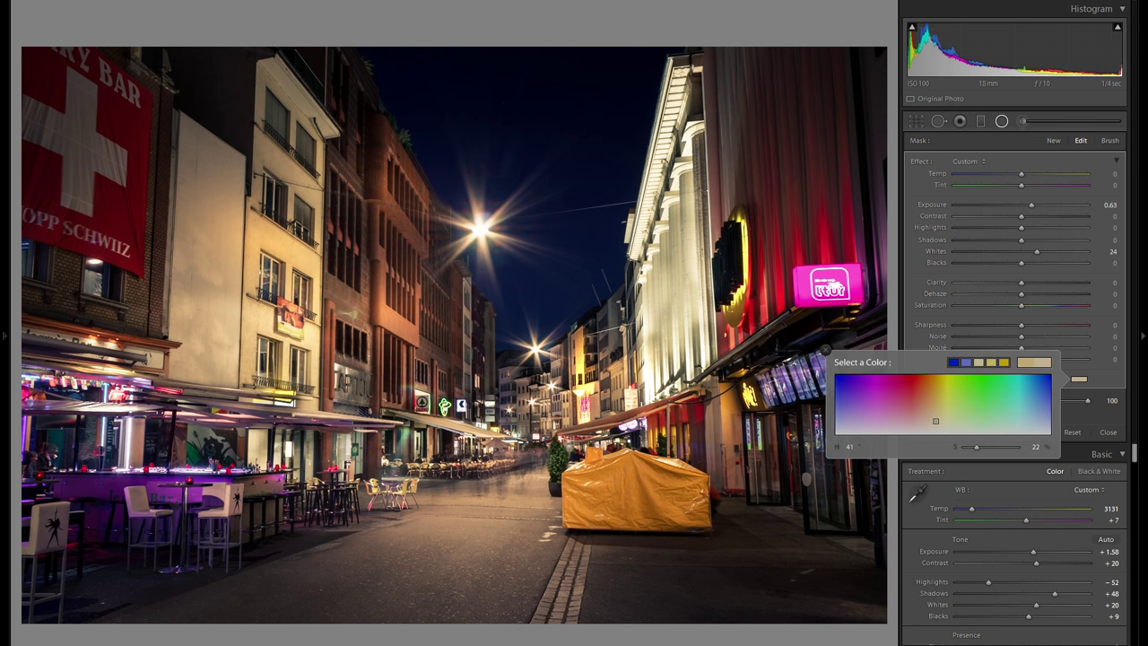
{"action": "left_click", "coordinate": [824, 351]}
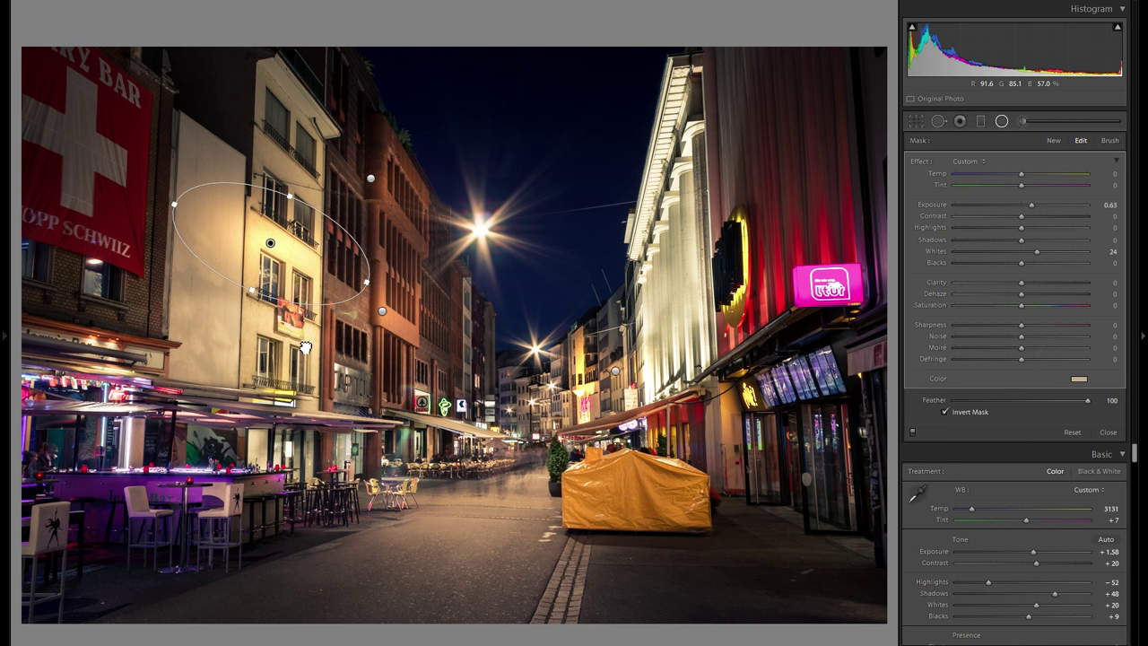
Step: Place copies of the radial filter on the brick building below the red flag and over the purple-lit bar
{"action": "right_click", "coordinate": [135, 325]}
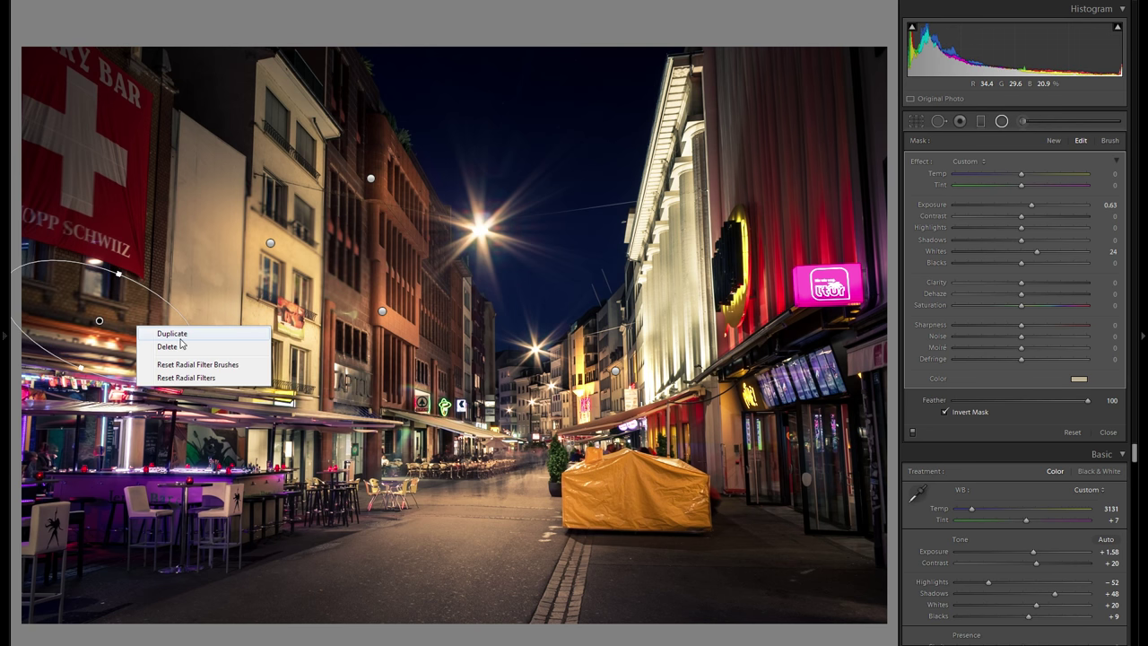
{"action": "left_click", "coordinate": [124, 333]}
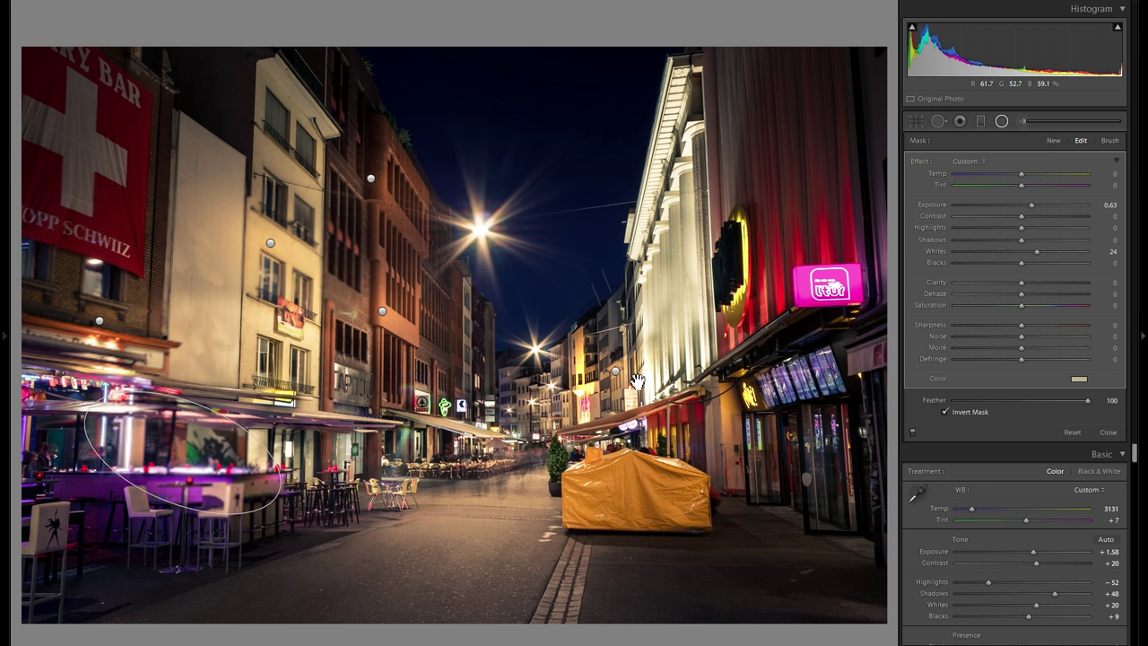
{"action": "left_click", "coordinate": [239, 458]}
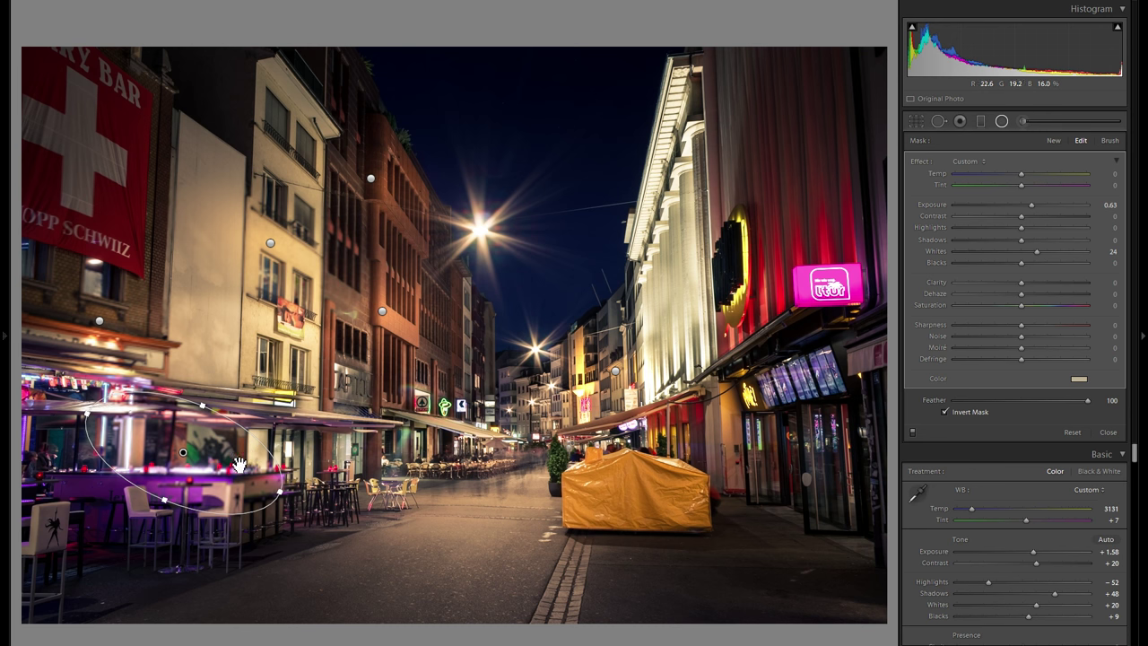
Step: Duplicate the bar's radial filter and move the copy across the street to the lit entrance with the screens
{"action": "right_click", "coordinate": [230, 466]}
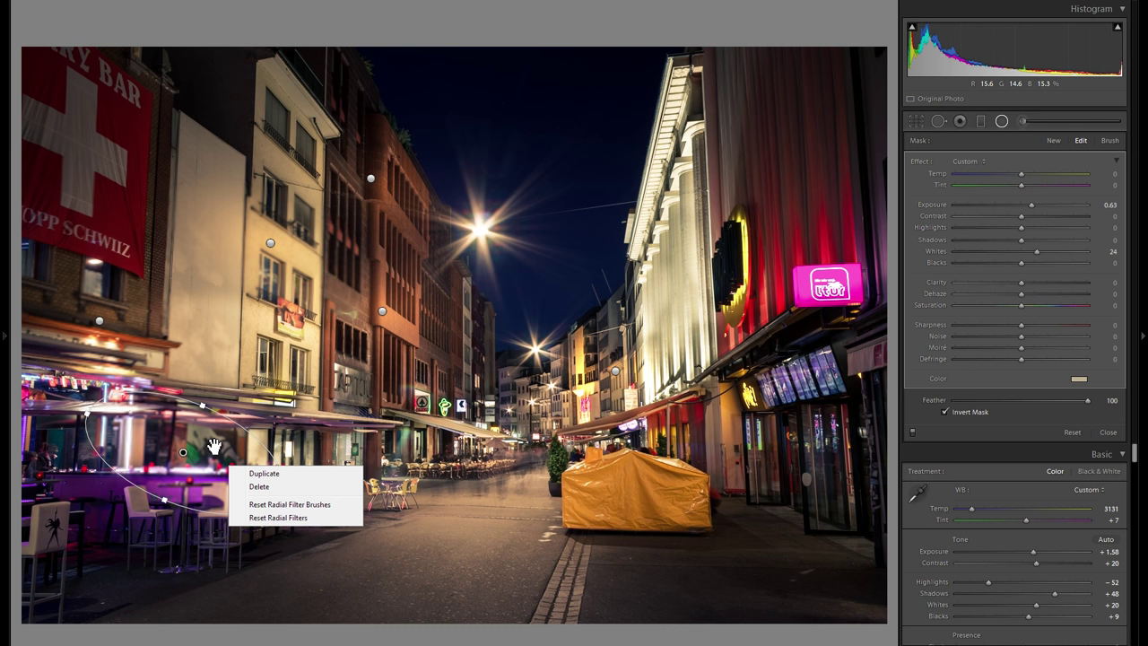
{"action": "left_click", "coordinate": [214, 446]}
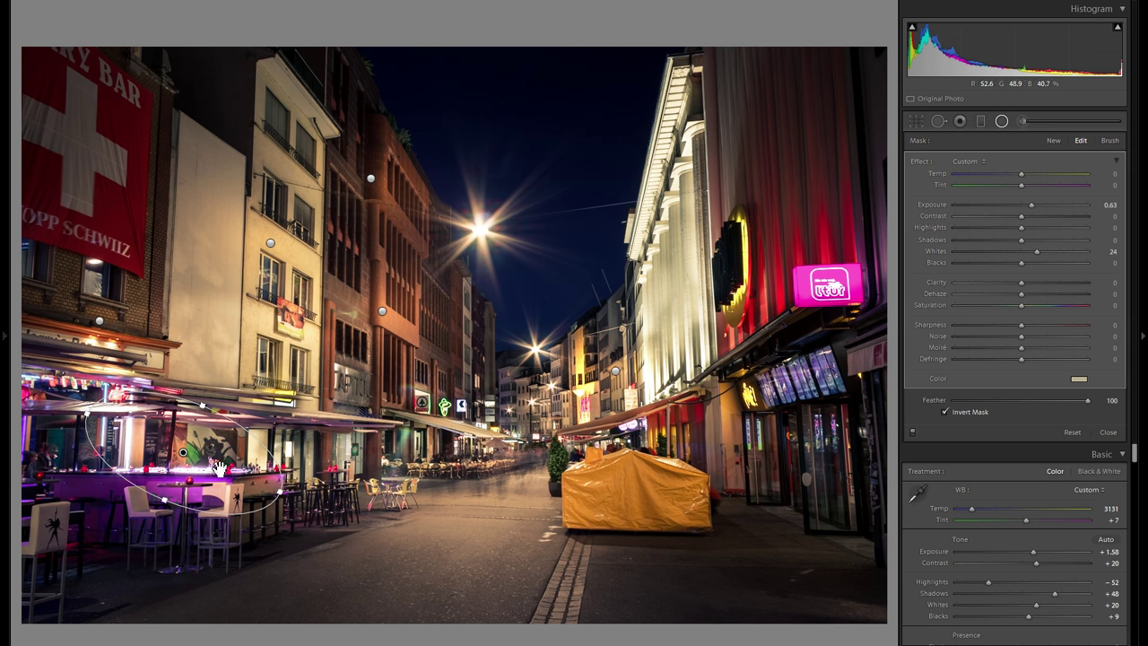
{"action": "left_click_drag", "start_coordinate": [219, 467], "coordinate": [480, 432]}
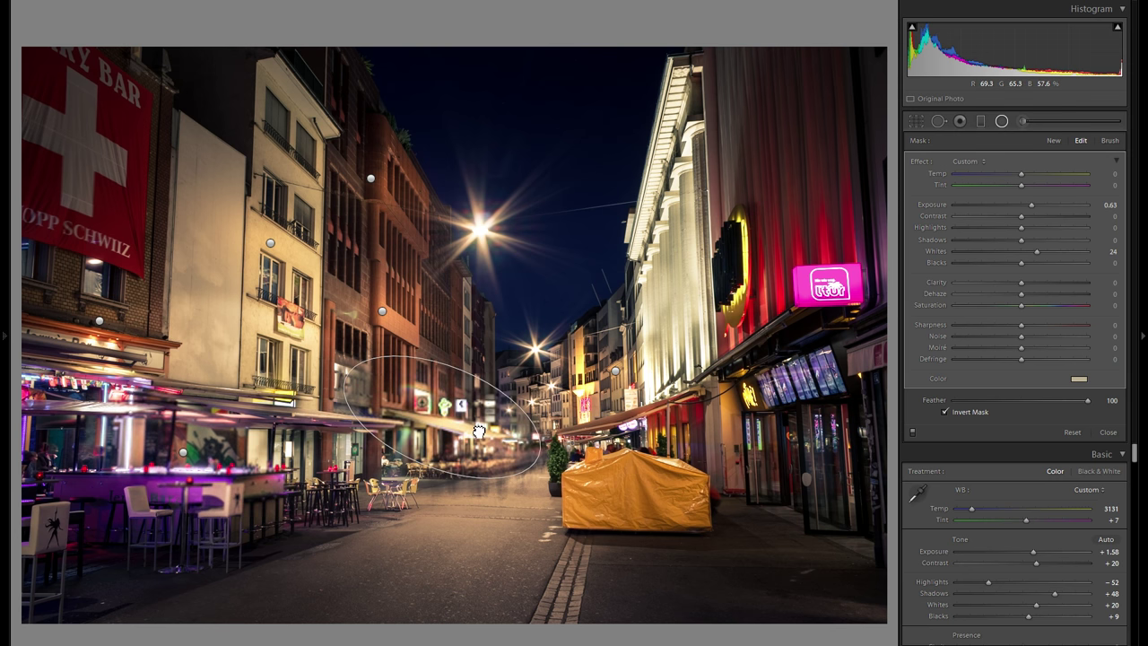
{"action": "left_click_drag", "start_coordinate": [479, 431], "coordinate": [777, 416]}
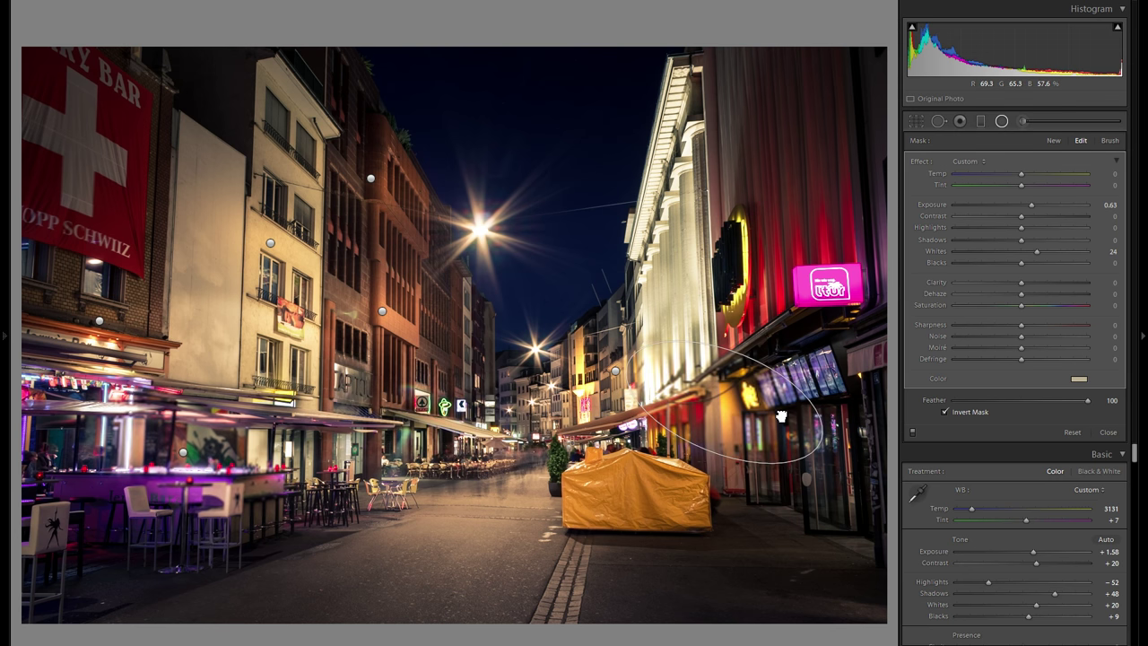
Step: Duplicate the entrance's radial filter and place the copy on the red facade above the pink sign
{"action": "right_click", "coordinate": [792, 414]}
{"action": "left_click", "coordinate": [743, 427]}
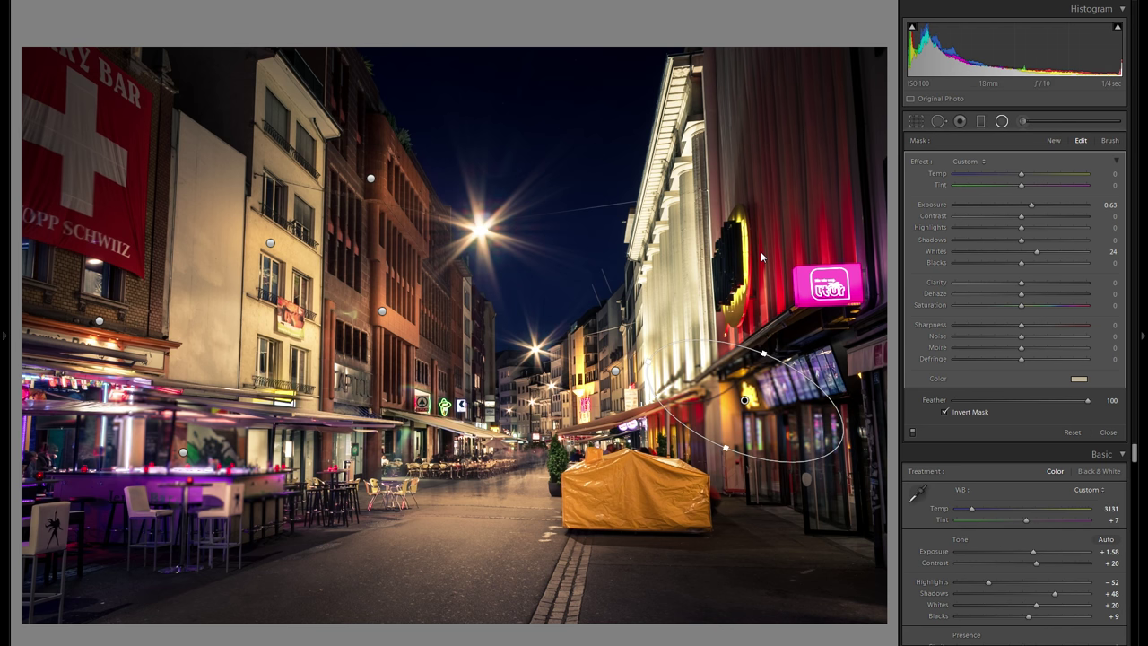
{"action": "left_click_drag", "start_coordinate": [768, 259], "coordinate": [865, 235]}
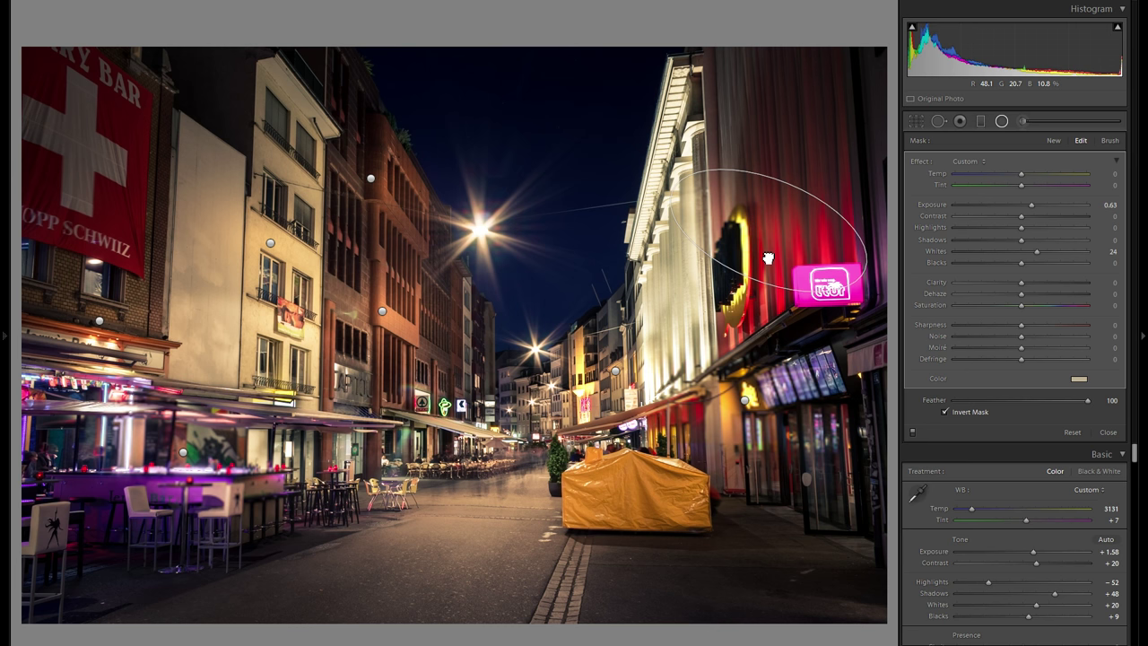
Step: Duplicate the radial filter to the distant buildings beside the columned facade, shrink the ellipse, and set exposure to 0.81 and whites to 46
{"action": "right_click", "coordinate": [773, 249]}
{"action": "left_click", "coordinate": [809, 260]}
{"action": "left_click", "coordinate": [611, 430]}
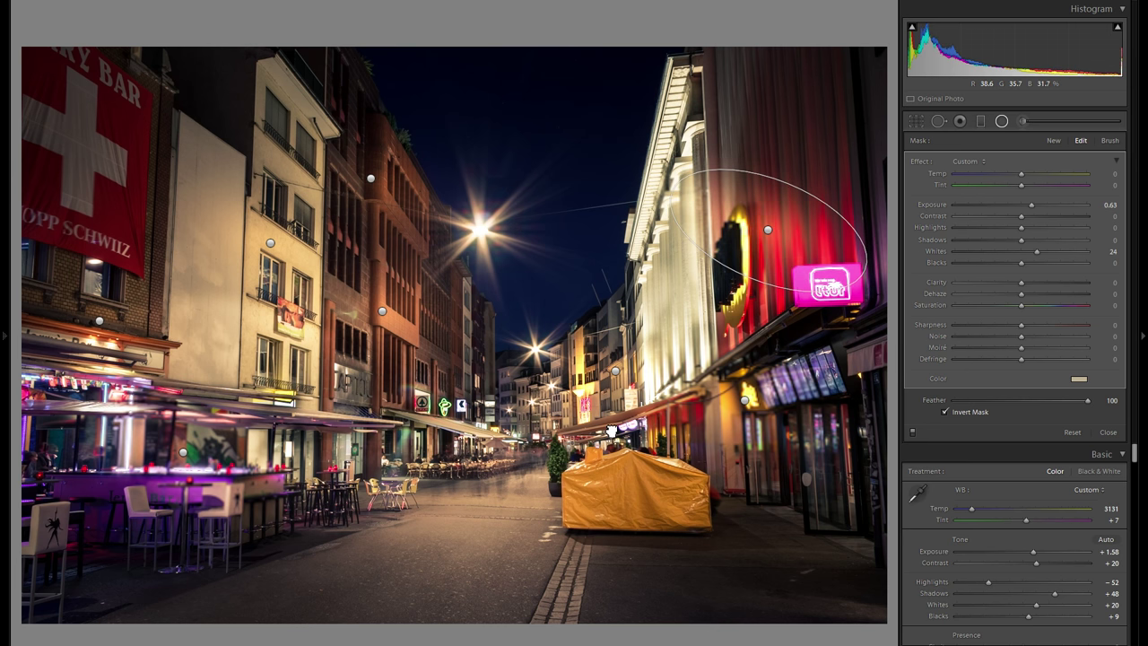
{"action": "left_click", "coordinate": [610, 429]}
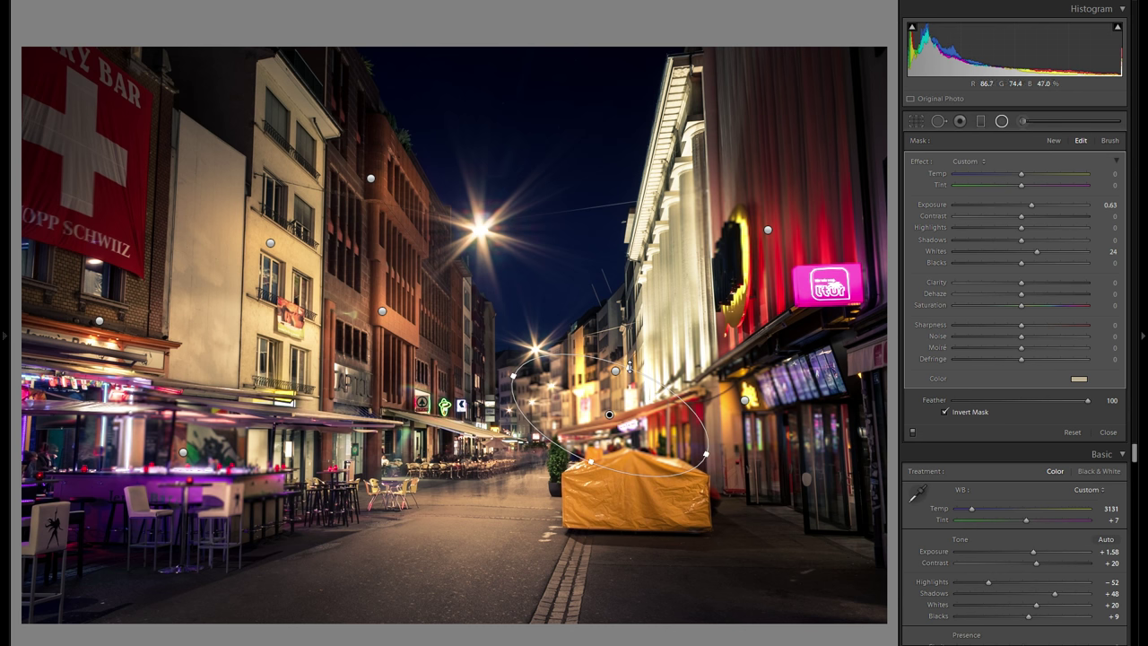
{"action": "left_click_drag", "start_coordinate": [614, 387], "coordinate": [614, 387]}
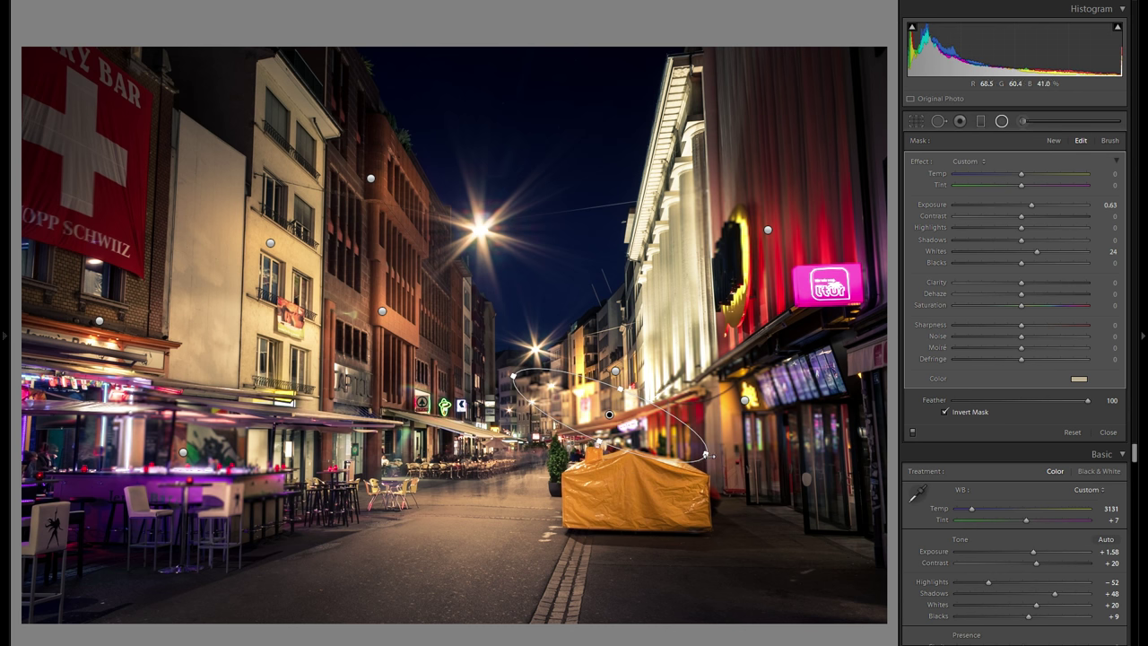
{"action": "left_click_drag", "start_coordinate": [660, 441], "coordinate": [650, 397]}
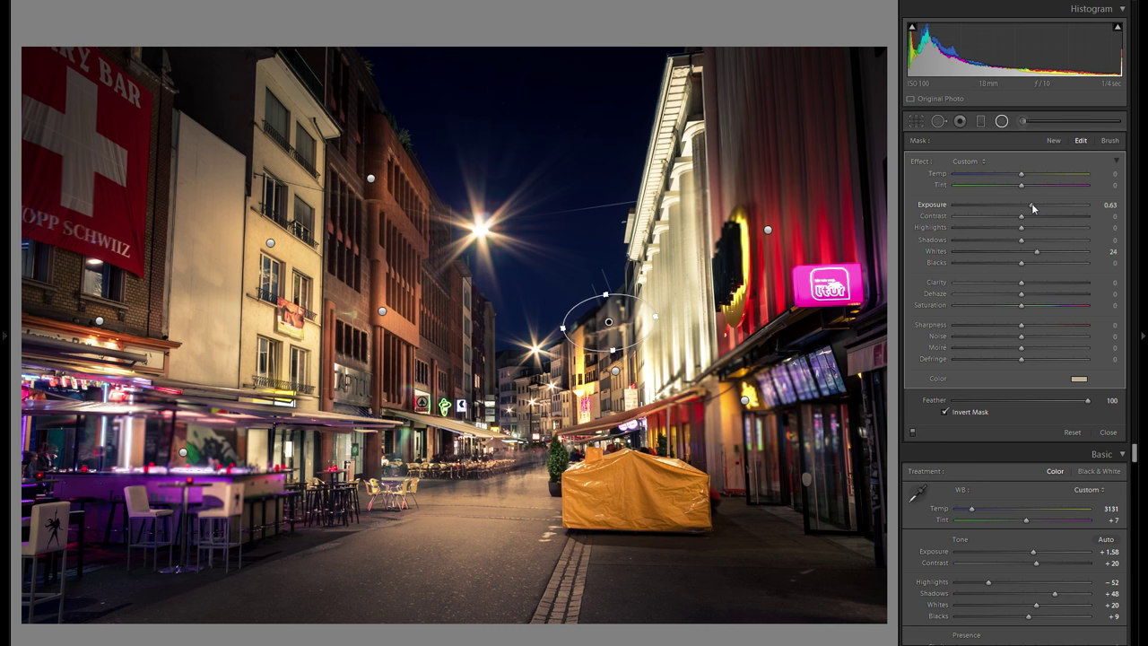
{"action": "left_click", "coordinate": [1050, 253]}
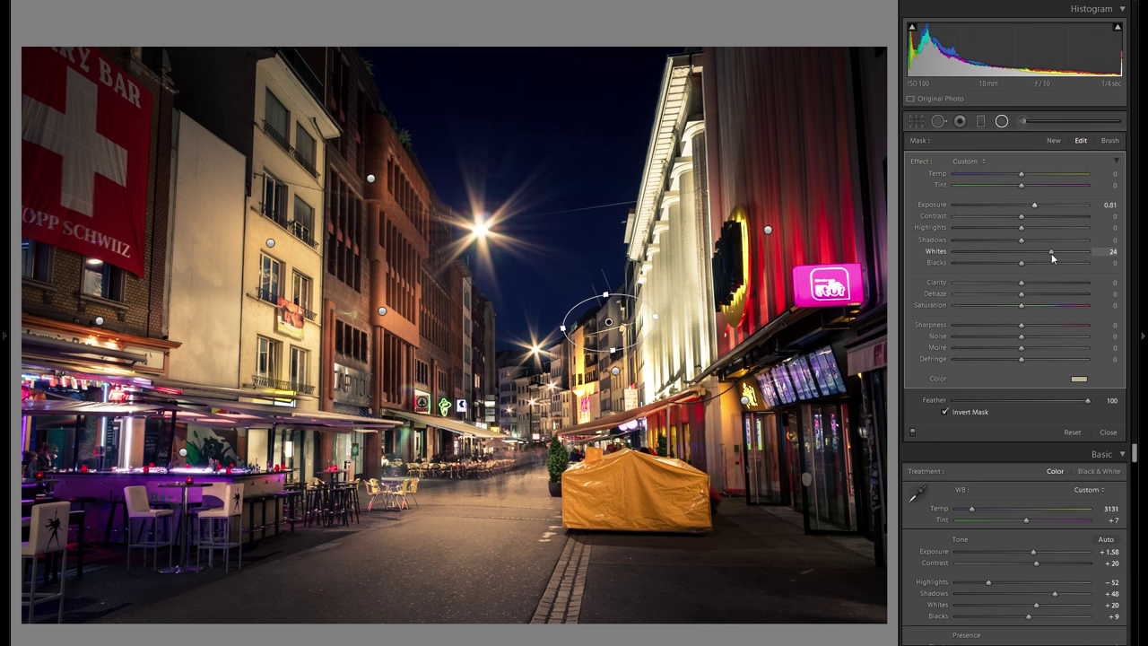
Step: Place copies of the small radial filter over the distant street lamps and above the lit shop signs
{"action": "right_click", "coordinate": [649, 333]}
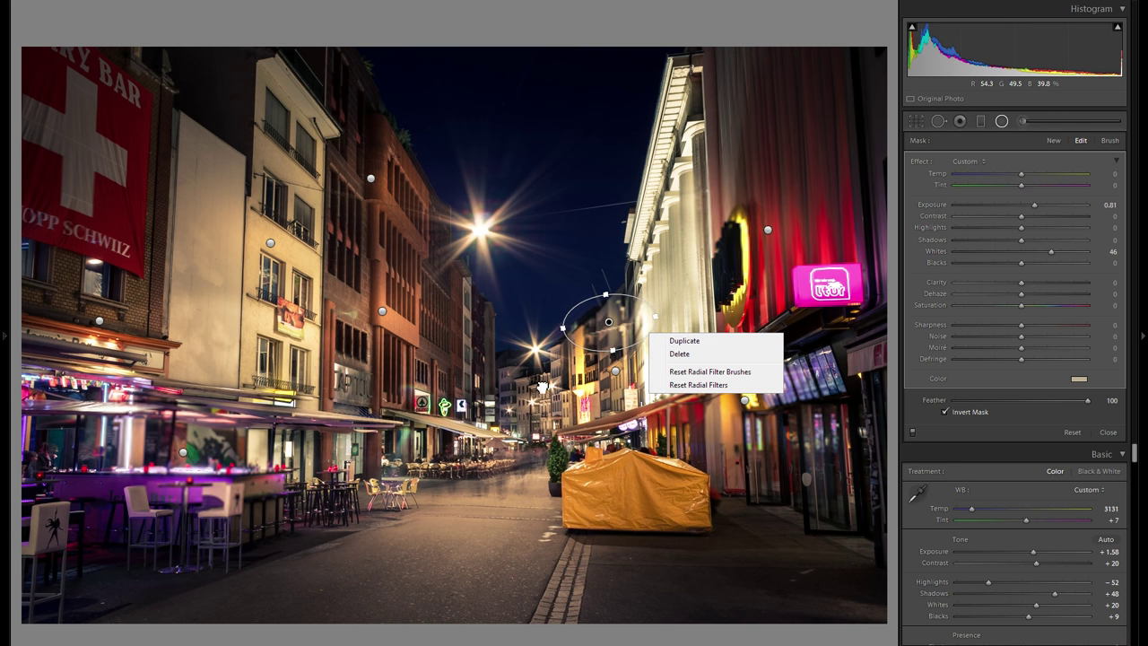
{"action": "left_click", "coordinate": [543, 385]}
{"action": "left_click_drag", "start_coordinate": [531, 377], "coordinate": [581, 409]}
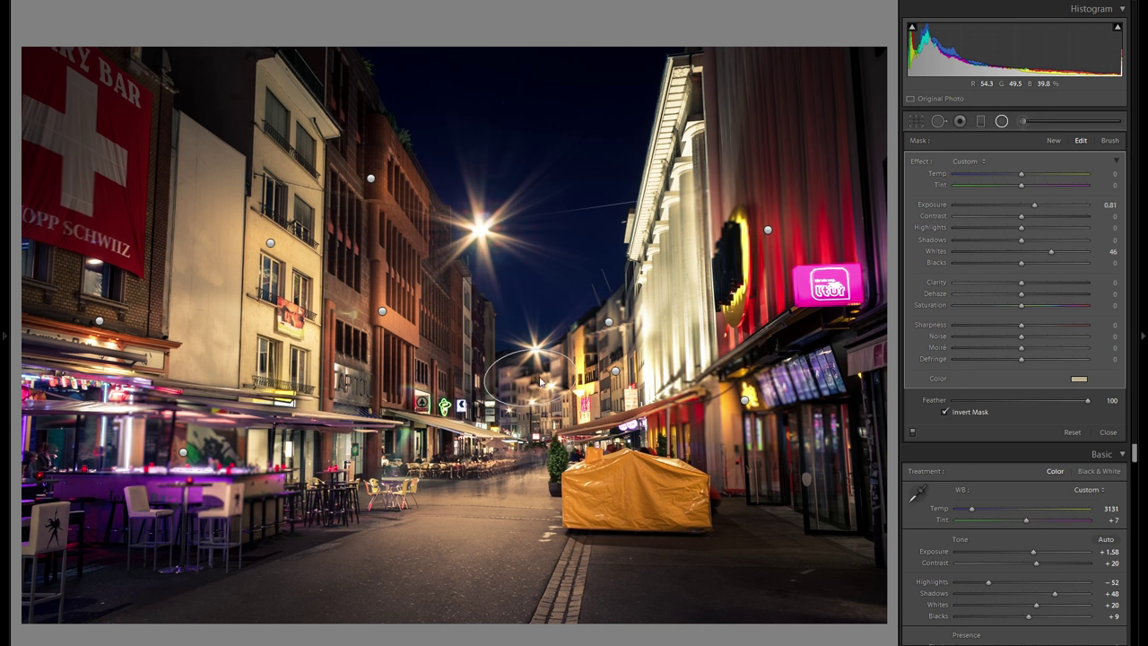
{"action": "right_click", "coordinate": [565, 383]}
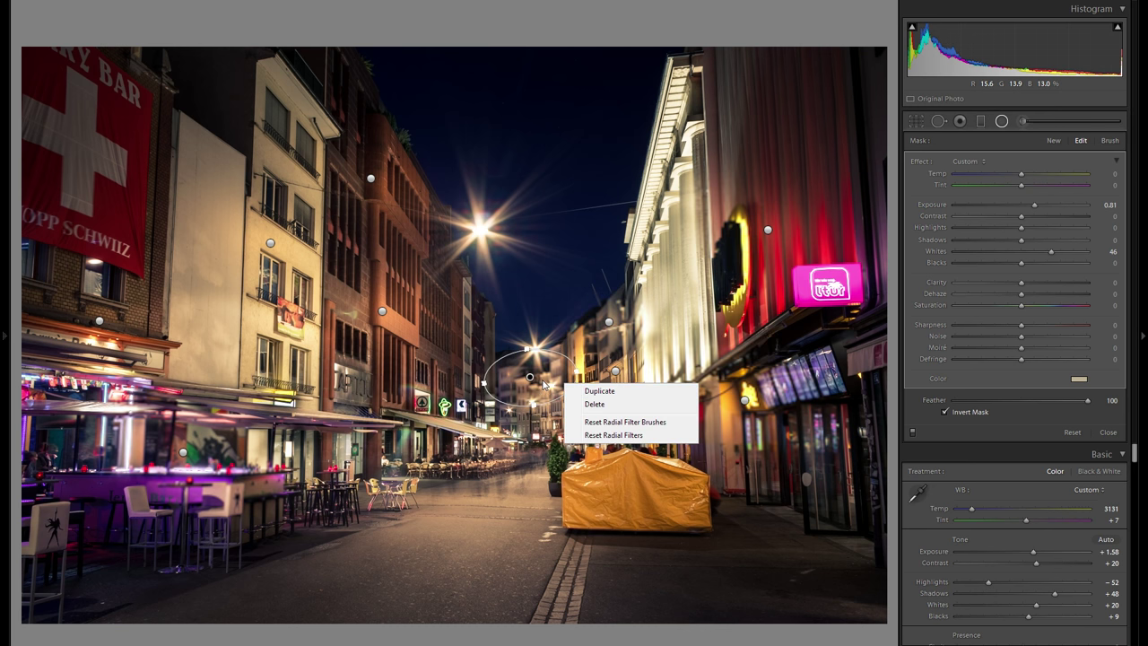
{"action": "left_click", "coordinate": [440, 376]}
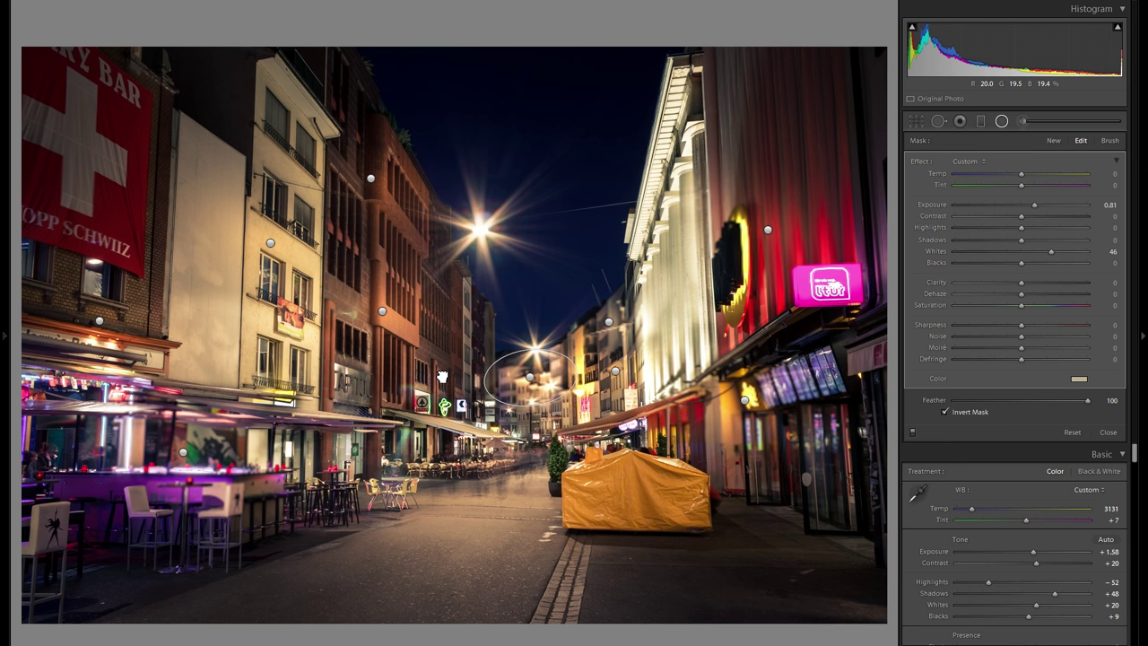
Step: Duplicate the radial filter to the reddish-brown building's far end, make it rounder, and set whites to 32 and exposure to 0.63
{"action": "right_click", "coordinate": [441, 370]}
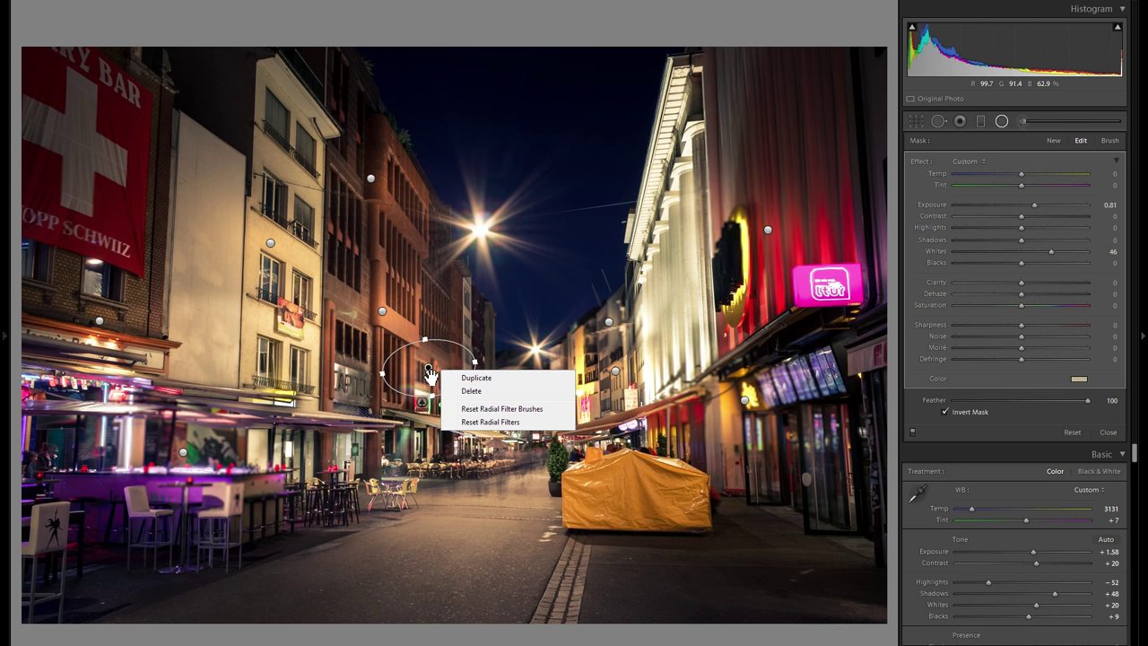
{"action": "left_click", "coordinate": [439, 364]}
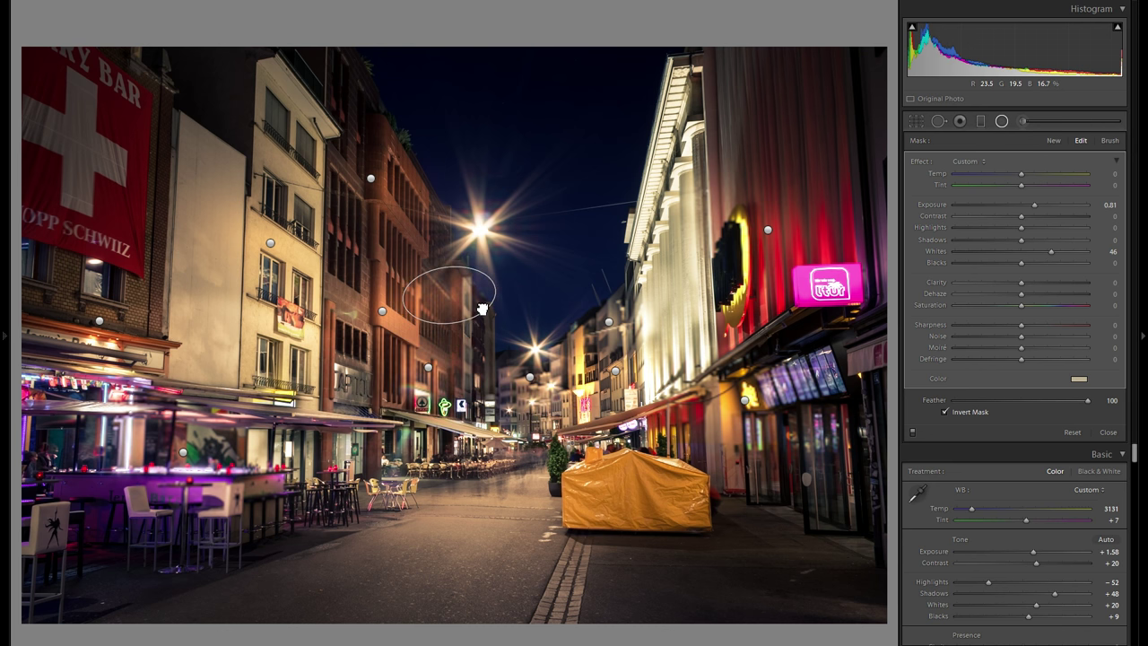
{"action": "left_click", "coordinate": [448, 325]}
{"action": "left_click_drag", "start_coordinate": [450, 337], "coordinate": [450, 338]}
{"action": "left_click_drag", "start_coordinate": [1051, 251], "coordinate": [1043, 254]}
{"action": "left_click_drag", "start_coordinate": [1036, 209], "coordinate": [1031, 205]}
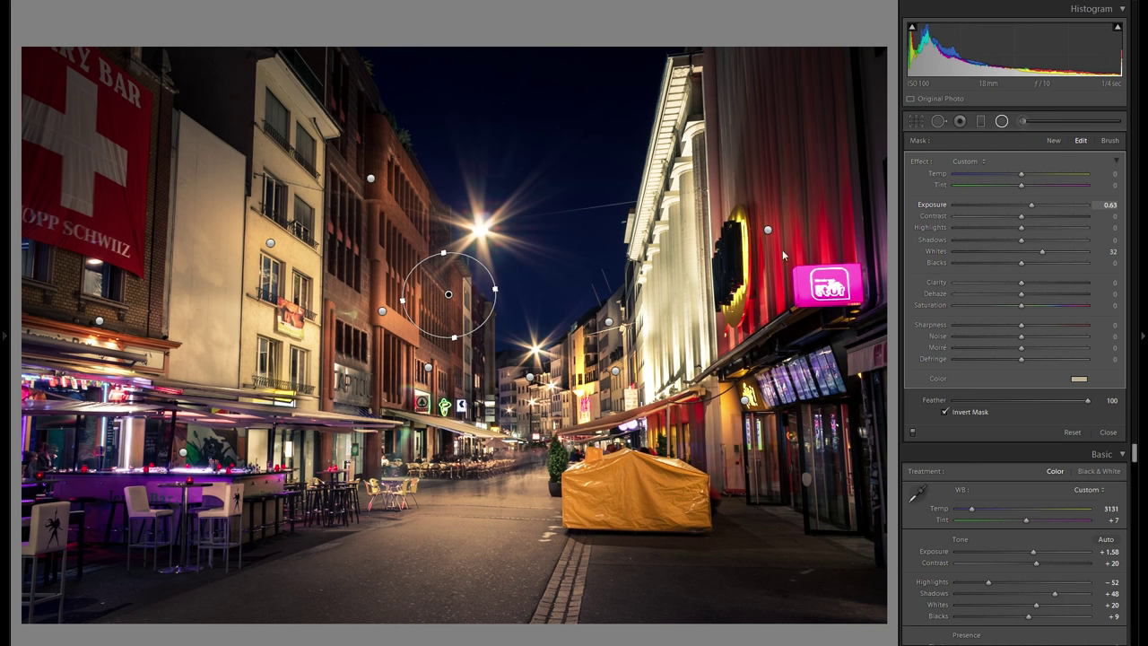
Step: Duplicate the radial filter onto the pavement in front of the orange tarp and stretch it into a wide, slightly tilted ellipse
{"action": "right_click", "coordinate": [448, 302]}
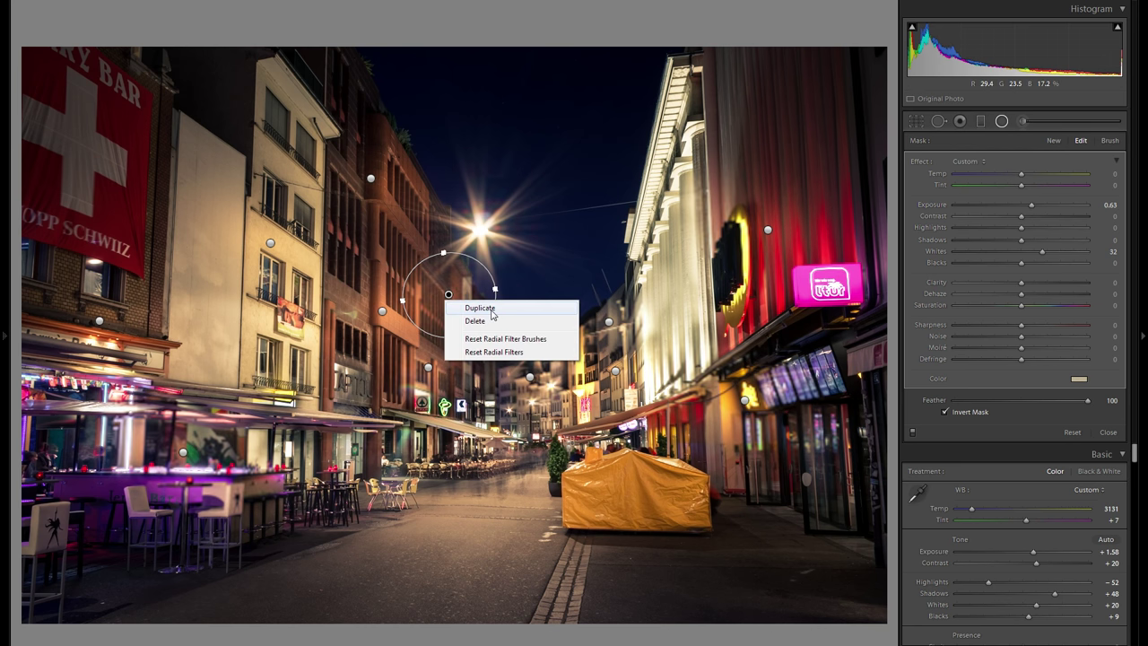
{"action": "left_click", "coordinate": [612, 526]}
{"action": "left_click_drag", "start_coordinate": [658, 533], "coordinate": [674, 516]}
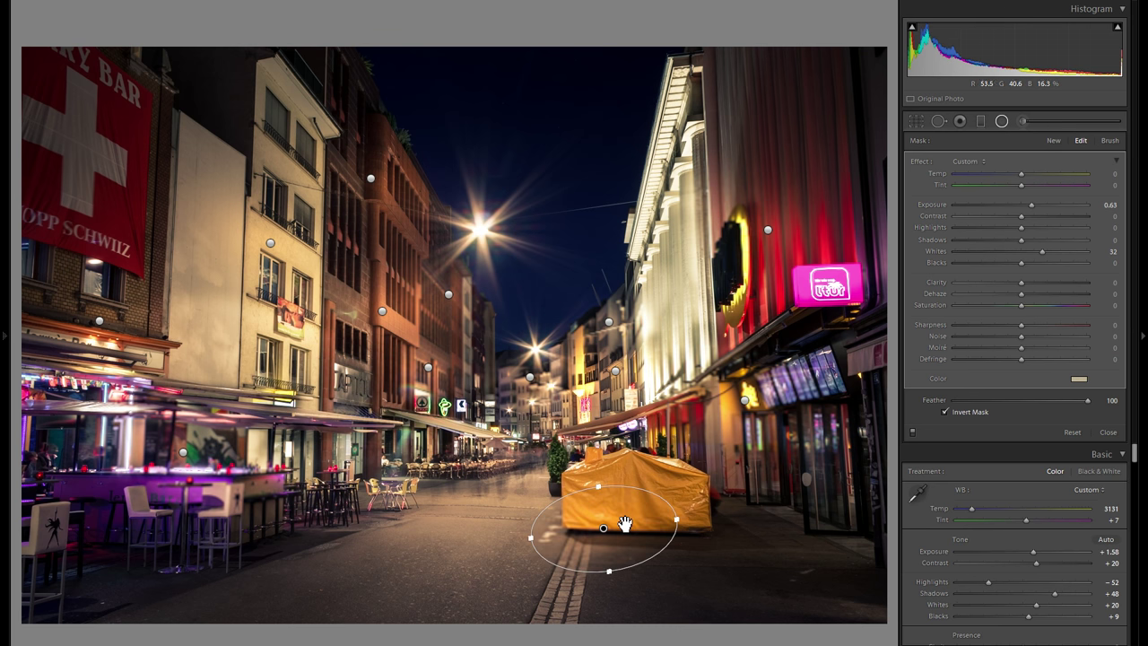
Step: Place copies of the radial filter over the storefront screens near the orange tarp and over the dark café tables beside the purple bar
{"action": "right_click", "coordinate": [650, 523]}
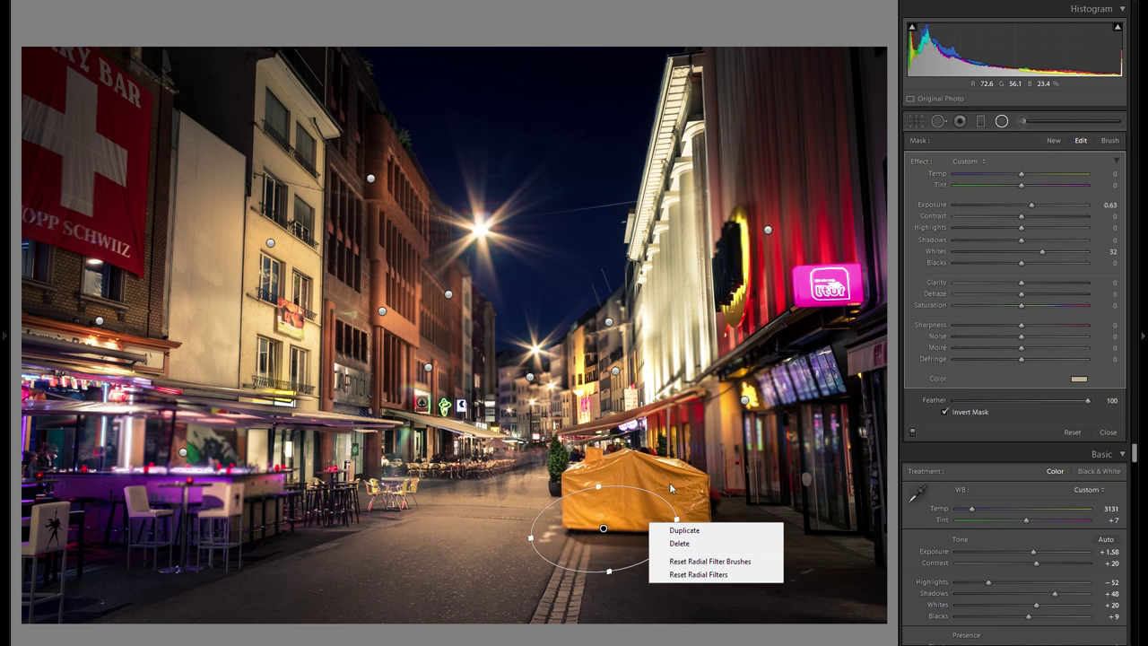
{"action": "left_click", "coordinate": [827, 379]}
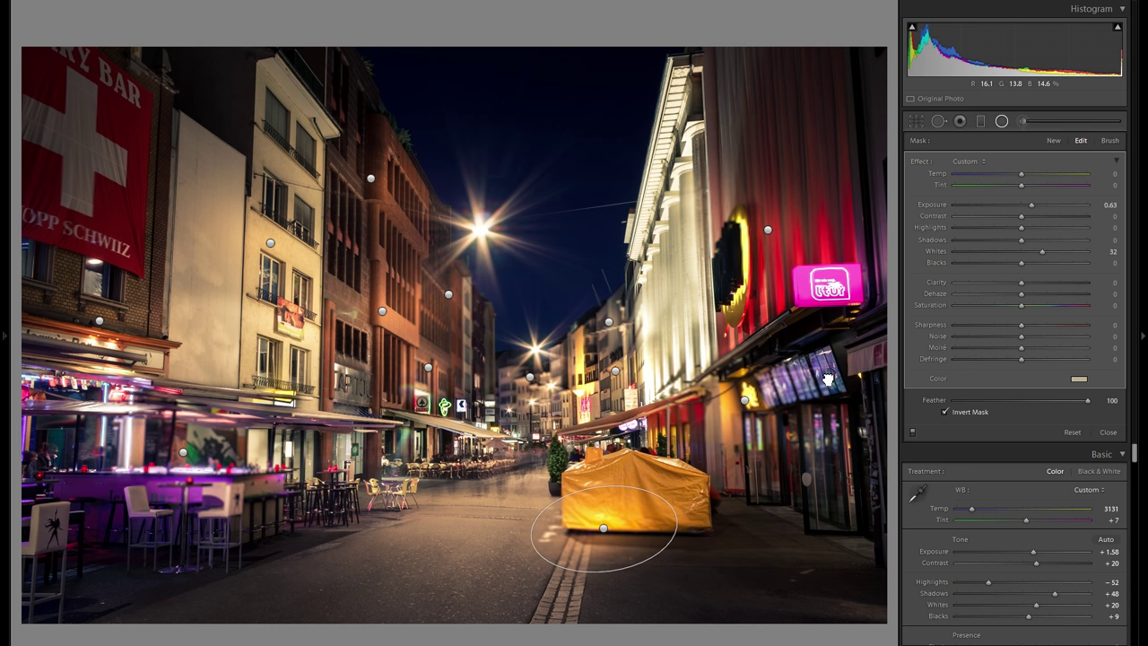
{"action": "left_click_drag", "start_coordinate": [828, 379], "coordinate": [827, 379]}
{"action": "right_click", "coordinate": [860, 388]}
{"action": "left_click", "coordinate": [846, 379]}
{"action": "left_click_drag", "start_coordinate": [324, 516], "coordinate": [377, 518]}
Step: Place copies of the radial filter over the white bar stools at the purple counter and the nearest chair at the photo's edge
{"action": "right_click", "coordinate": [376, 518]}
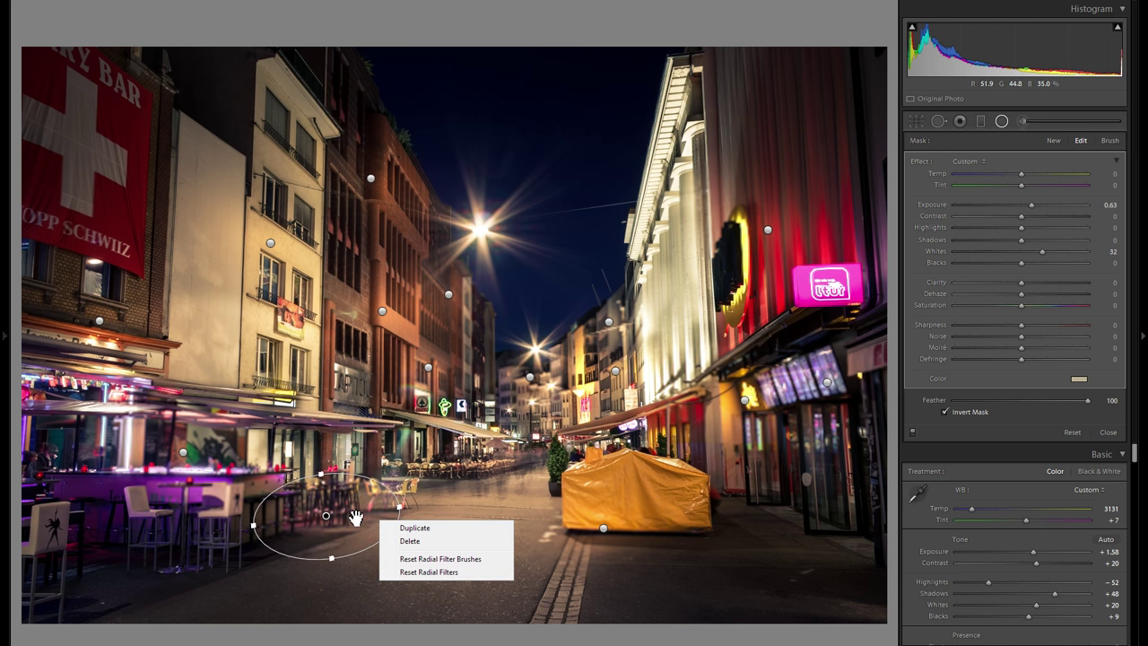
{"action": "left_click", "coordinate": [196, 502]}
{"action": "left_click_drag", "start_coordinate": [197, 502], "coordinate": [197, 499]}
{"action": "right_click", "coordinate": [196, 498]}
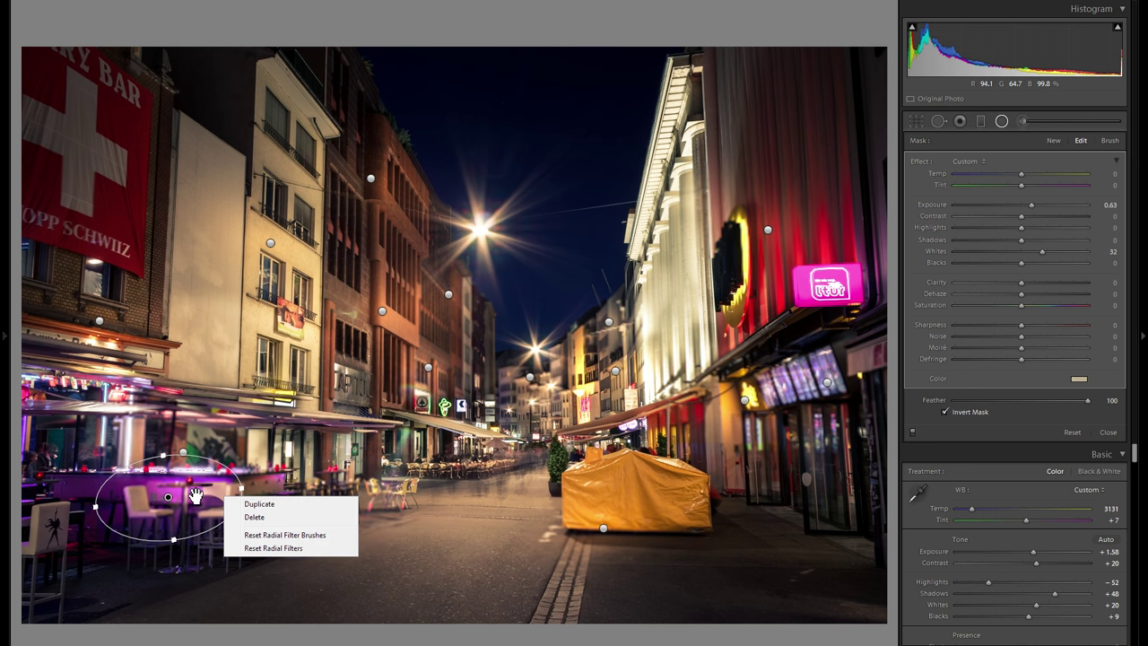
{"action": "key", "text": "Escape"}
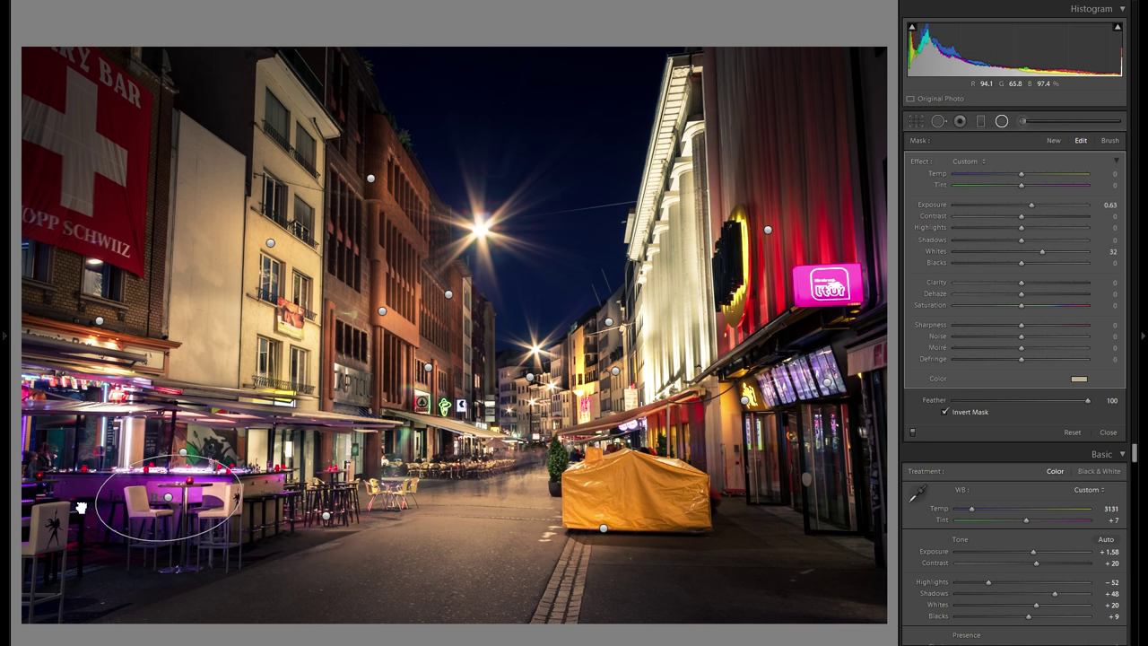
{"action": "left_click_drag", "start_coordinate": [74, 522], "coordinate": [73, 523]}
Step: Duplicate the radial filter onto the mural area above the purple bar counter and flatten its ellipse
{"action": "right_click", "coordinate": [140, 543]}
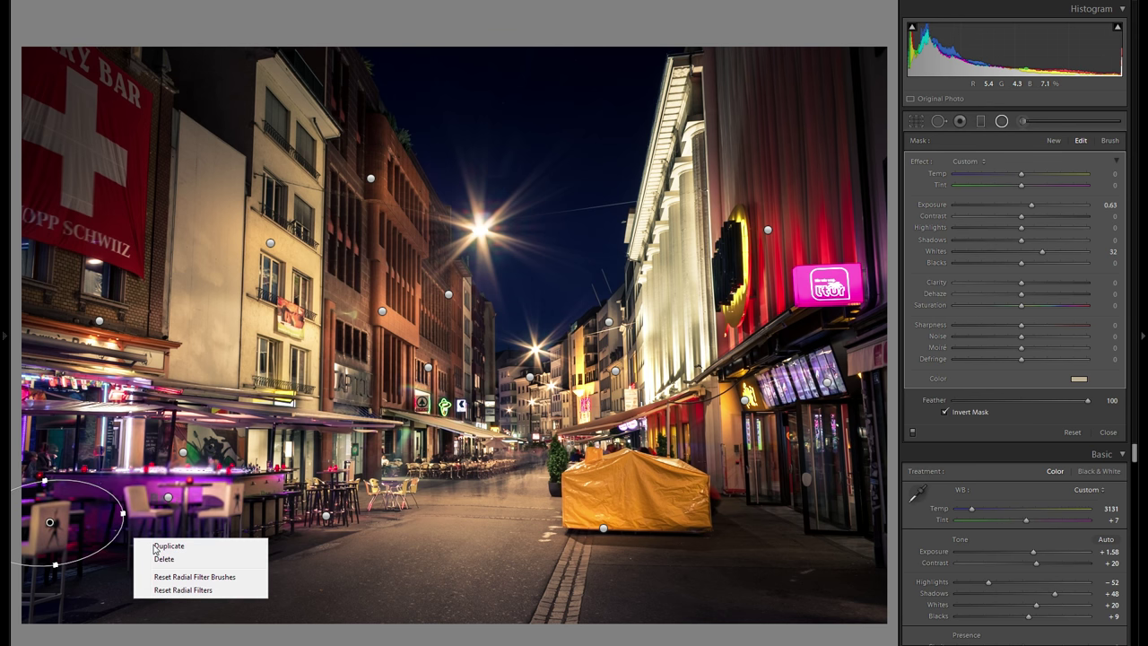
{"action": "left_click", "coordinate": [158, 544]}
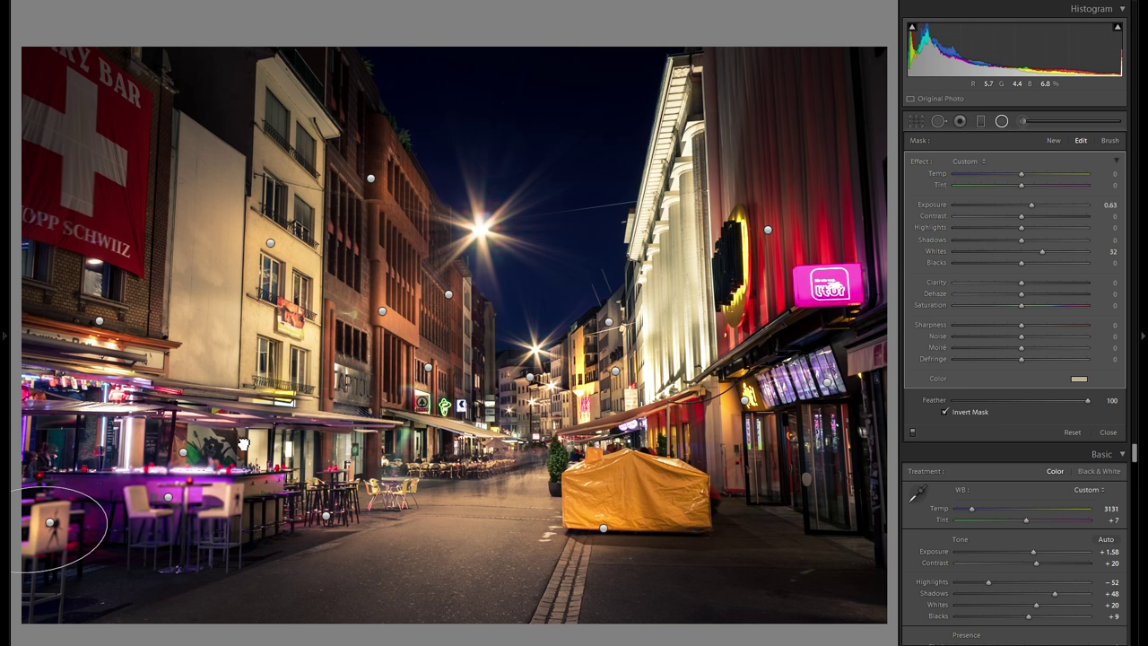
{"action": "left_click_drag", "start_coordinate": [50, 521], "coordinate": [215, 441]}
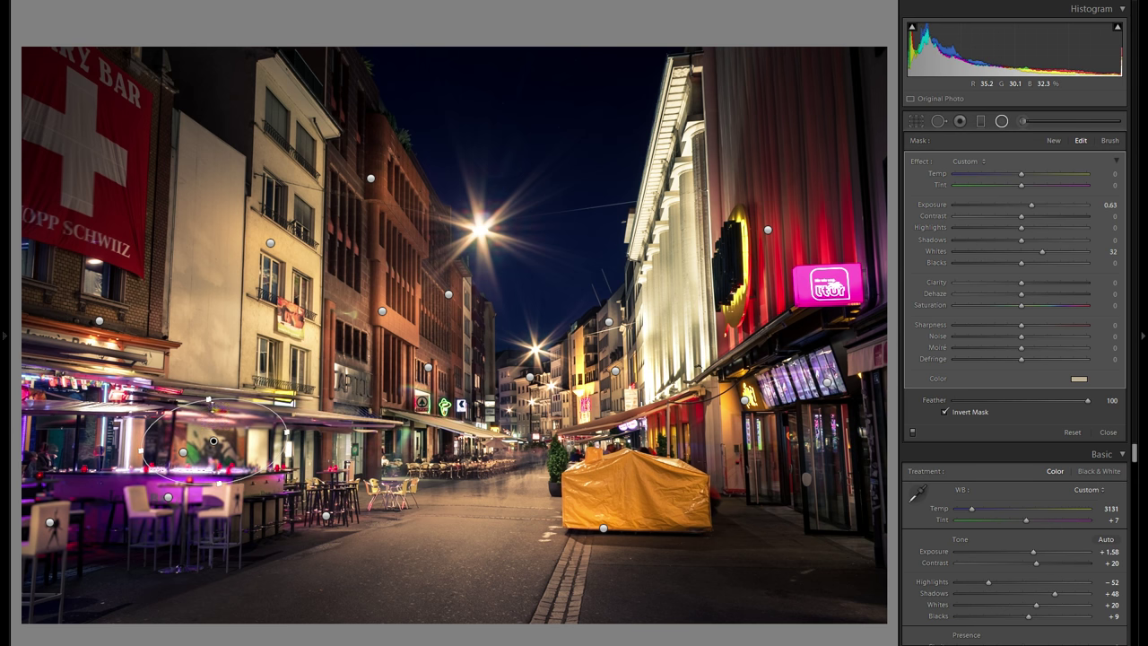
{"action": "left_click_drag", "start_coordinate": [216, 420], "coordinate": [229, 446]}
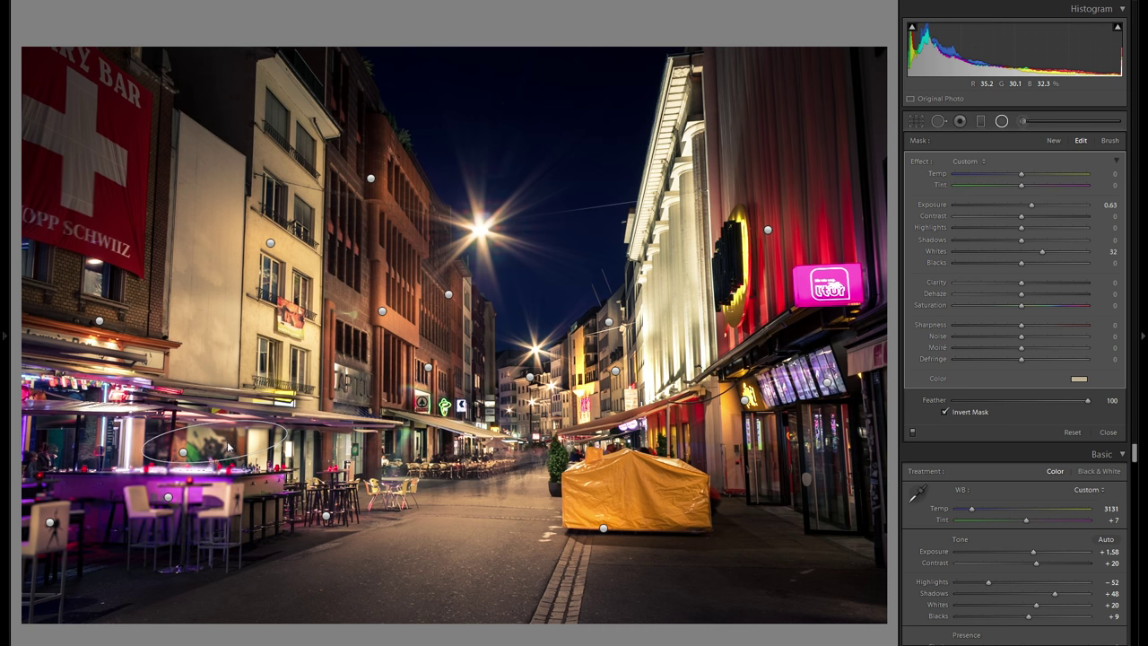
Step: Place copies of the flattened radial filter over the buildings above the lit shop signs and over the street beside the potted tree
{"action": "right_click", "coordinate": [231, 444]}
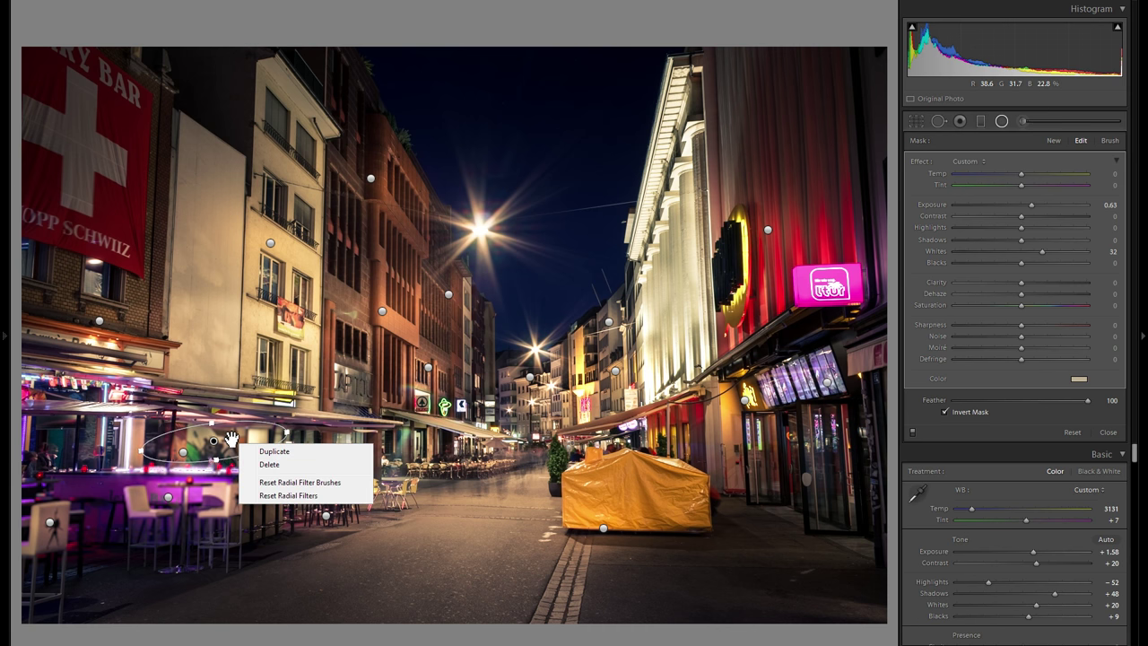
{"action": "left_click", "coordinate": [392, 319]}
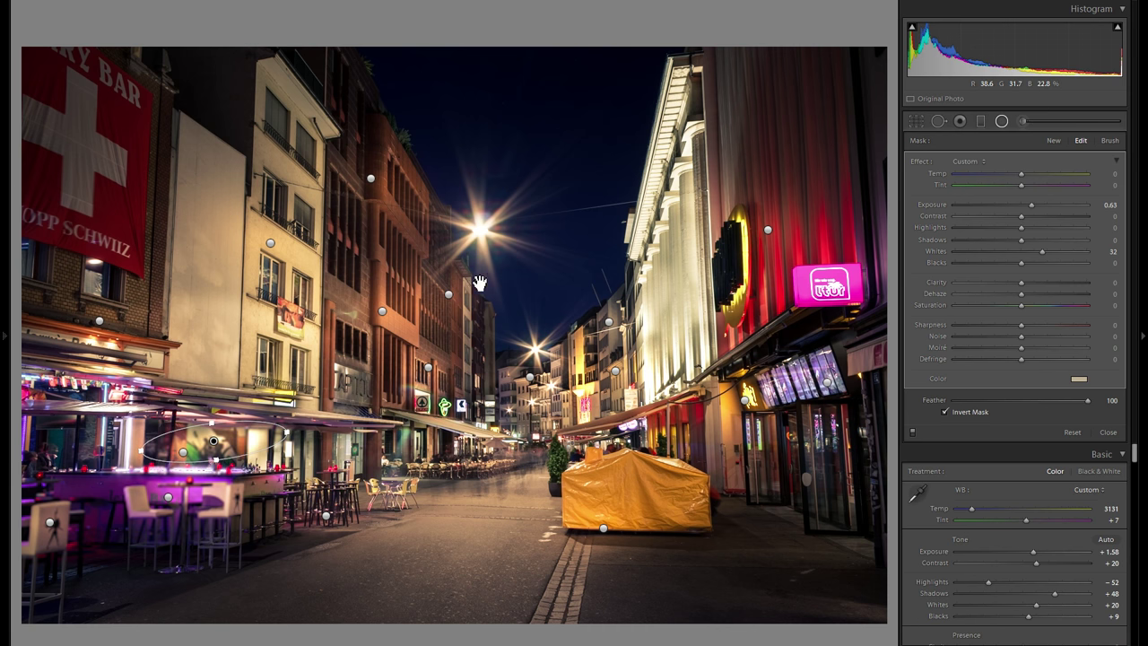
{"action": "left_click", "coordinate": [460, 330]}
{"action": "right_click", "coordinate": [499, 335]}
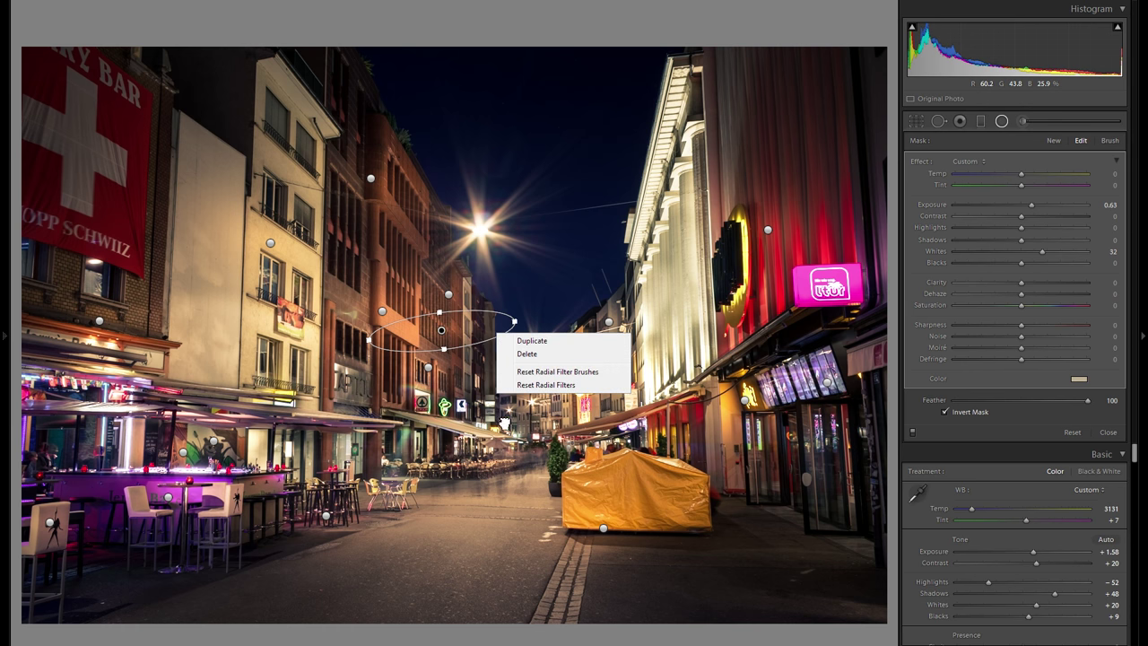
{"action": "left_click", "coordinate": [532, 341]}
{"action": "left_click_drag", "start_coordinate": [441, 330], "coordinate": [529, 460]}
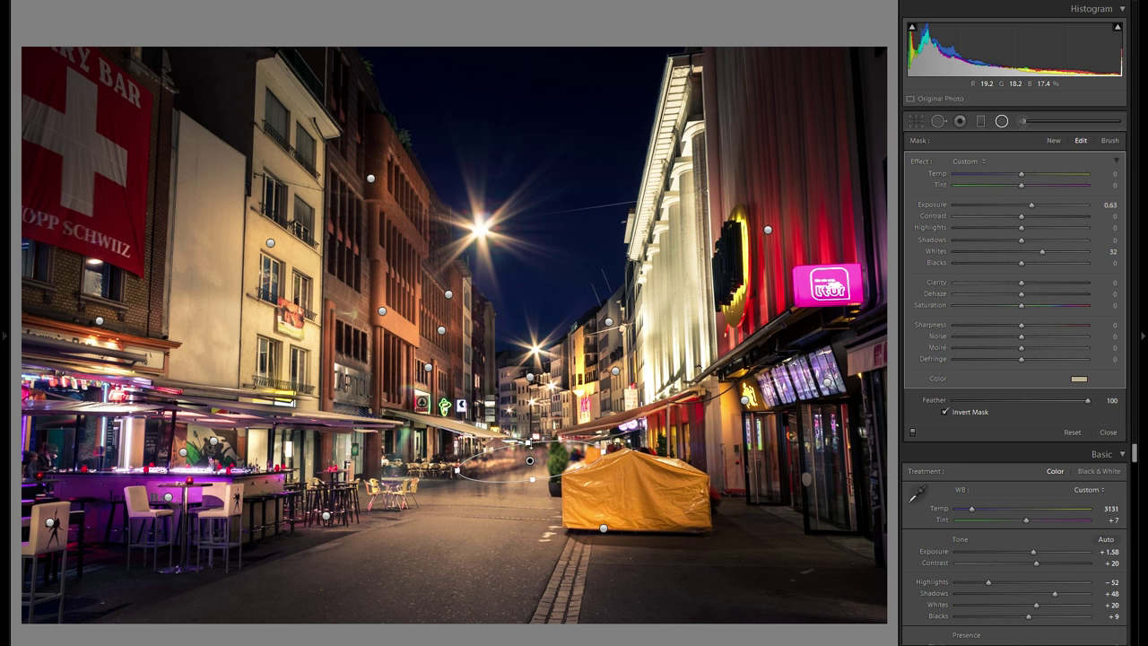
{"action": "left_click_drag", "start_coordinate": [569, 471], "coordinate": [569, 459]}
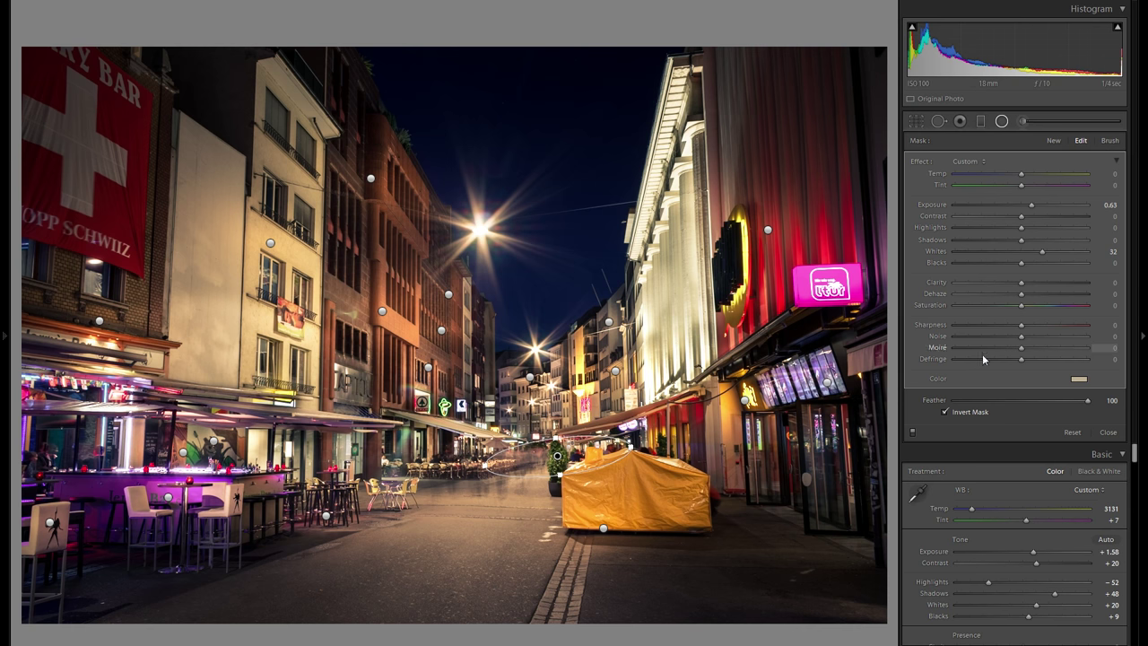
Step: Compare the photo with and without the radial filter adjustments
{"action": "left_click", "coordinate": [911, 433]}
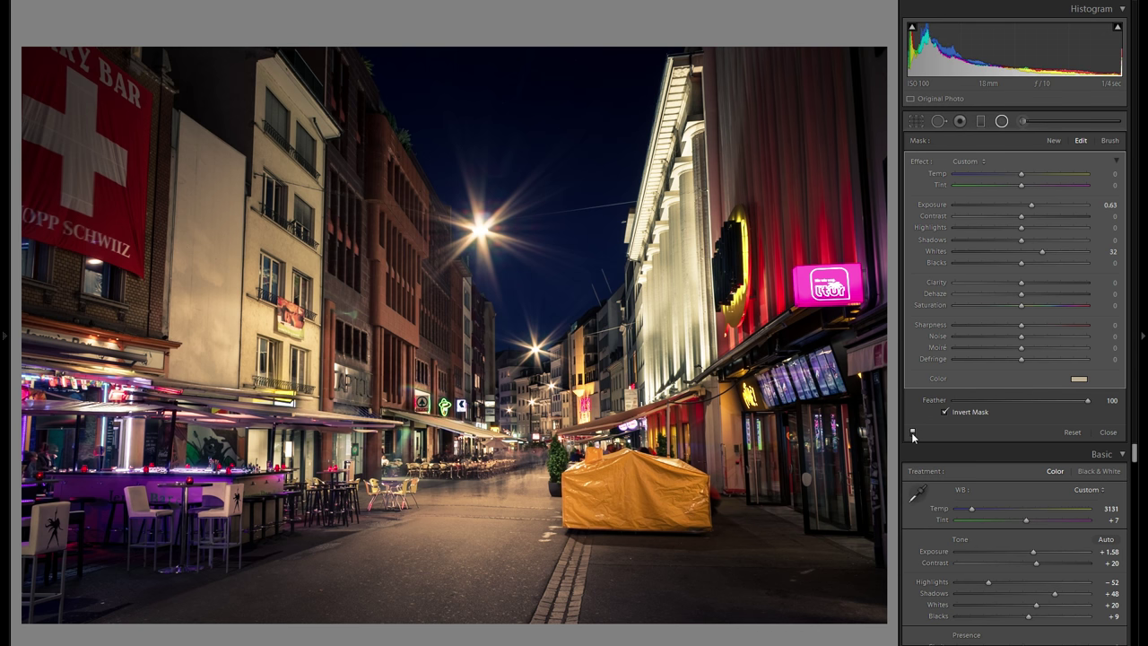
{"action": "left_click", "coordinate": [912, 433]}
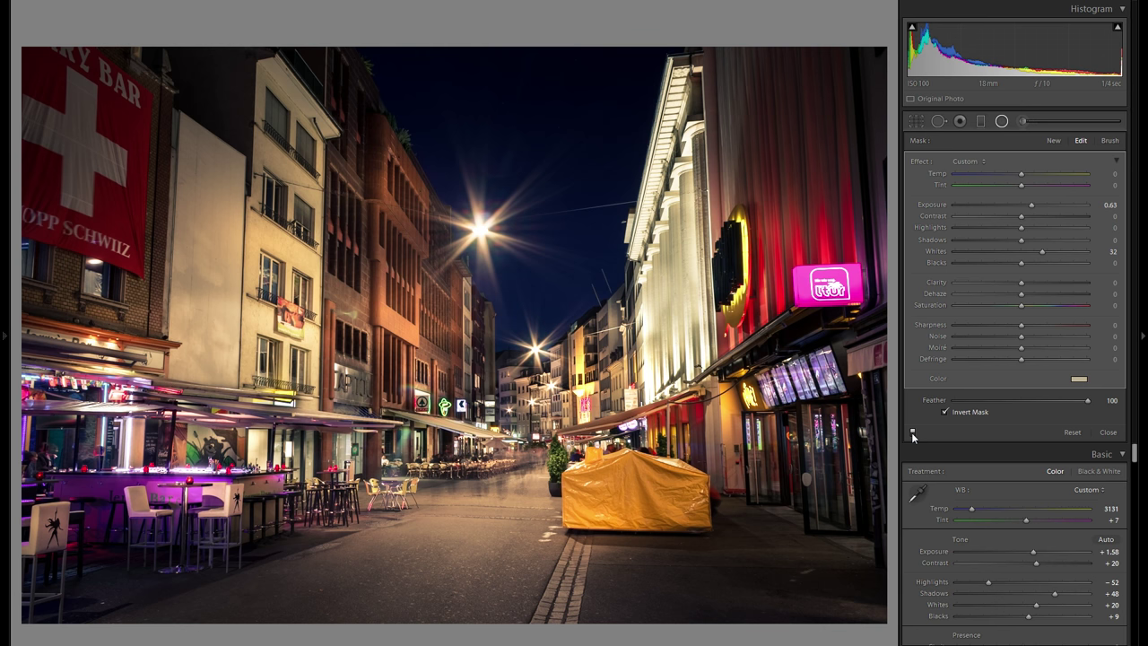
{"action": "left_click", "coordinate": [911, 433]}
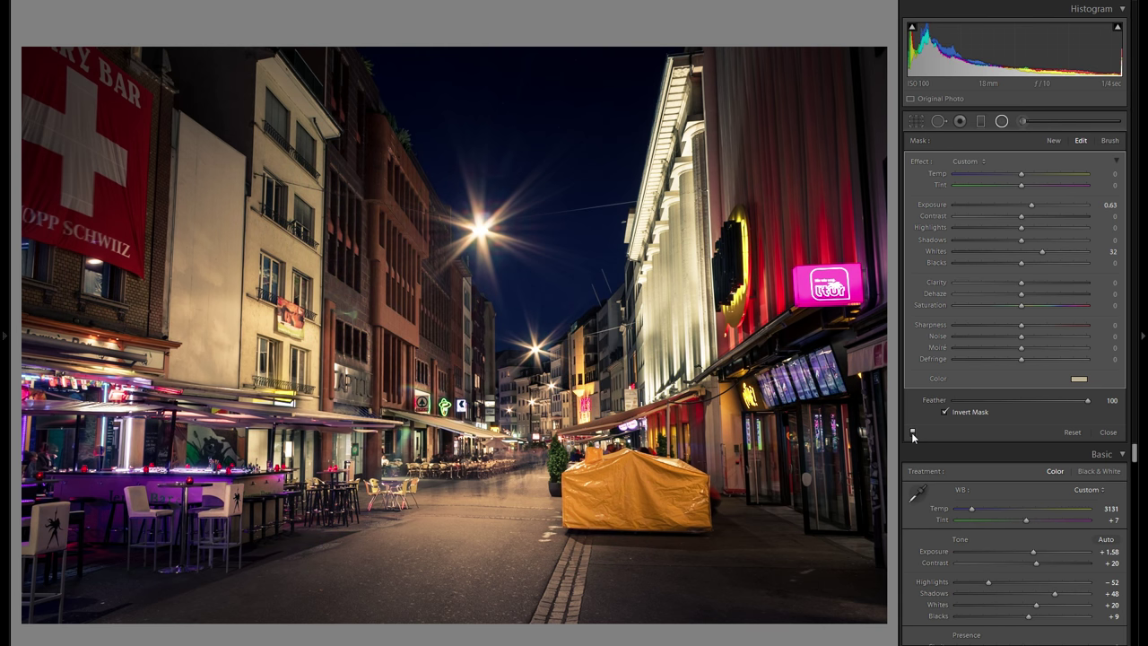
{"action": "left_click", "coordinate": [912, 433]}
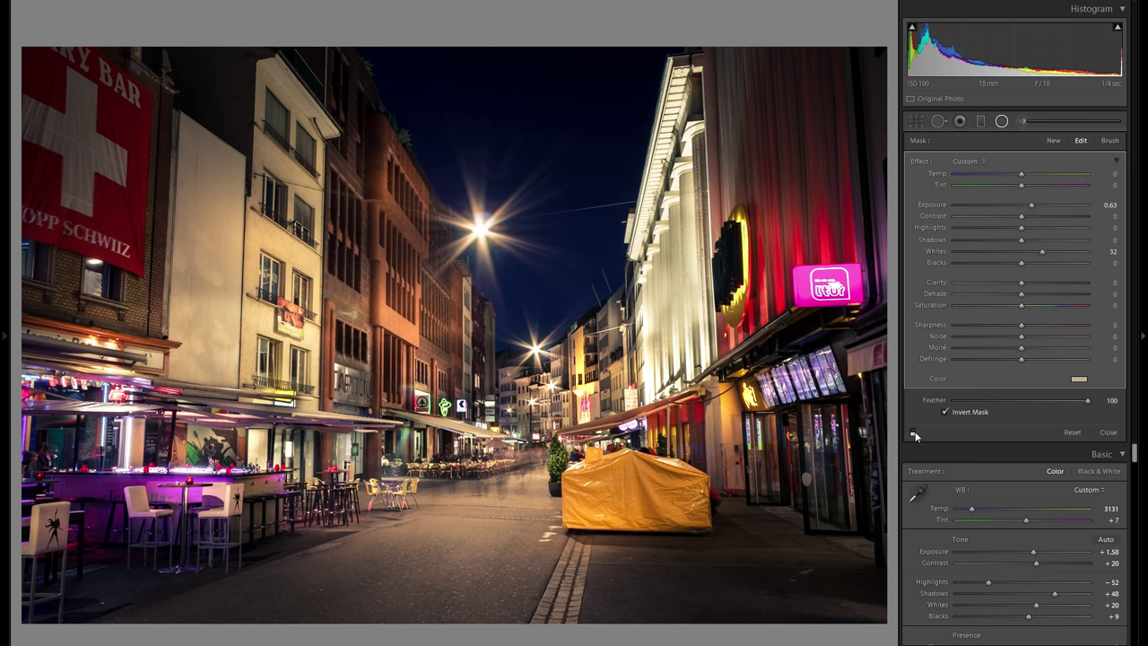
{"action": "left_click", "coordinate": [913, 433]}
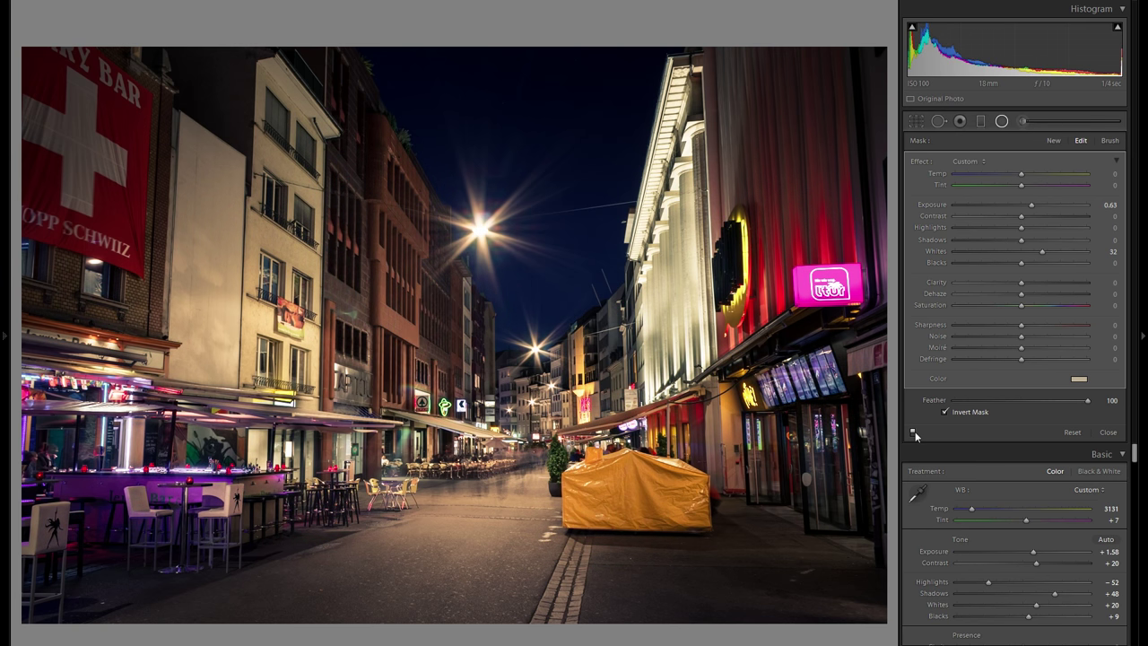
{"action": "left_click", "coordinate": [913, 432]}
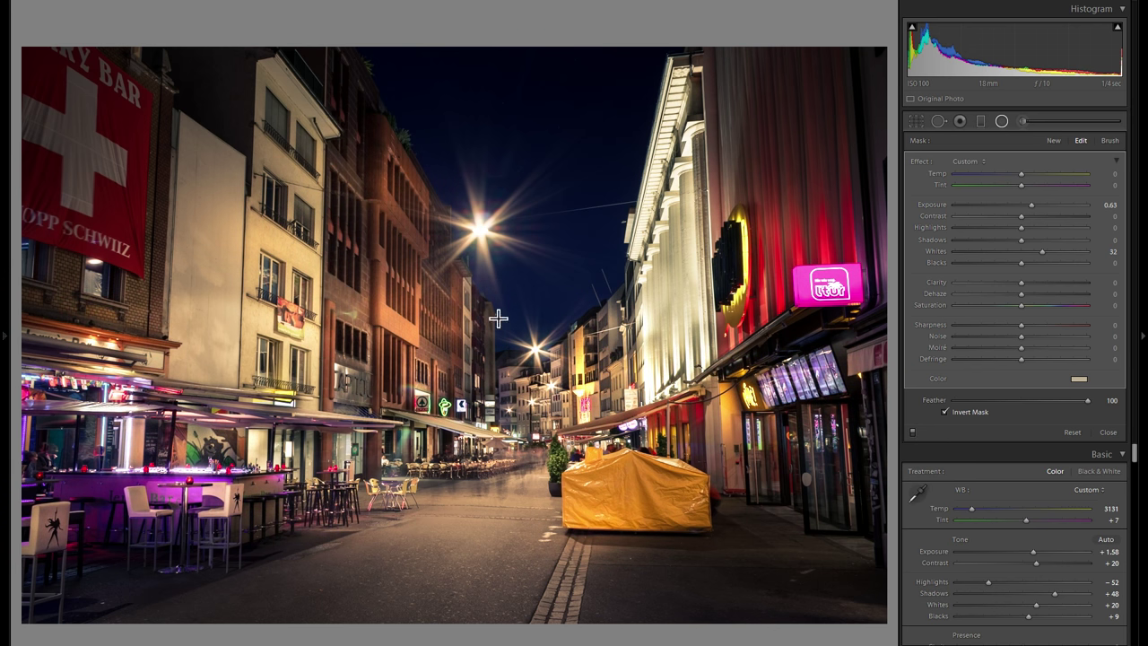
Step: Add a new radial filter with exposure -0.23 and blacks -8 as a wide ellipse over the distant café seating
{"action": "left_click", "coordinate": [1052, 142]}
{"action": "left_click_drag", "start_coordinate": [1021, 207], "coordinate": [1016, 204]}
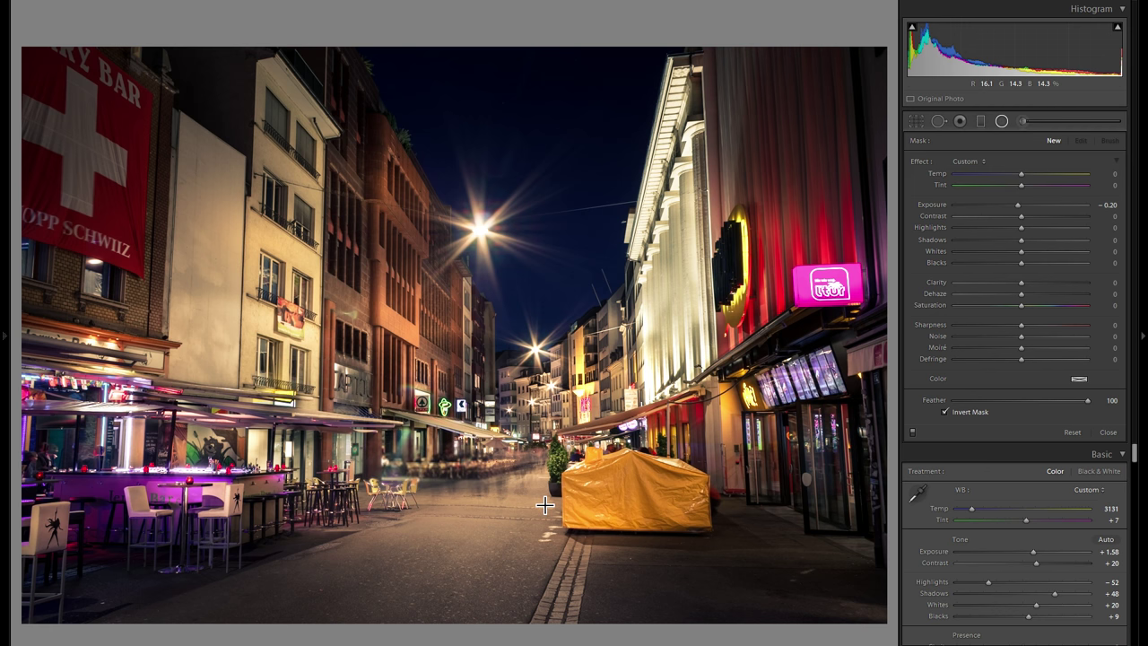
{"action": "left_click_drag", "start_coordinate": [1022, 205], "coordinate": [1017, 266]}
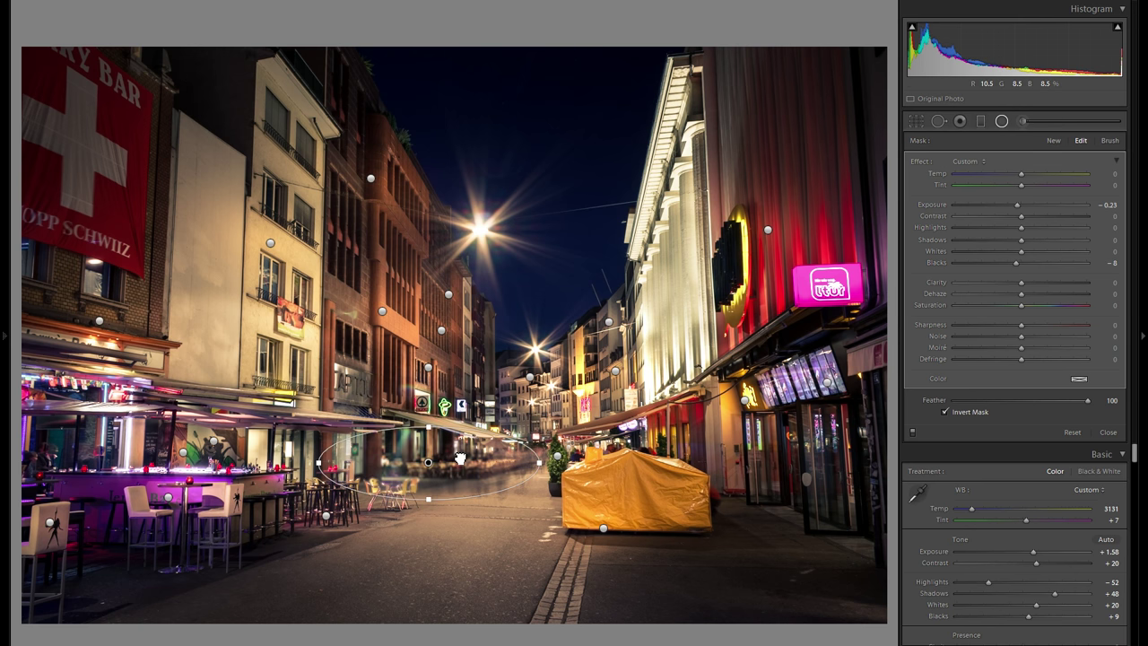
{"action": "mouse_move", "coordinate": [468, 469]}
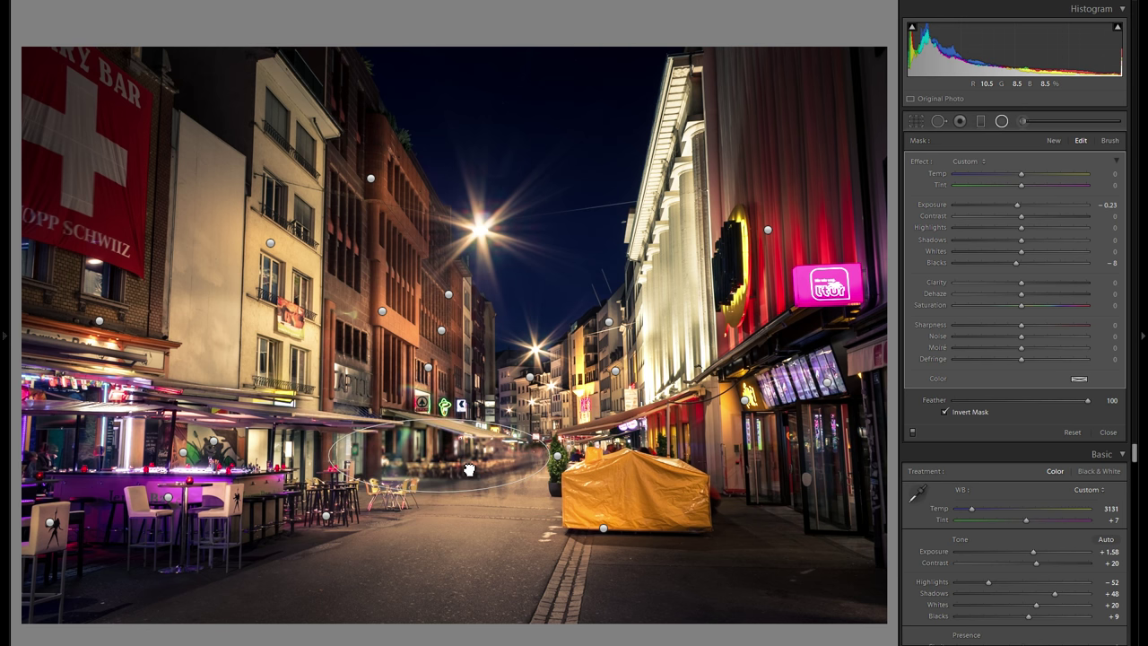
Step: Duplicate the darkening radial filter onto the shaded ground between the orange tarp and the storefront doors
{"action": "right_click", "coordinate": [469, 466]}
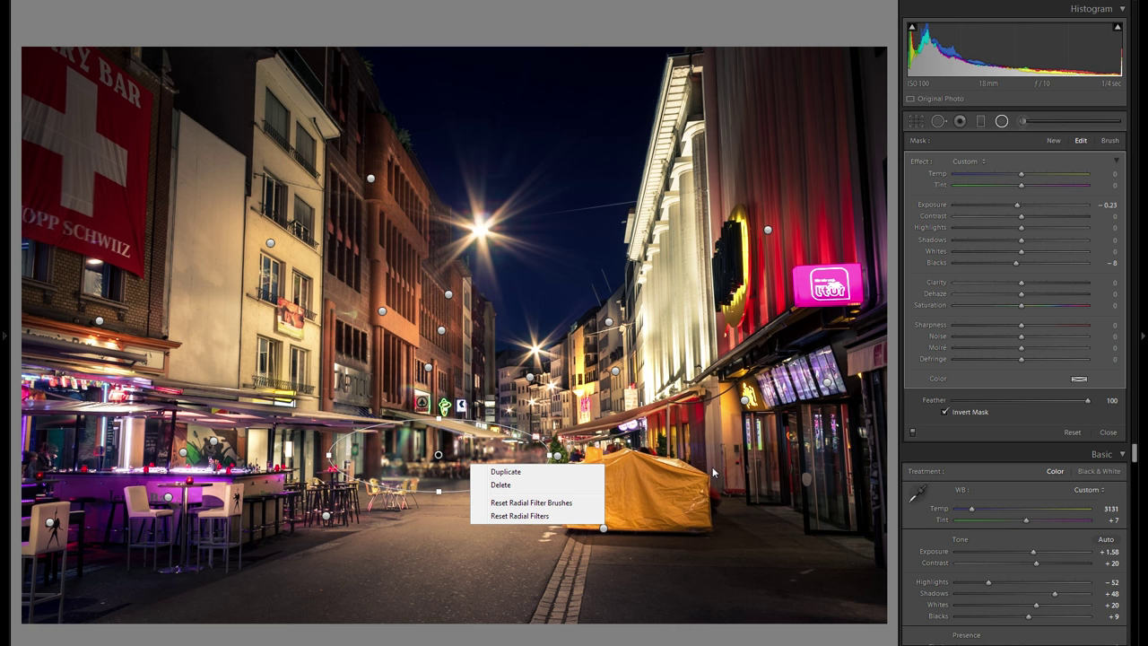
{"action": "left_click", "coordinate": [744, 513]}
{"action": "left_click_drag", "start_coordinate": [736, 508], "coordinate": [741, 512]}
Step: Duplicate the darkening radial filter onto the pale facade, reshape it into a tall narrow ellipse, and set exposure to -0.67
{"action": "right_click", "coordinate": [758, 520]}
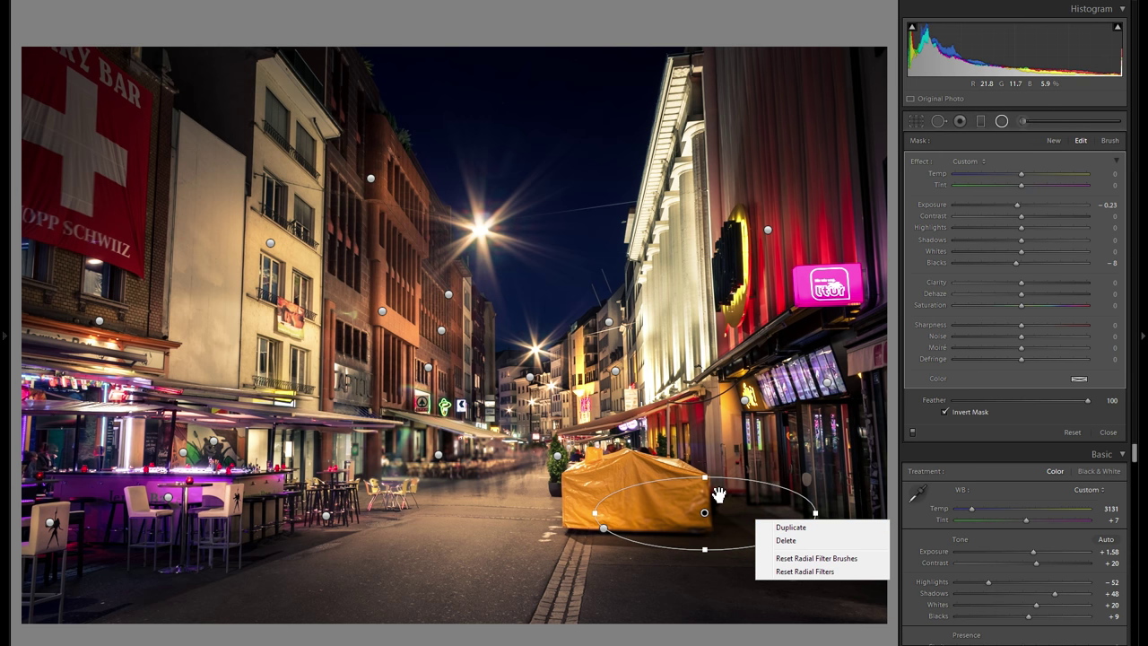
{"action": "key", "text": "Escape"}
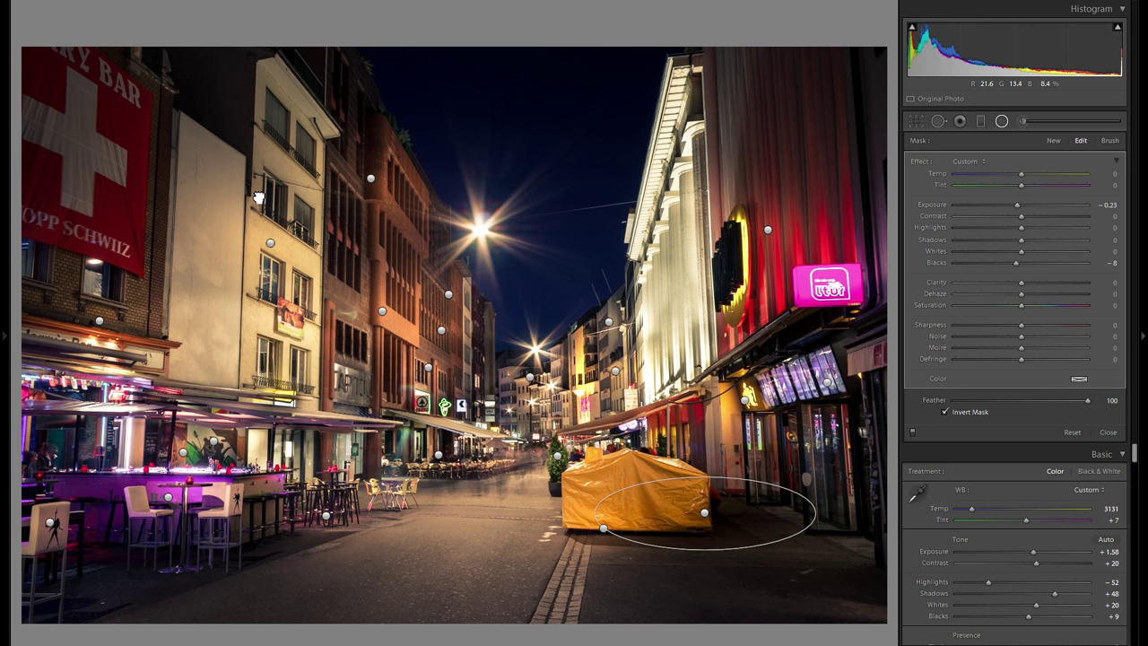
{"action": "left_click_drag", "start_coordinate": [244, 213], "coordinate": [355, 250]}
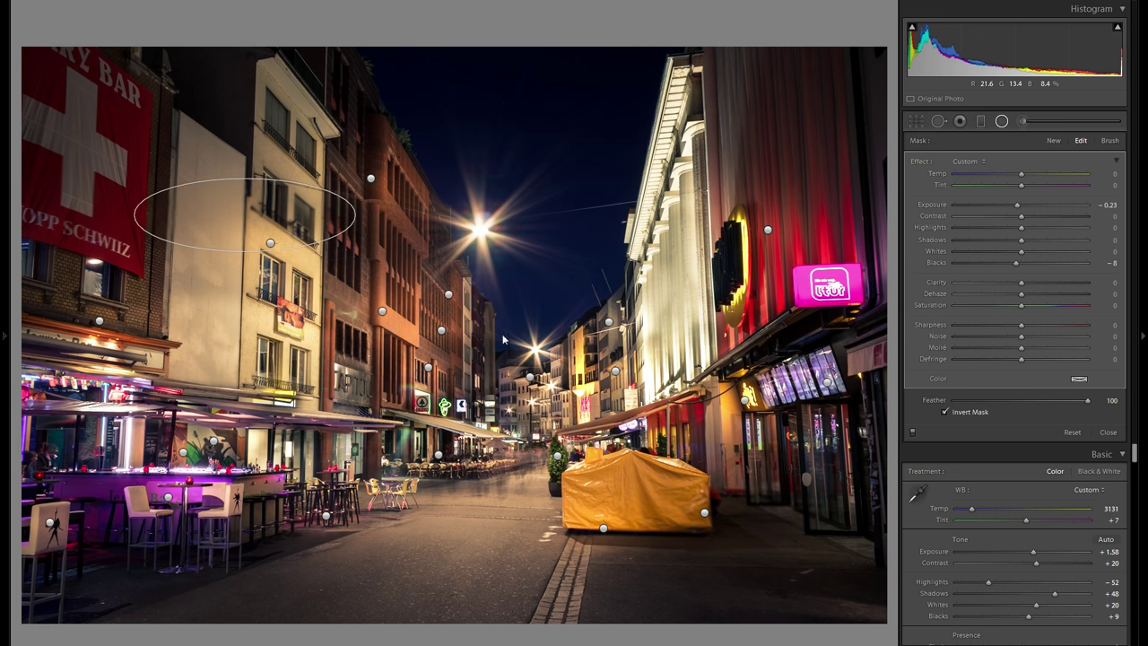
{"action": "left_click_drag", "start_coordinate": [247, 250], "coordinate": [247, 357]}
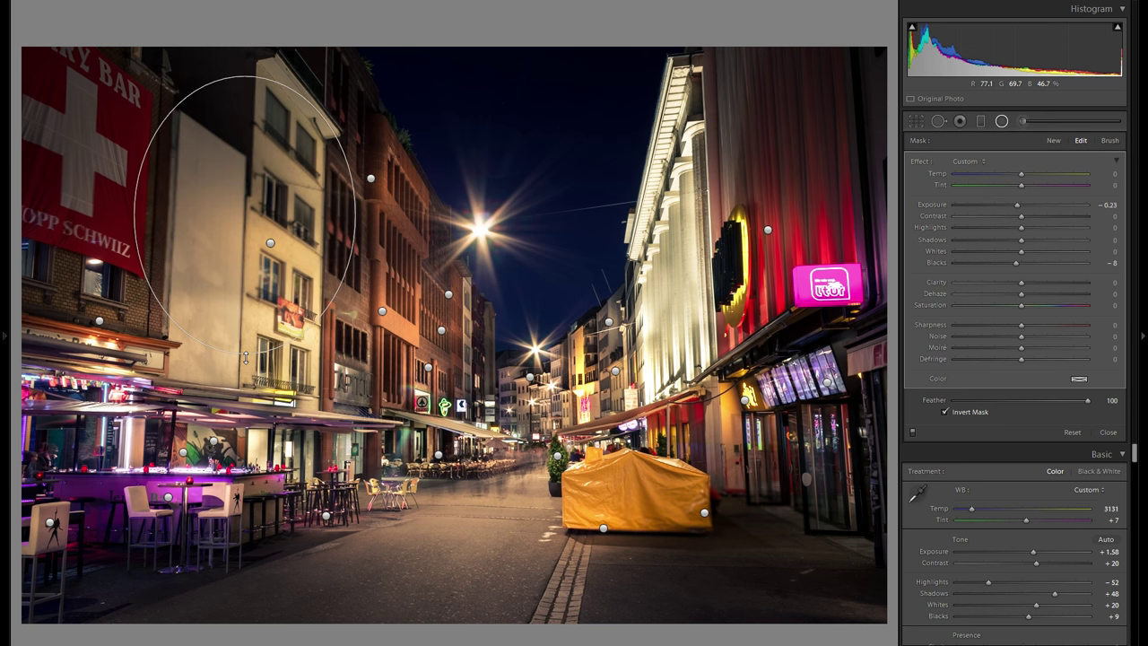
{"action": "left_click_drag", "start_coordinate": [356, 212], "coordinate": [306, 215]}
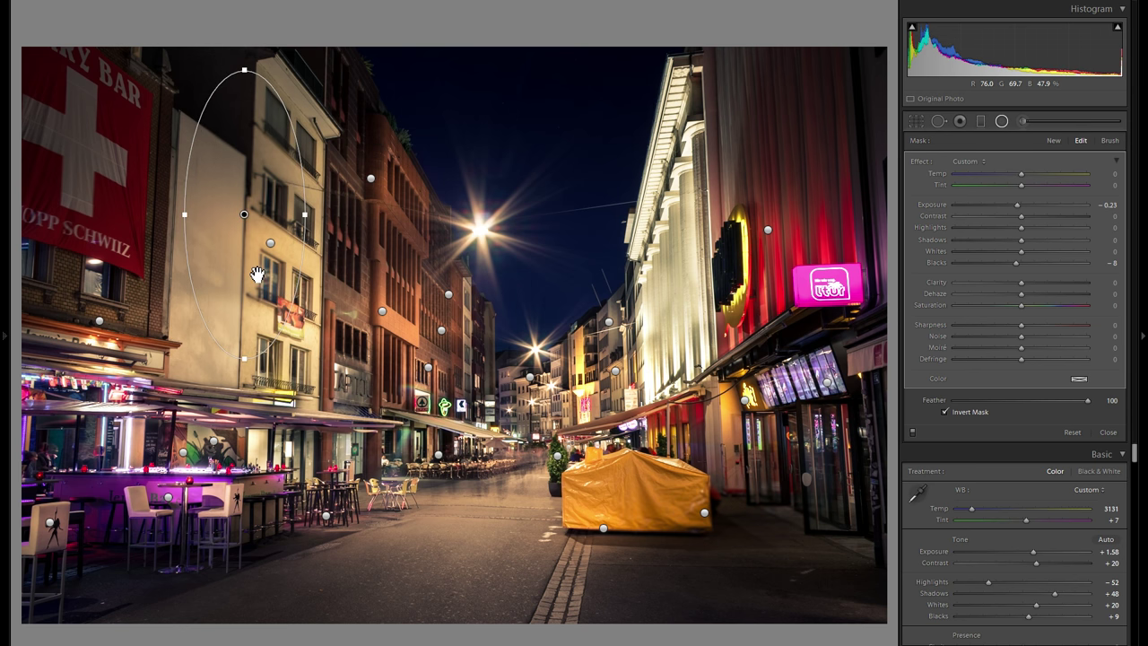
{"action": "right_click", "coordinate": [246, 326]}
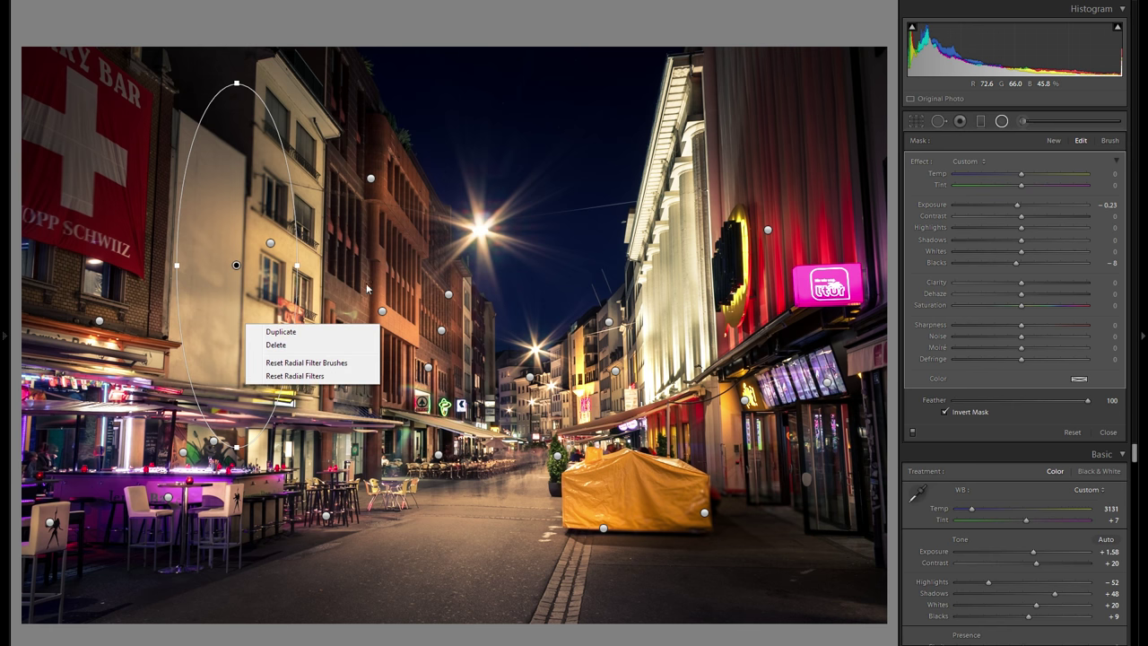
{"action": "left_click_drag", "start_coordinate": [1021, 212], "coordinate": [1008, 208]}
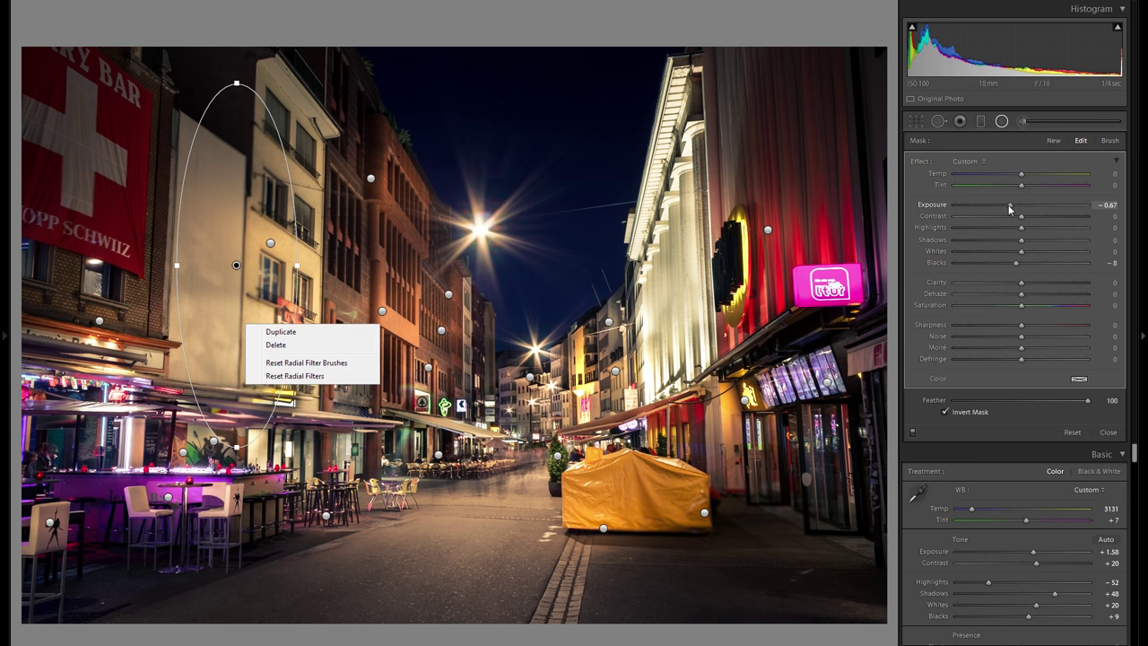
Step: Duplicate the tall darkening radial filter and position it over the reddish-brown building
{"action": "right_click", "coordinate": [247, 283]}
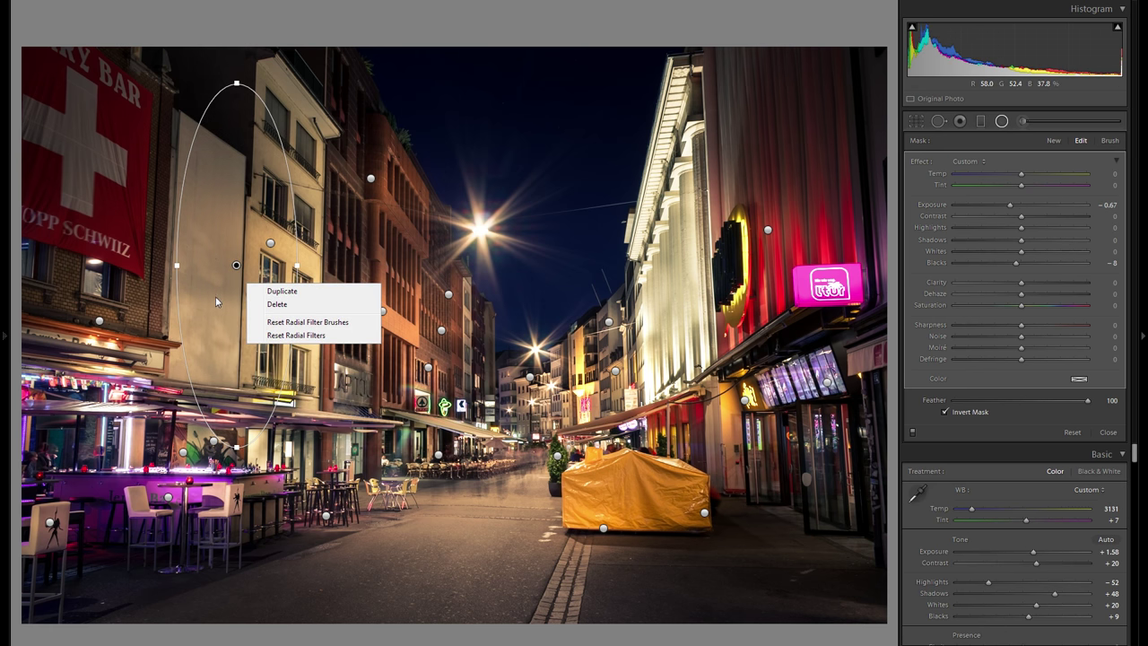
{"action": "left_click", "coordinate": [313, 290]}
{"action": "left_click_drag", "start_coordinate": [339, 286], "coordinate": [348, 303]}
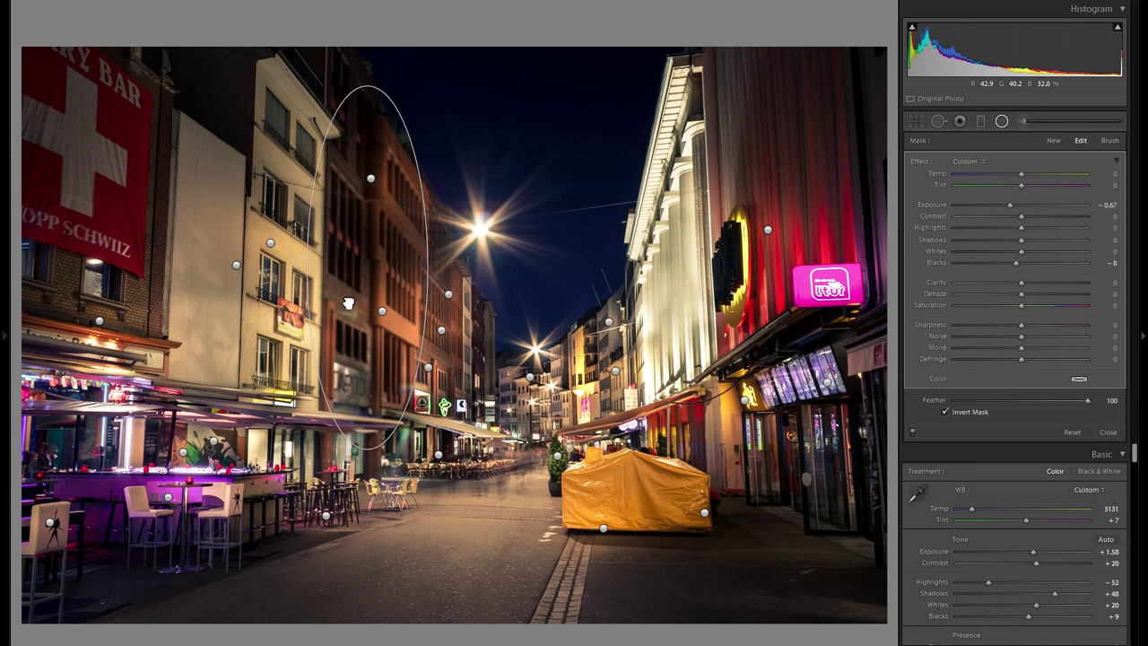
{"action": "left_click_drag", "start_coordinate": [427, 295], "coordinate": [432, 294]}
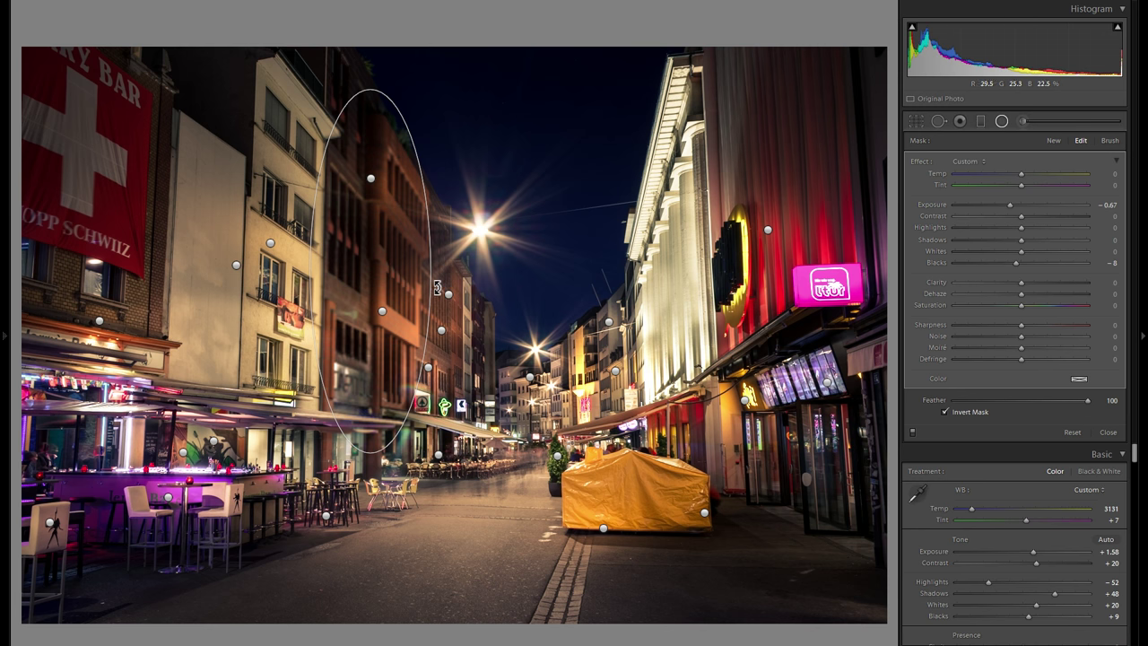
{"action": "mouse_move", "coordinate": [433, 269]}
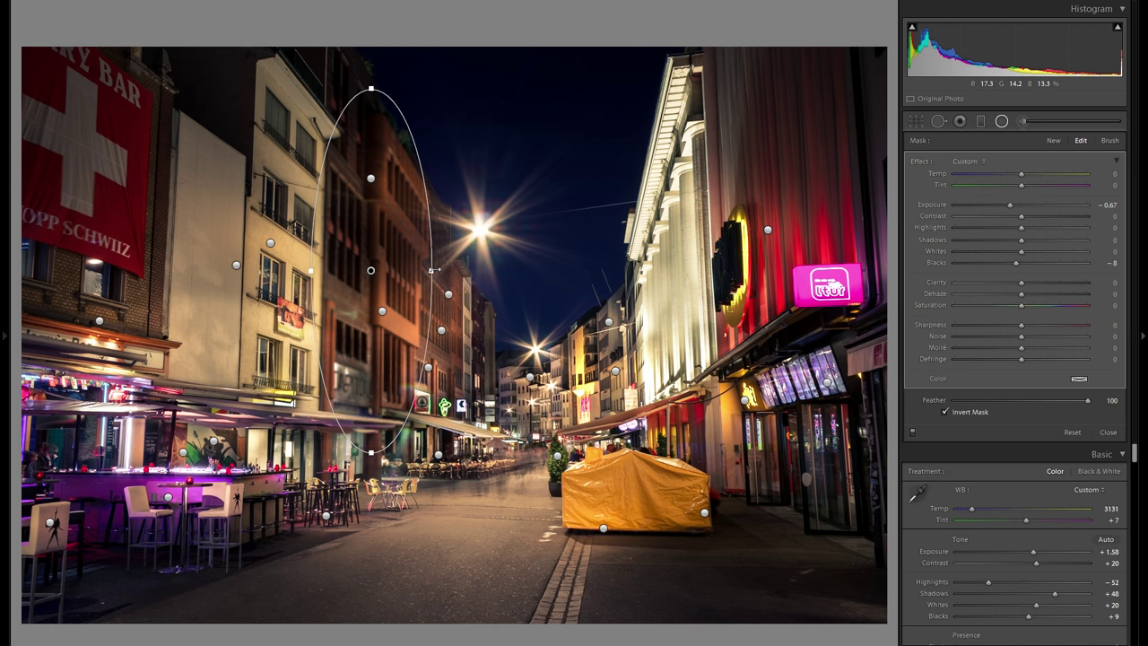
Step: Narrow the darkening radial filter over the reddish-brown building, and place a shorter duplicate on the dark buildings below the bright street lamp
{"action": "left_click_drag", "start_coordinate": [404, 269], "coordinate": [403, 269]}
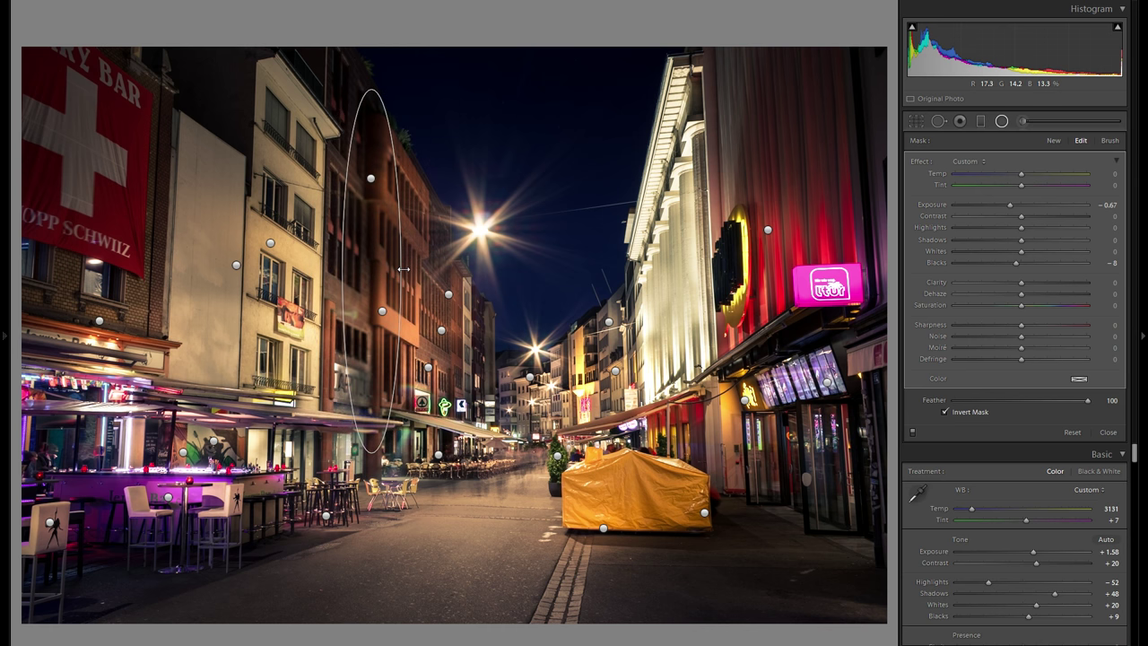
{"action": "right_click", "coordinate": [397, 273]}
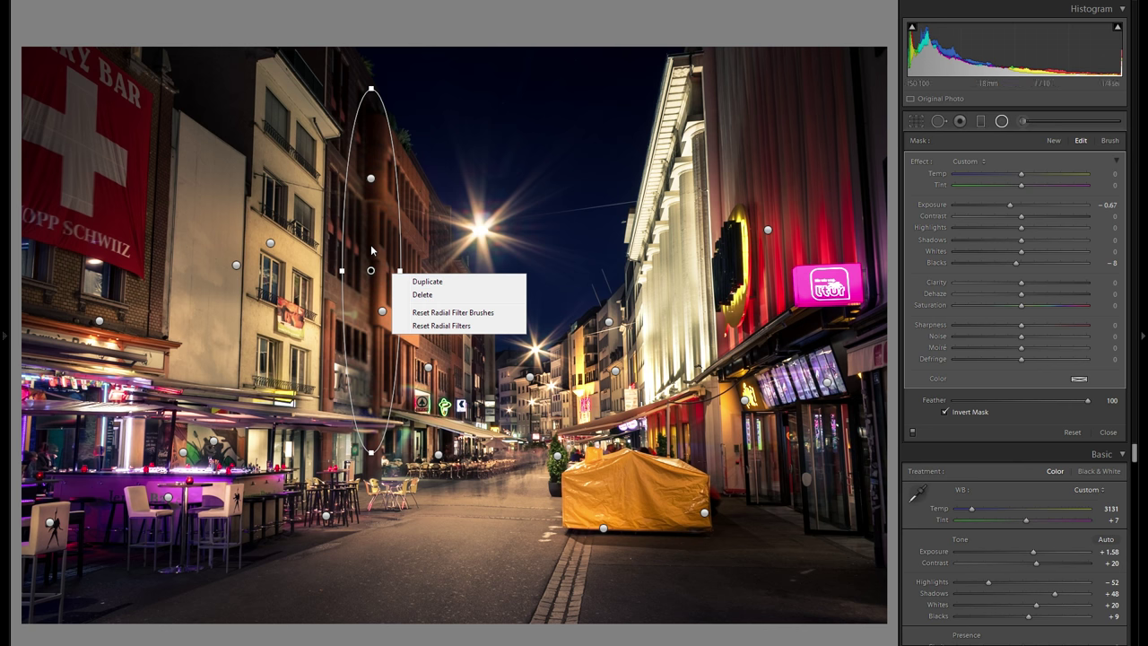
{"action": "left_click", "coordinate": [426, 282]}
{"action": "left_click_drag", "start_coordinate": [374, 259], "coordinate": [479, 286]}
{"action": "left_click_drag", "start_coordinate": [464, 119], "coordinate": [458, 115]}
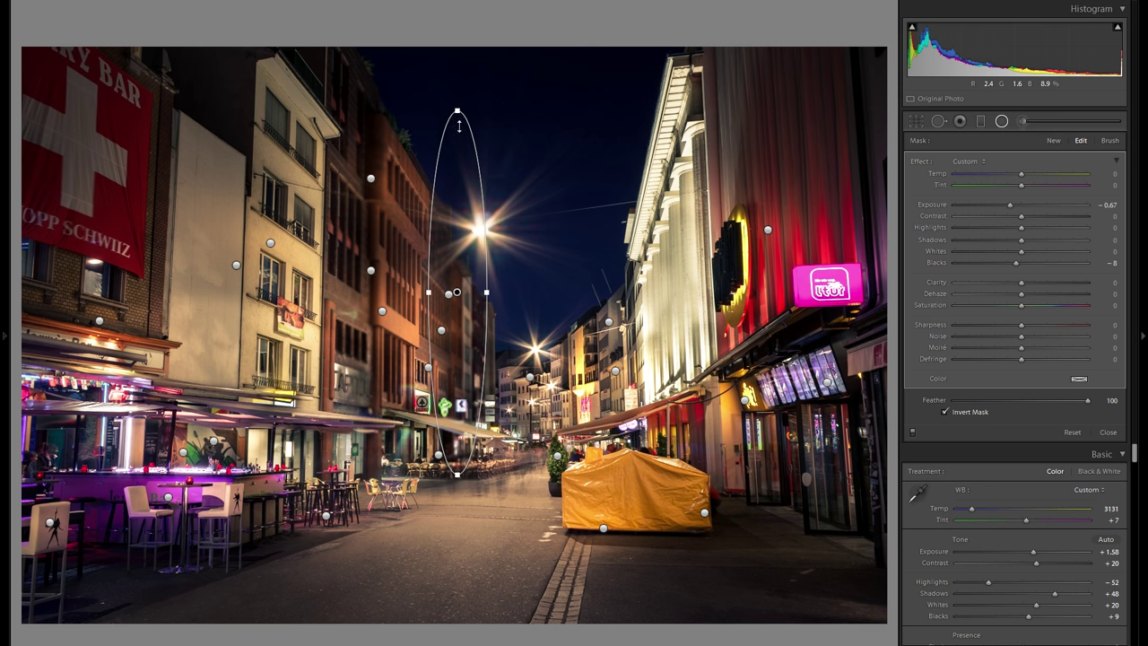
{"action": "left_click_drag", "start_coordinate": [458, 180], "coordinate": [458, 209]}
{"action": "left_click_drag", "start_coordinate": [458, 276], "coordinate": [458, 281]}
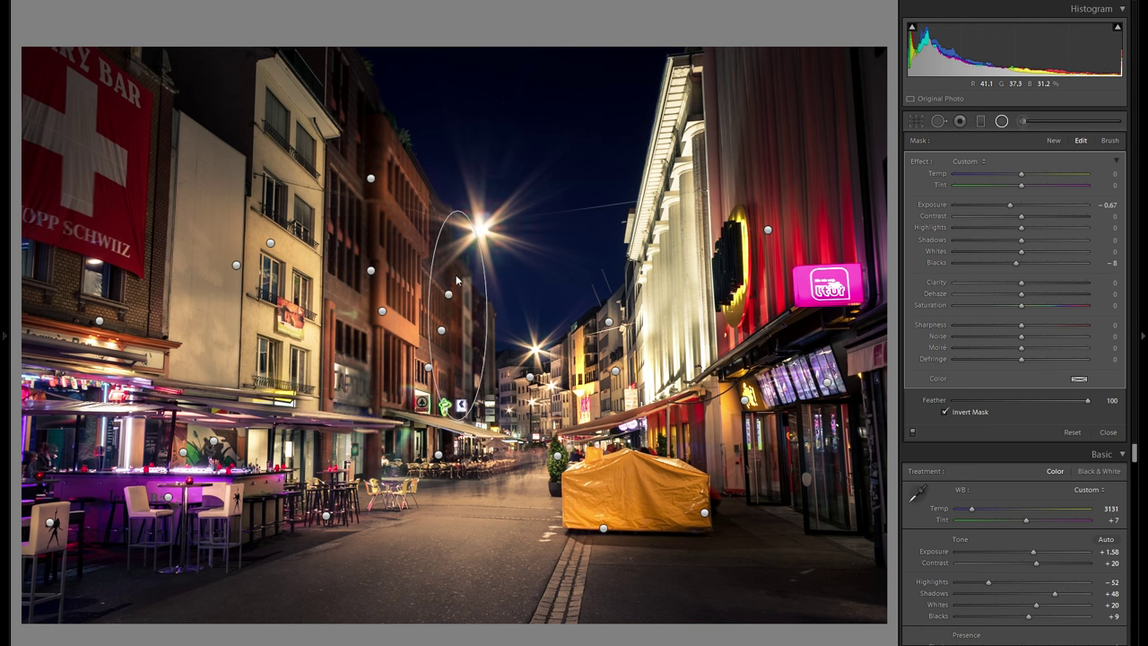
Step: Duplicate the darkening radial filter onto the near end of the distant yellow-lit buildings across the street, then narrow and shorten its ellipse
{"action": "right_click", "coordinate": [468, 279]}
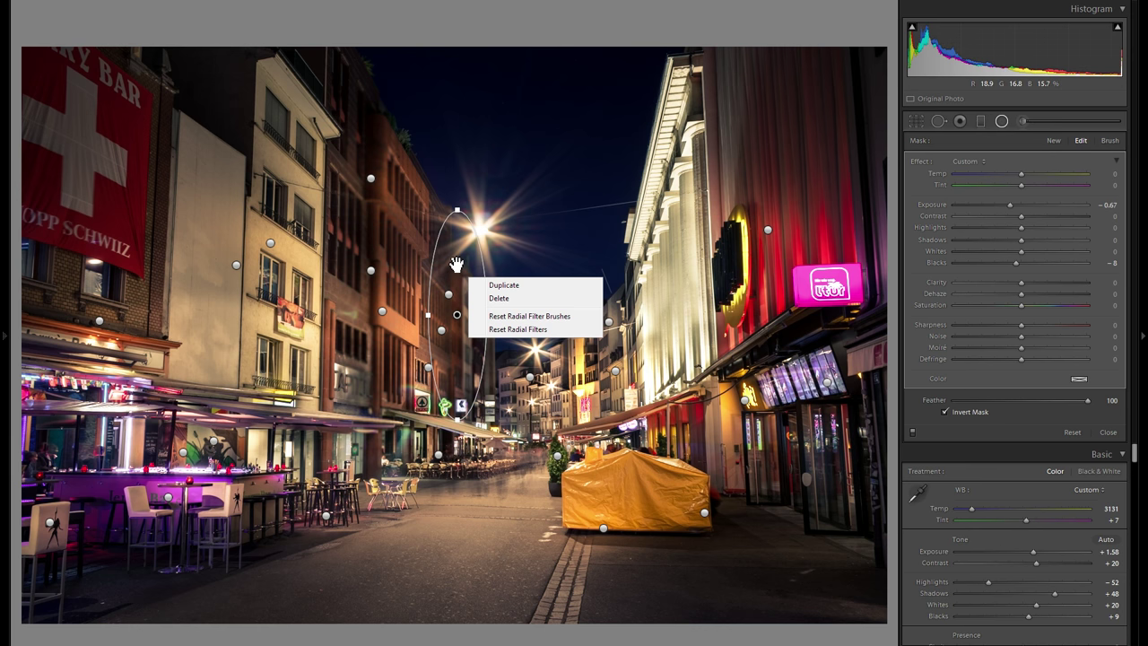
{"action": "left_click", "coordinate": [457, 265]}
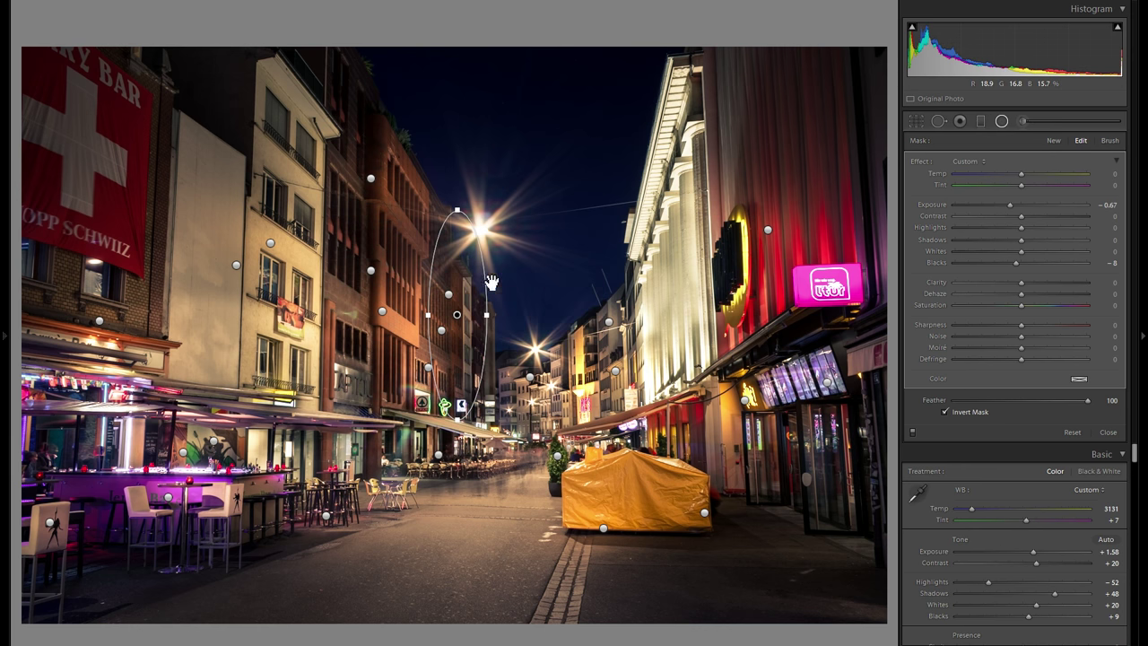
{"action": "left_click", "coordinate": [583, 316]}
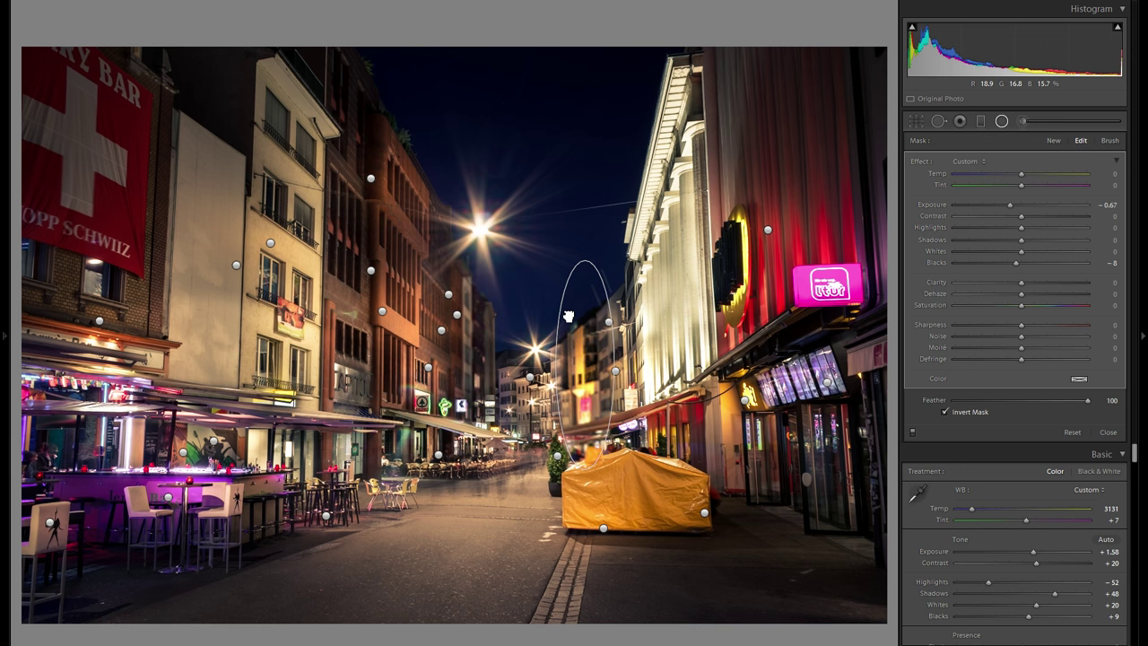
{"action": "left_click_drag", "start_coordinate": [568, 316], "coordinate": [551, 317]}
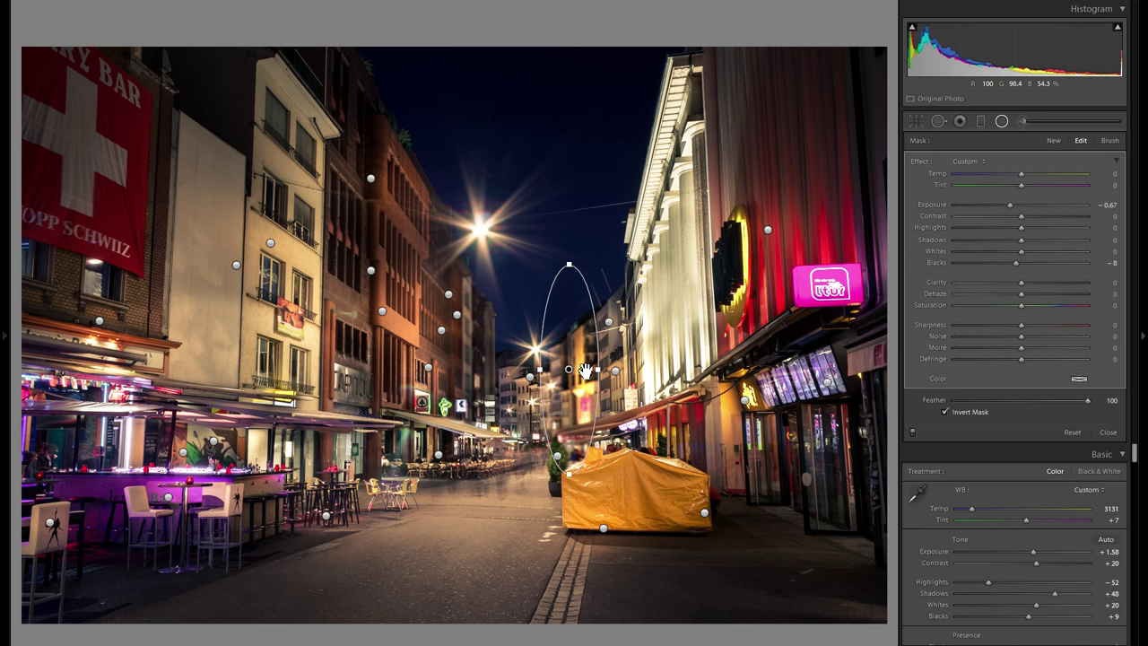
{"action": "left_click_drag", "start_coordinate": [598, 369], "coordinate": [579, 370]}
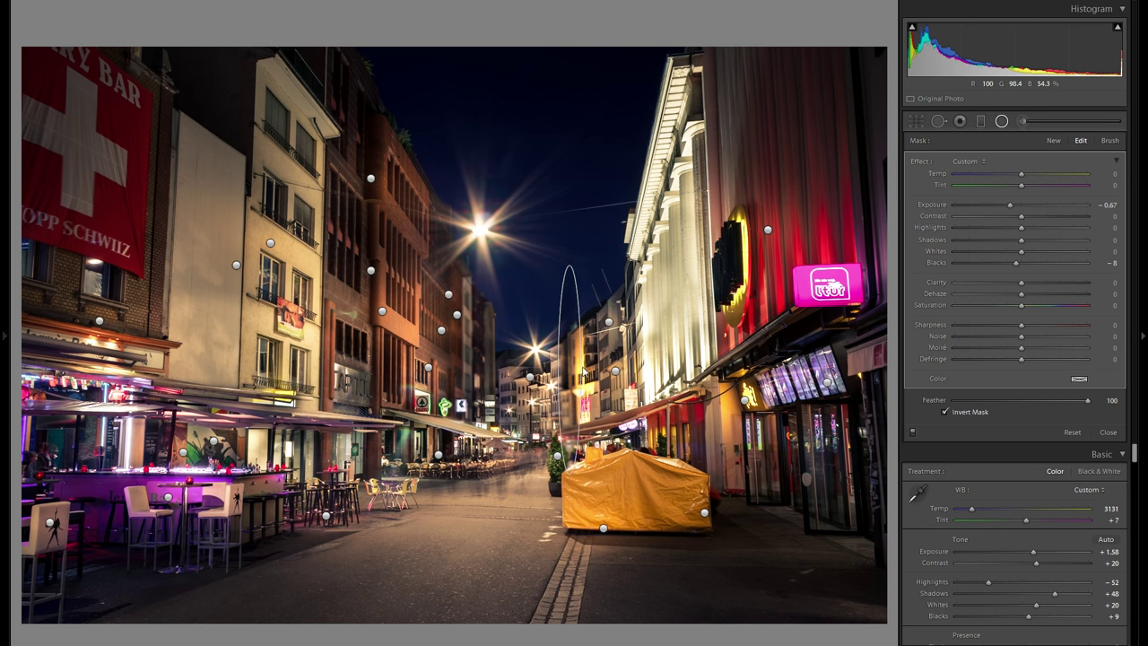
{"action": "left_click_drag", "start_coordinate": [569, 265], "coordinate": [571, 309]}
Step: Duplicate the small darkening radial filter onto the buildings at the street's far end and onto the far edge of the white columned facade
{"action": "right_click", "coordinate": [578, 352]}
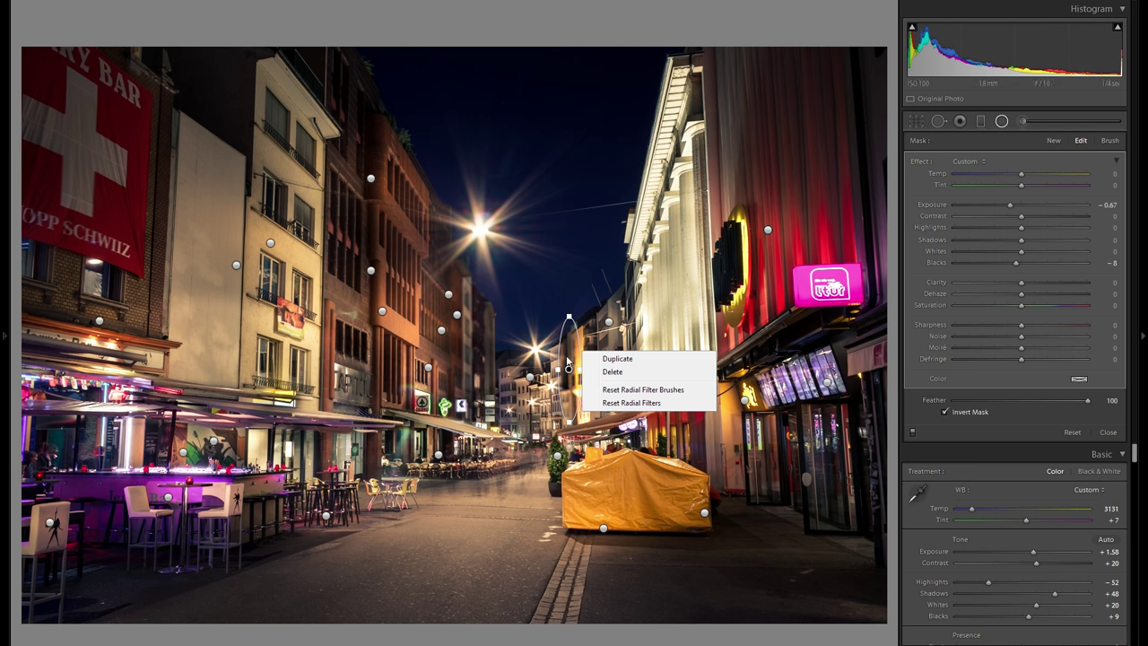
{"action": "left_click", "coordinate": [531, 388]}
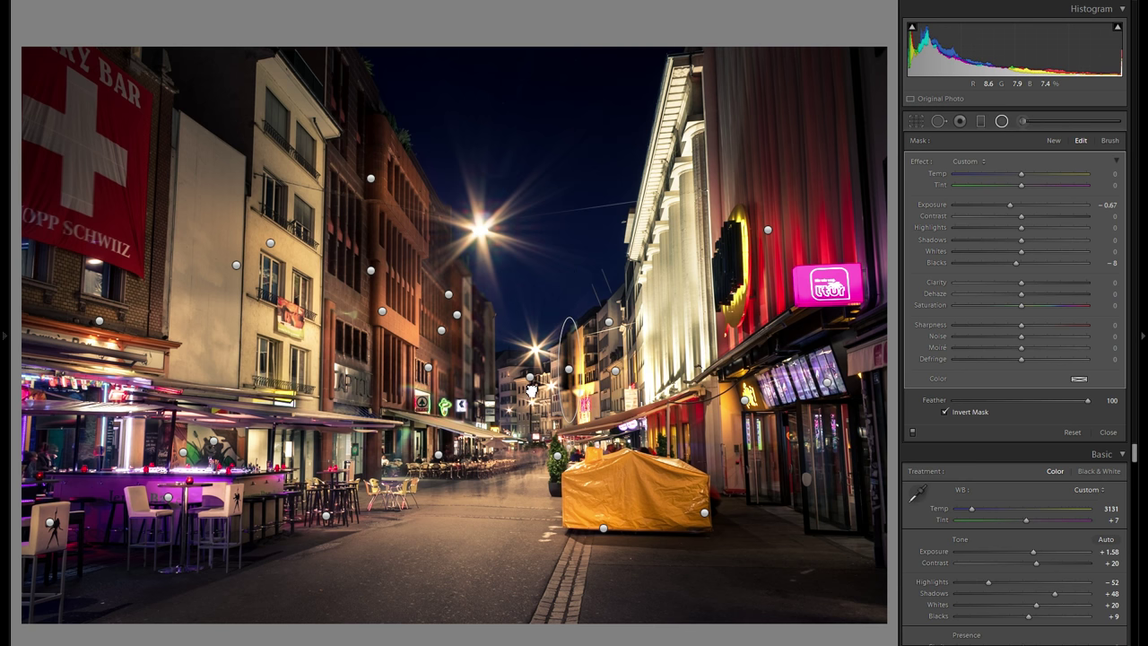
{"action": "right_click", "coordinate": [551, 391]}
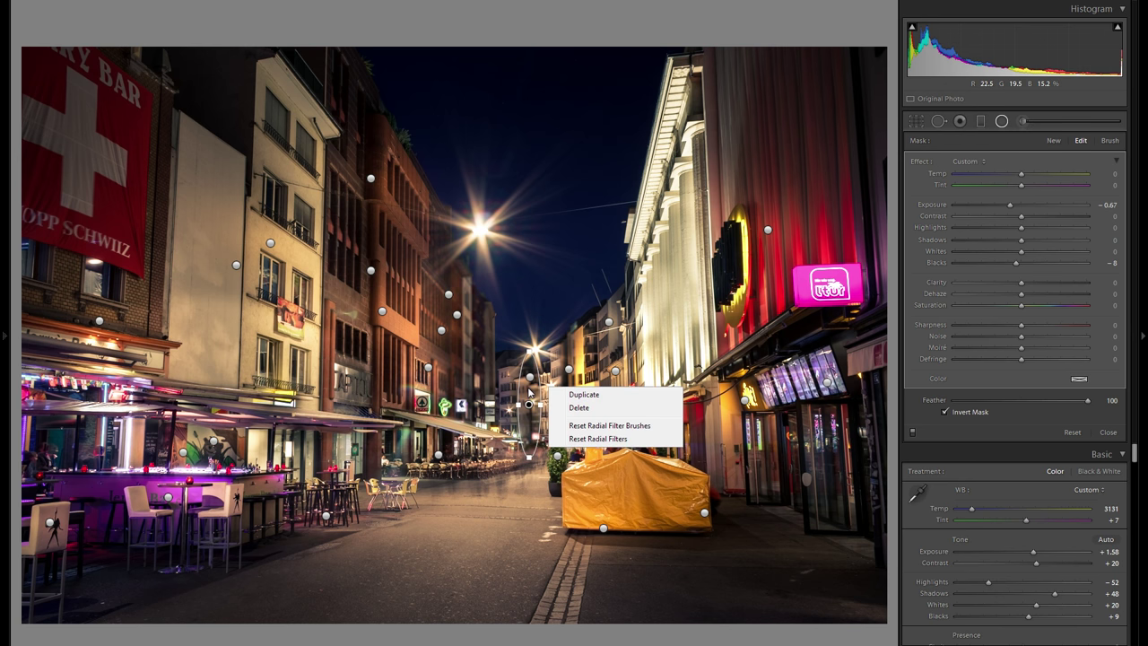
{"action": "left_click", "coordinate": [530, 392]}
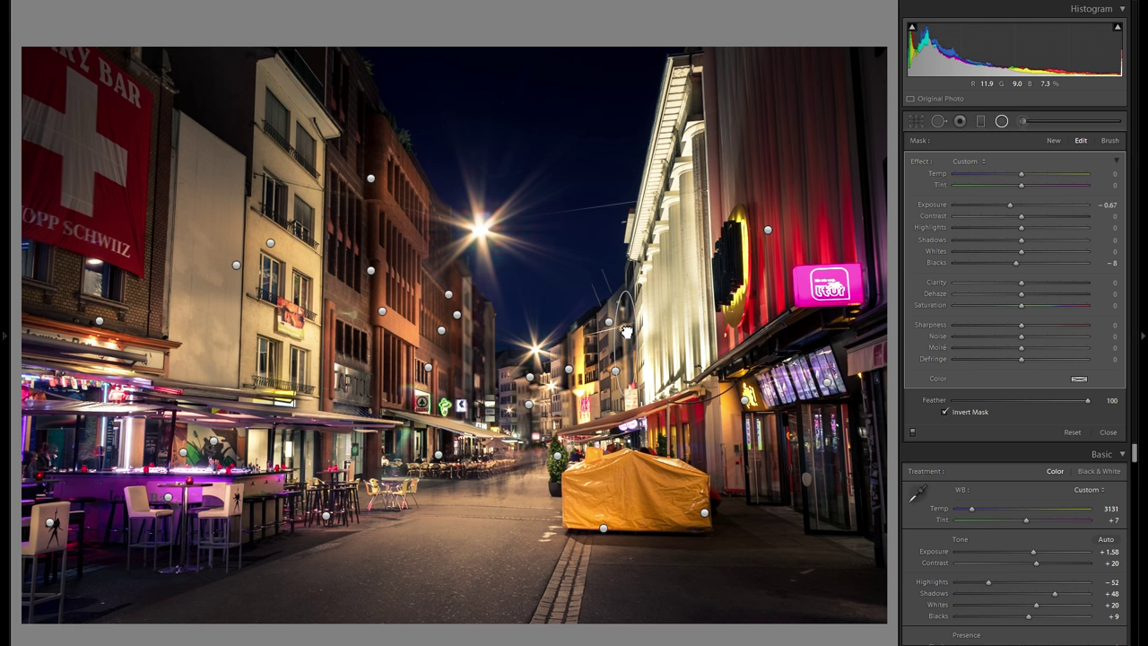
Step: Duplicate the darkening radial filter between the white columned facade and the red wall, then widen and lengthen it into a tall ellipse
{"action": "right_click", "coordinate": [625, 333]}
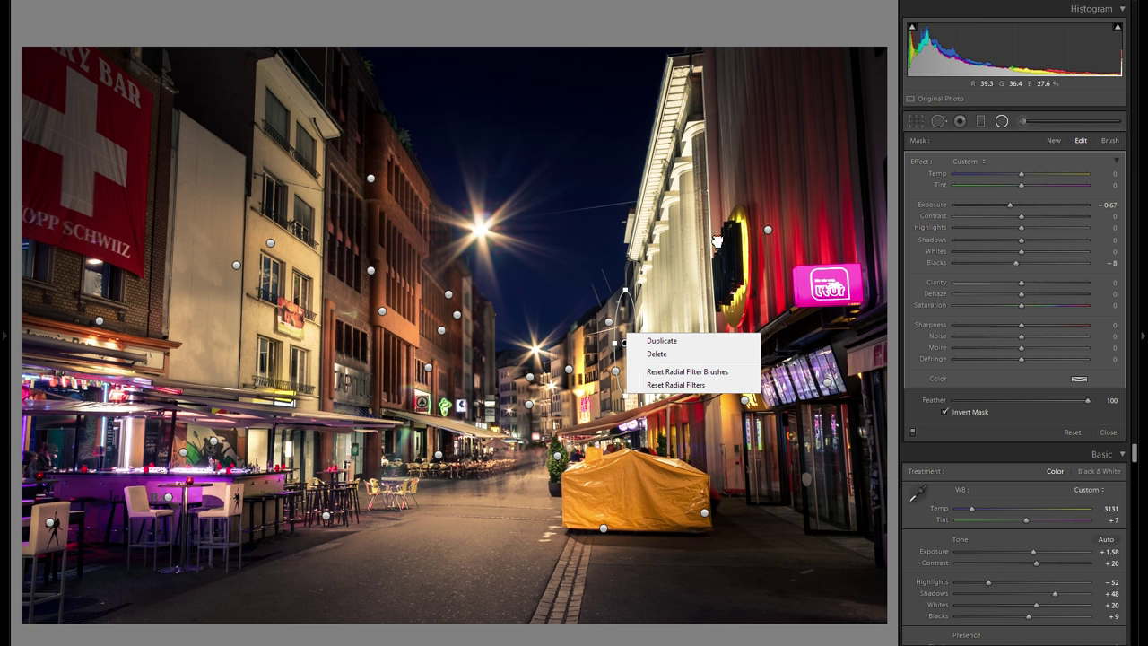
{"action": "left_click", "coordinate": [709, 163]}
{"action": "left_click_drag", "start_coordinate": [709, 188], "coordinate": [722, 242]}
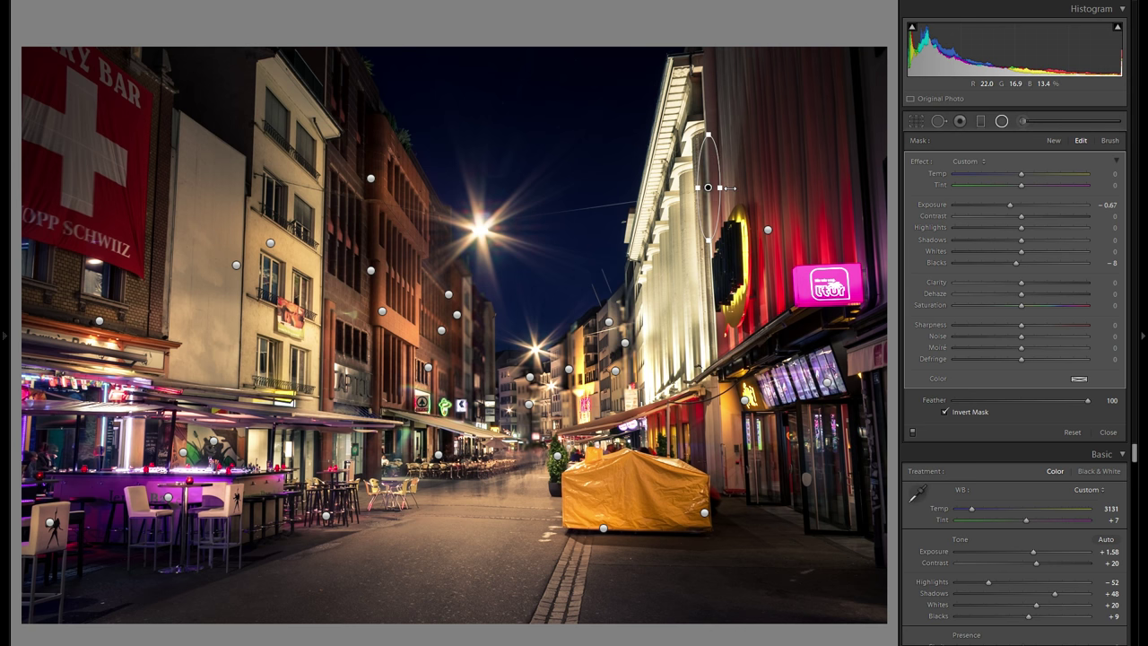
{"action": "left_click_drag", "start_coordinate": [729, 188], "coordinate": [741, 188]}
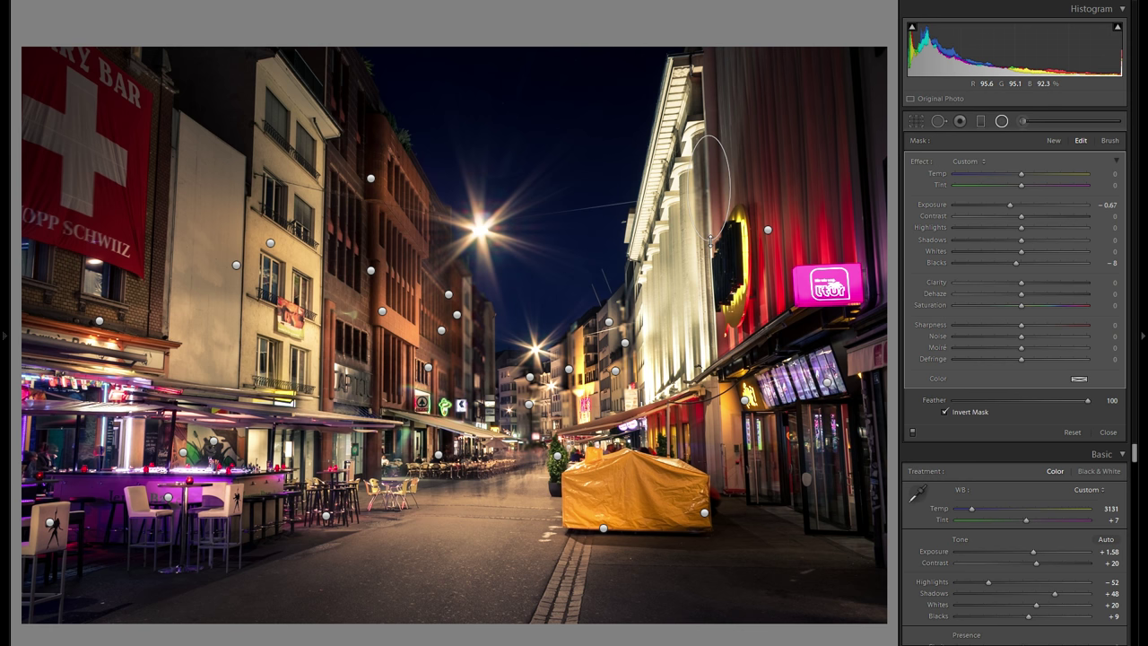
{"action": "left_click_drag", "start_coordinate": [705, 354], "coordinate": [711, 365]}
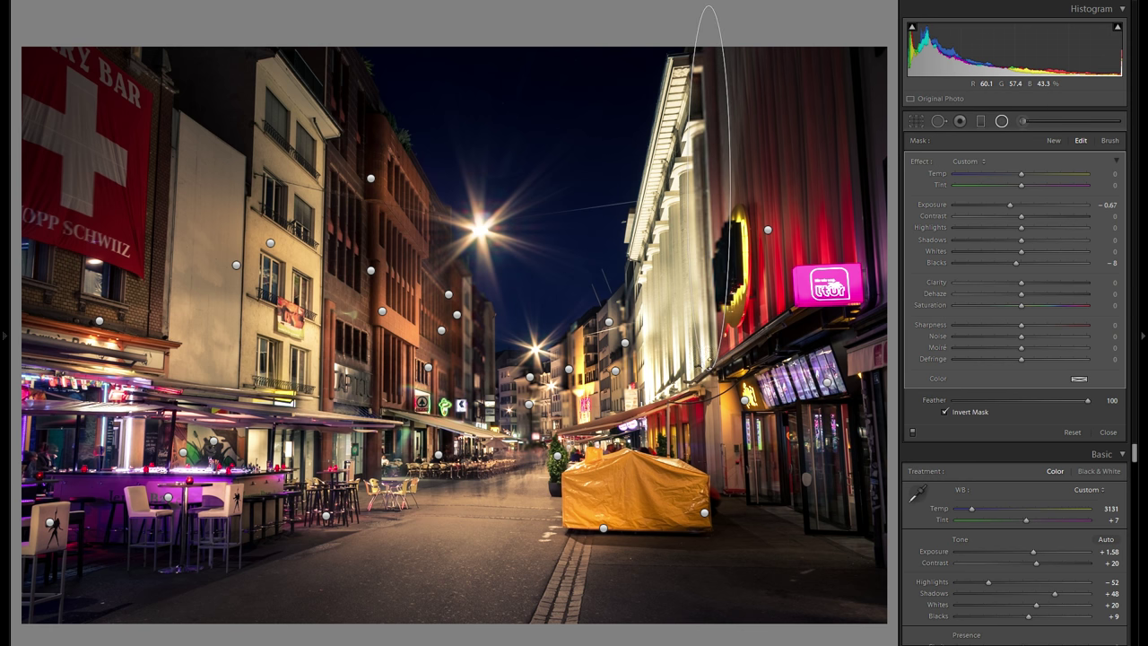
Step: Duplicate the tall darkening radial filter, tilt it diagonally, shorten it slightly, and position it over the storefront edge below the pink sign
{"action": "right_click", "coordinate": [724, 199]}
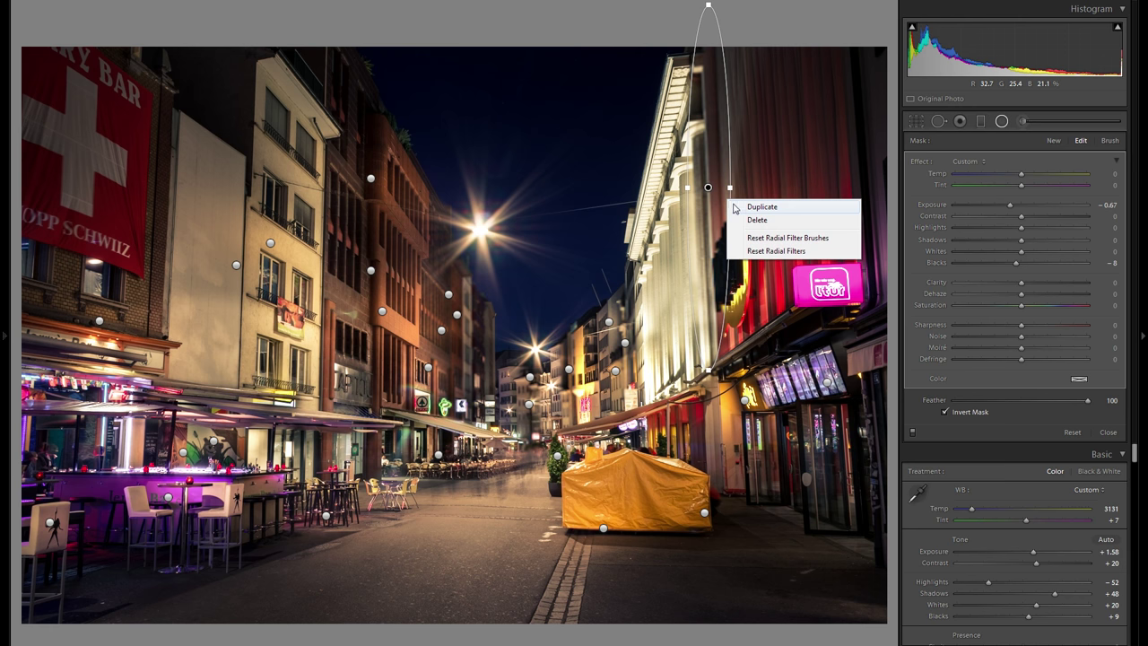
{"action": "left_click", "coordinate": [699, 271]}
{"action": "left_click_drag", "start_coordinate": [713, 350], "coordinate": [730, 316]}
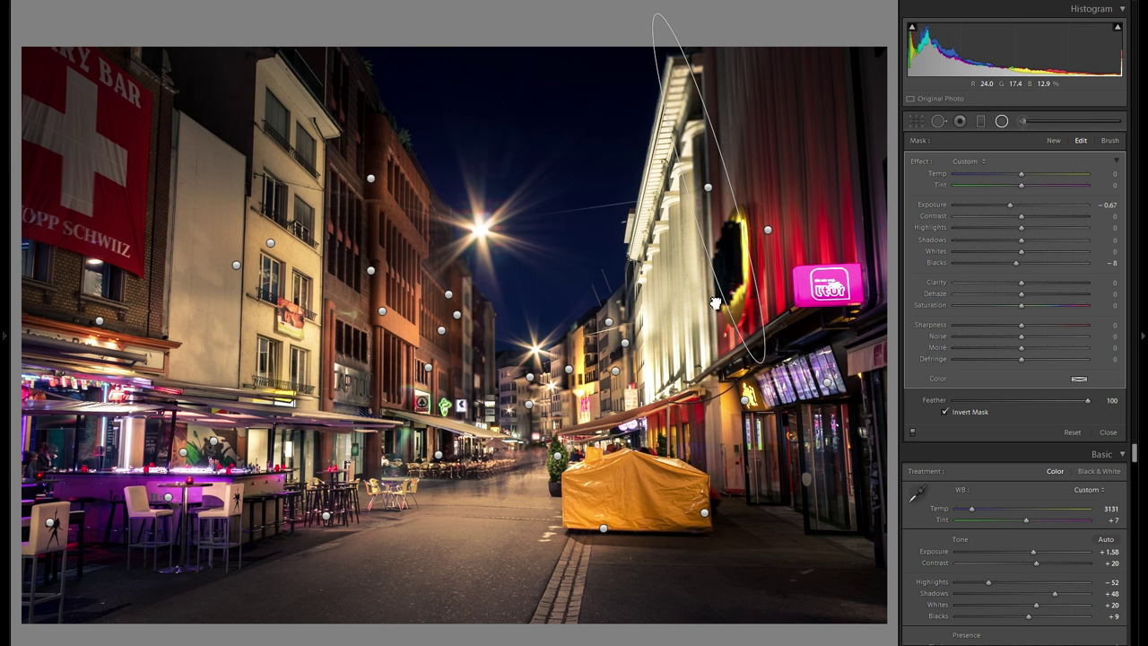
{"action": "left_click_drag", "start_coordinate": [676, 432], "coordinate": [675, 435]}
{"action": "left_click_drag", "start_coordinate": [675, 361], "coordinate": [649, 403]}
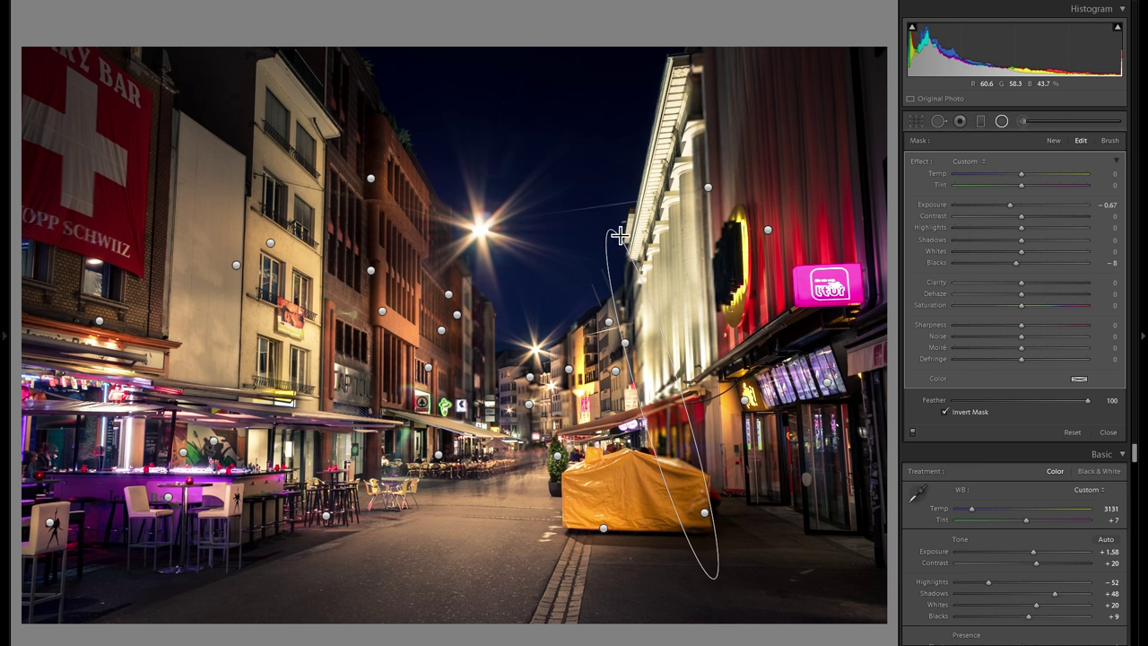
{"action": "left_click_drag", "start_coordinate": [620, 278], "coordinate": [621, 274]}
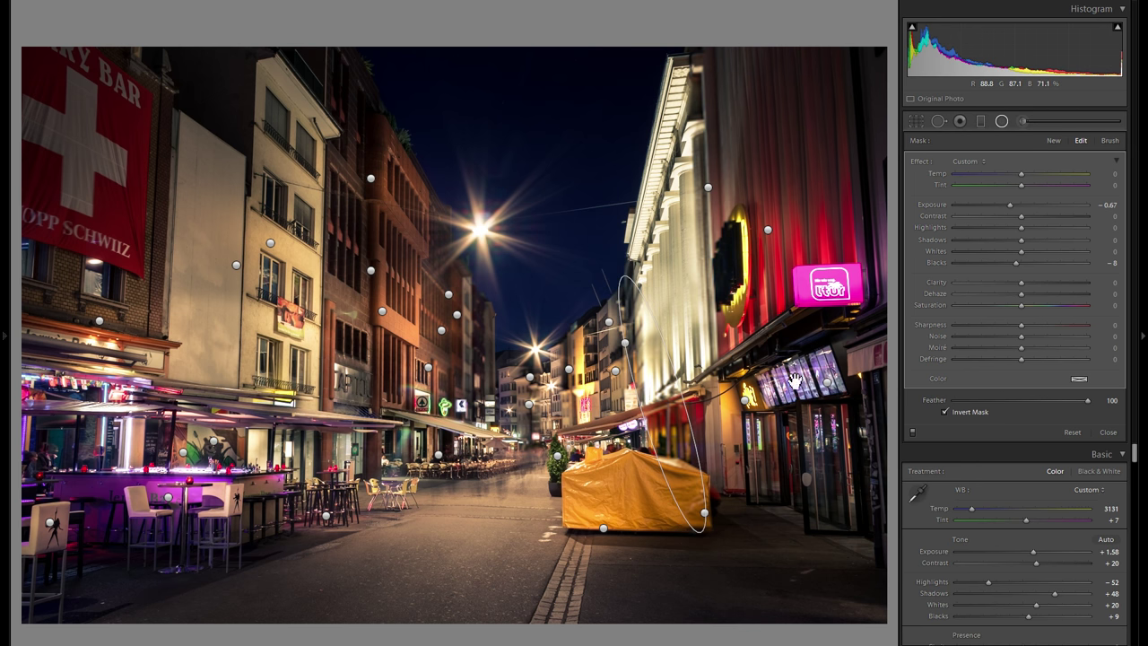
{"action": "left_click_drag", "start_coordinate": [864, 370], "coordinate": [863, 361]}
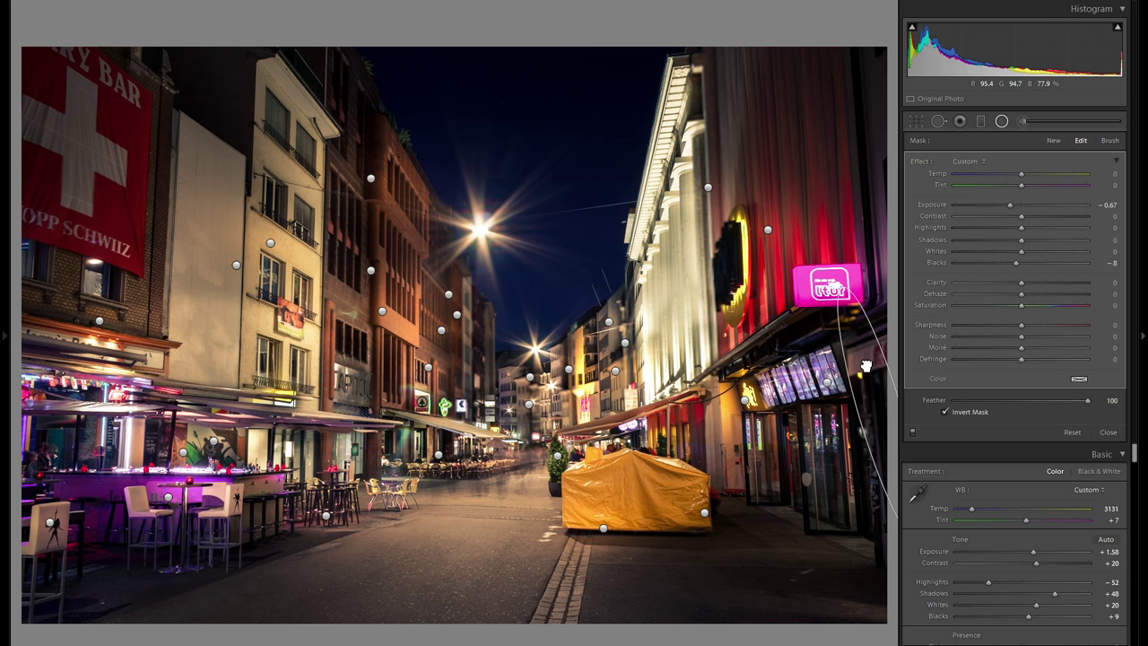
Step: Duplicate the tilted darkening radial filter onto the pavement beside the bar tables, rotate it along the street edge, and widen its ellipse
{"action": "right_click", "coordinate": [869, 363]}
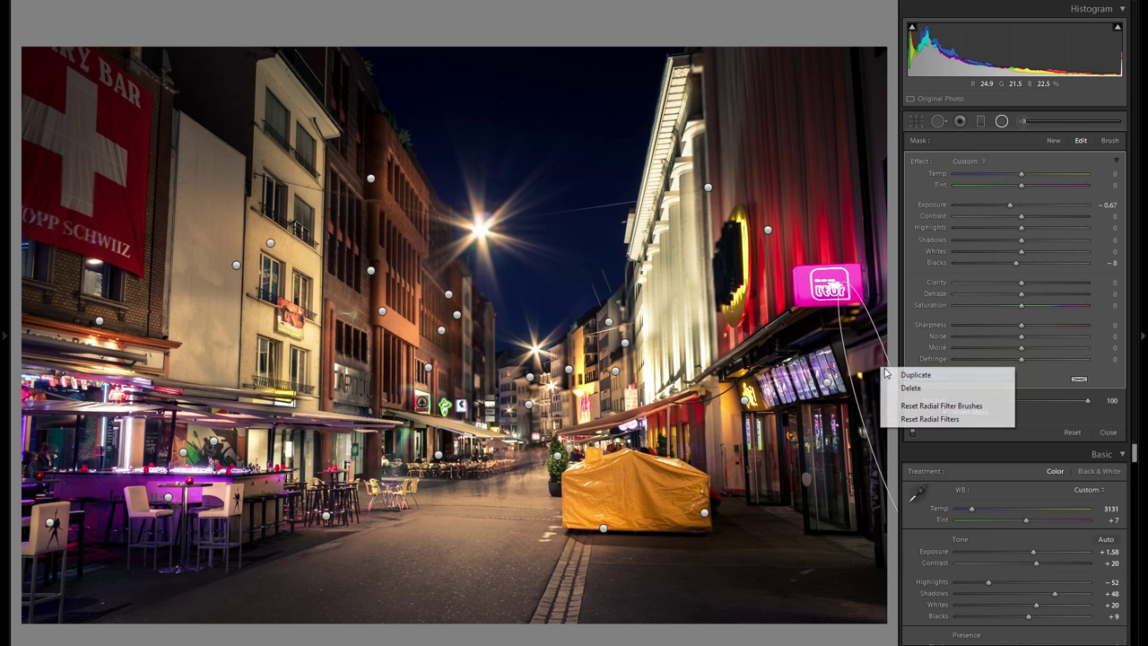
{"action": "left_click", "coordinate": [901, 374]}
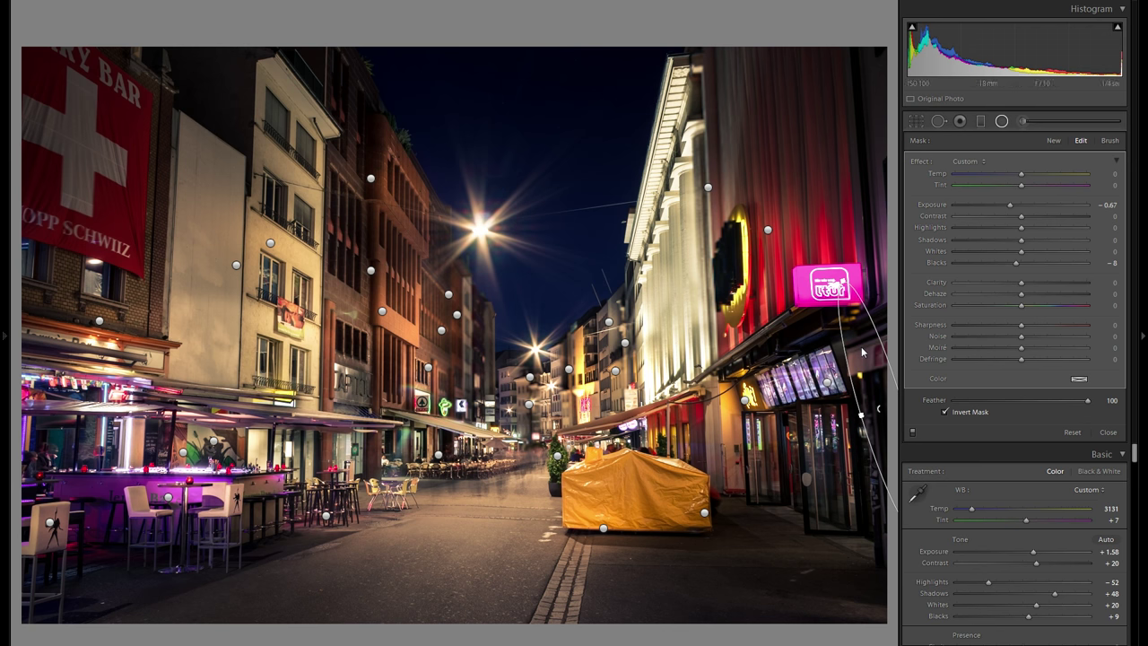
{"action": "left_click", "coordinate": [336, 501]}
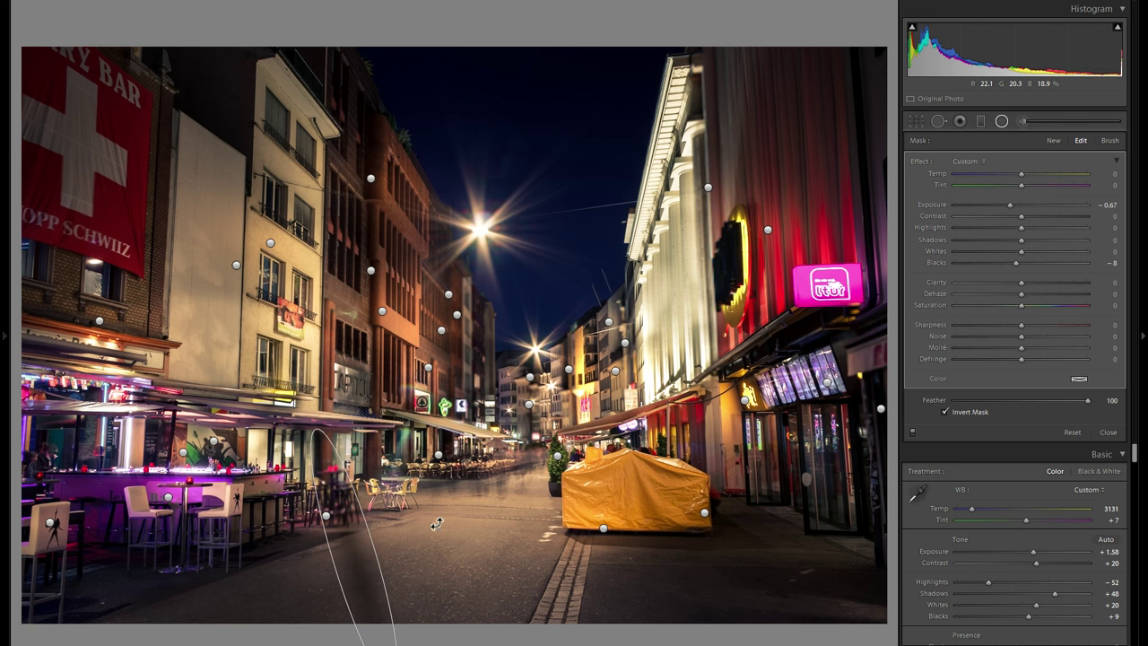
{"action": "left_click_drag", "start_coordinate": [453, 486], "coordinate": [450, 521]}
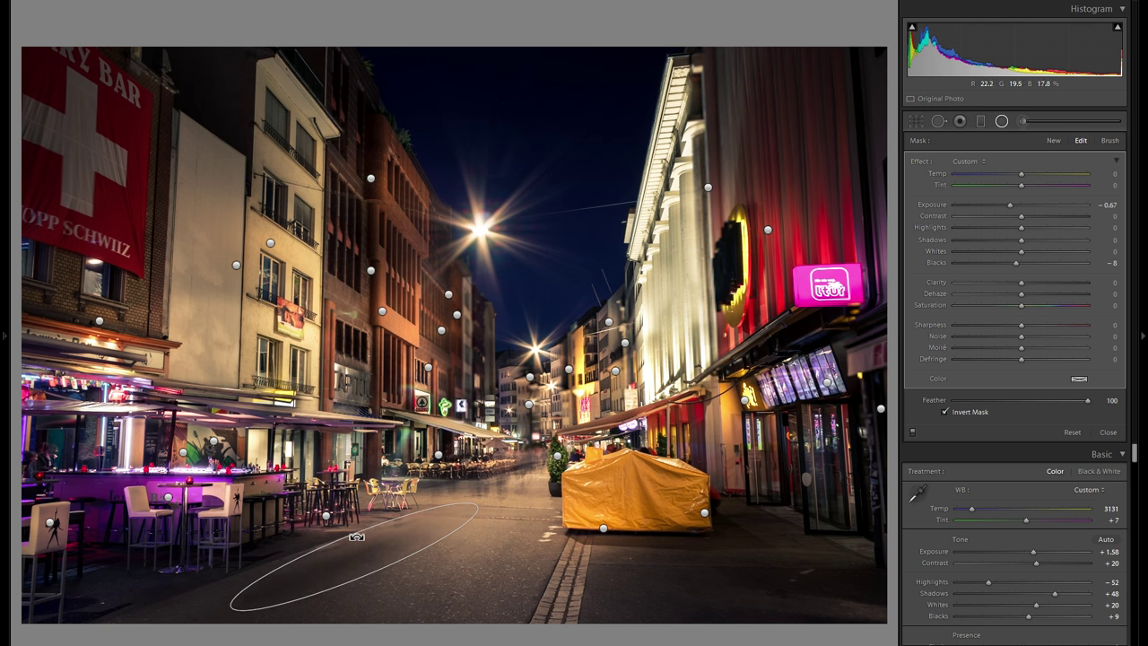
{"action": "left_click", "coordinate": [347, 536]}
{"action": "left_click_drag", "start_coordinate": [346, 536], "coordinate": [341, 513]}
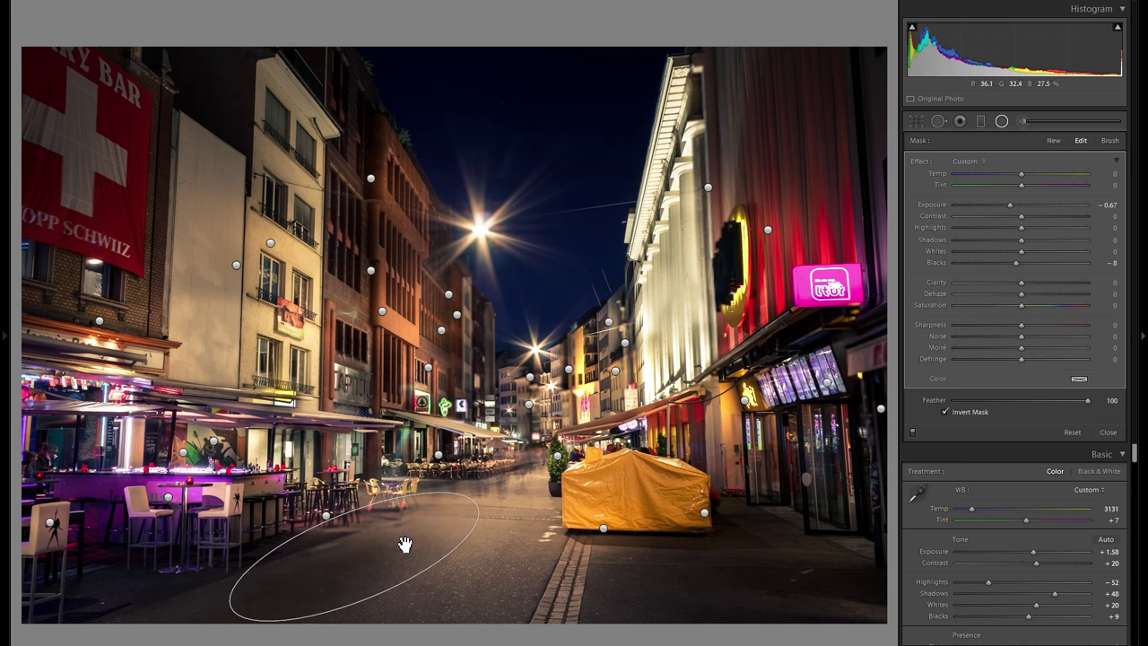
{"action": "left_click_drag", "start_coordinate": [346, 520], "coordinate": [334, 514]}
{"action": "right_click", "coordinate": [328, 514]}
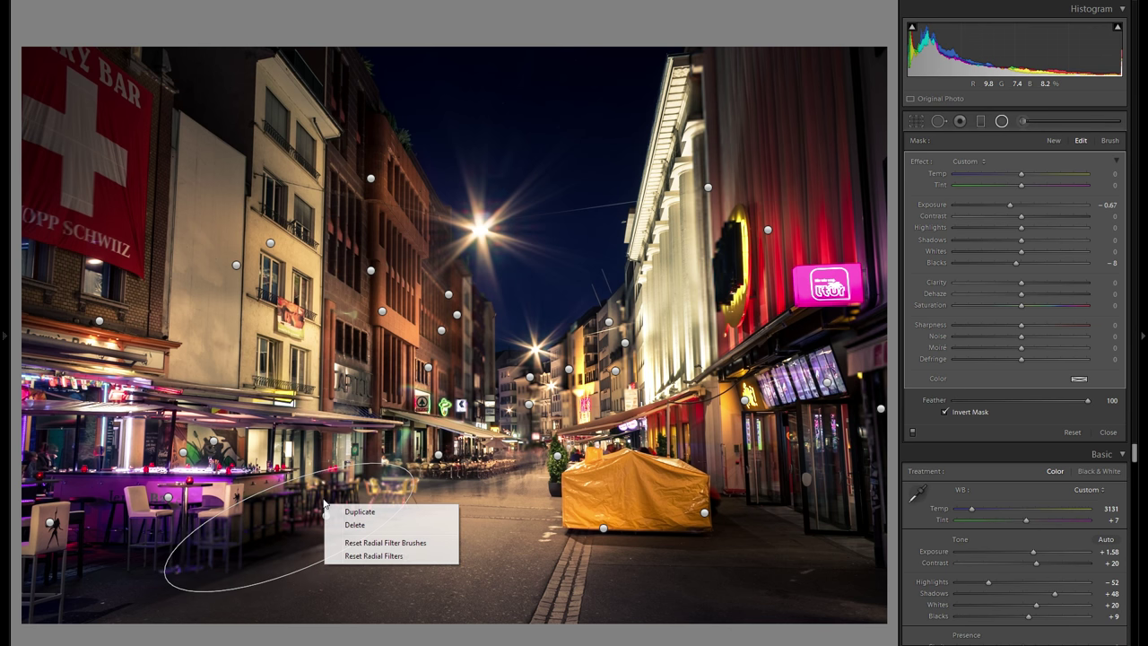
{"action": "left_click", "coordinate": [329, 512]}
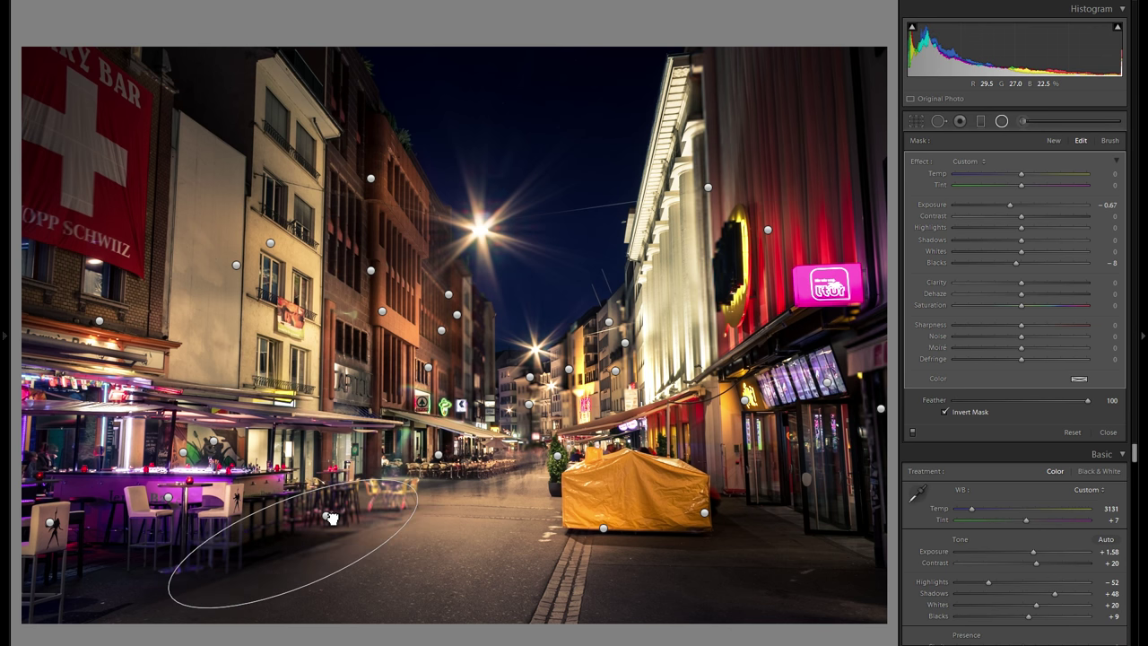
Step: Duplicate the pavement darkening radial filter over the awnings above the café seating and rotate it to follow the awning line
{"action": "right_click", "coordinate": [359, 521]}
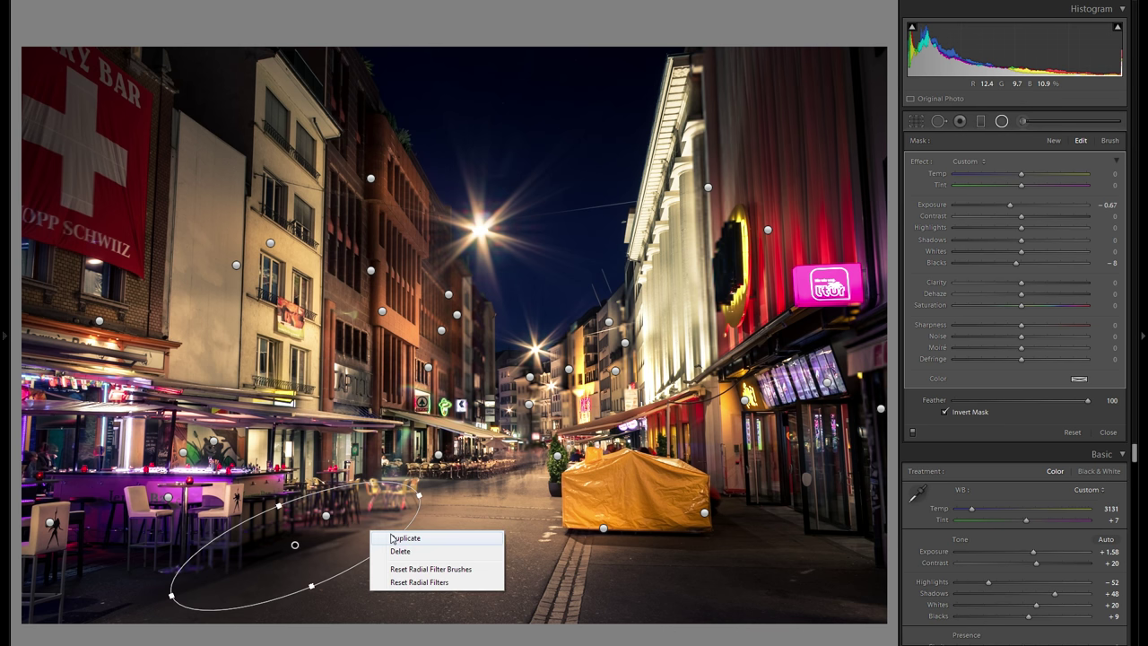
{"action": "left_click", "coordinate": [390, 388]}
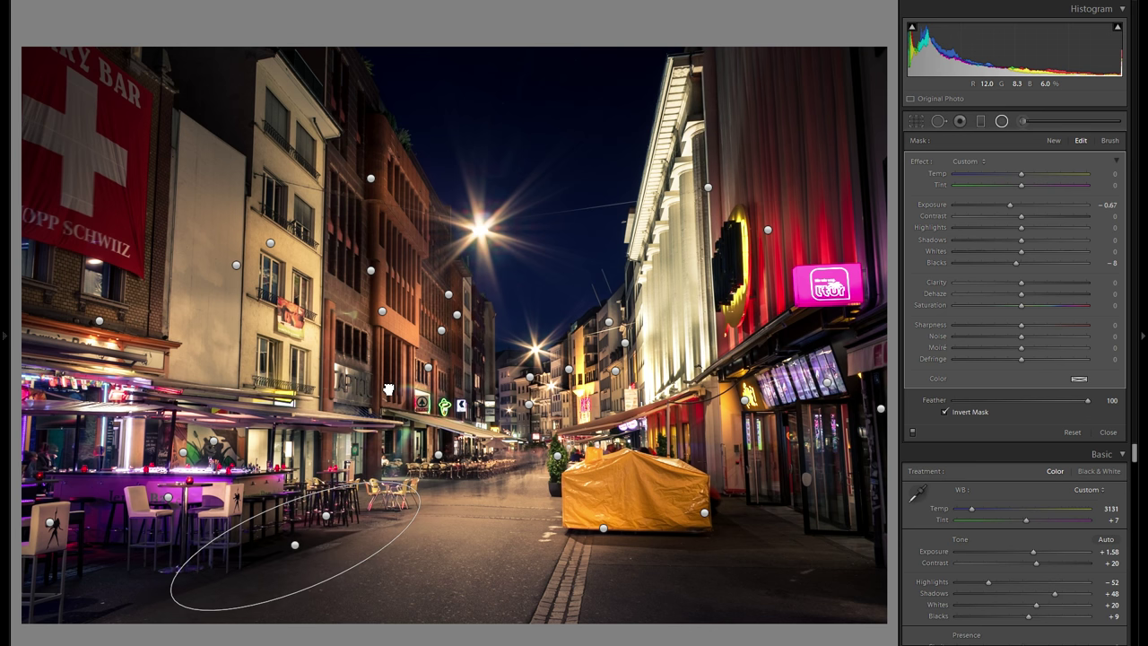
{"action": "left_click_drag", "start_coordinate": [403, 378], "coordinate": [430, 423]}
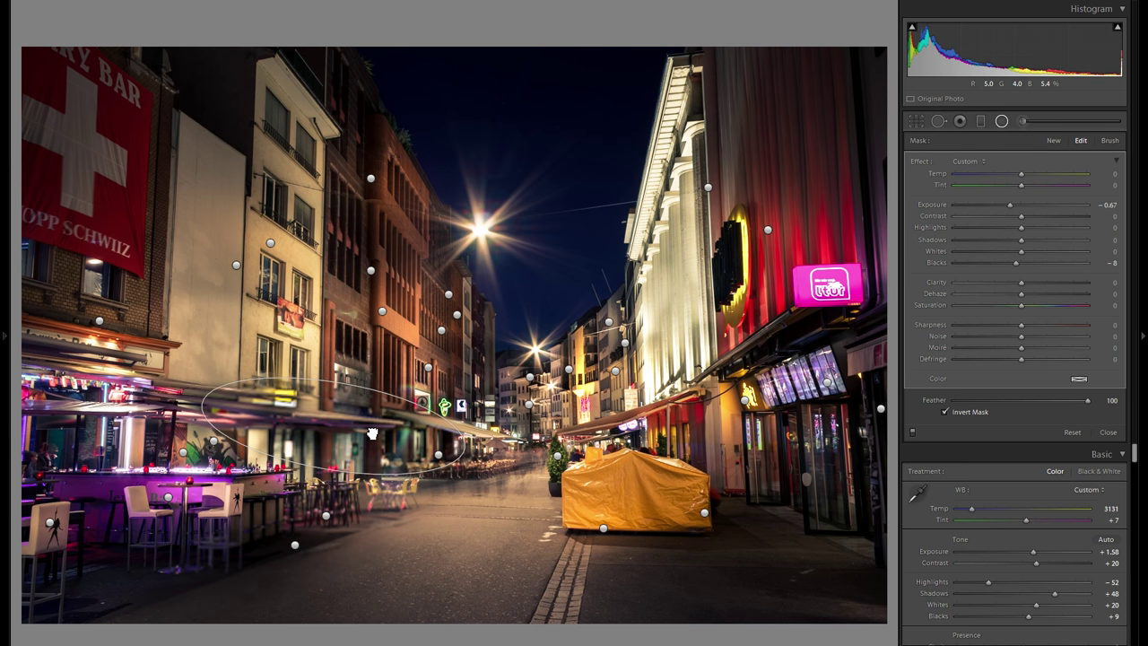
Step: Duplicate the awning darkening radial filter and position it over the lower facades just above the awnings
{"action": "right_click", "coordinate": [395, 435]}
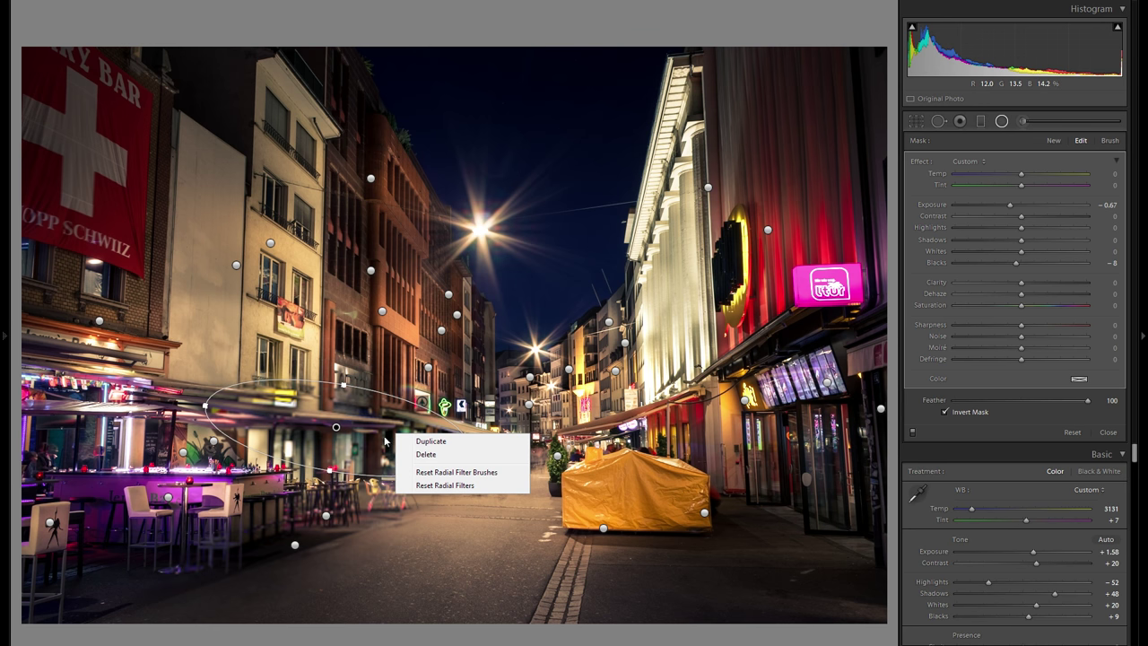
{"action": "left_click", "coordinate": [304, 412]}
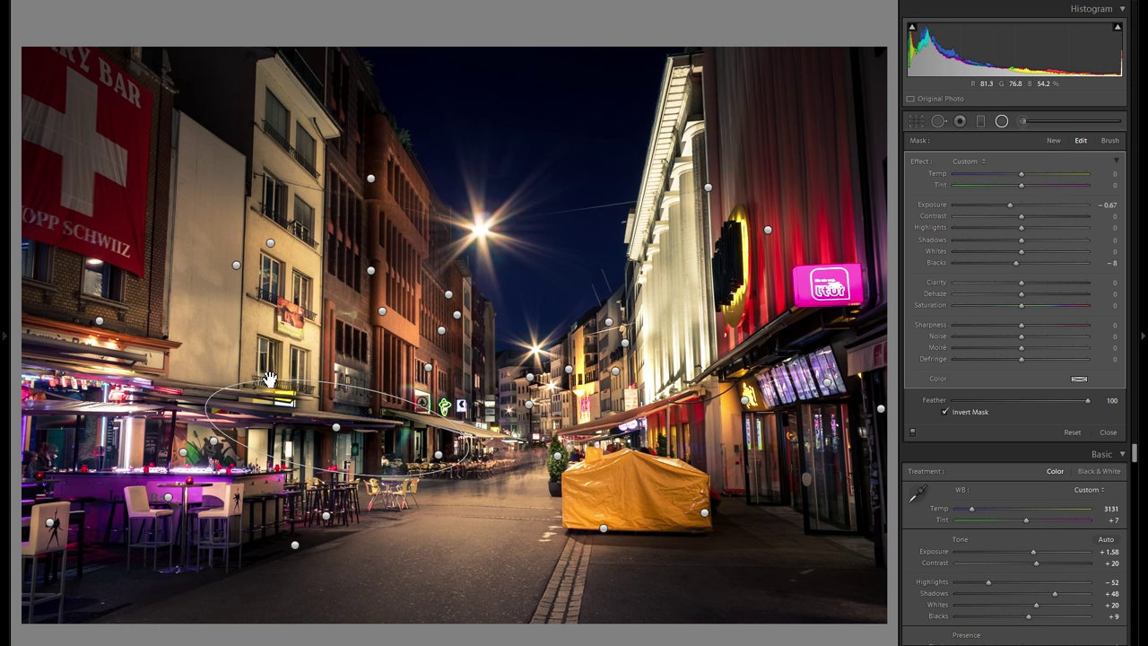
{"action": "left_click_drag", "start_coordinate": [349, 421], "coordinate": [376, 364]}
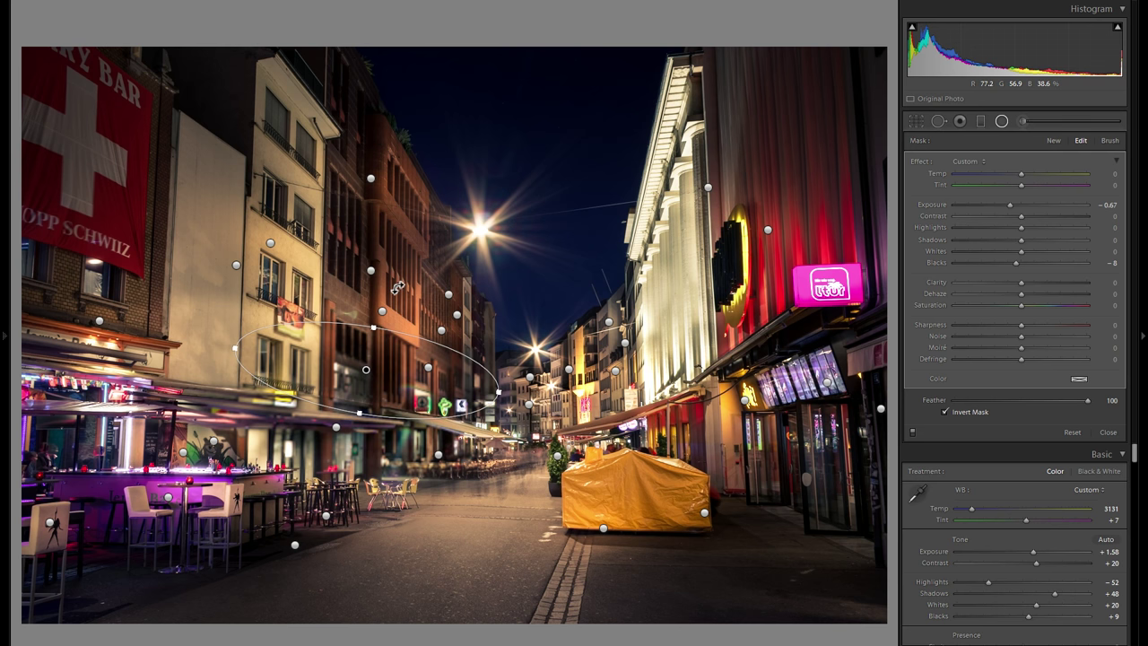
Step: Position a tall copy of the darkening radial filter on the narrow dark facade, and a tilted copy with Exposure −0.63 on the cream building
{"action": "left_click_drag", "start_coordinate": [396, 287], "coordinate": [402, 286]}
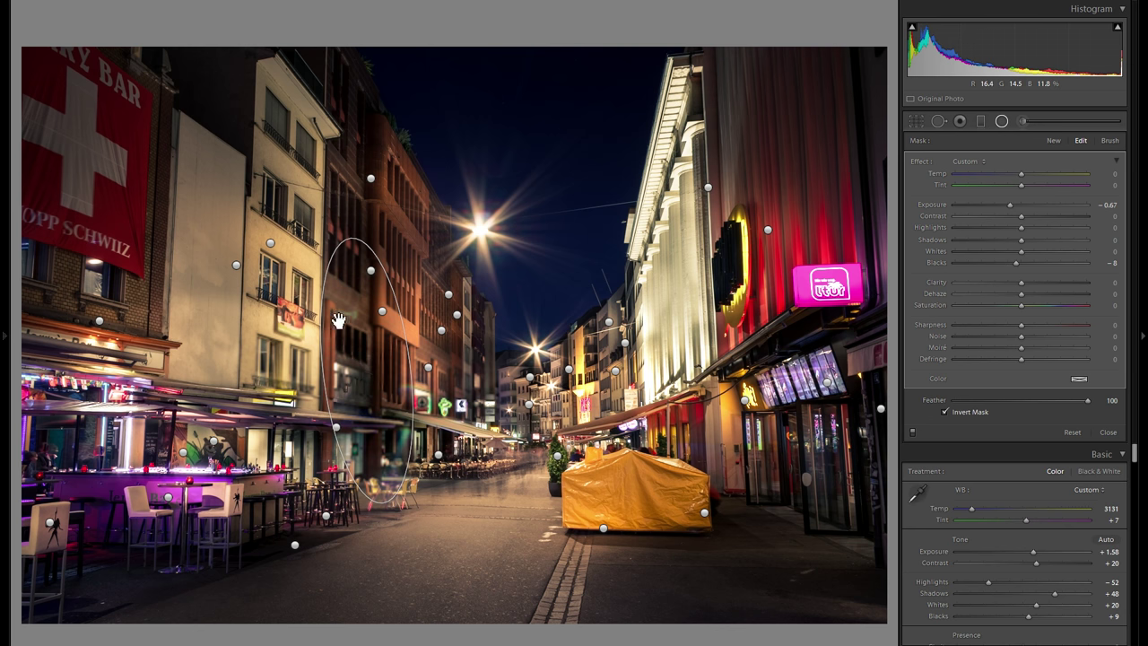
{"action": "left_click_drag", "start_coordinate": [330, 298], "coordinate": [334, 312]}
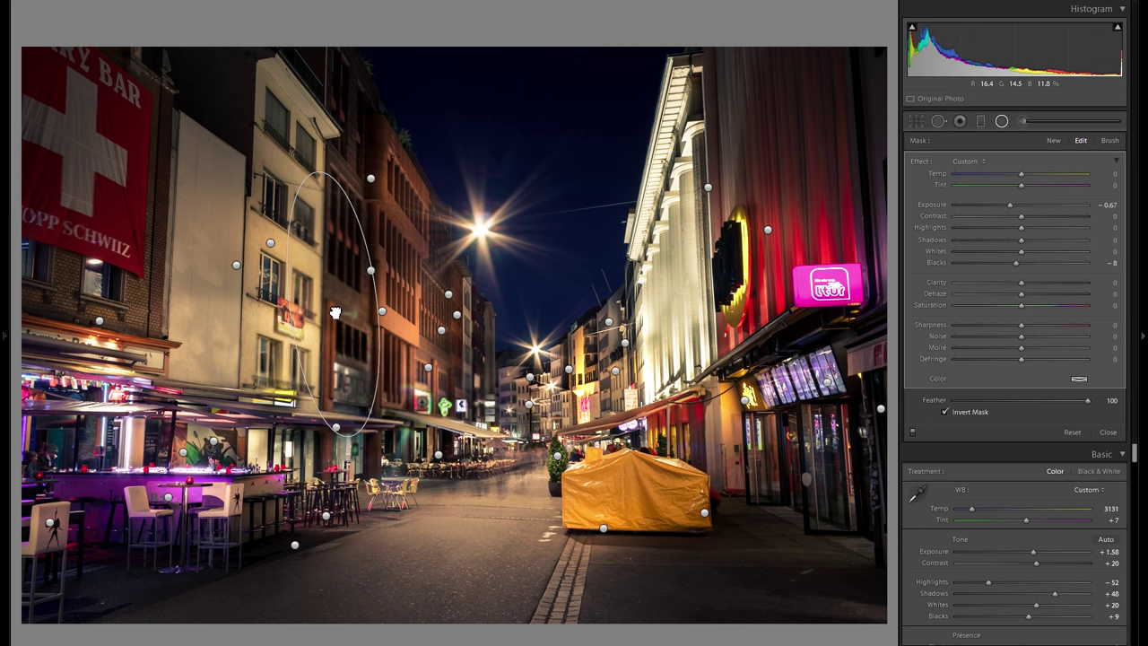
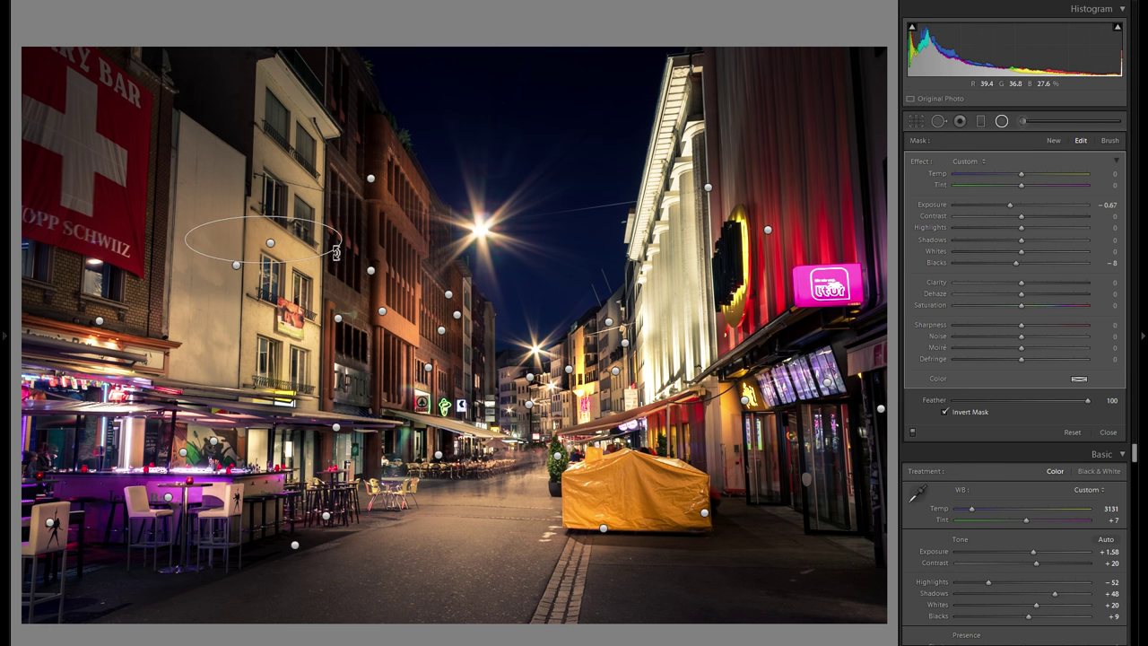
{"action": "left_click_drag", "start_coordinate": [1011, 205], "coordinate": [1012, 209]}
{"action": "left_click_drag", "start_coordinate": [326, 240], "coordinate": [320, 249]}
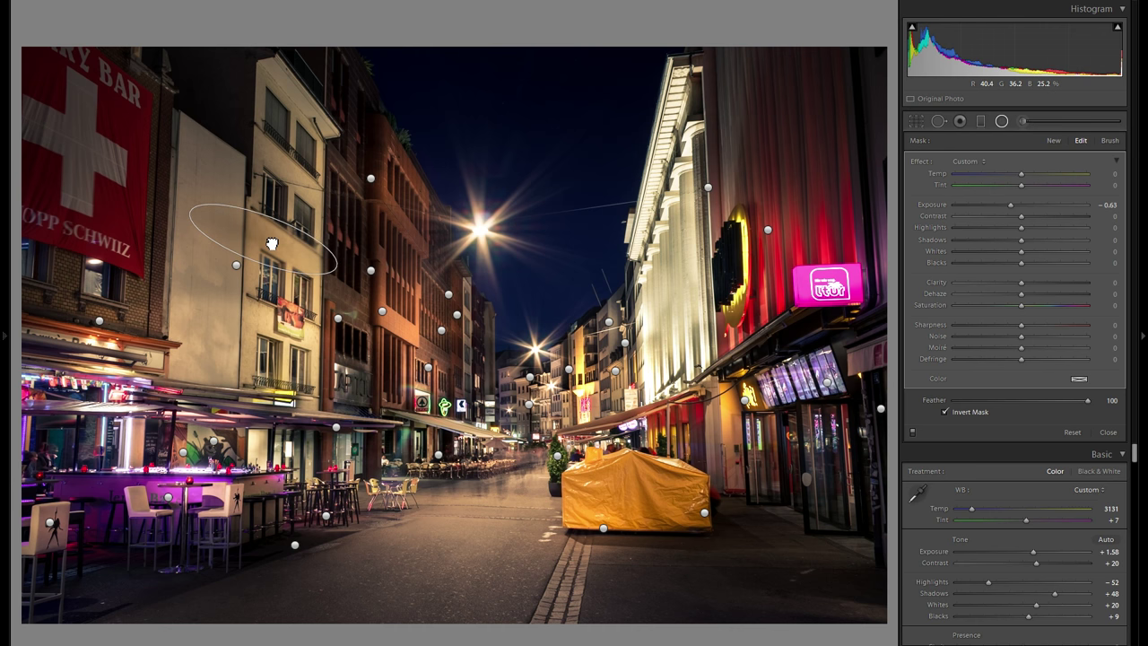
{"action": "left_click_drag", "start_coordinate": [273, 243], "coordinate": [275, 244]}
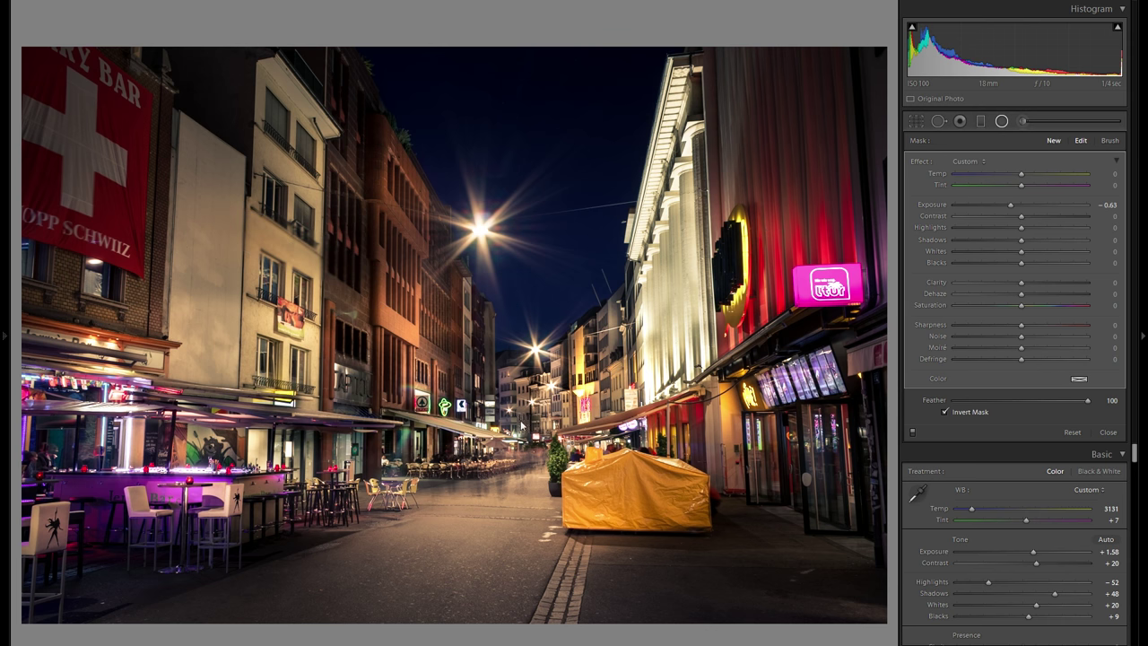
Step: Draw a new darkening radial filter with Exposure −0.20 around the far end of the street
{"action": "left_click", "coordinate": [1053, 140]}
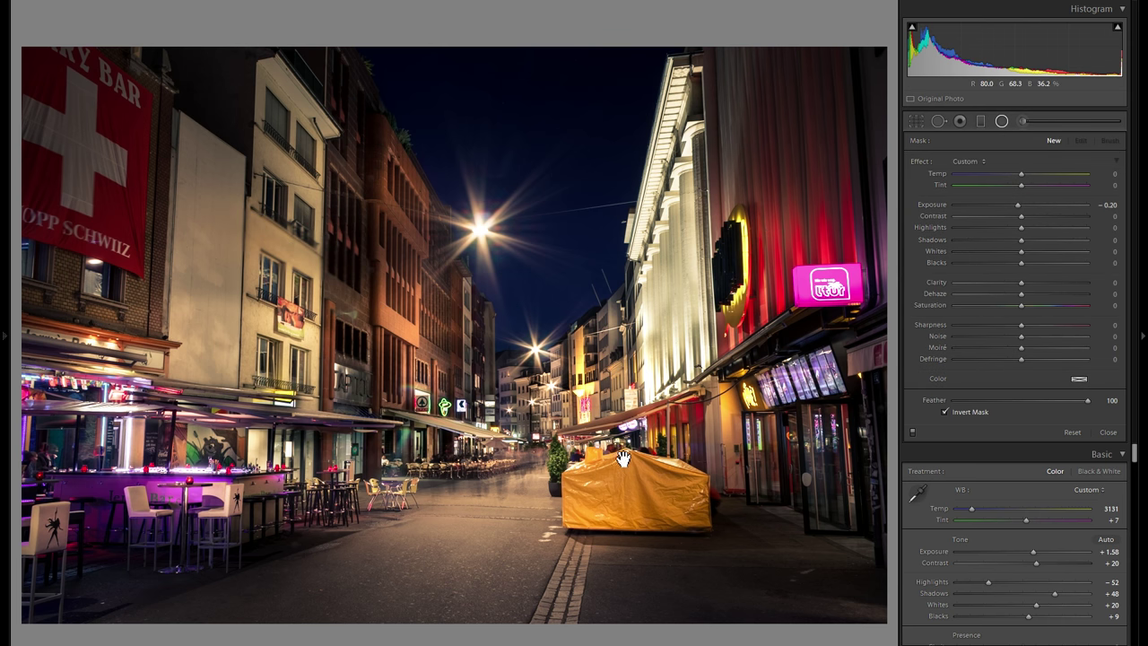
{"action": "left_click_drag", "start_coordinate": [538, 390], "coordinate": [625, 460]}
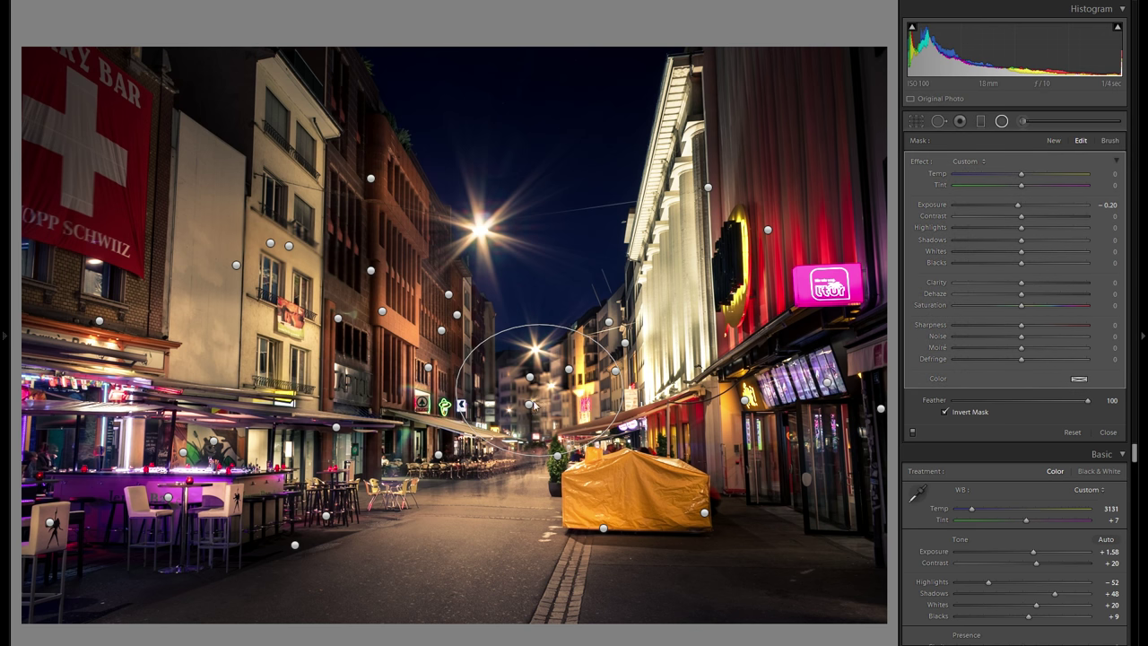
{"action": "left_click_drag", "start_coordinate": [584, 402], "coordinate": [571, 401]}
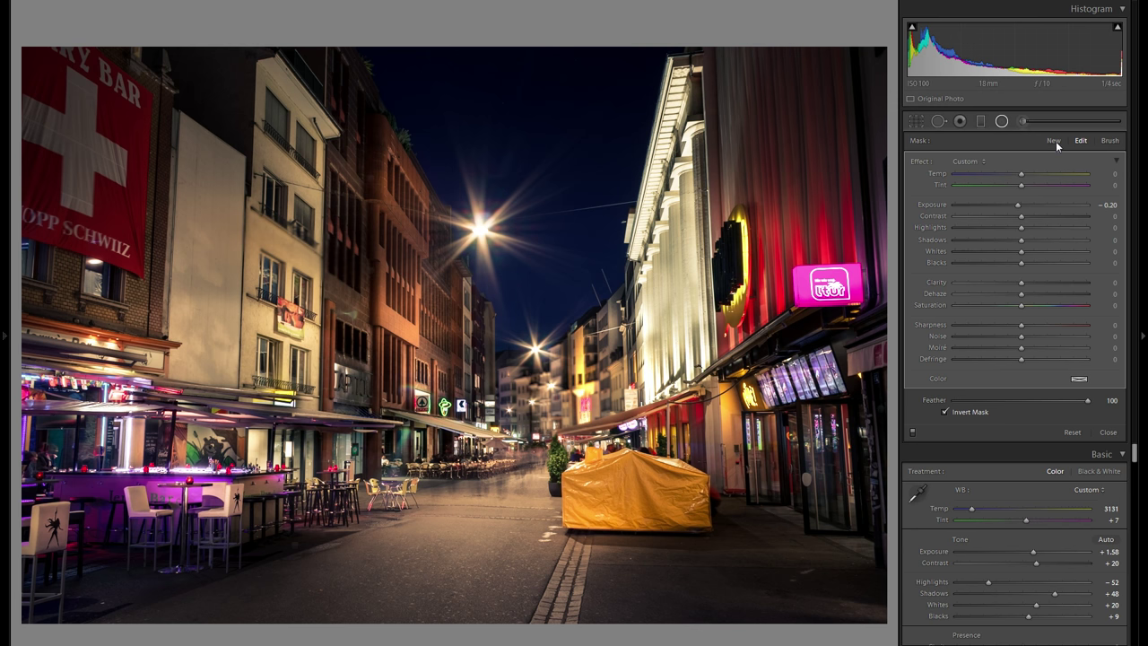
Step: Add a small radial filter at the street's far end with Exposure 0.45, Whites 38 and a yellow tint of hue 45, saturation 41
{"action": "left_click", "coordinate": [1055, 141]}
{"action": "left_click_drag", "start_coordinate": [1017, 209], "coordinate": [1029, 209]}
{"action": "left_click", "coordinate": [1046, 252]}
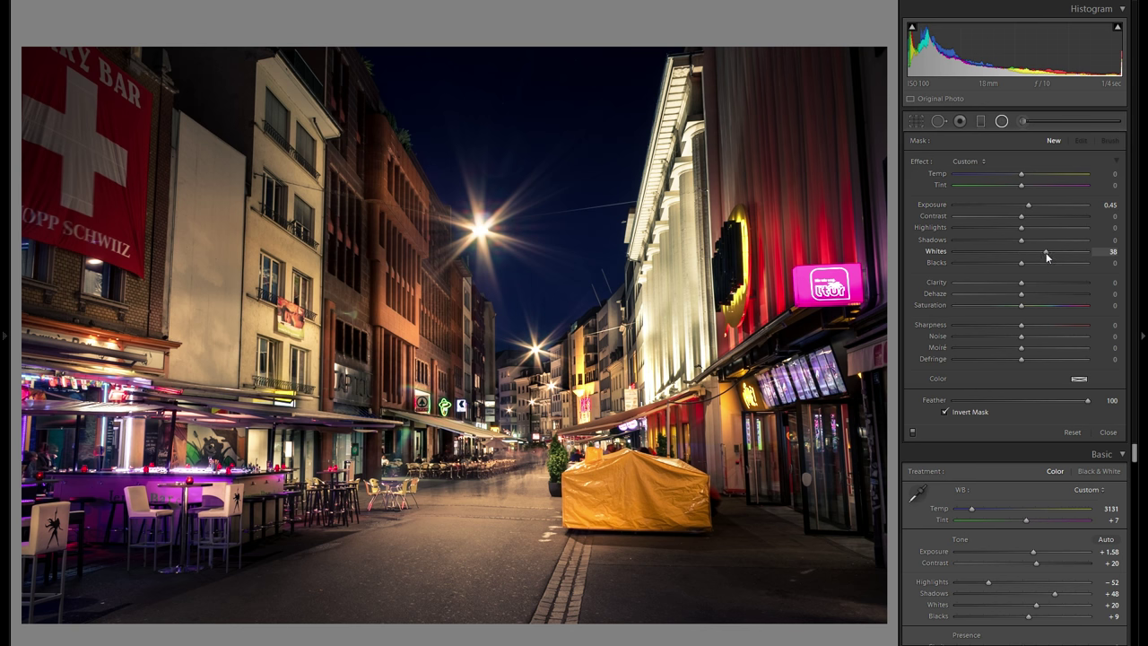
{"action": "left_click", "coordinate": [1079, 380]}
{"action": "left_click_drag", "start_coordinate": [934, 433], "coordinate": [938, 409]}
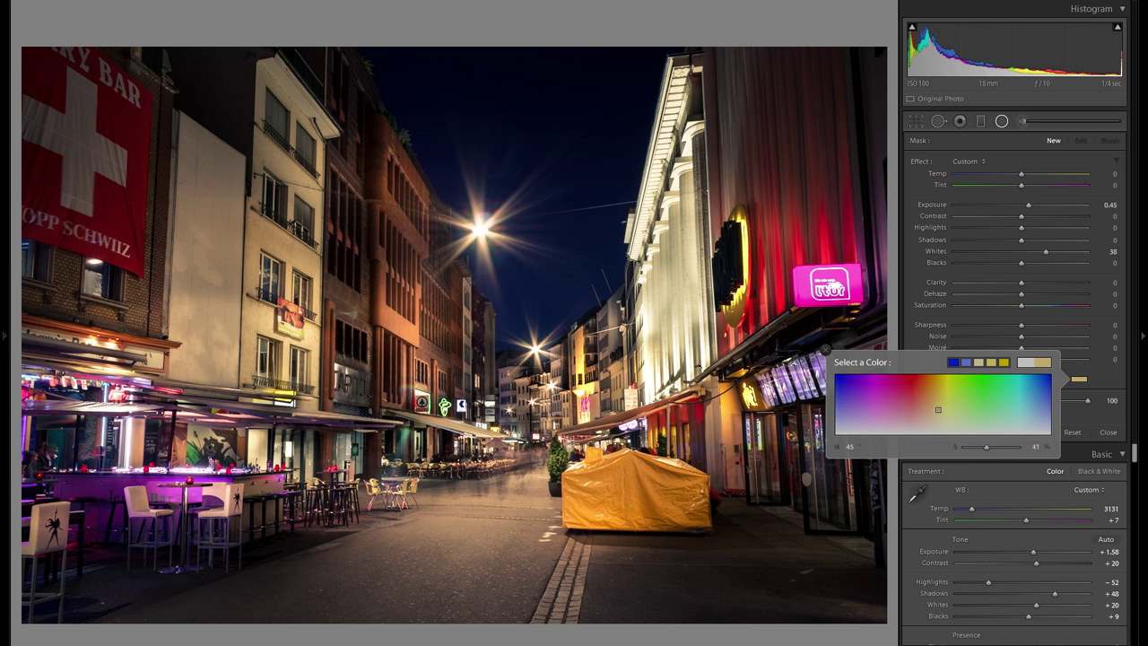
{"action": "left_click", "coordinate": [825, 350]}
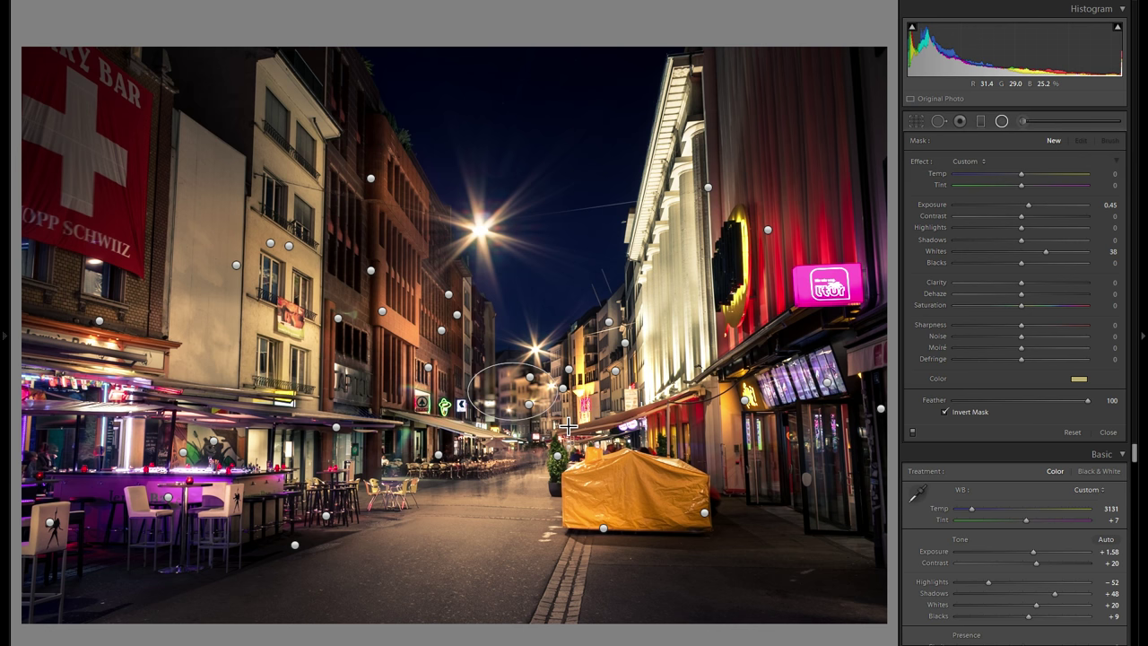
{"action": "left_click", "coordinate": [513, 391]}
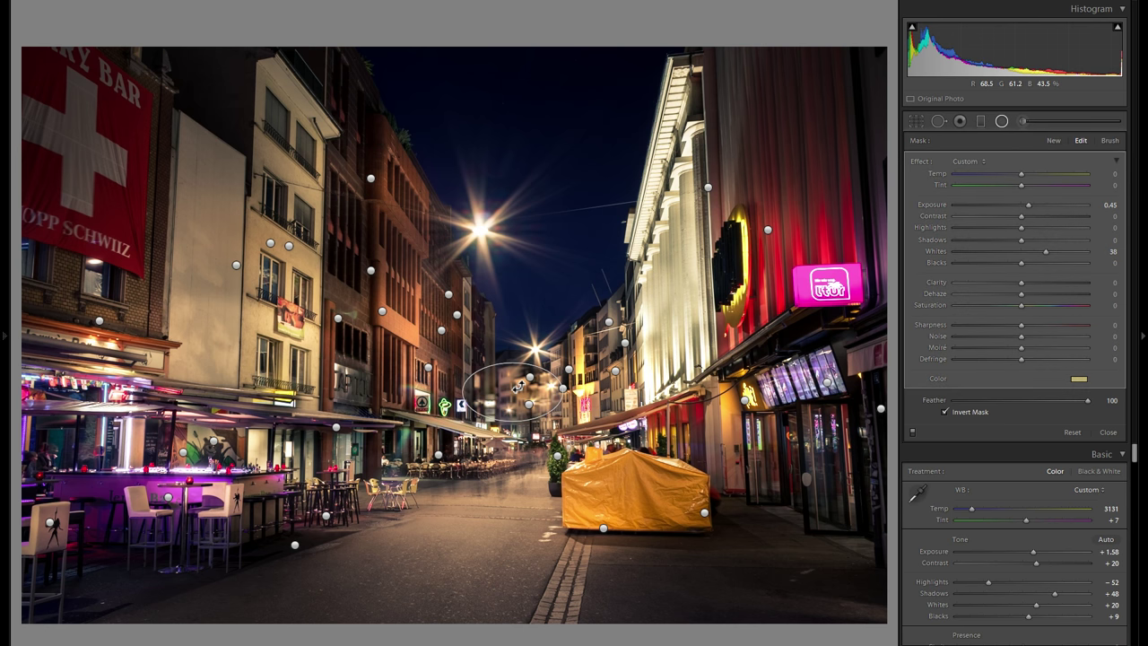
Step: Duplicate the yellow-tinted brightening filter twice, placing one copy on the middle and one on the upper part of the brown facades
{"action": "right_click", "coordinate": [520, 392]}
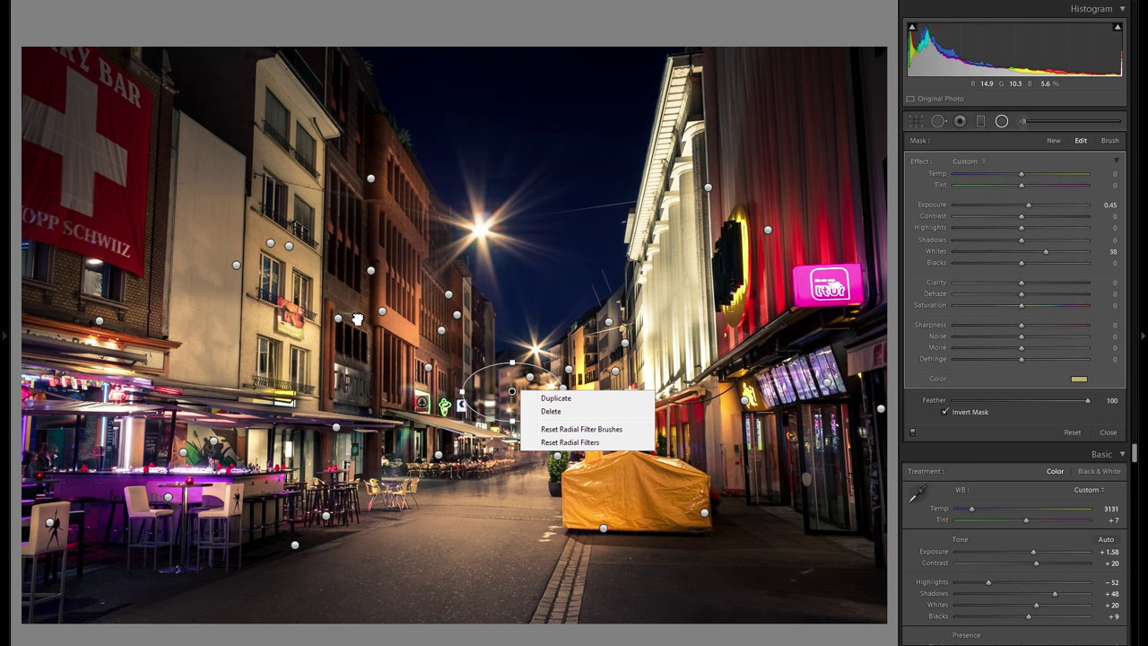
{"action": "key", "text": "Escape"}
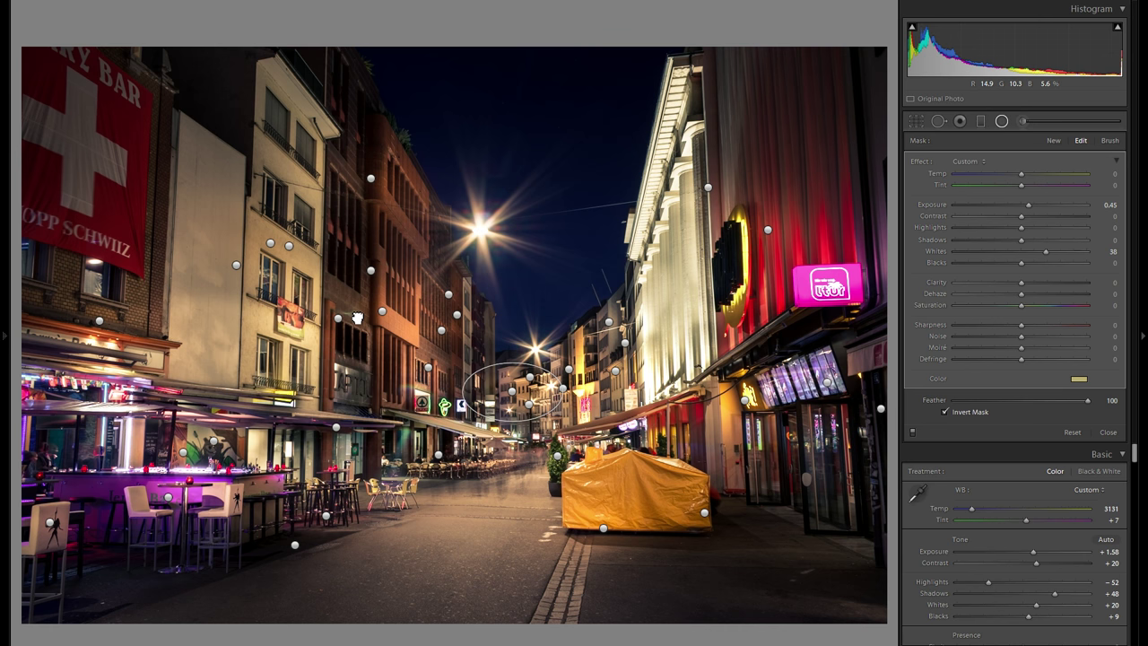
{"action": "left_click", "coordinate": [357, 317]}
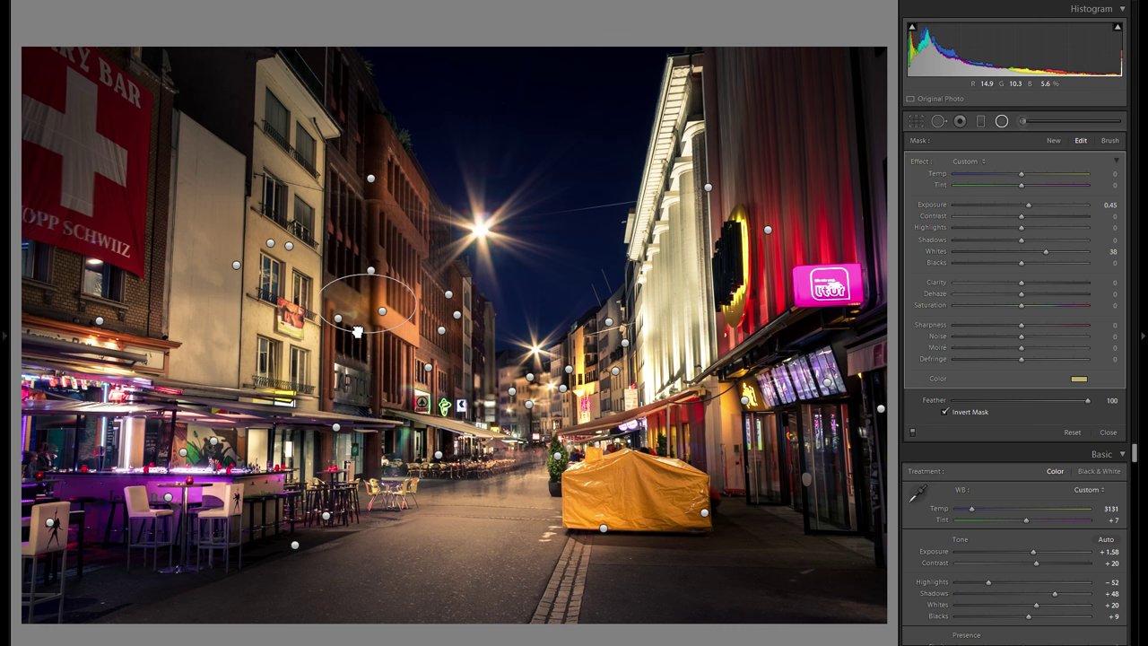
{"action": "right_click", "coordinate": [366, 327]}
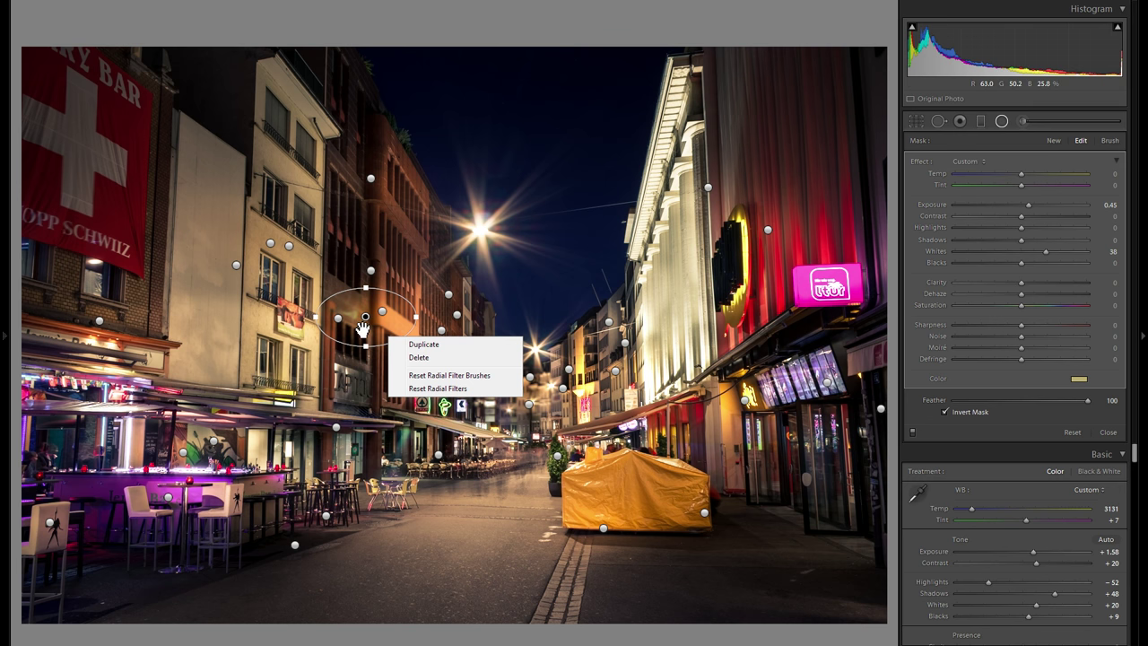
{"action": "left_click", "coordinate": [351, 232]}
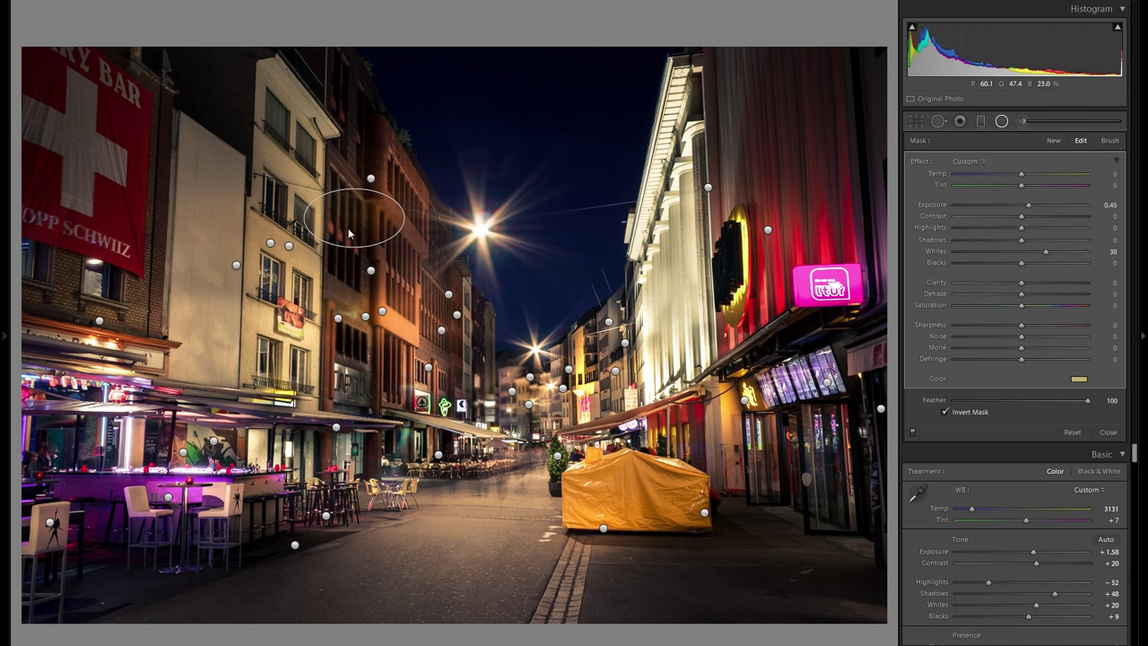
Step: Duplicate the yellow-tinted brightening filter and place the copy near the lit sign at the far base of the white columned facade
{"action": "right_click", "coordinate": [371, 233]}
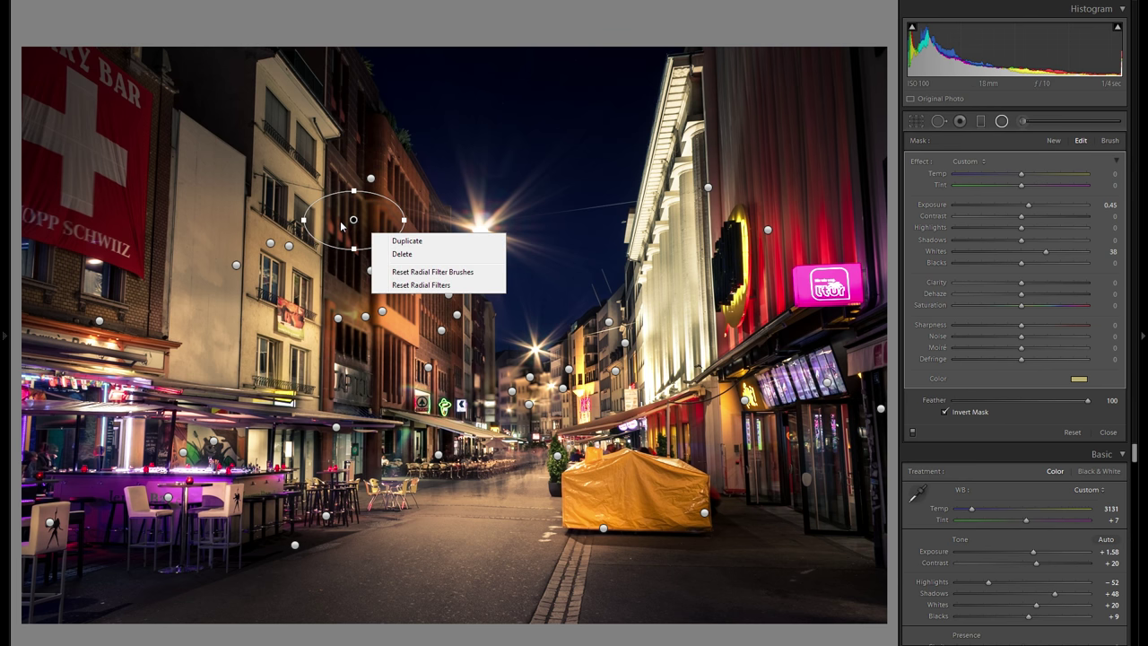
{"action": "left_click", "coordinate": [491, 418]}
{"action": "left_click", "coordinate": [490, 418]}
{"action": "left_click_drag", "start_coordinate": [624, 384], "coordinate": [623, 402]}
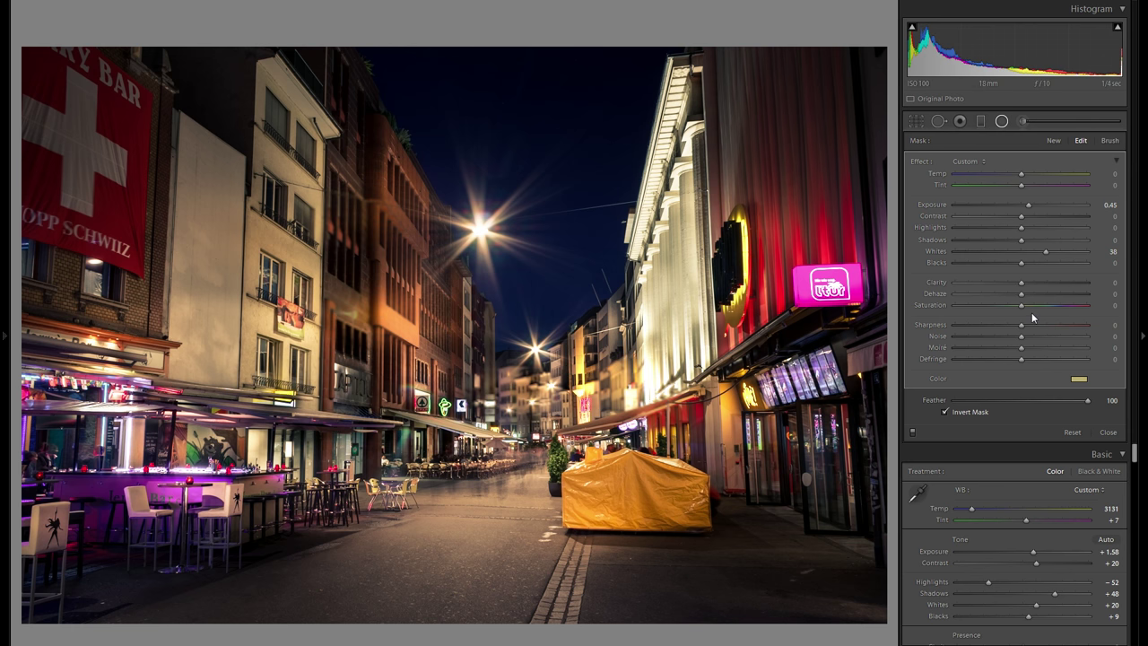
{"action": "right_click", "coordinate": [614, 391]}
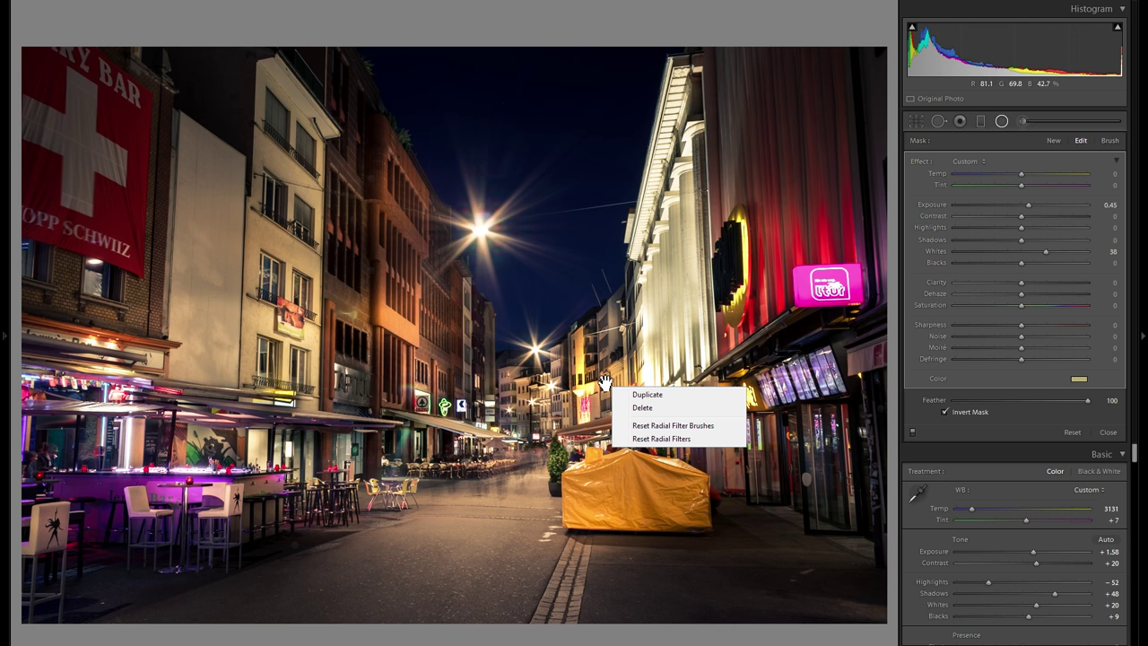
{"action": "left_click", "coordinate": [606, 382]}
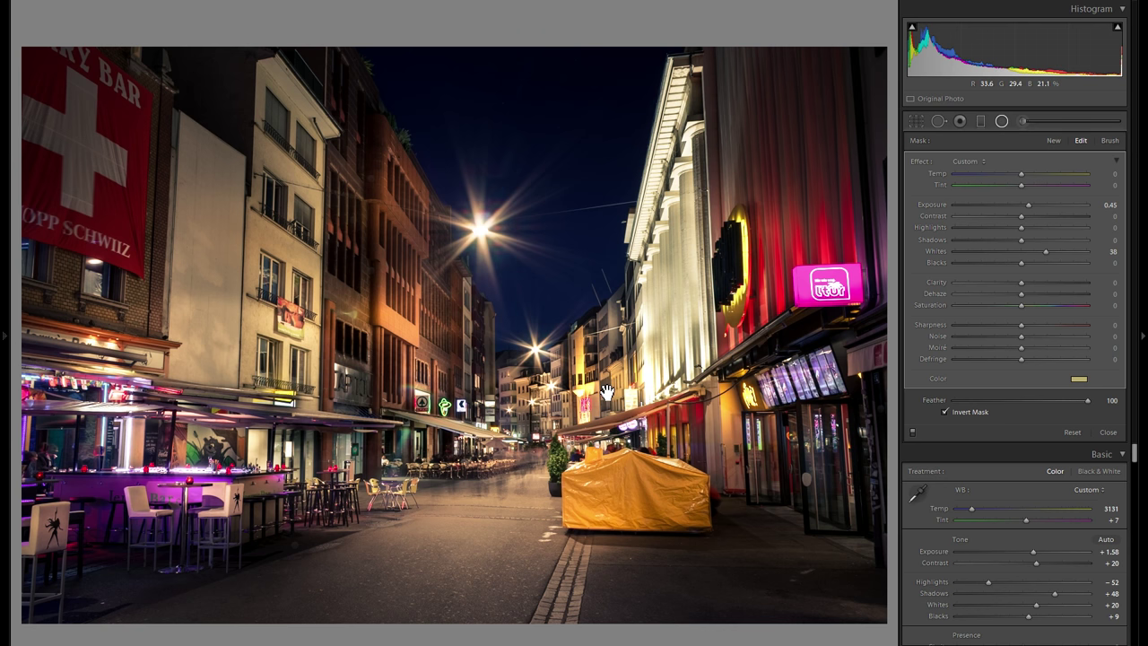
Step: Select the wide warm radial filter on the orange-brown facade, adjust its ellipse and slightly reduce its exposure
{"action": "key", "text": "h"}
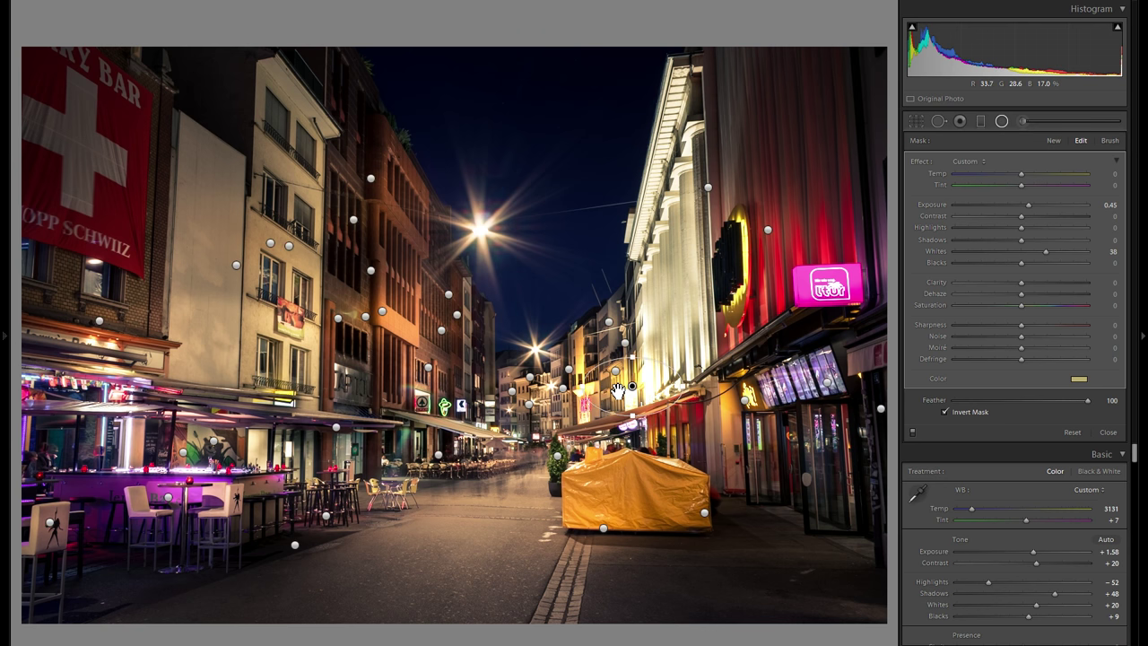
{"action": "left_click", "coordinate": [541, 387]}
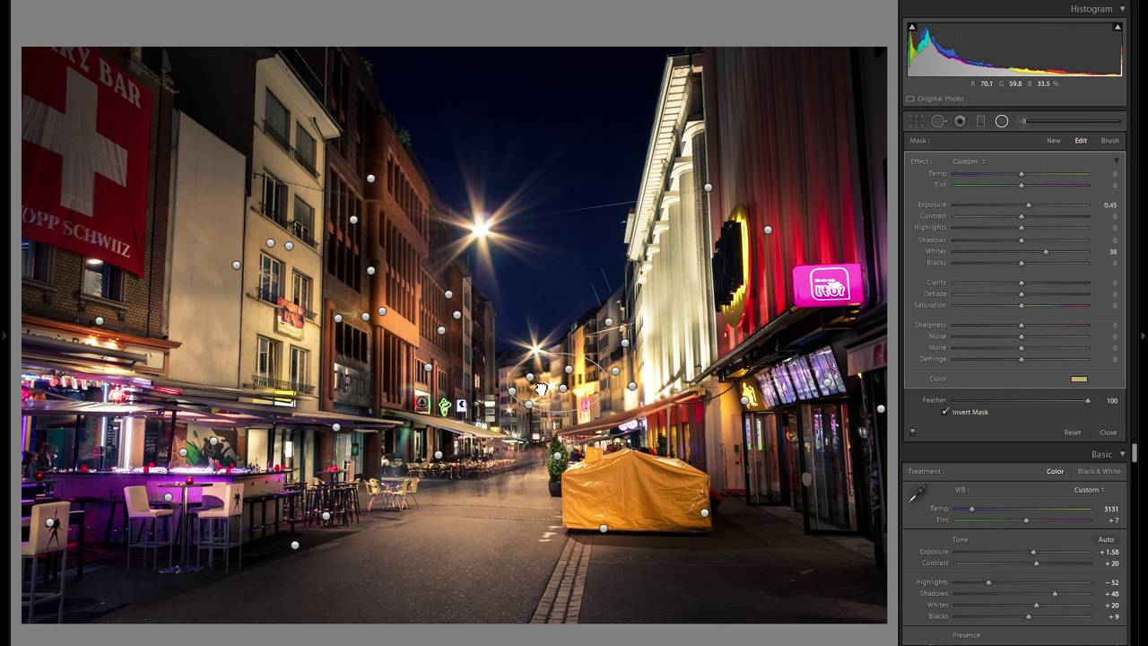
{"action": "left_click", "coordinate": [388, 312]}
{"action": "left_click", "coordinate": [383, 314]}
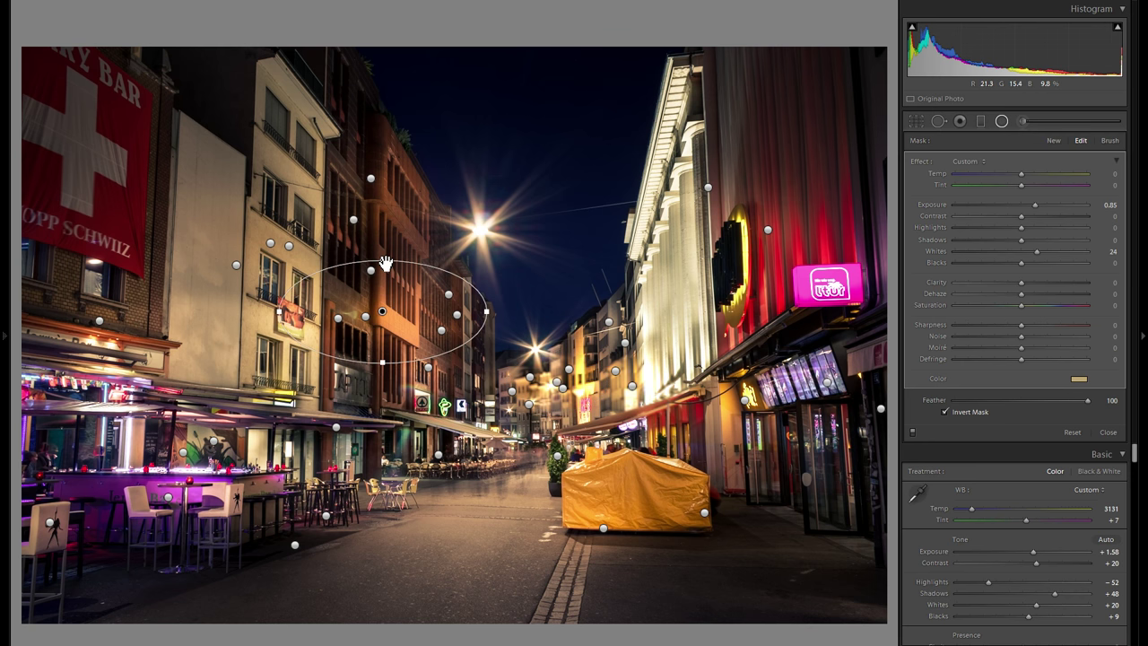
{"action": "left_click_drag", "start_coordinate": [383, 235], "coordinate": [383, 237]}
{"action": "left_click_drag", "start_coordinate": [1031, 205], "coordinate": [1029, 205]}
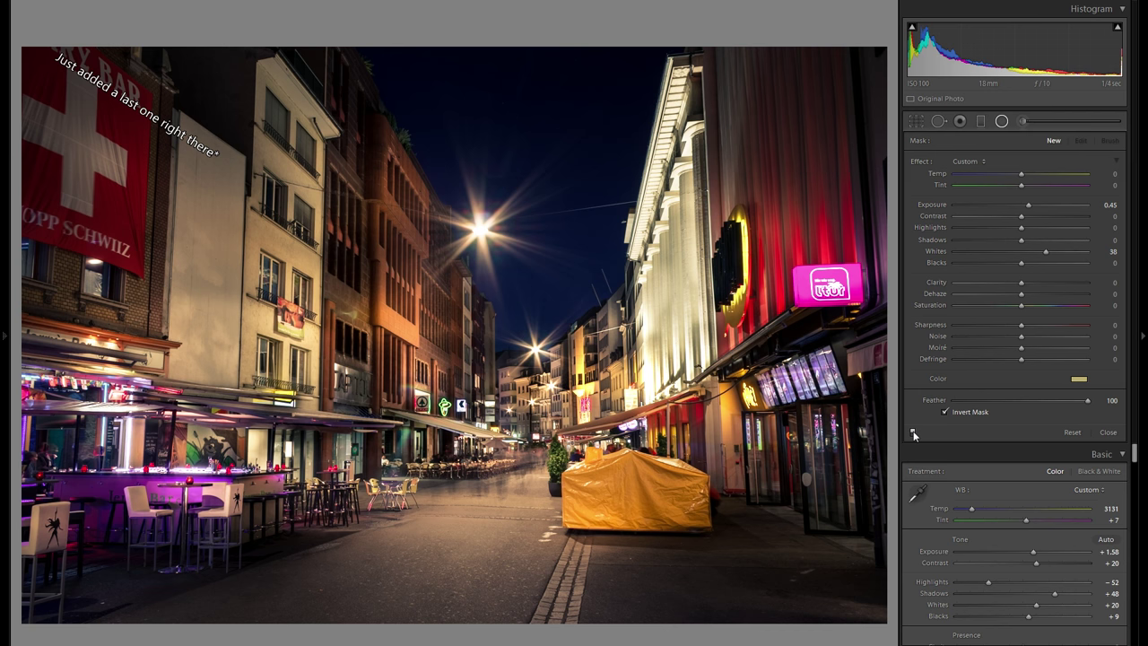
Step: Toggle all radial filters off and on to compare the photo before and after the local adjustments
{"action": "left_click", "coordinate": [913, 435]}
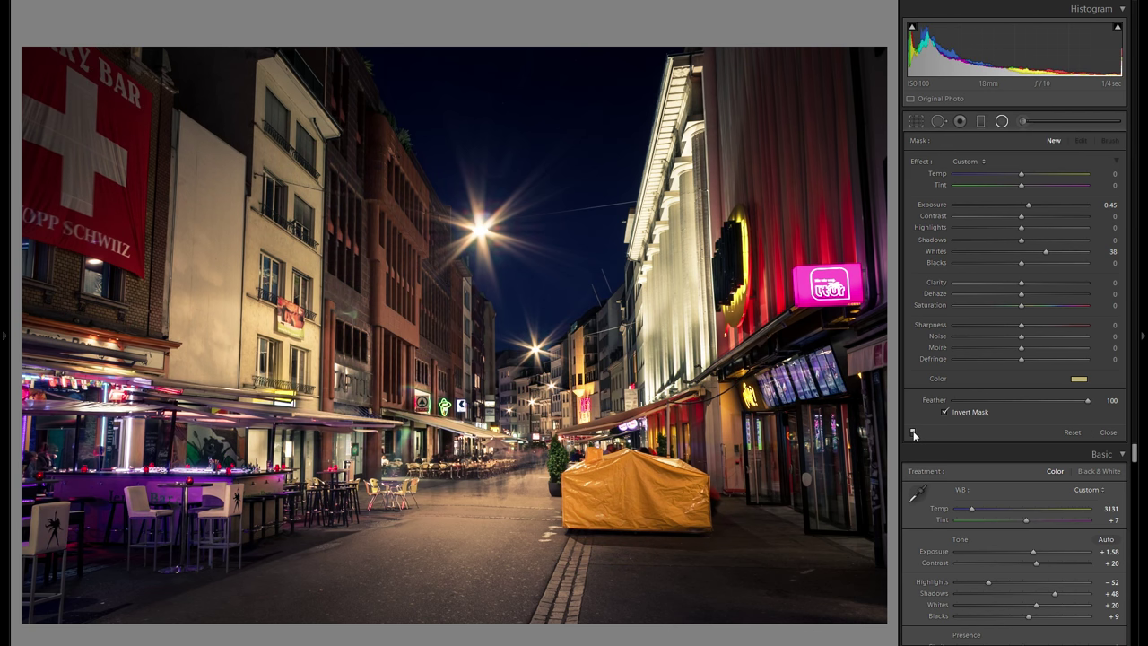
{"action": "left_click", "coordinate": [913, 435]}
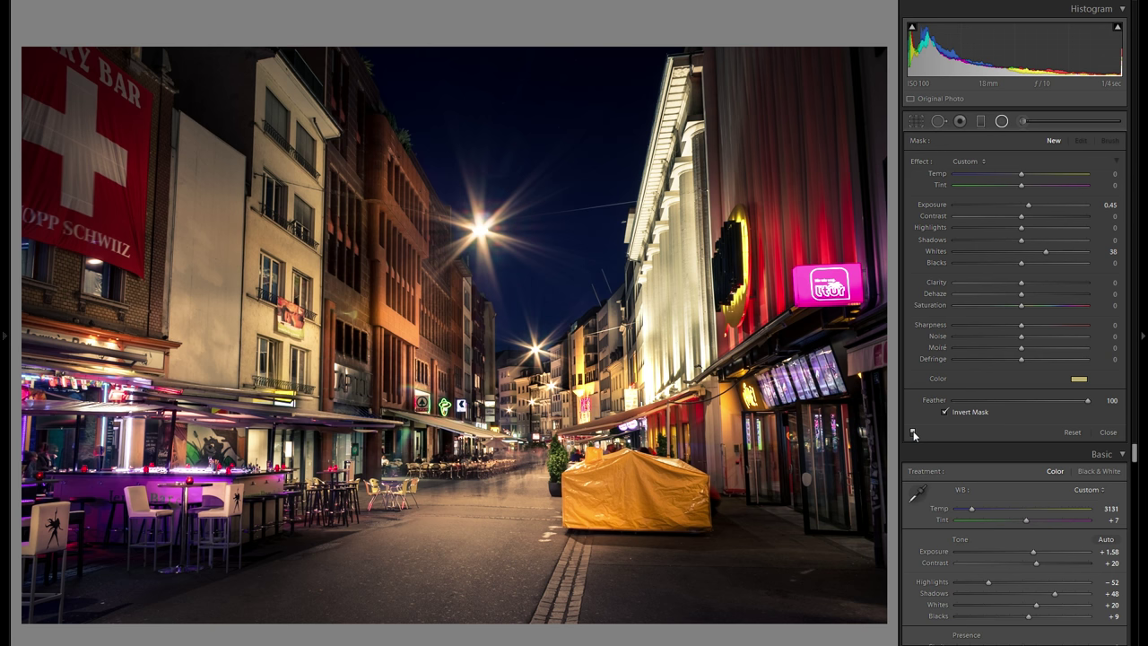
{"action": "left_click", "coordinate": [913, 436]}
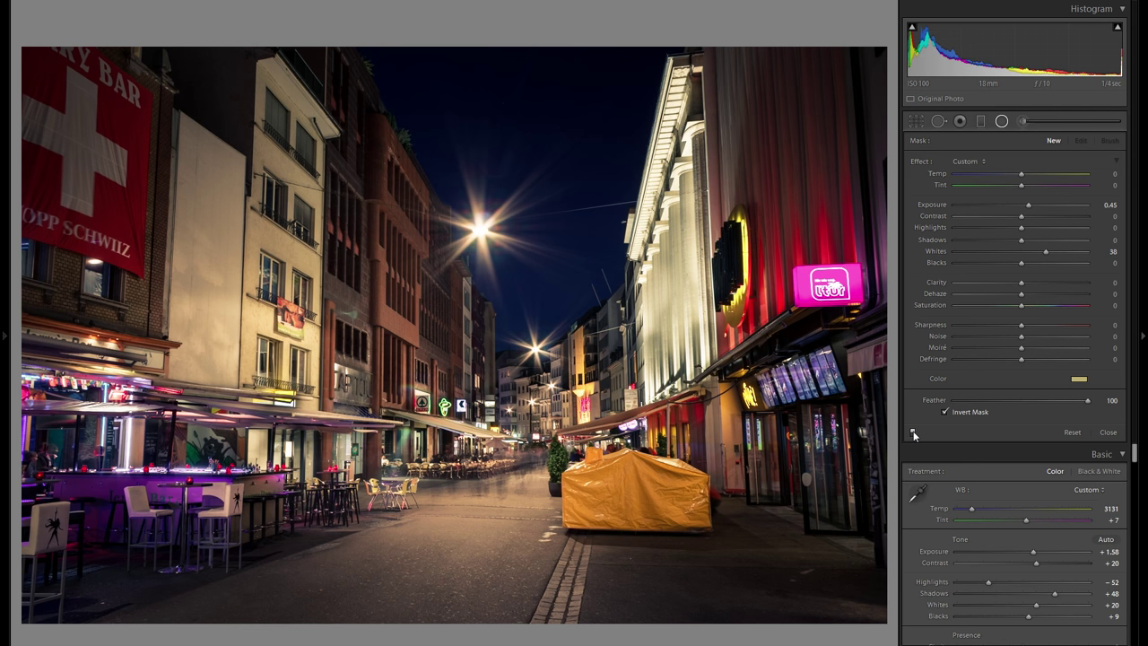
{"action": "left_click", "coordinate": [912, 435]}
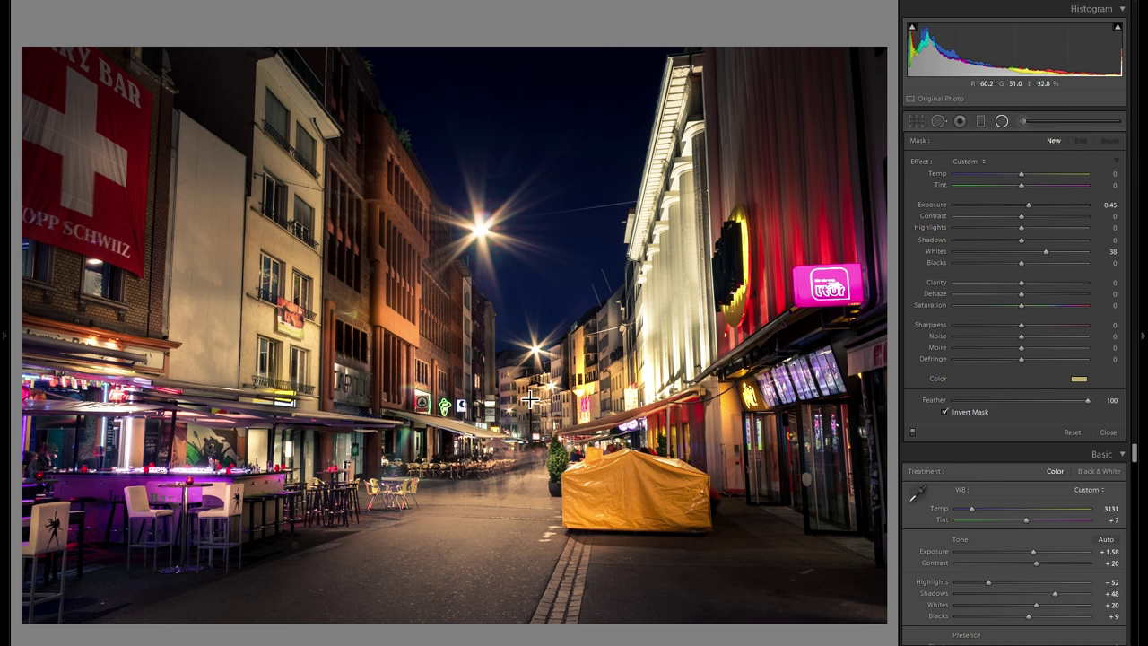
Step: Remove the yellow color tint from the small brightening radial filter at the street's far end
{"action": "key", "text": "h"}
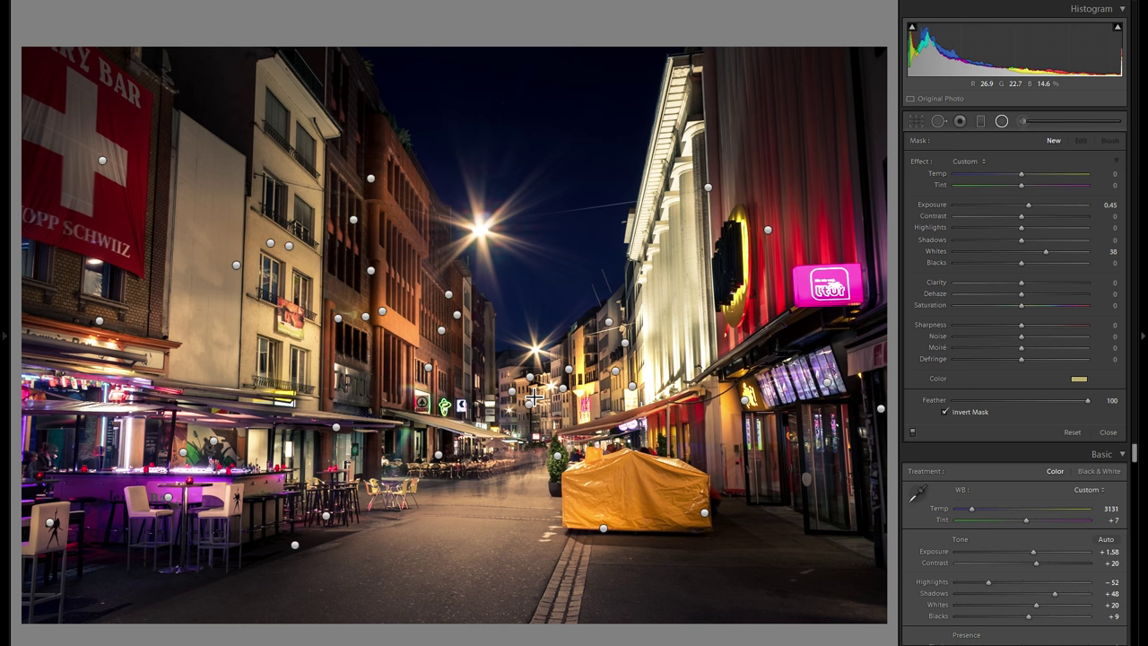
{"action": "left_click", "coordinate": [514, 394]}
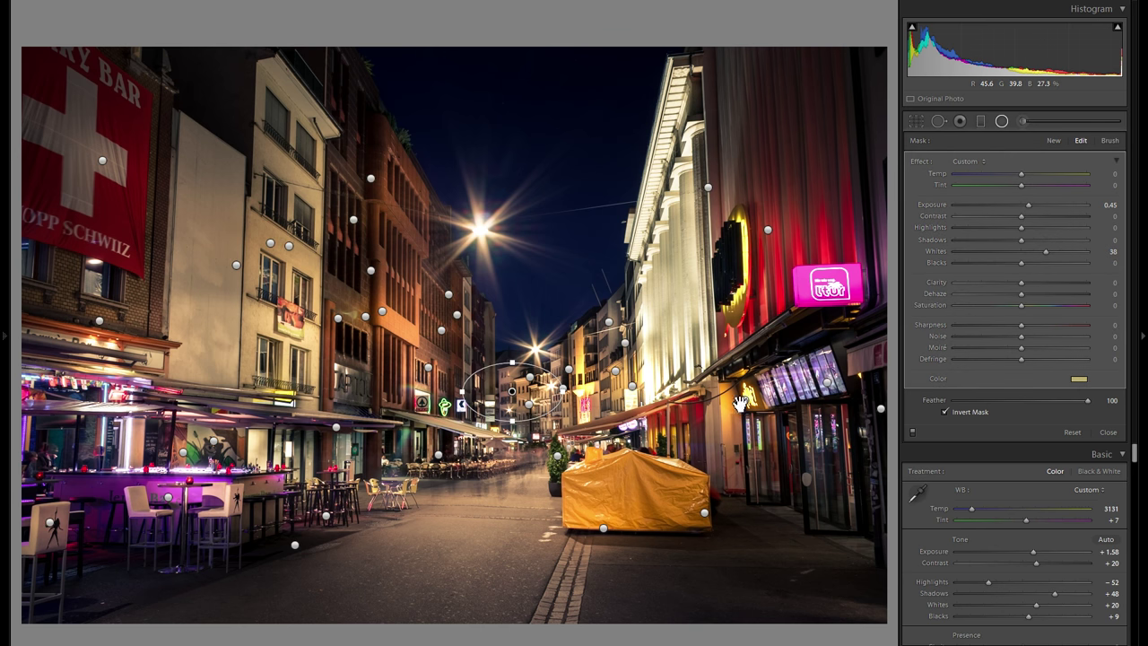
{"action": "left_click", "coordinate": [1078, 380]}
{"action": "left_click_drag", "start_coordinate": [940, 410], "coordinate": [939, 434]}
{"action": "left_click", "coordinate": [825, 349]}
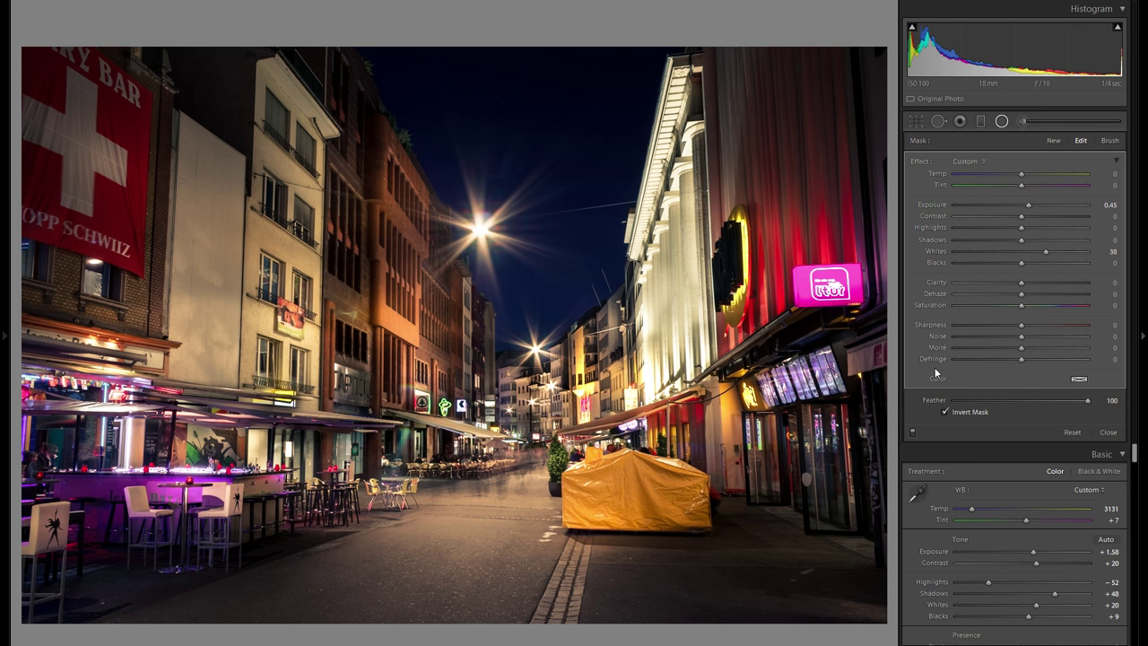
Step: Compare the photo again with the radial filters disabled and enabled
{"action": "left_click", "coordinate": [913, 434]}
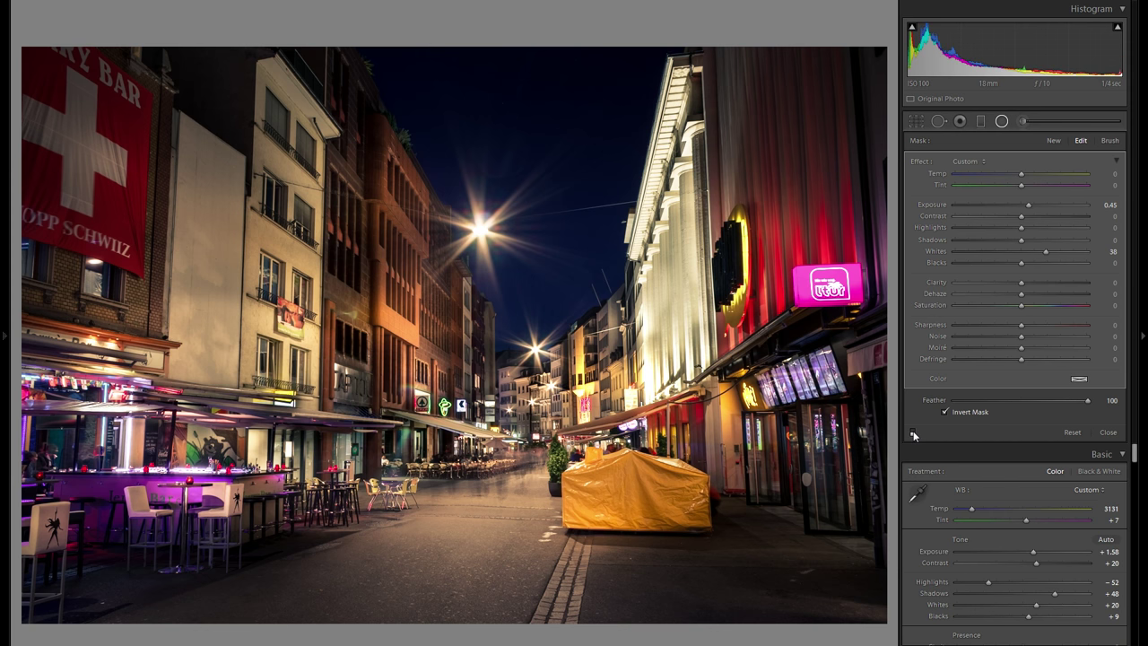
{"action": "left_click", "coordinate": [913, 435]}
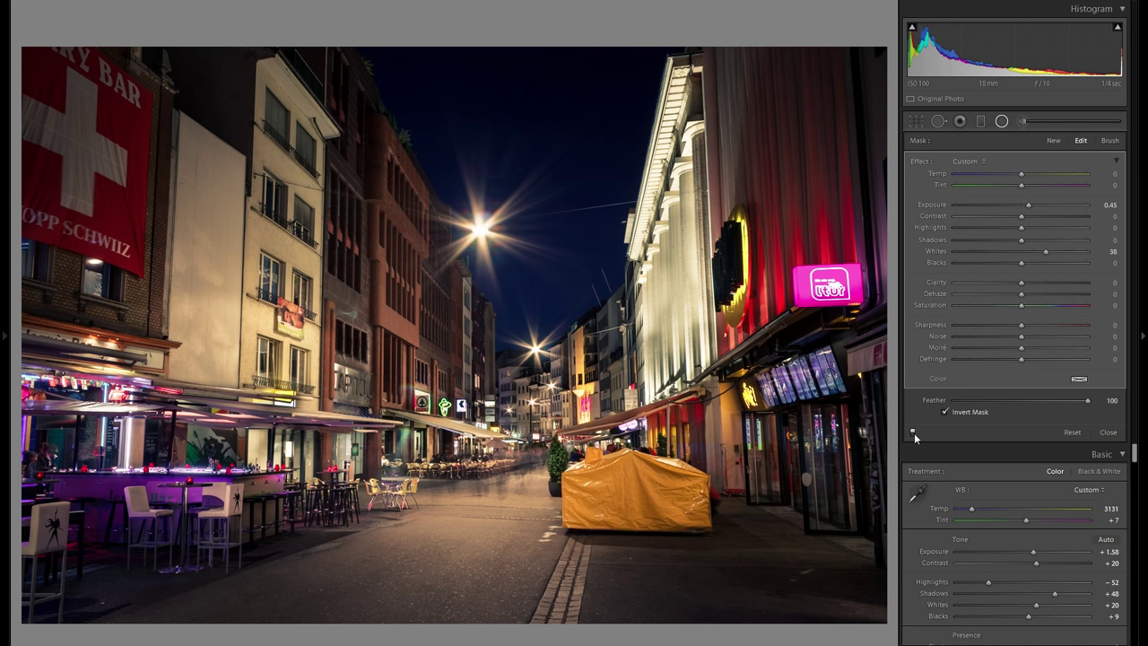
{"action": "left_click", "coordinate": [913, 435]}
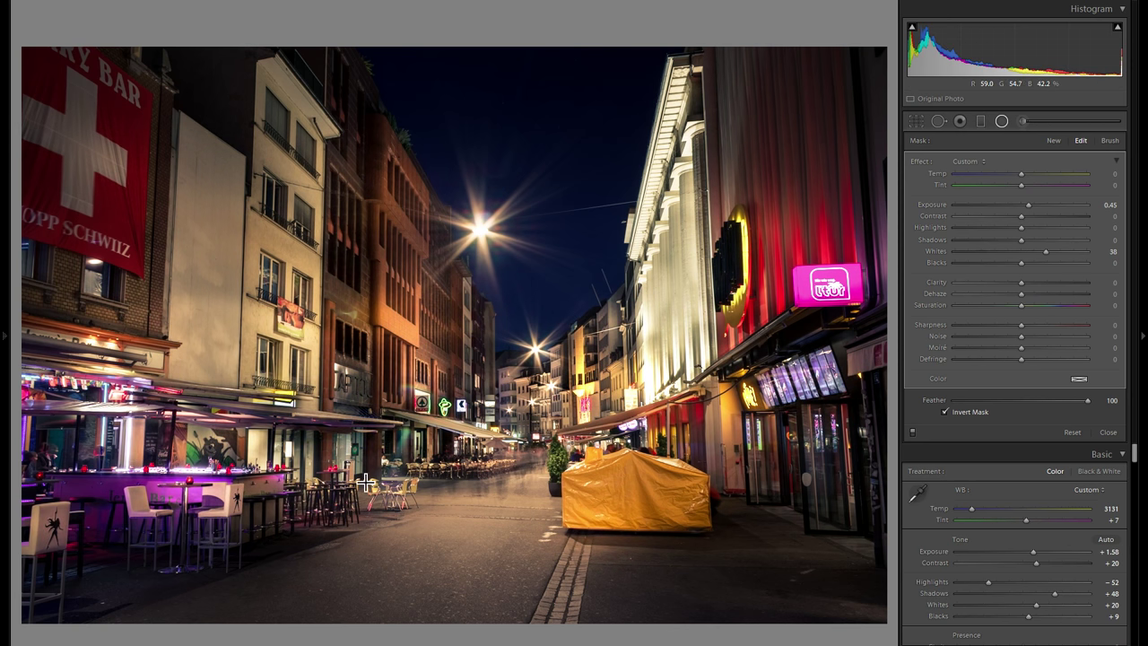
Step: Toggle the radial filters off and on to judge the far end of the street without its yellow tint
{"action": "left_click", "coordinate": [913, 436]}
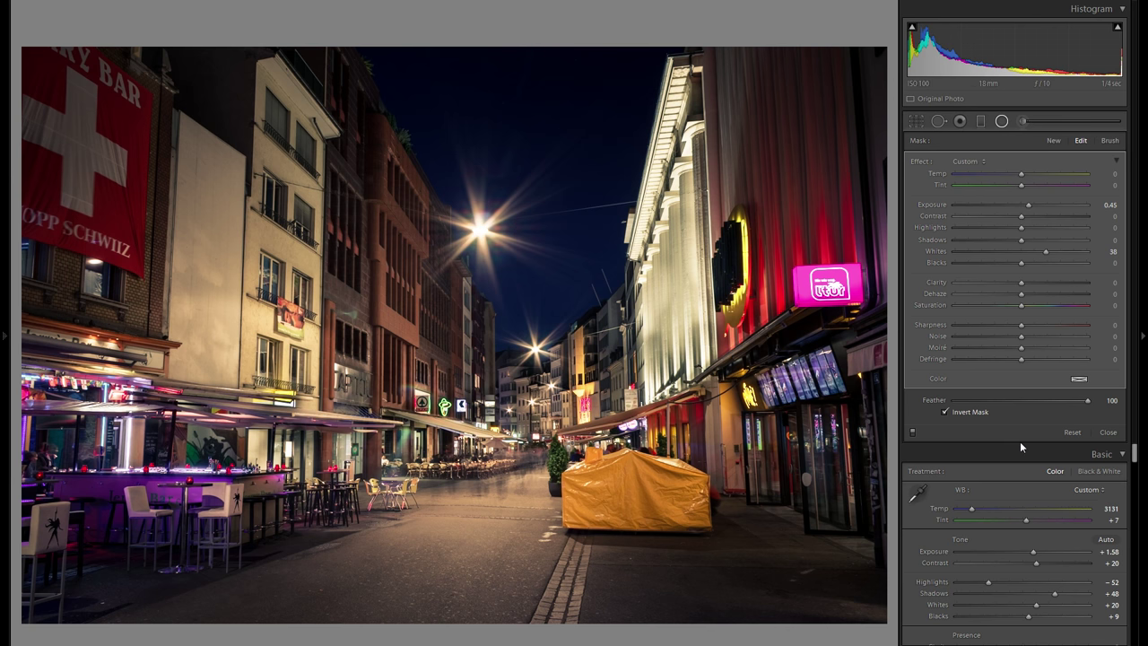
{"action": "left_click", "coordinate": [914, 436]}
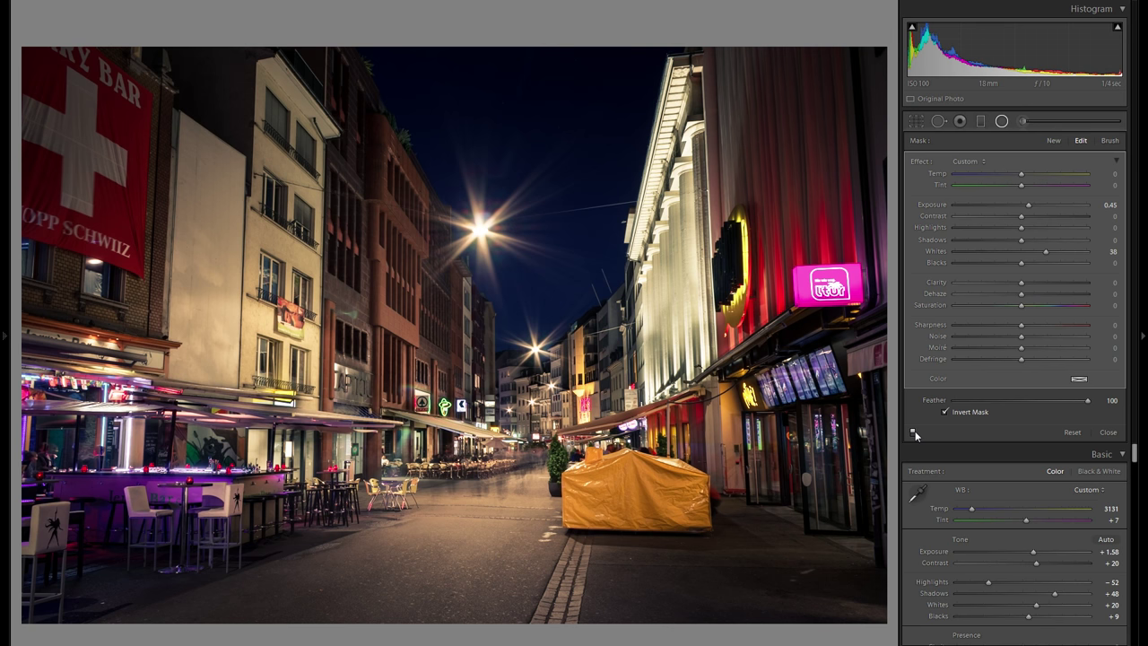
{"action": "left_click", "coordinate": [913, 434]}
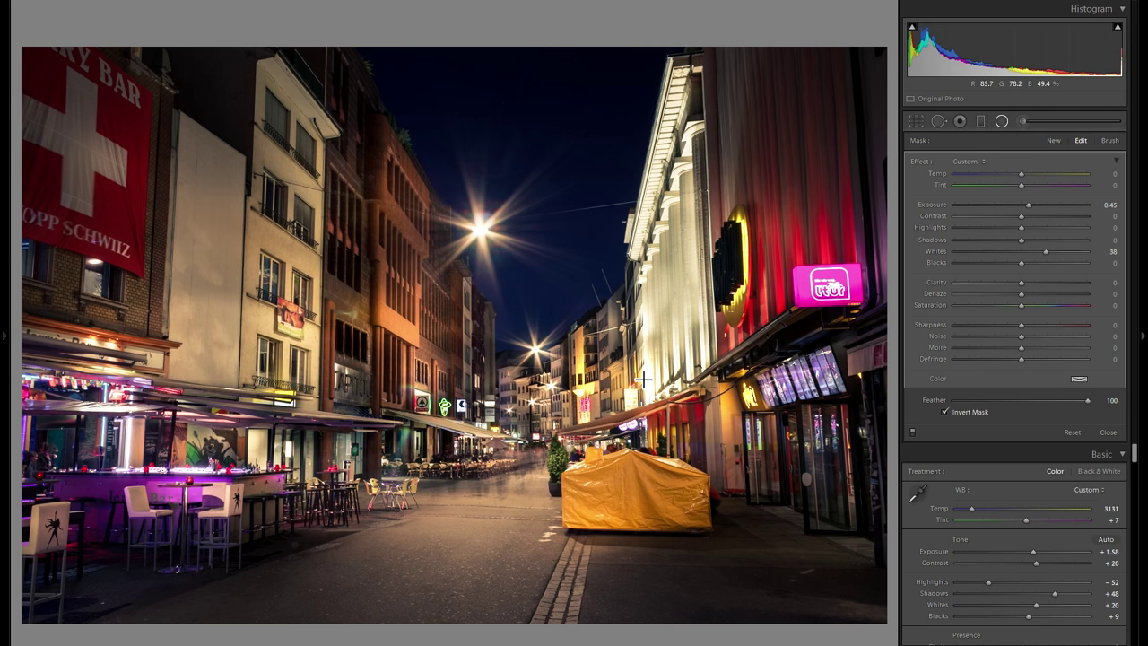
Step: Reapply the yellow color tint to the small radial filter at the street's far end and close the Radial Filter tool
{"action": "left_click", "coordinate": [570, 371]}
{"action": "left_click", "coordinate": [594, 379]}
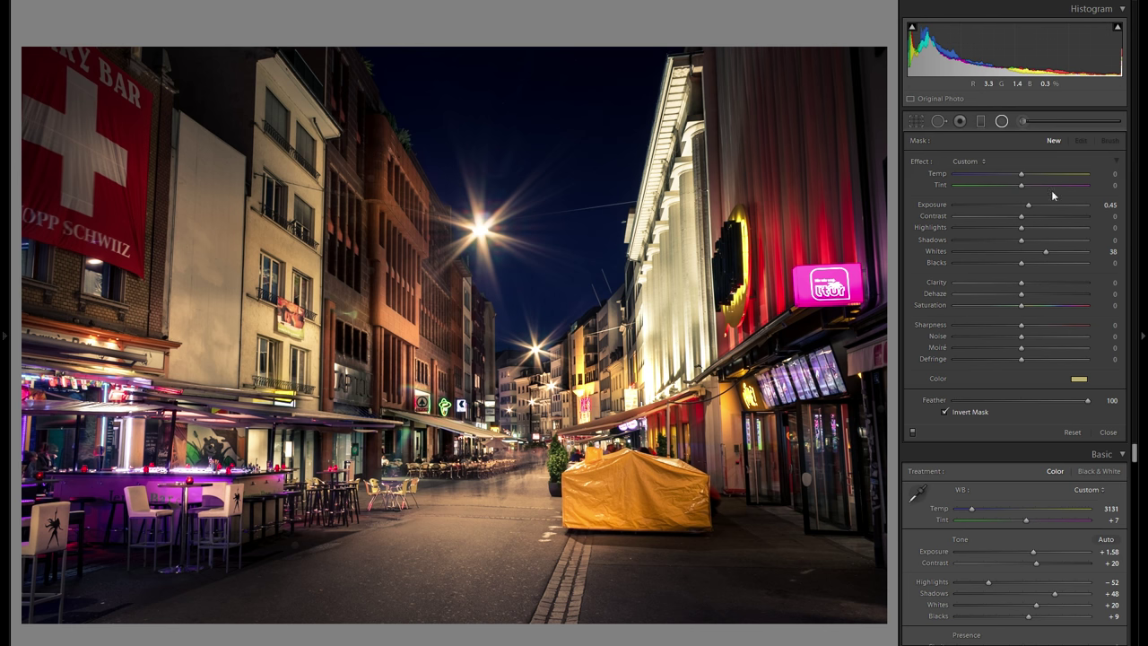
{"action": "left_click", "coordinate": [1003, 120]}
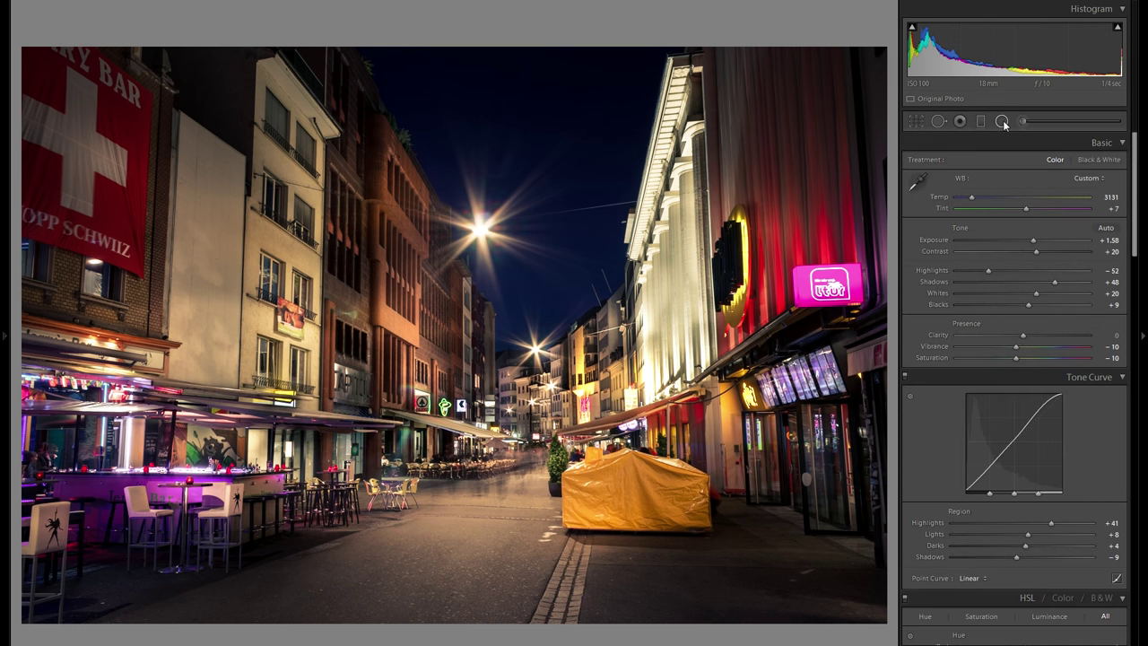
Step: Open the edit history, view the photo in its Import state and return to the latest edit state
{"action": "left_click", "coordinate": [3, 305]}
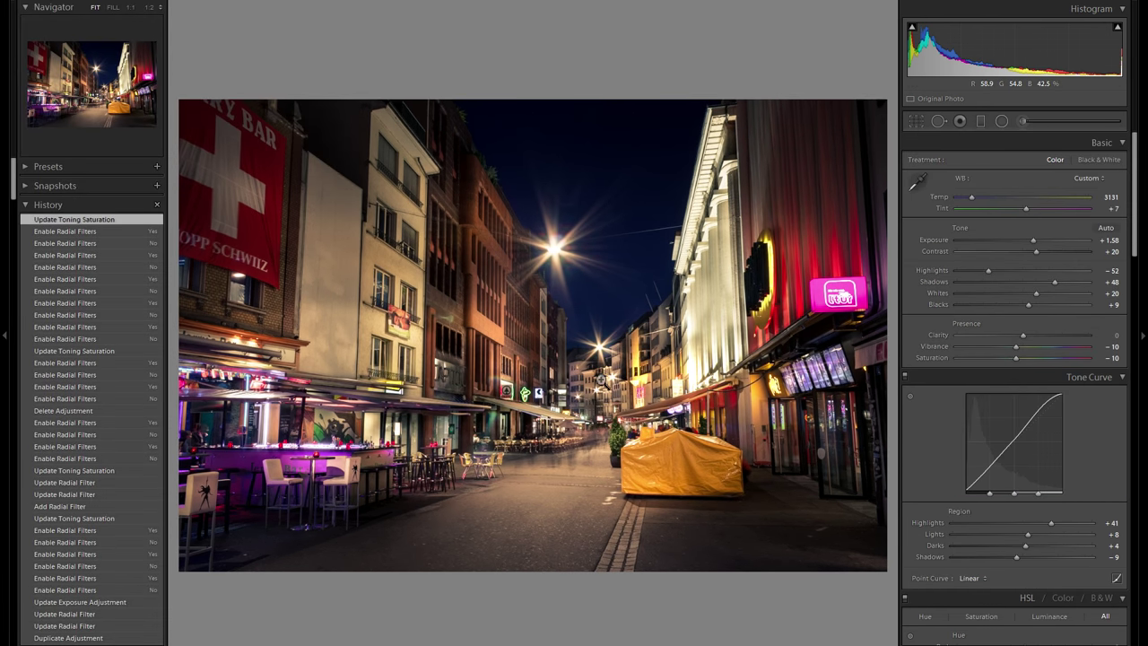
{"action": "scroll", "coordinate": [85, 420], "scroll_direction": "down", "scroll_amount": 5}
{"action": "scroll", "coordinate": [90, 421], "scroll_direction": "down", "scroll_amount": 20}
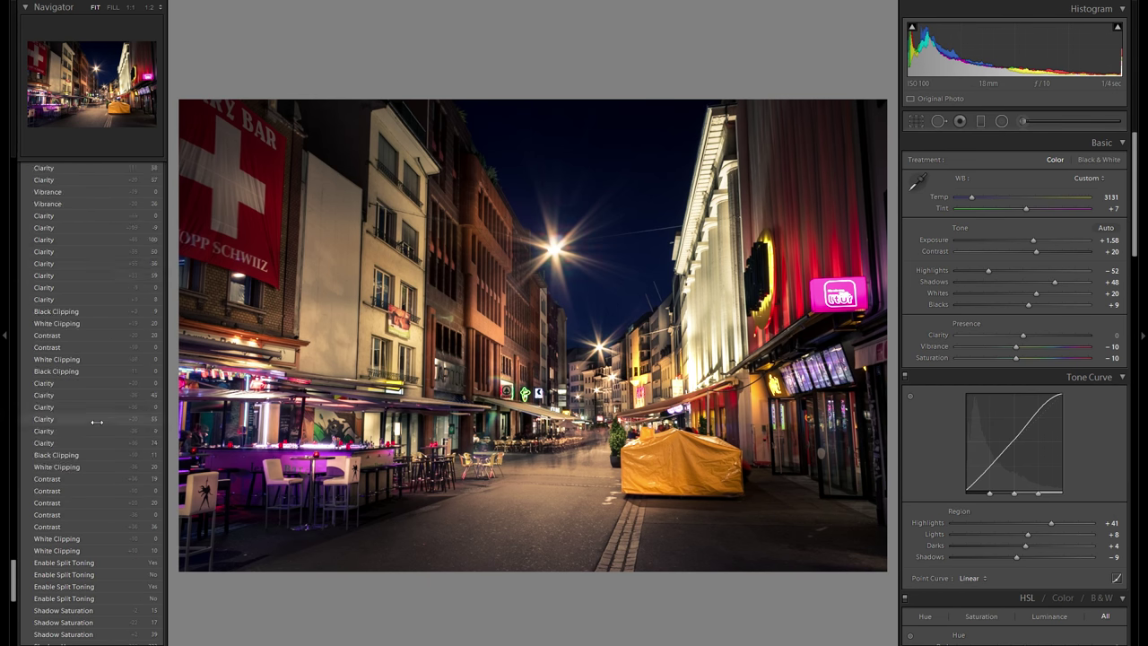
{"action": "scroll", "coordinate": [94, 421], "scroll_direction": "down", "scroll_amount": 15}
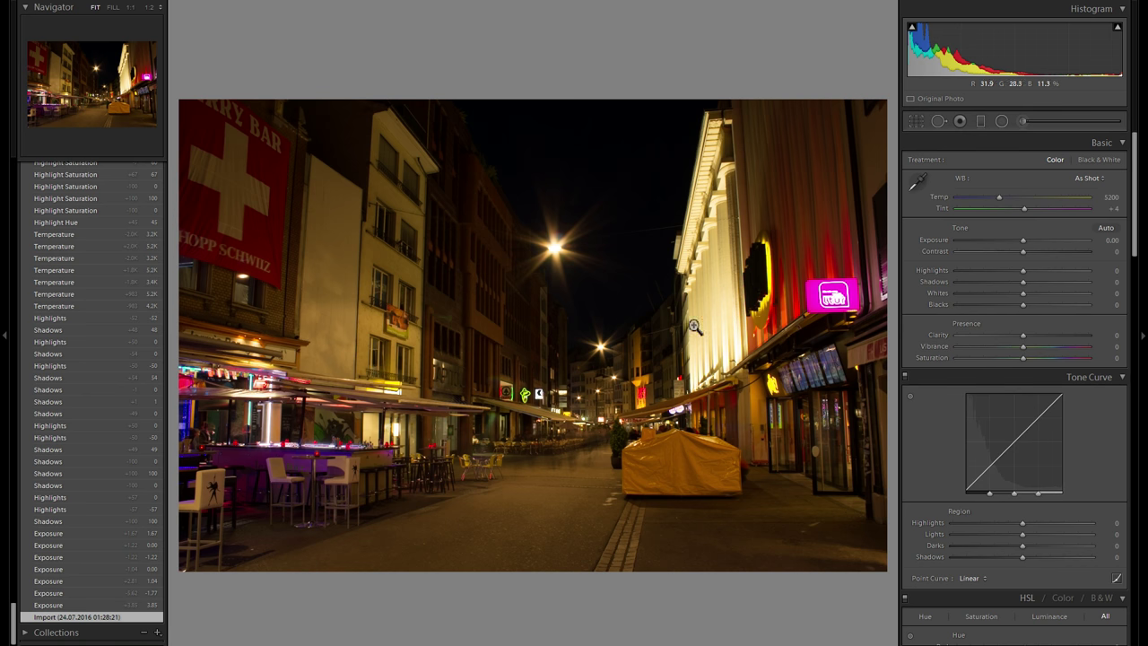
{"action": "scroll", "coordinate": [126, 363], "scroll_direction": "up", "scroll_amount": 20}
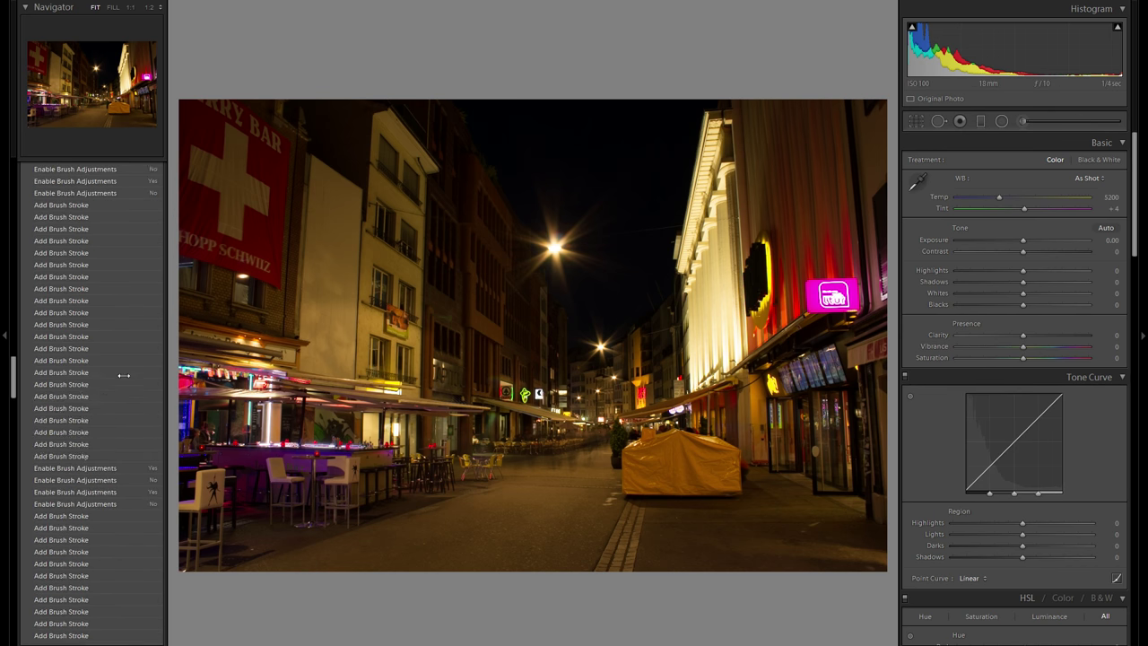
{"action": "left_click", "coordinate": [118, 220]}
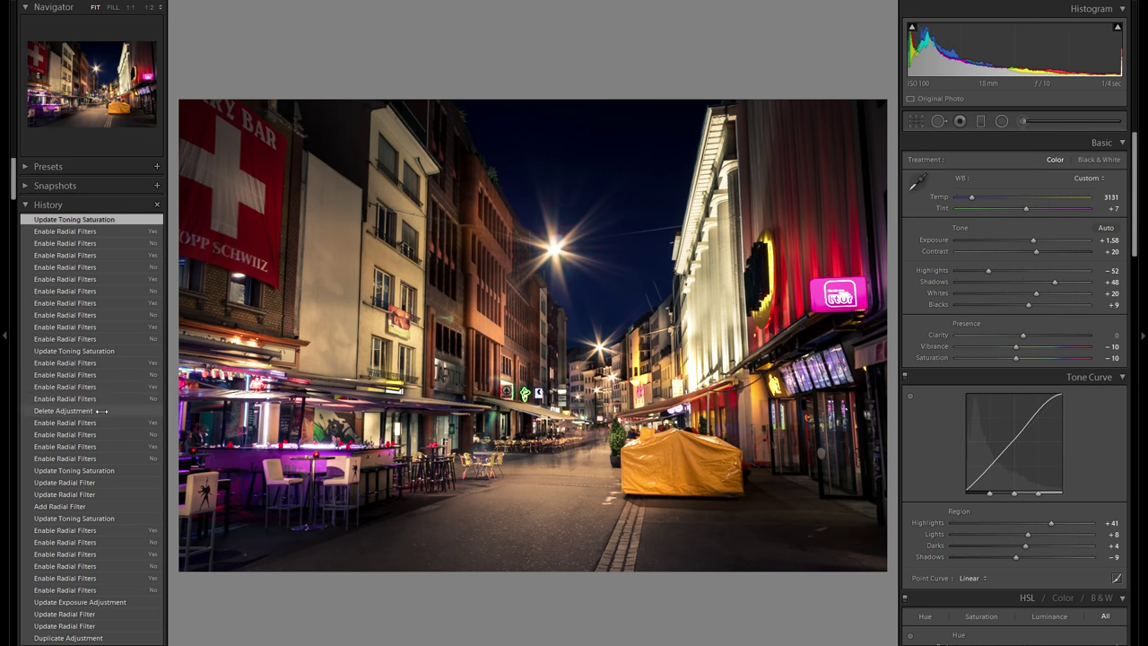
Step: Switch the photo repeatedly between its Import state and the most recent history state, ending on the most recent
{"action": "scroll", "coordinate": [101, 412], "scroll_direction": "down", "scroll_amount": 10}
{"action": "scroll", "coordinate": [101, 418], "scroll_direction": "down", "scroll_amount": 15}
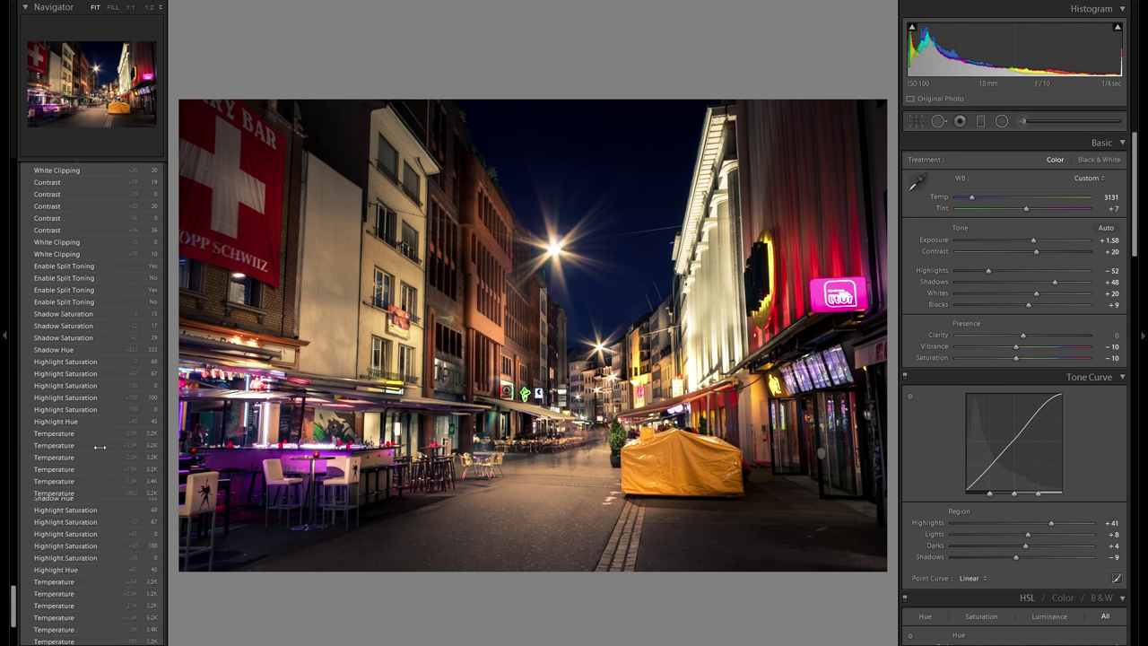
{"action": "left_click", "coordinate": [114, 617]}
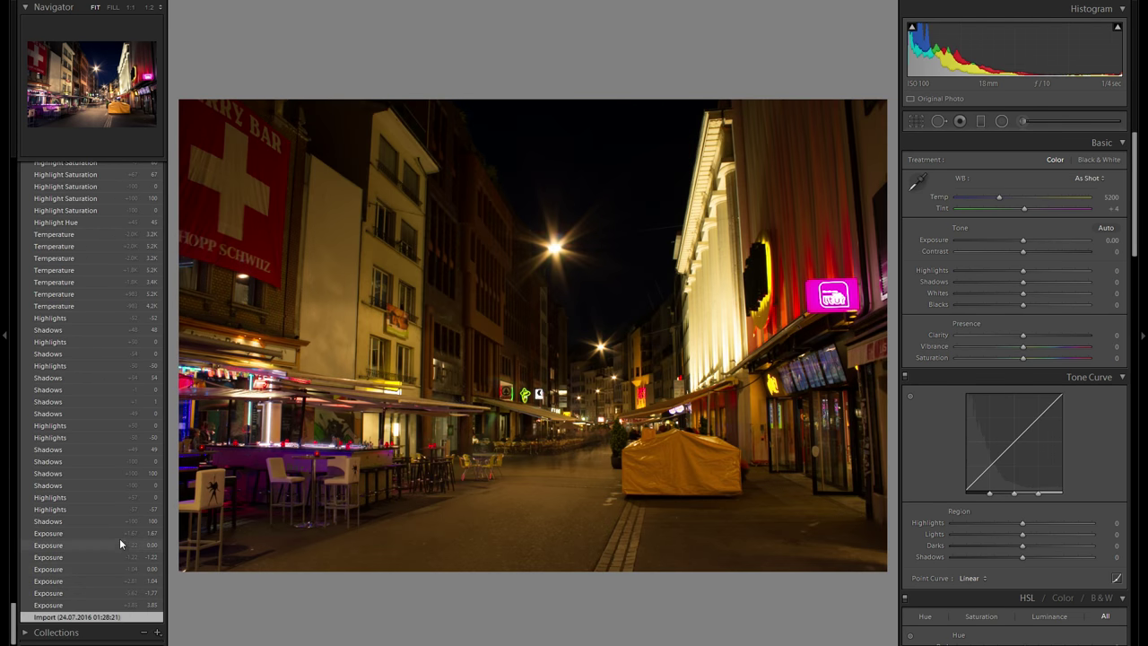
{"action": "scroll", "coordinate": [119, 533], "scroll_direction": "up", "scroll_amount": 5}
{"action": "scroll", "coordinate": [118, 527], "scroll_direction": "up", "scroll_amount": 15}
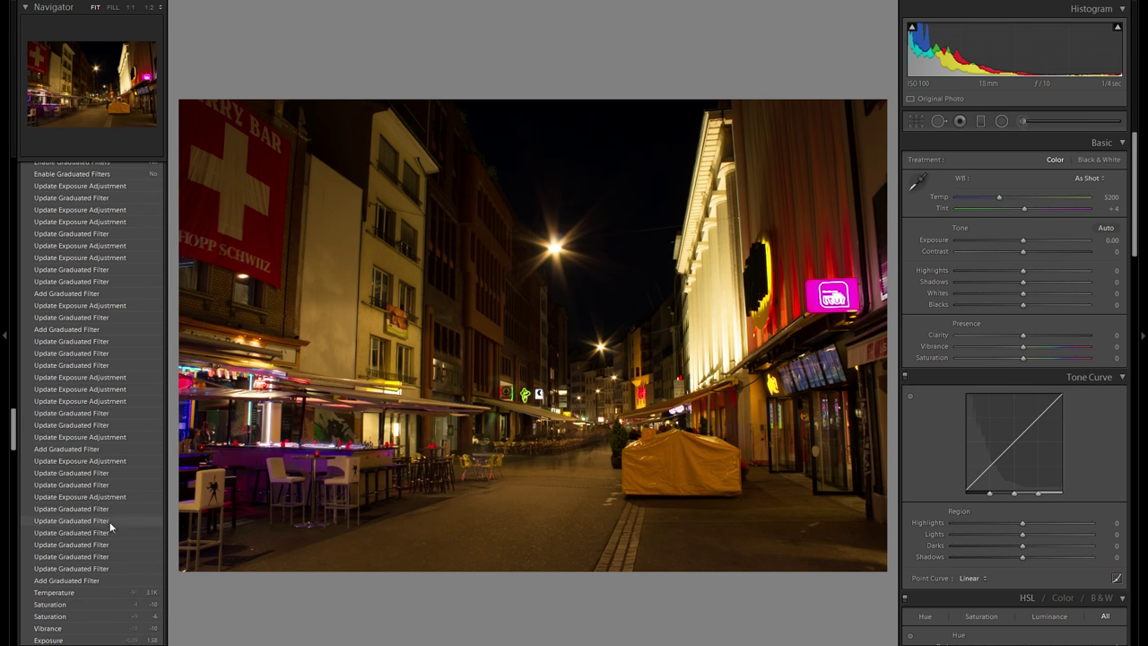
{"action": "scroll", "coordinate": [103, 296], "scroll_direction": "up", "scroll_amount": 10}
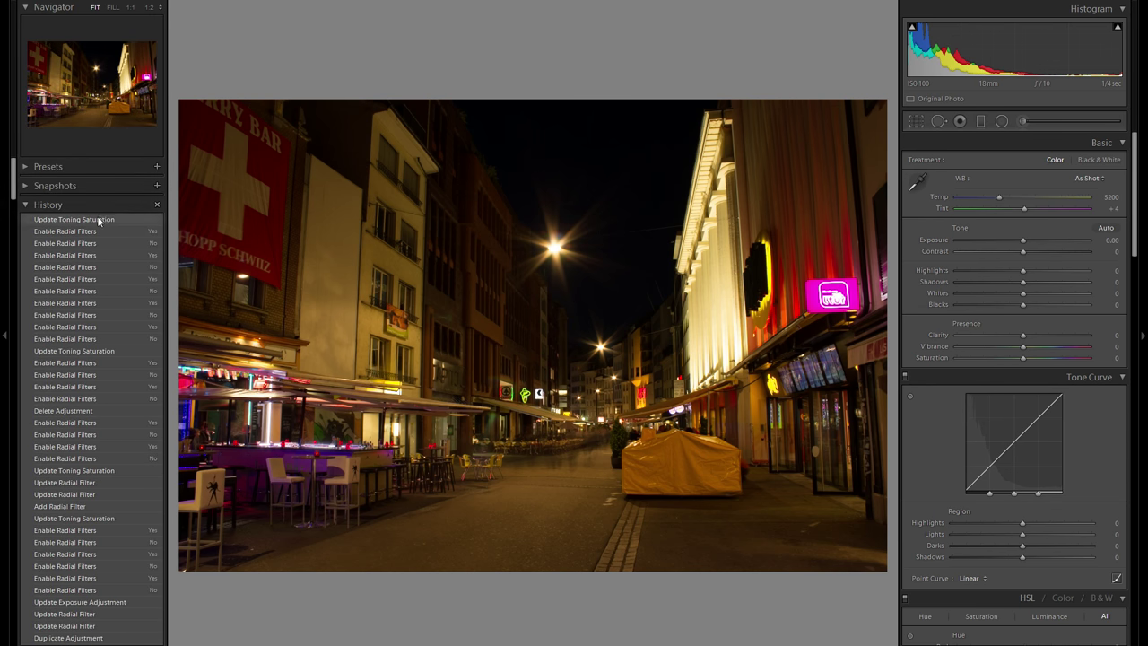
{"action": "left_click", "coordinate": [99, 219]}
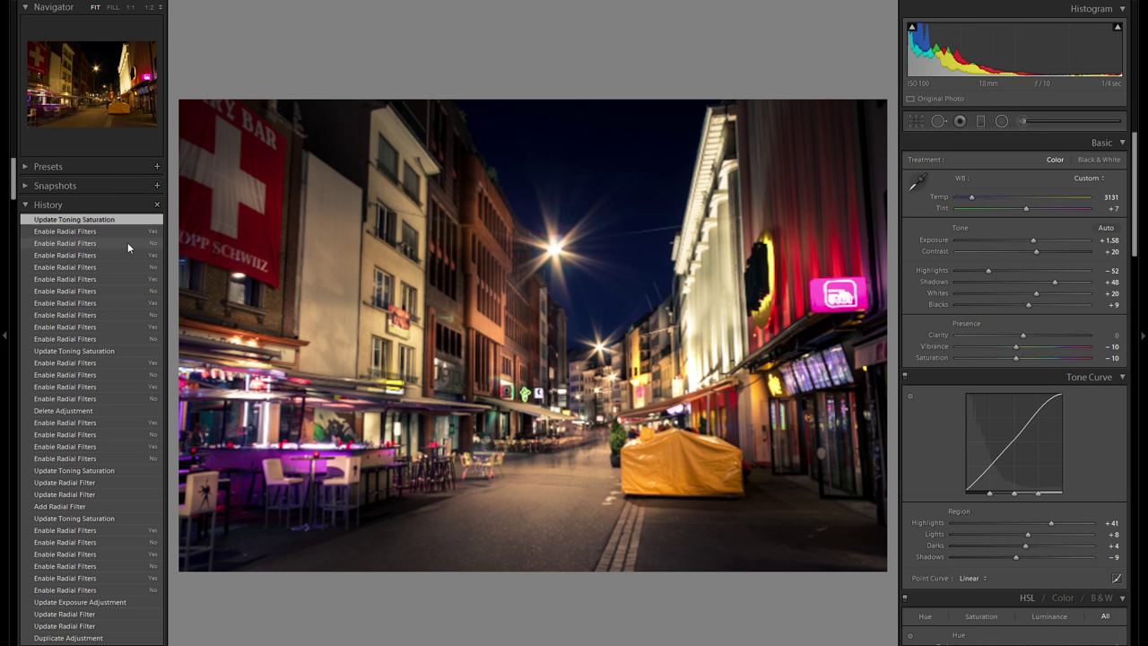
{"action": "scroll", "coordinate": [128, 242], "scroll_direction": "down", "scroll_amount": 15}
{"action": "left_click", "coordinate": [103, 350]}
{"action": "scroll", "coordinate": [102, 349], "scroll_direction": "up", "scroll_amount": 15}
{"action": "left_click", "coordinate": [106, 221]}
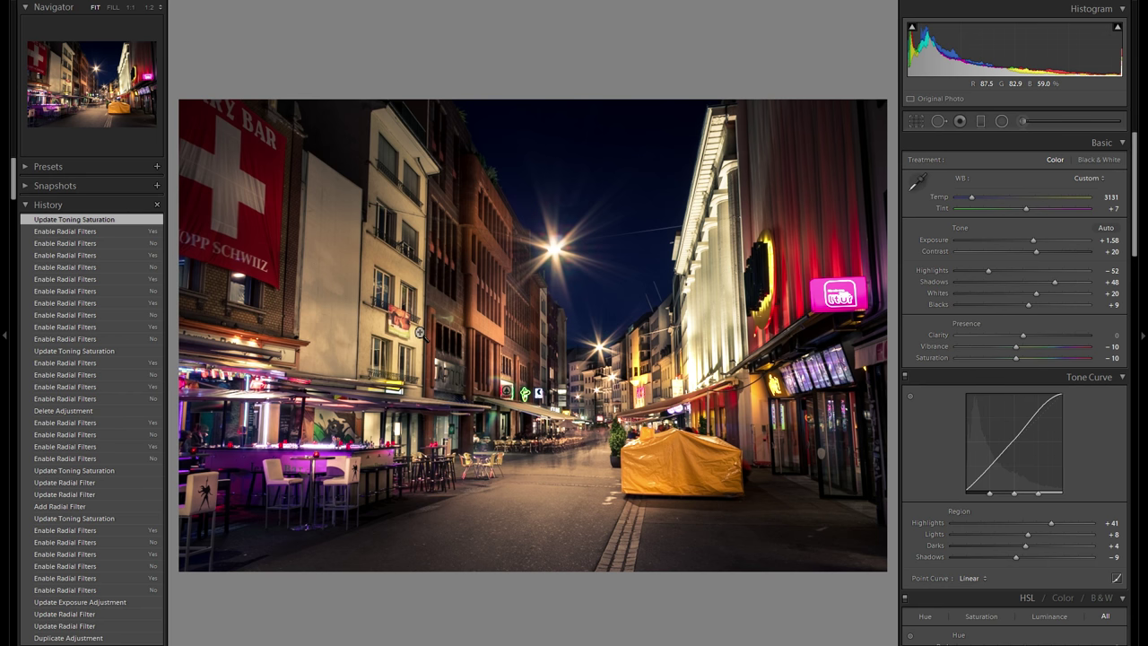
Step: Hide the history and compare Before and After side by side, zoomed in on the street's far end and the storefront with the pink sign
{"action": "left_click", "coordinate": [1, 276]}
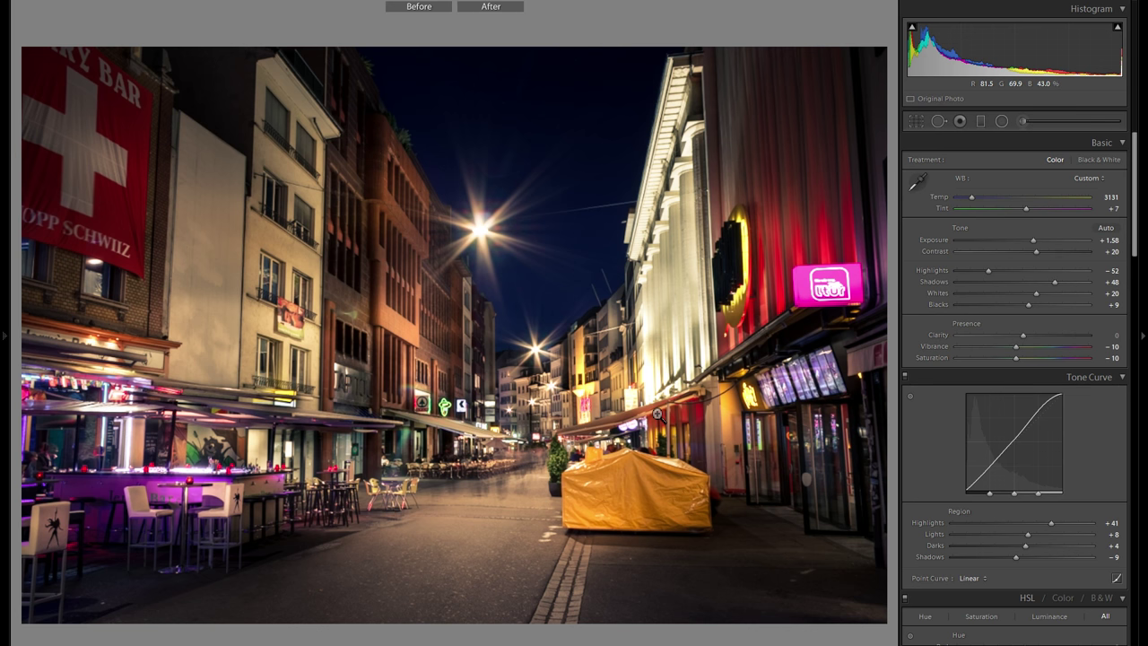
{"action": "key", "text": "y"}
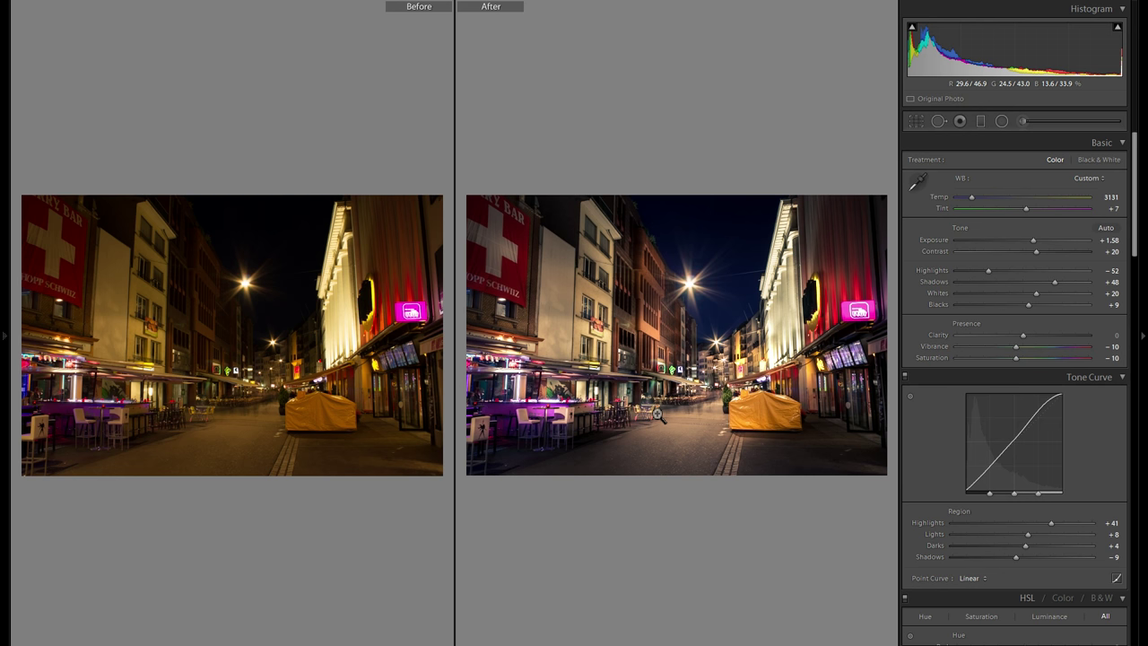
{"action": "left_click", "coordinate": [718, 411]}
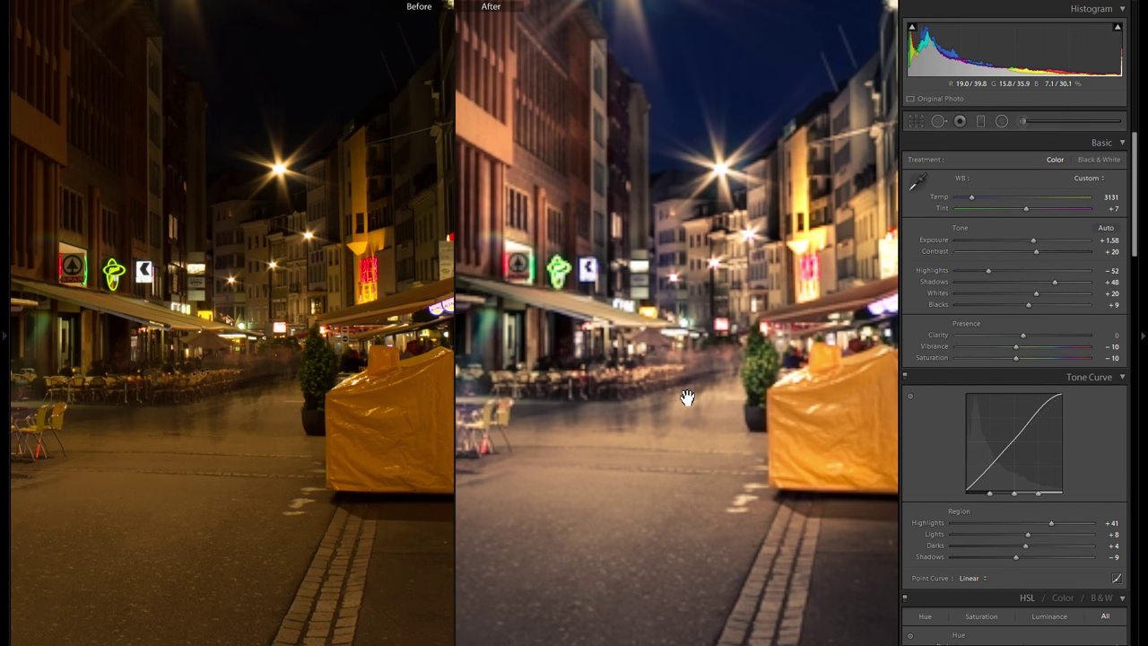
{"action": "left_click_drag", "start_coordinate": [700, 410], "coordinate": [877, 422]}
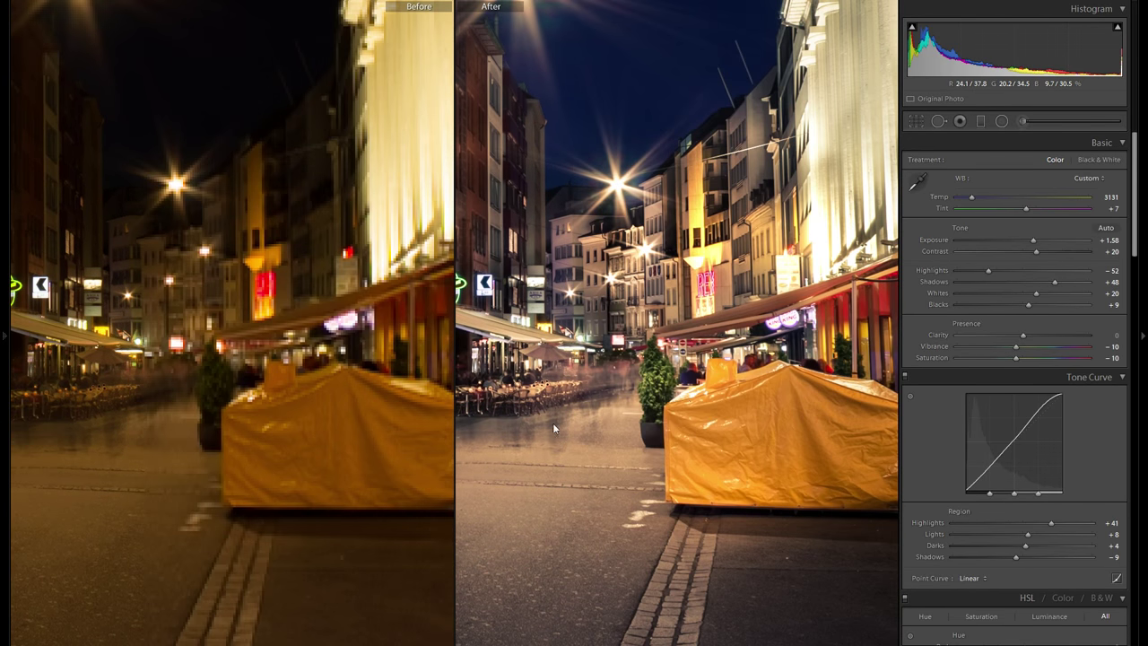
{"action": "left_click", "coordinate": [628, 489]}
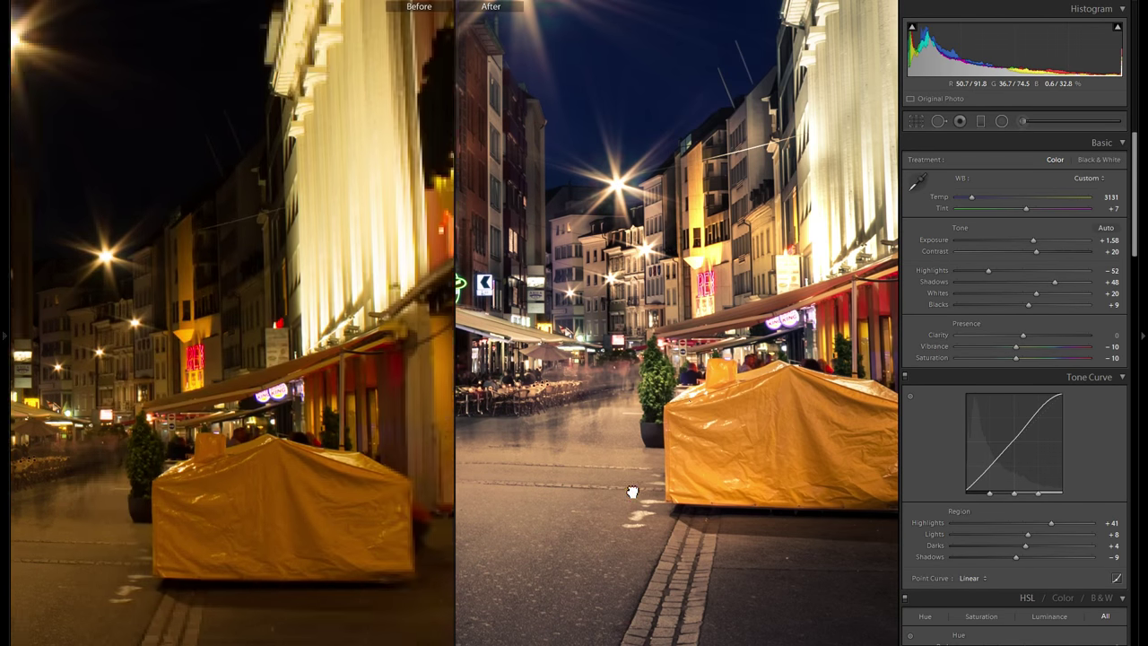
{"action": "left_click_drag", "start_coordinate": [625, 494], "coordinate": [484, 357]}
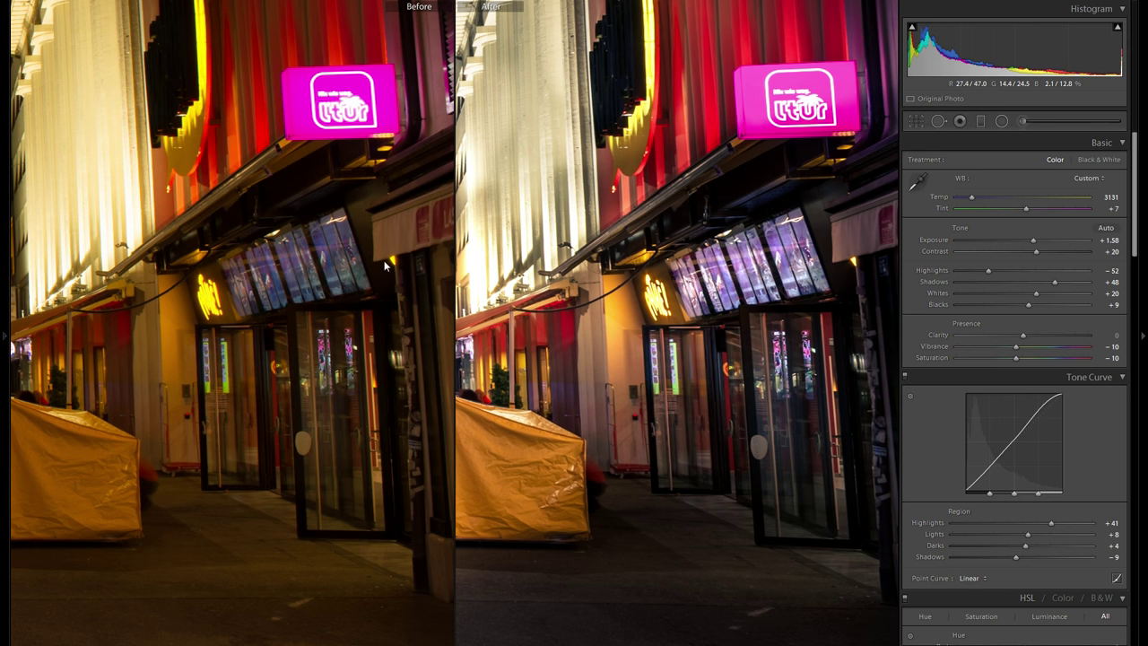
Step: Examine the street, café terrace and purple-lit bar in the zoomed side-by-side Before and After comparison
{"action": "left_click_drag", "start_coordinate": [571, 374], "coordinate": [892, 279]}
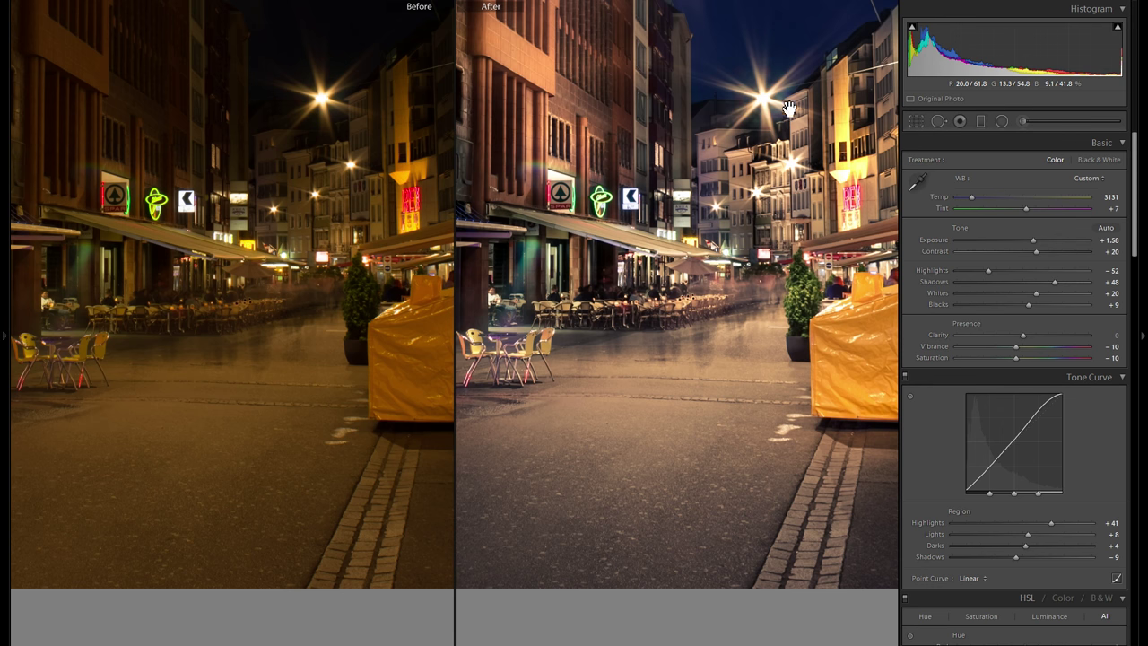
{"action": "left_click", "coordinate": [595, 359]}
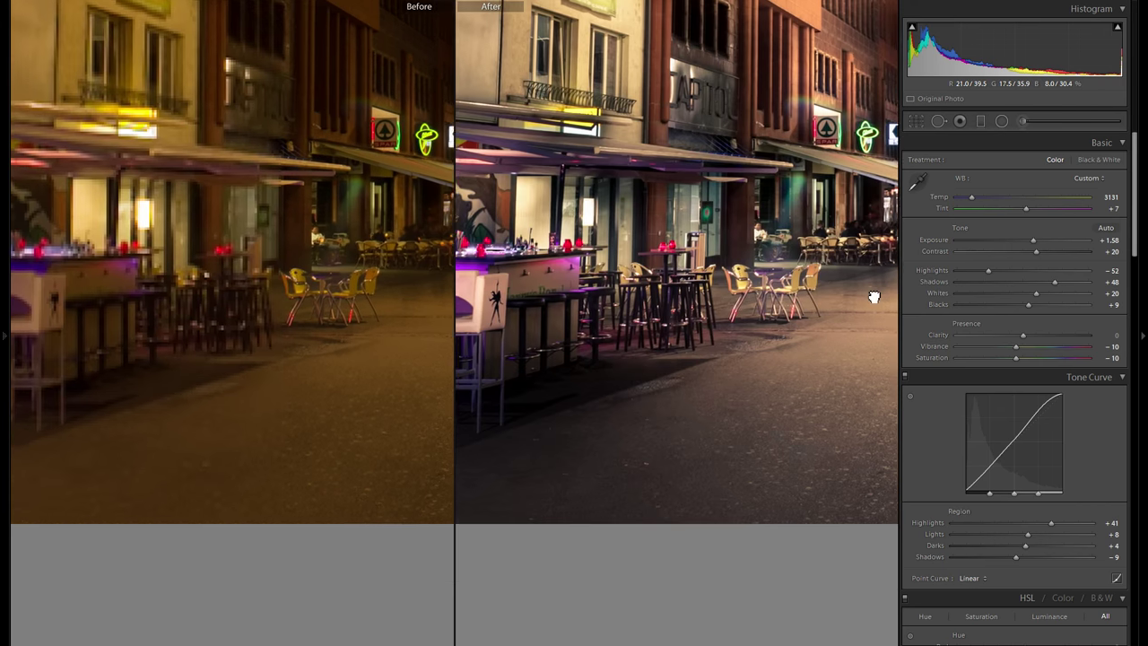
{"action": "left_click_drag", "start_coordinate": [725, 344], "coordinate": [779, 353]}
{"action": "key", "text": "Right"}
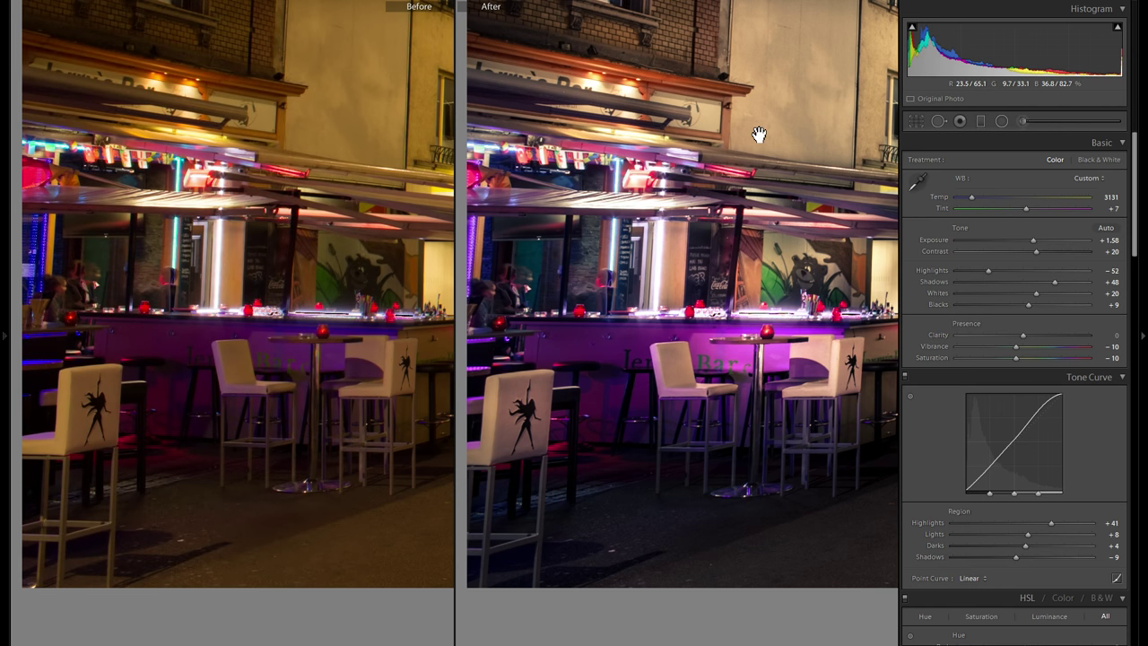
{"action": "left_click_drag", "start_coordinate": [784, 229], "coordinate": [672, 227]}
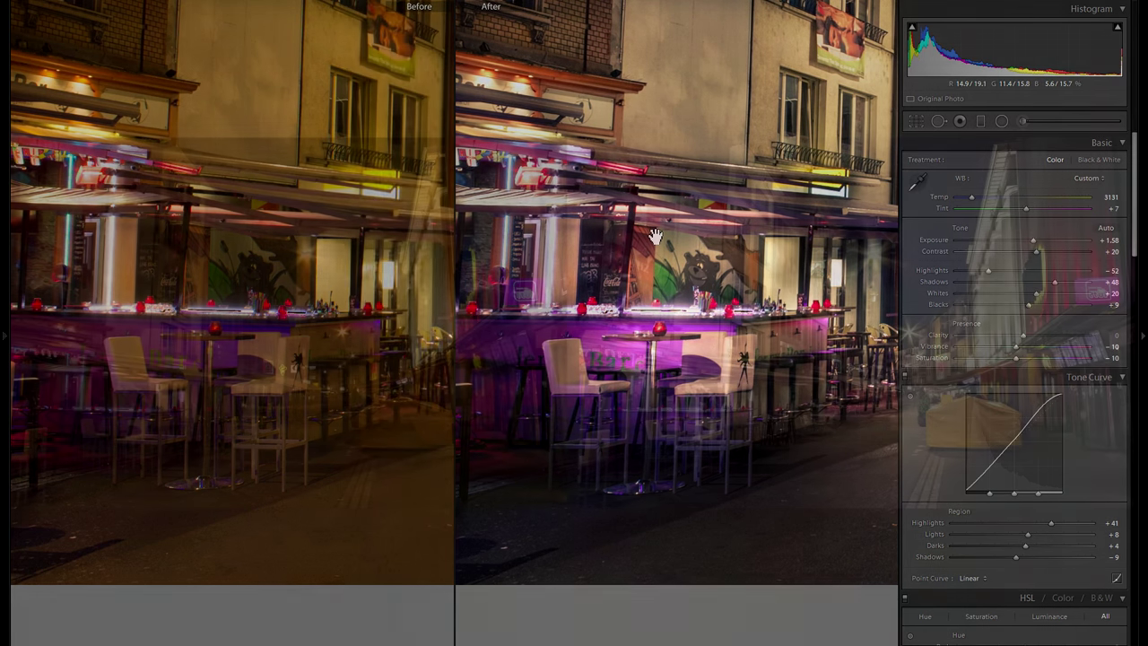